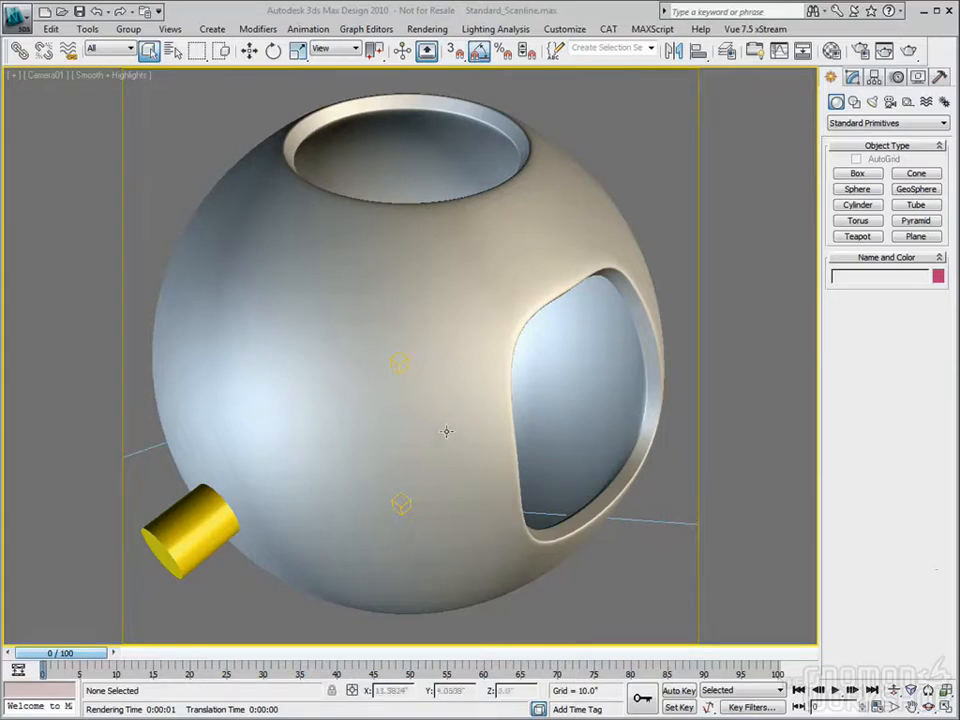
Open the Material Editor and switch the 01 - Default material's shader to Phong
{"action": "left_click", "coordinate": [832, 51]}
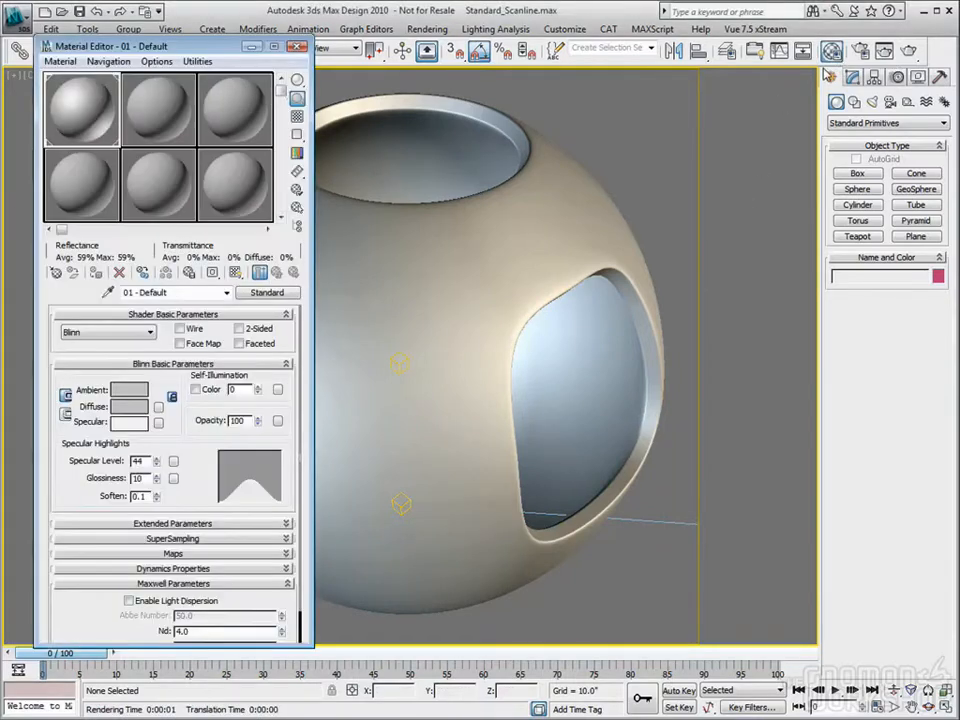
{"action": "left_click_drag", "start_coordinate": [204, 16], "coordinate": [210, 53]}
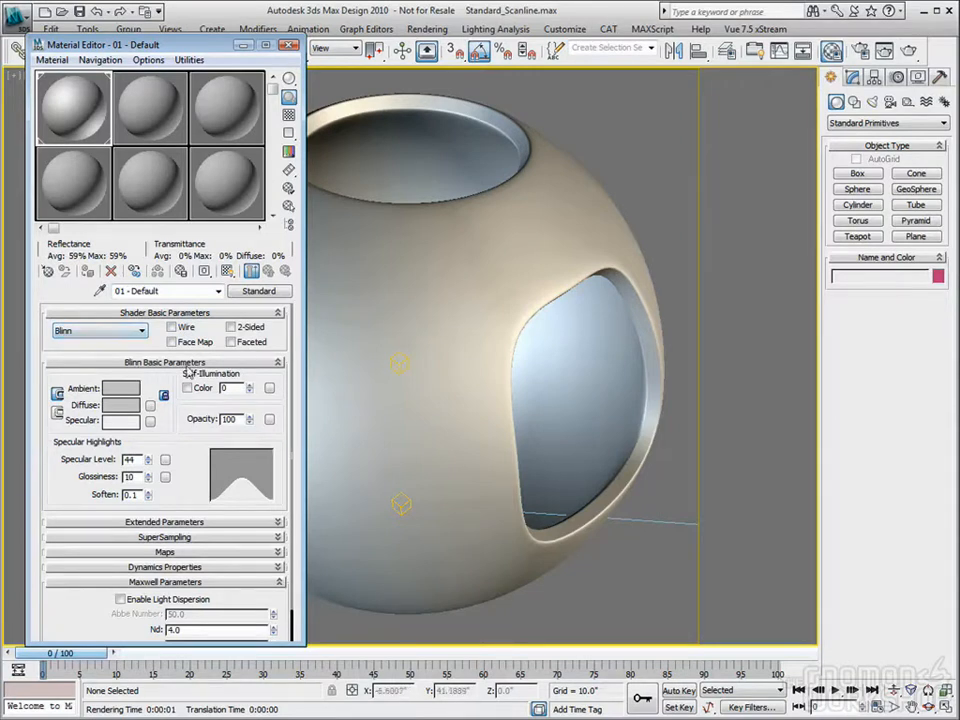
{"action": "left_click", "coordinate": [130, 333]}
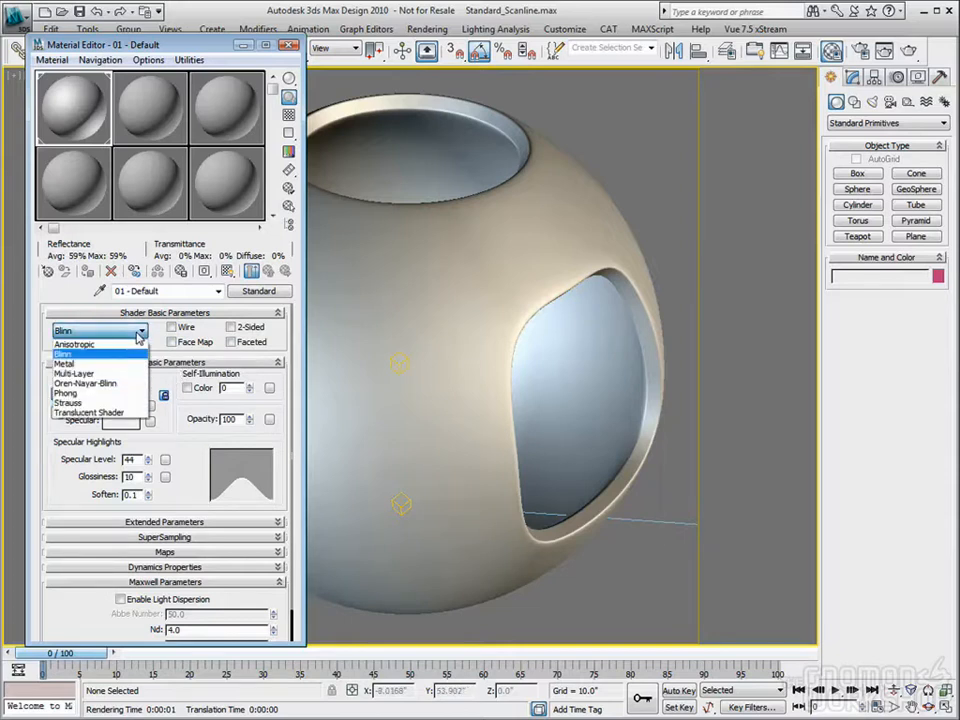
{"action": "left_click", "coordinate": [70, 395]}
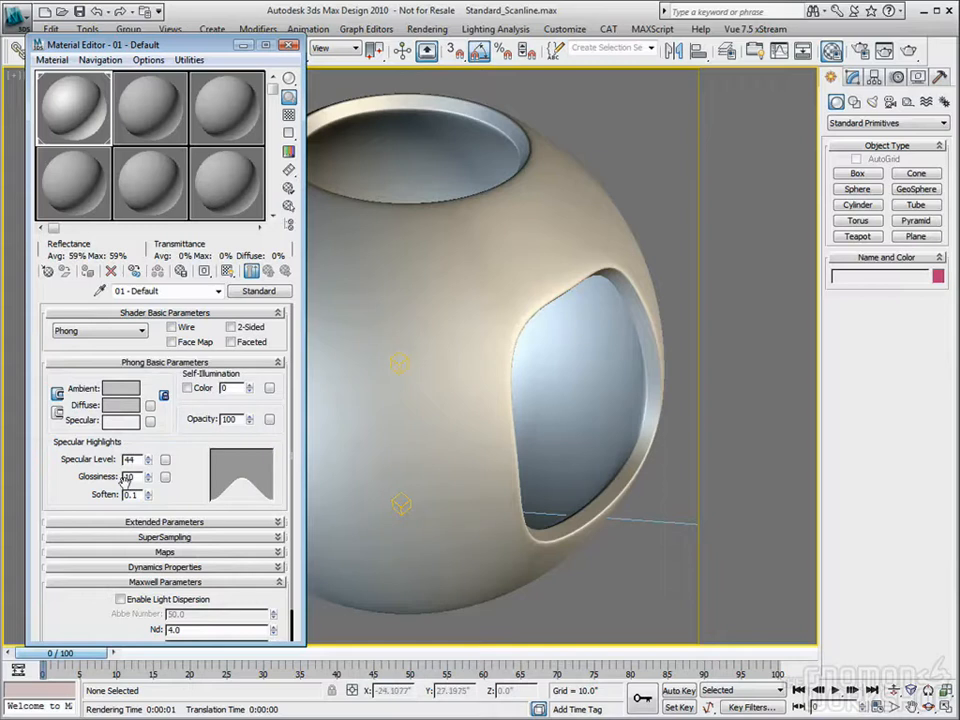
{"action": "left_click", "coordinate": [138, 332]}
{"action": "left_click", "coordinate": [141, 331]}
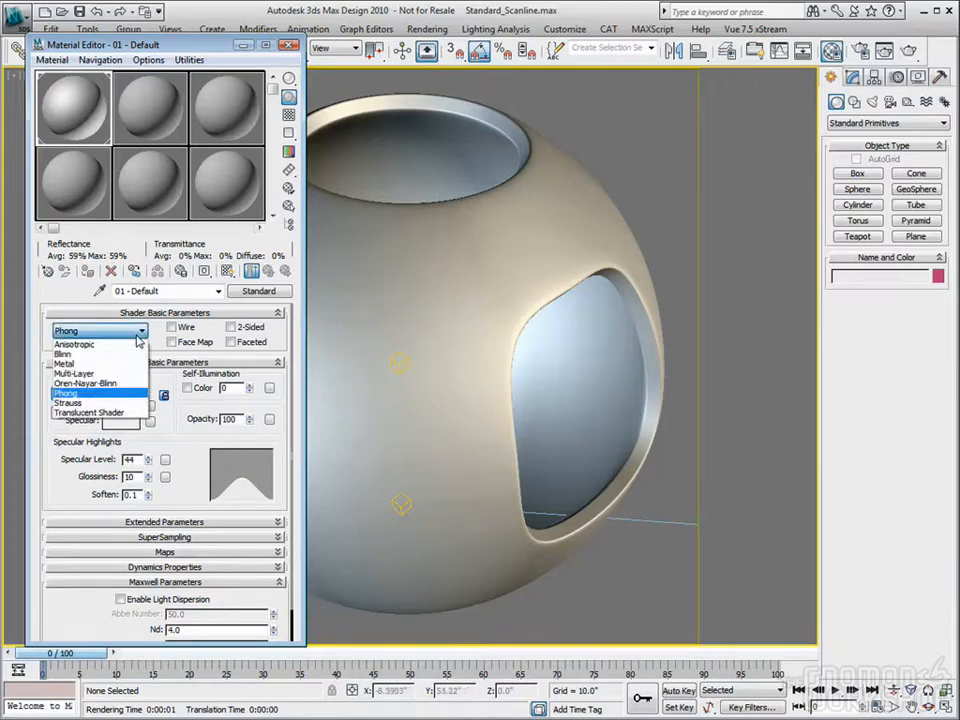
Open a magnified preview of the 01 - Default sample and place it beside the Material Editor
{"action": "left_click", "coordinate": [82, 118]}
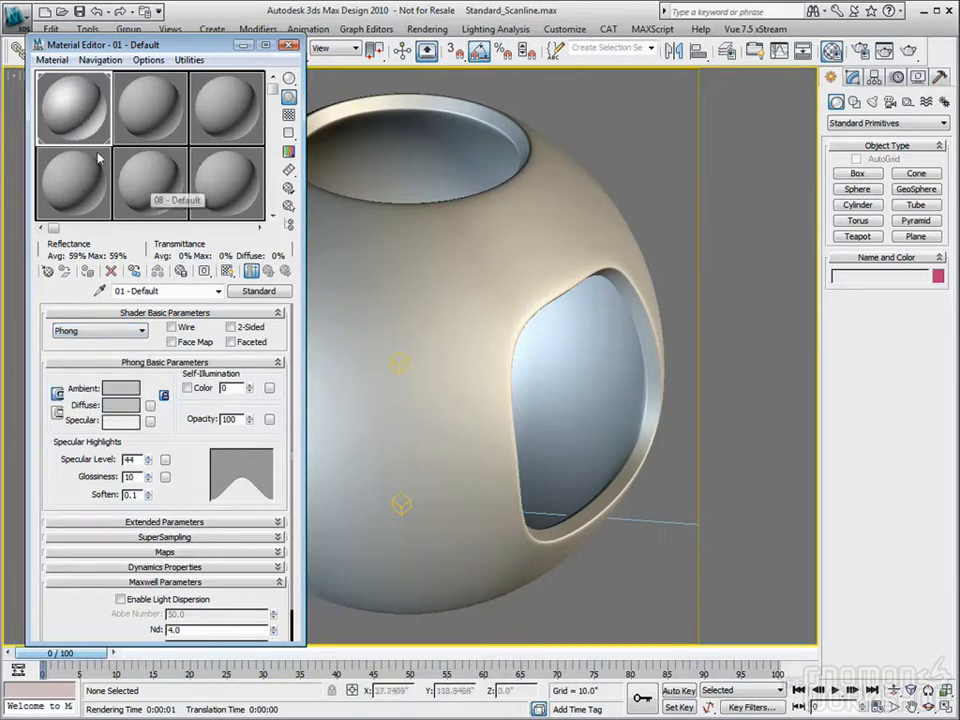
{"action": "left_click", "coordinate": [135, 124]}
{"action": "left_click", "coordinate": [82, 122]}
{"action": "double_click", "coordinate": [82, 122]}
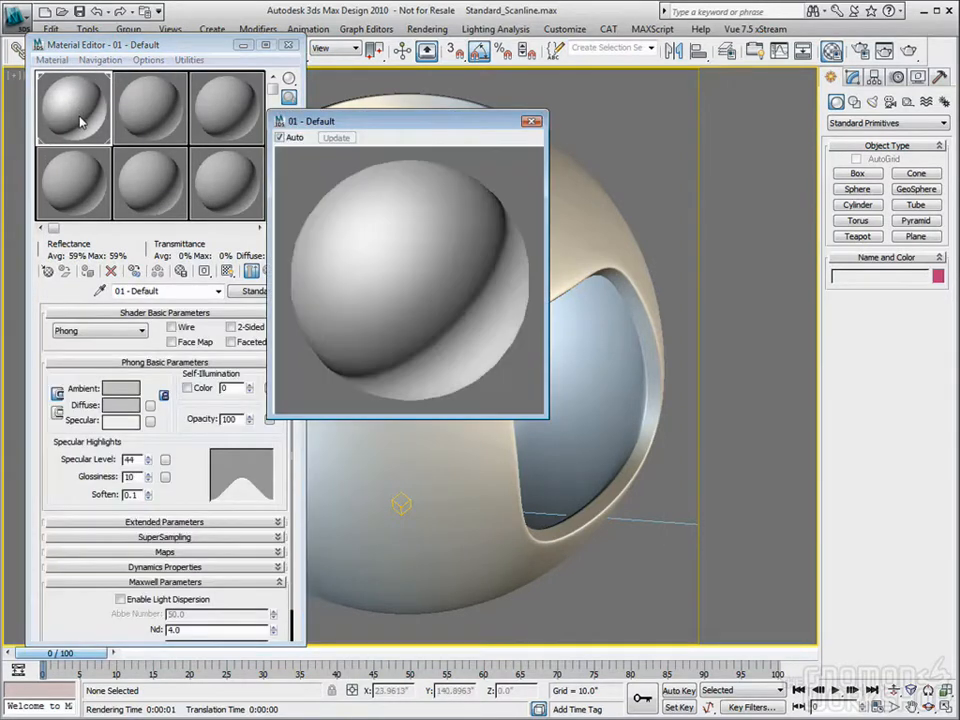
{"action": "left_click_drag", "start_coordinate": [447, 122], "coordinate": [591, 117]}
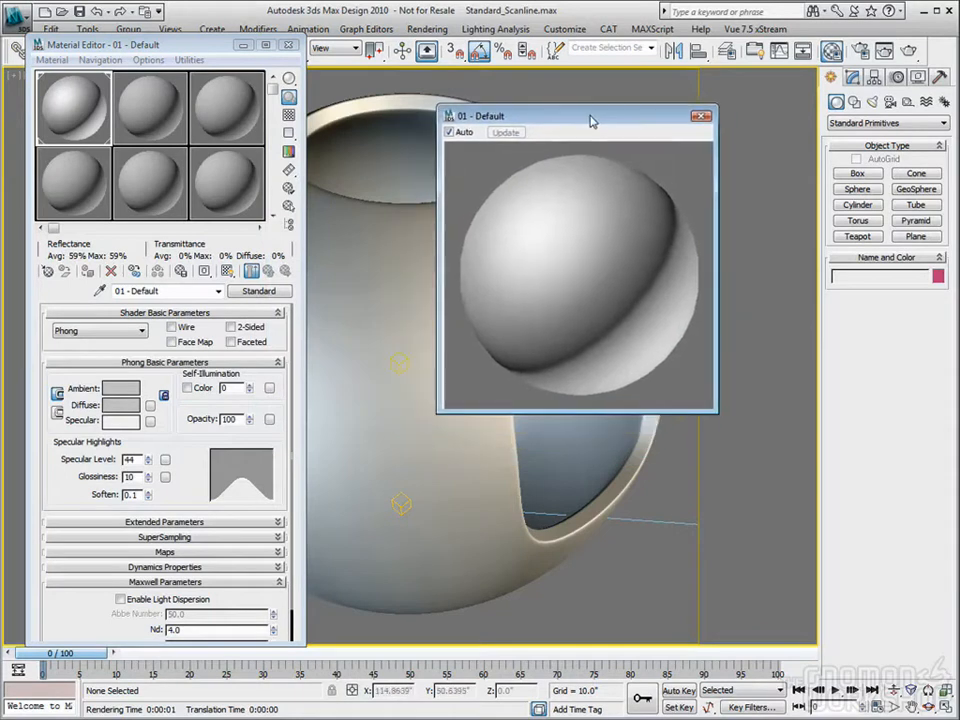
{"action": "left_click_drag", "start_coordinate": [597, 120], "coordinate": [512, 128]}
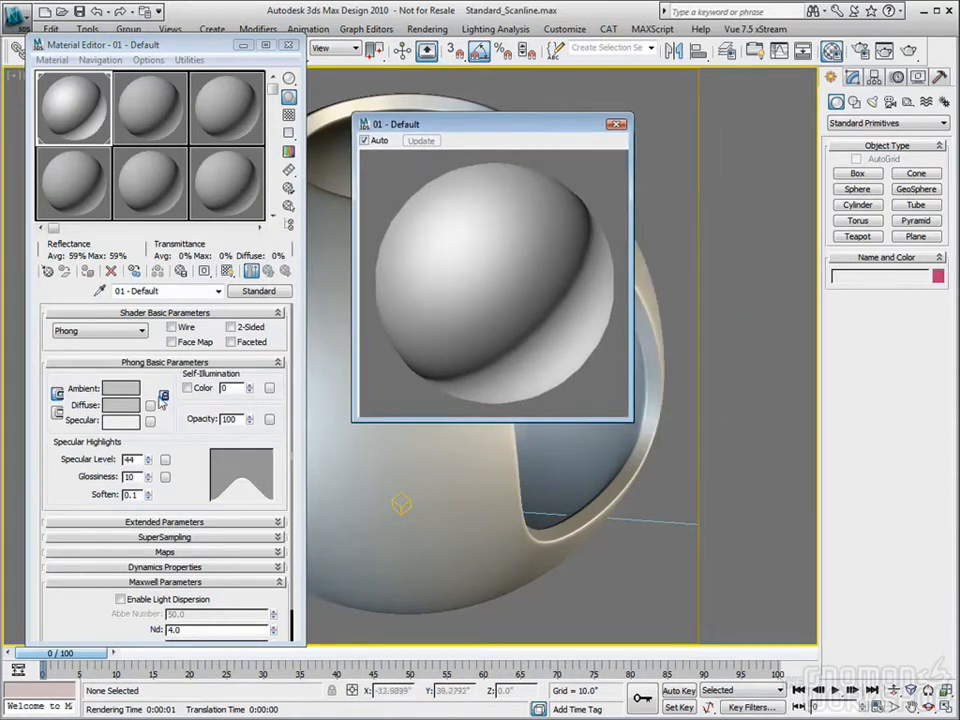
{"action": "left_click", "coordinate": [92, 148]}
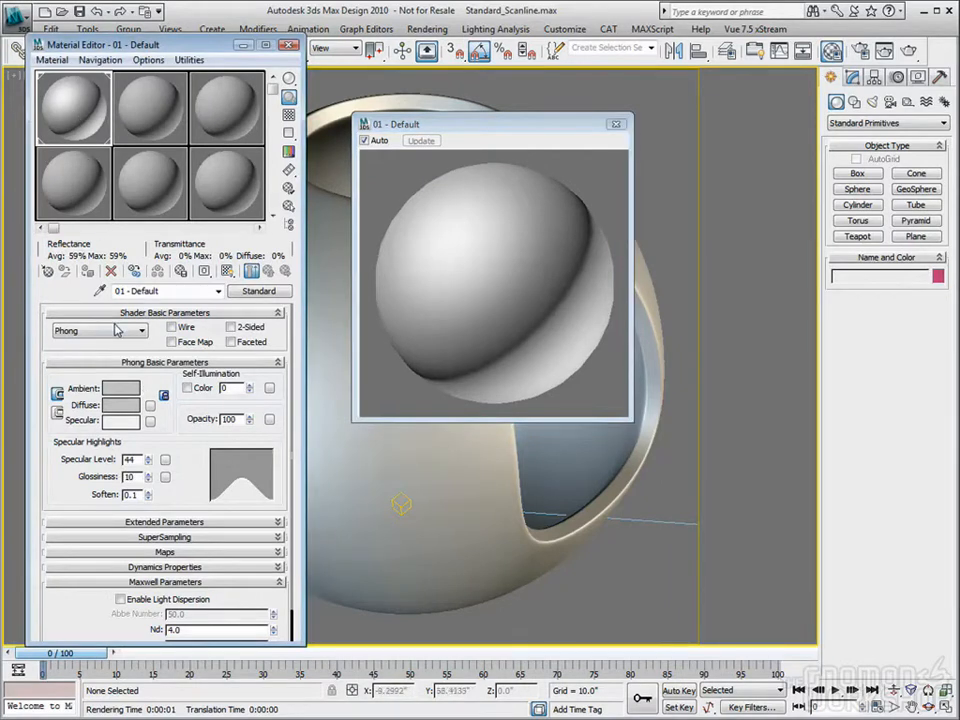
Try the Blinn, Metal, Multi-Layer and Strauss shaders in turn on the 01 - Default material
{"action": "left_click", "coordinate": [100, 330]}
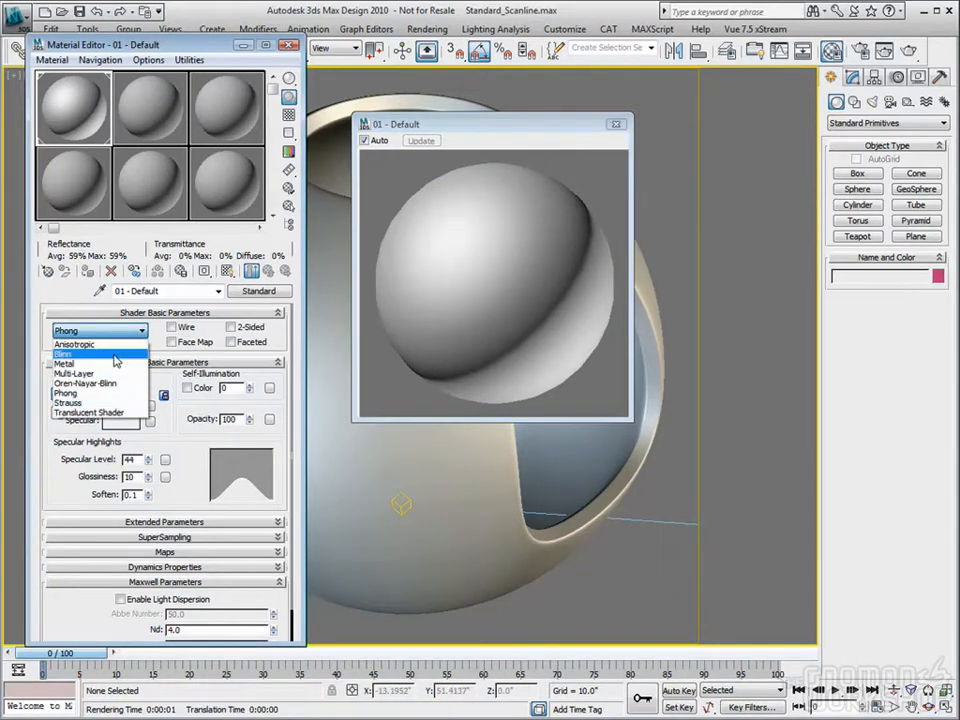
{"action": "left_click", "coordinate": [66, 354]}
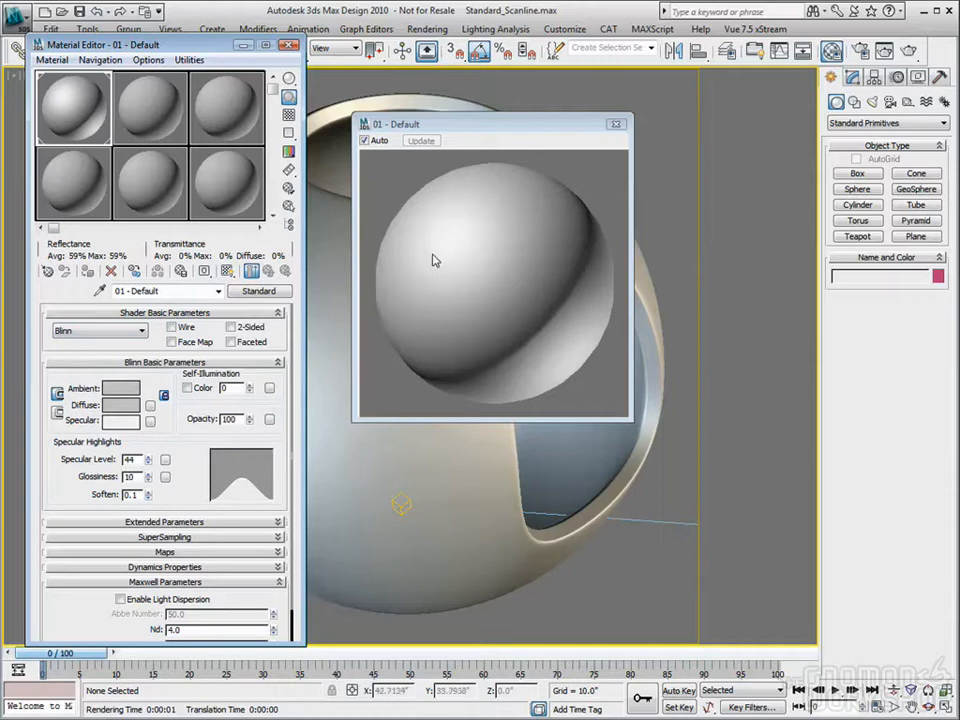
{"action": "left_click", "coordinate": [141, 331]}
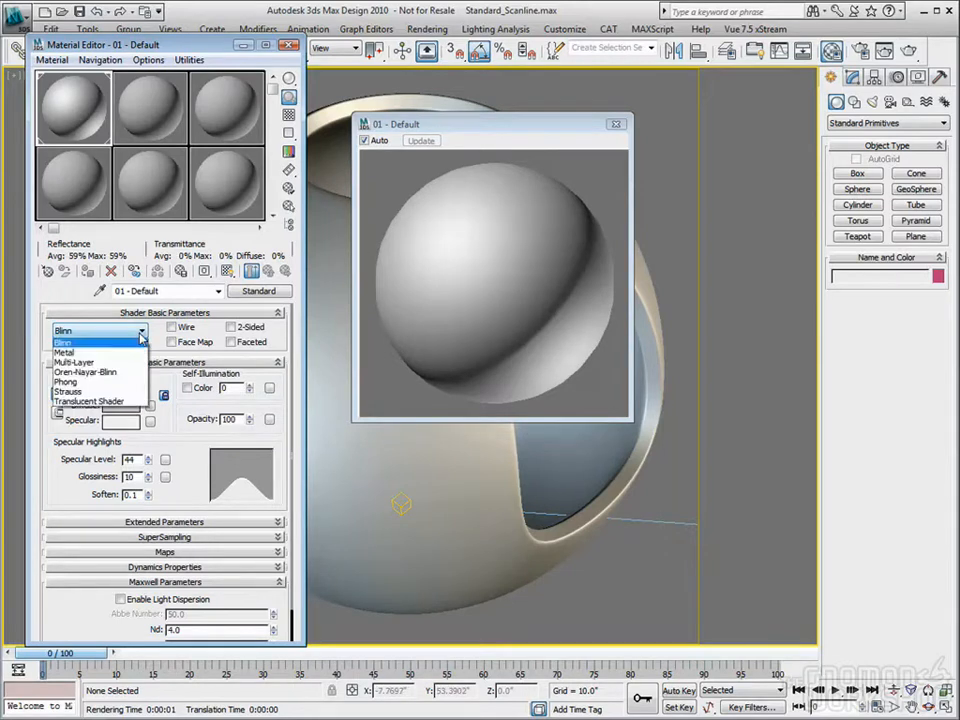
{"action": "left_click", "coordinate": [101, 365]}
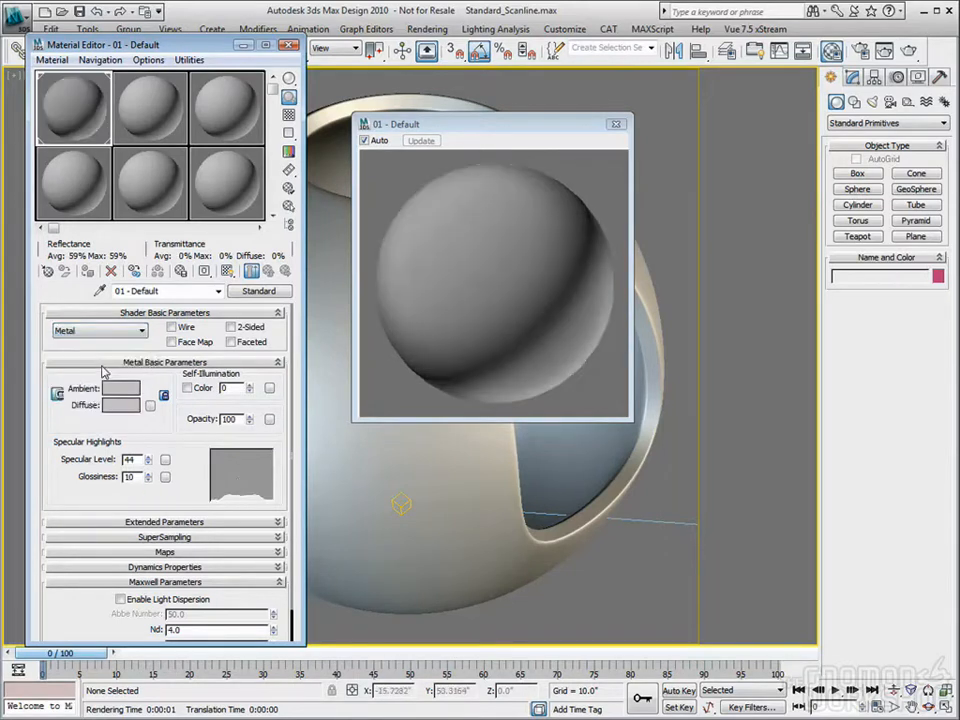
{"action": "left_click", "coordinate": [141, 331]}
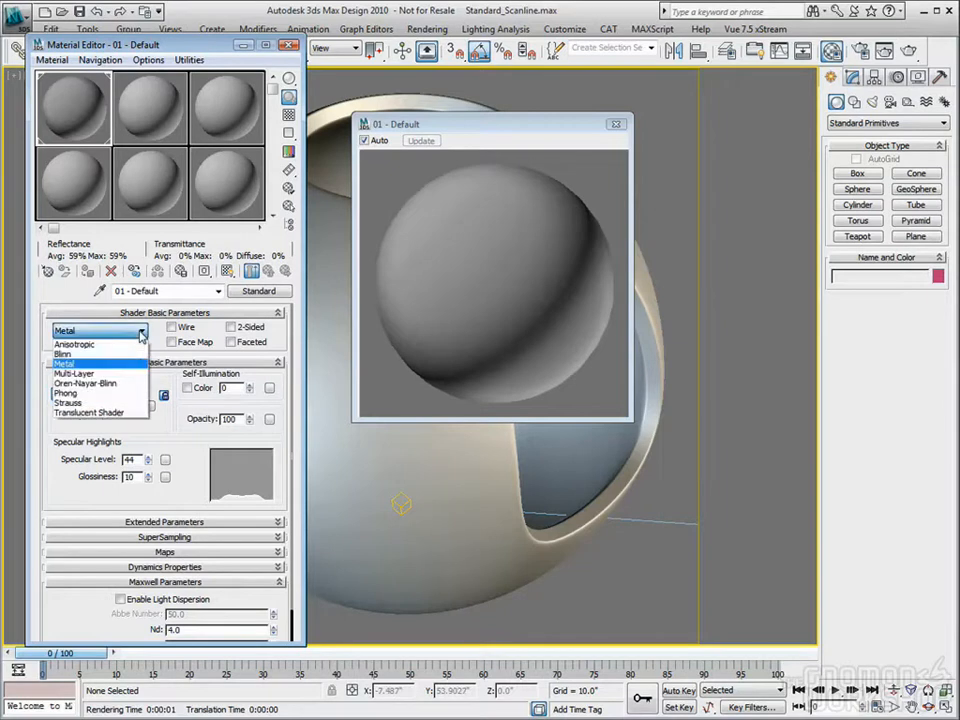
{"action": "key", "text": "Down"}
{"action": "key", "text": "Return"}
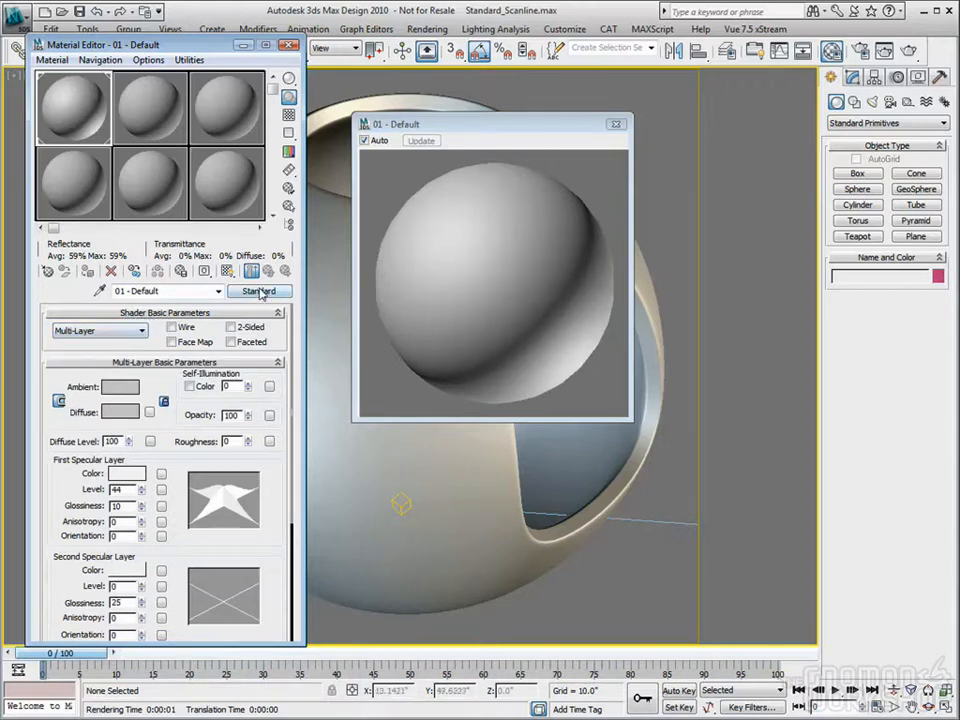
{"action": "left_click", "coordinate": [141, 331]}
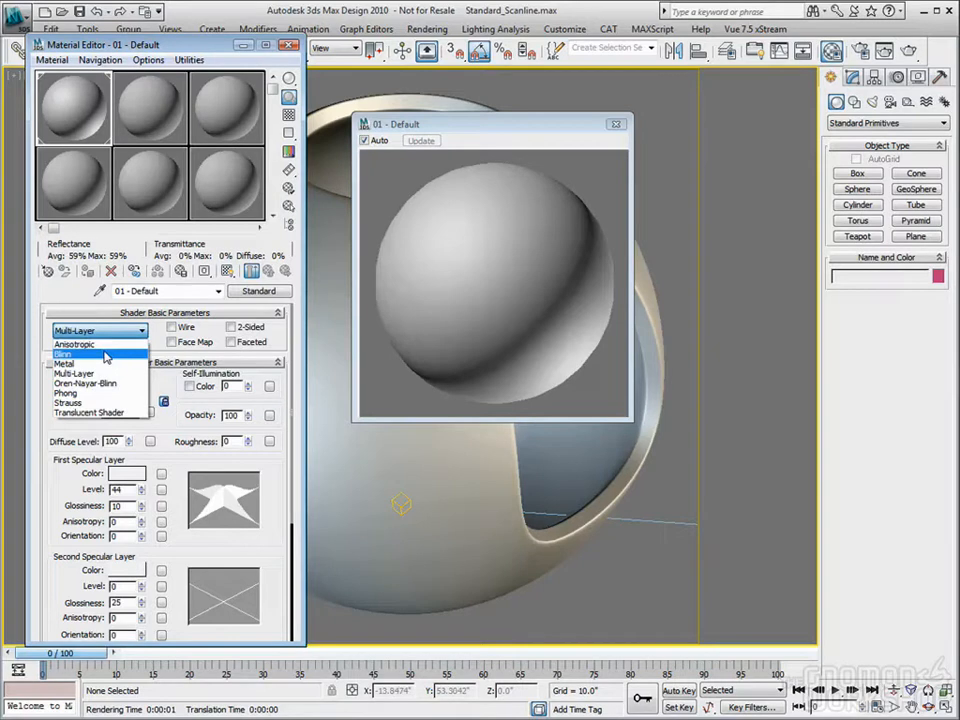
{"action": "left_click", "coordinate": [99, 403]}
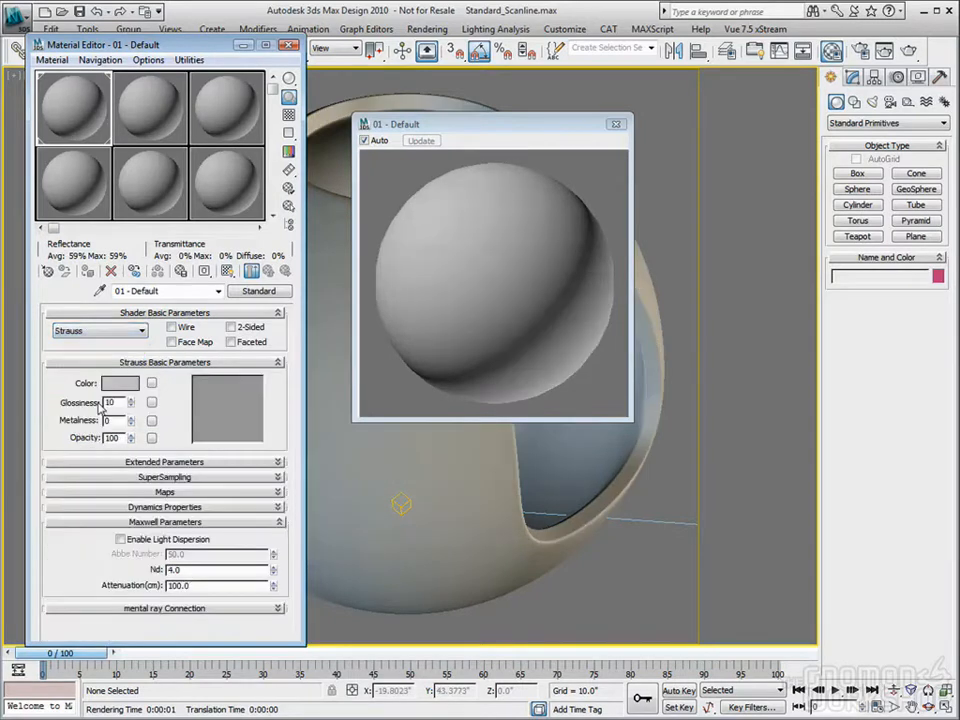
Set the 01 - Default material's shader back to Blinn and close the magnified preview
{"action": "left_click", "coordinate": [100, 331]}
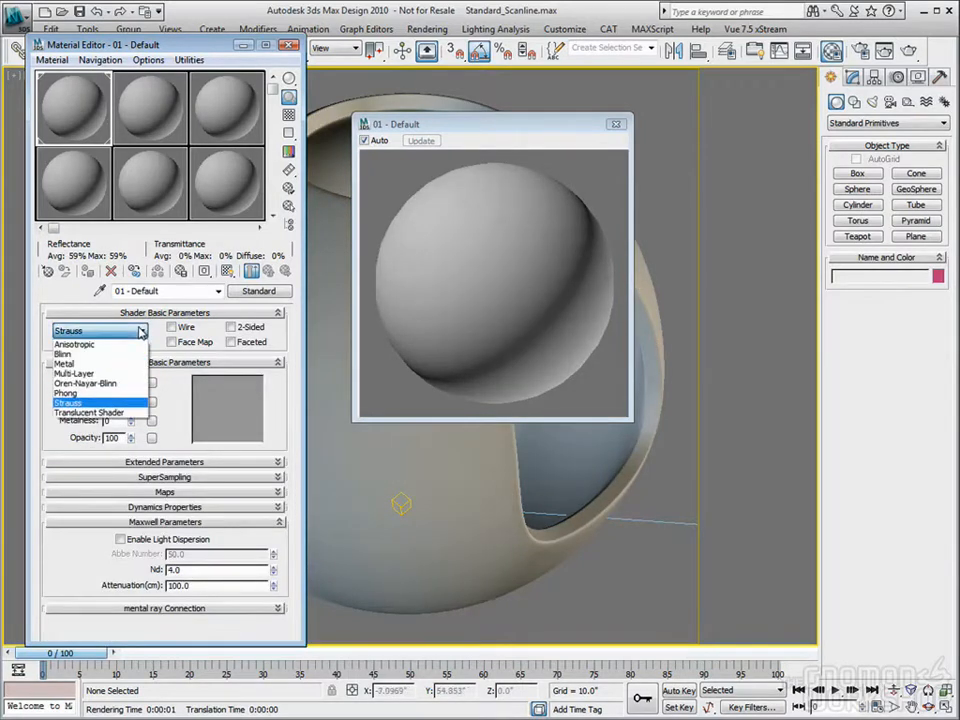
{"action": "left_click", "coordinate": [117, 355]}
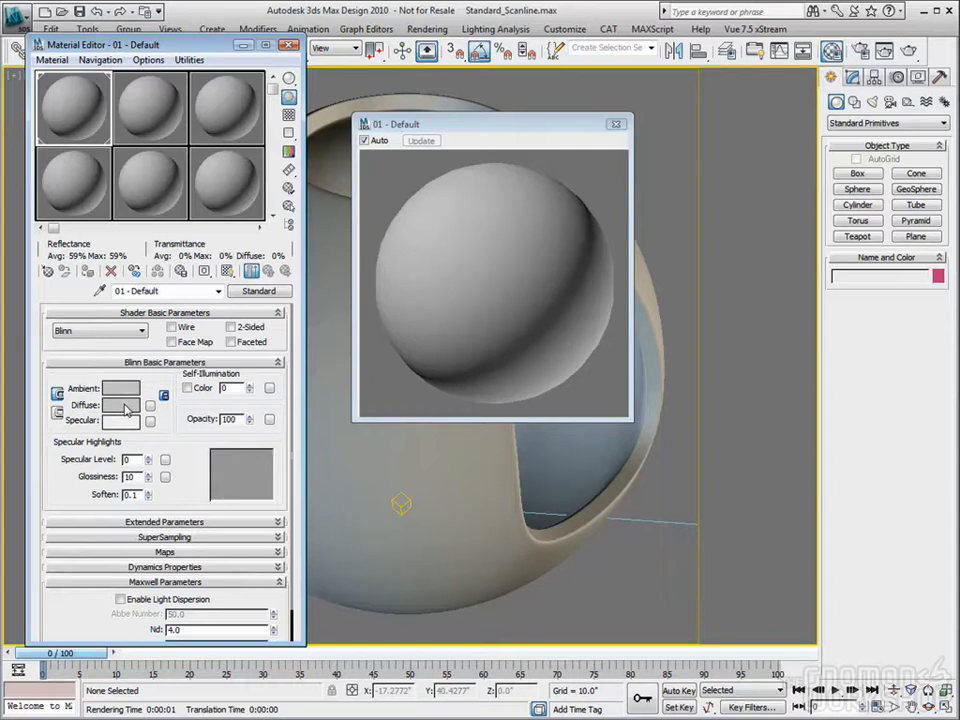
{"action": "left_click", "coordinate": [616, 124]}
Assign the bitmap boards-02_d100.png from the 3Dallusions_2k-freebies folder inside 3dsmax maps folder as the material's diffuse map
{"action": "left_click", "coordinate": [150, 405]}
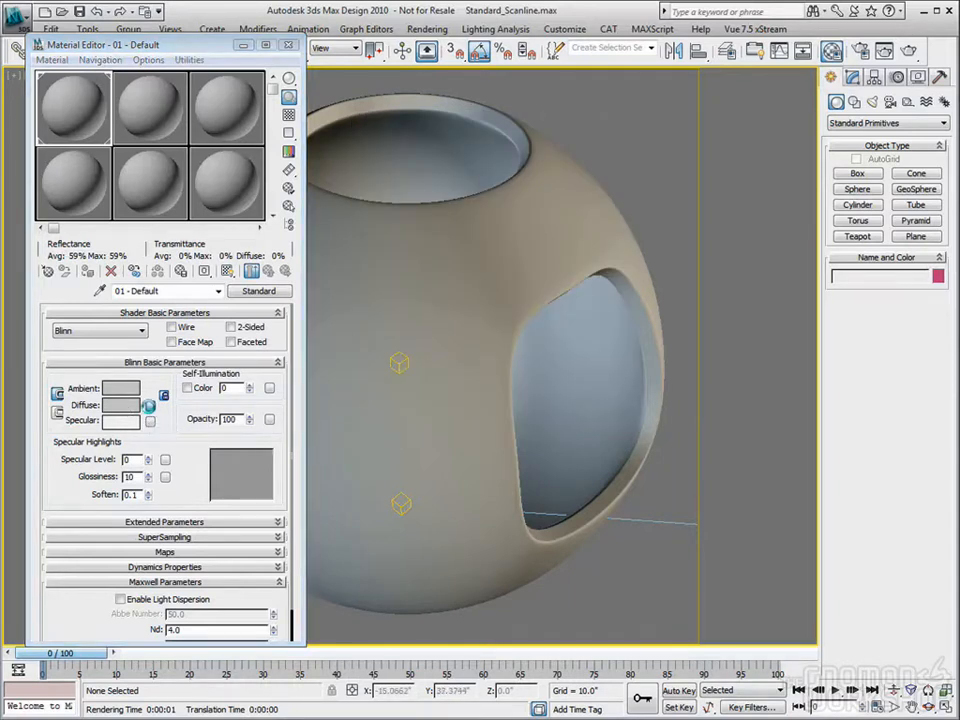
{"action": "double_click", "coordinate": [521, 119]}
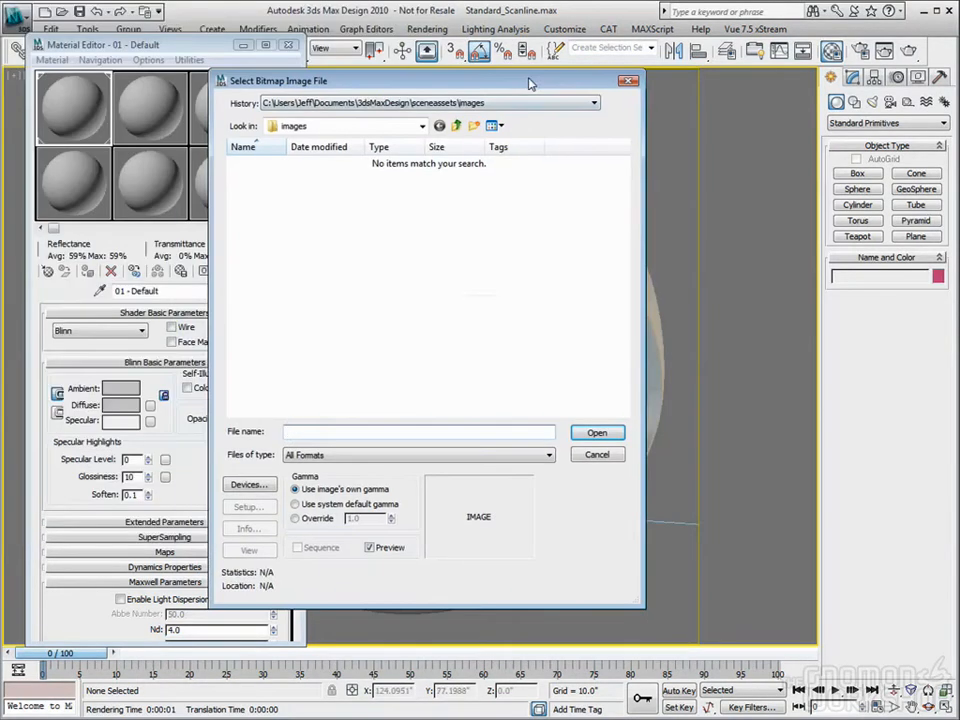
{"action": "left_click", "coordinate": [421, 127]}
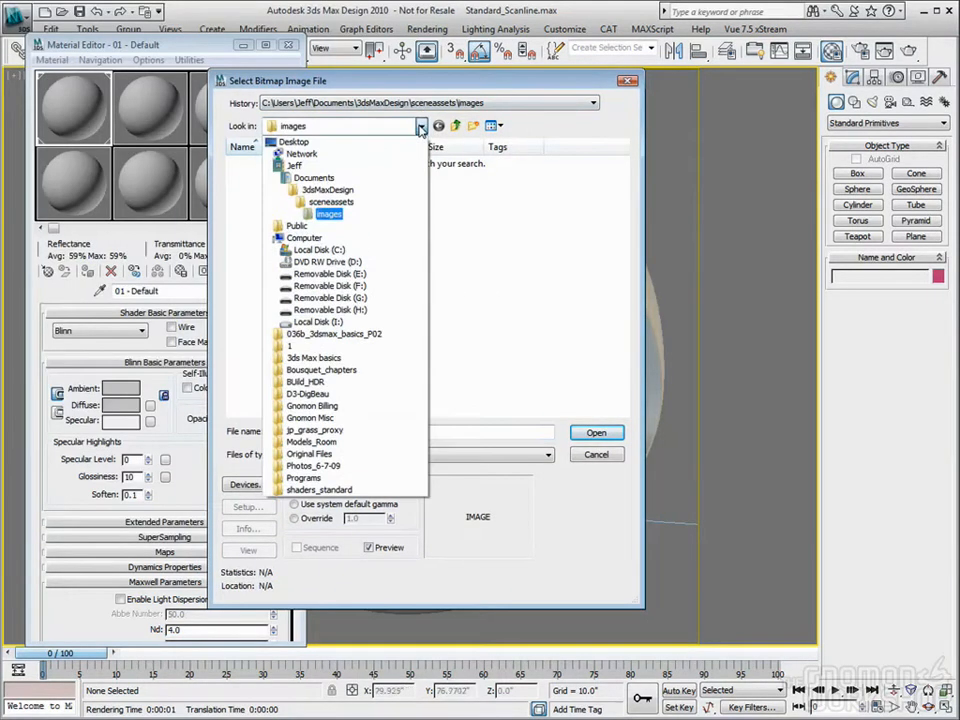
{"action": "left_click", "coordinate": [312, 306]}
{"action": "double_click", "coordinate": [268, 178]}
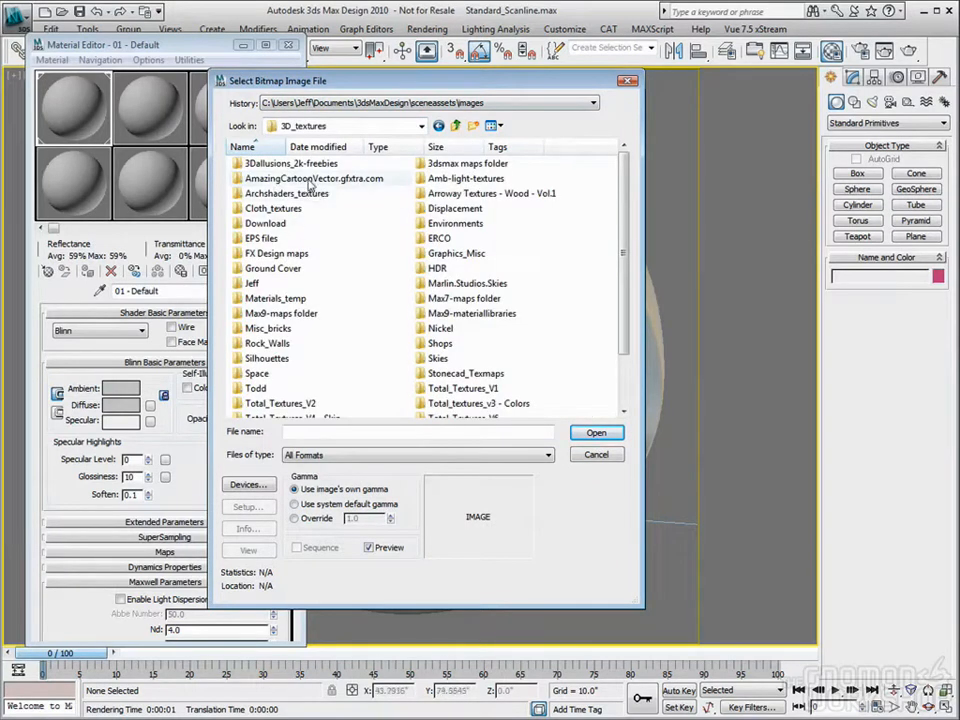
{"action": "double_click", "coordinate": [476, 165]}
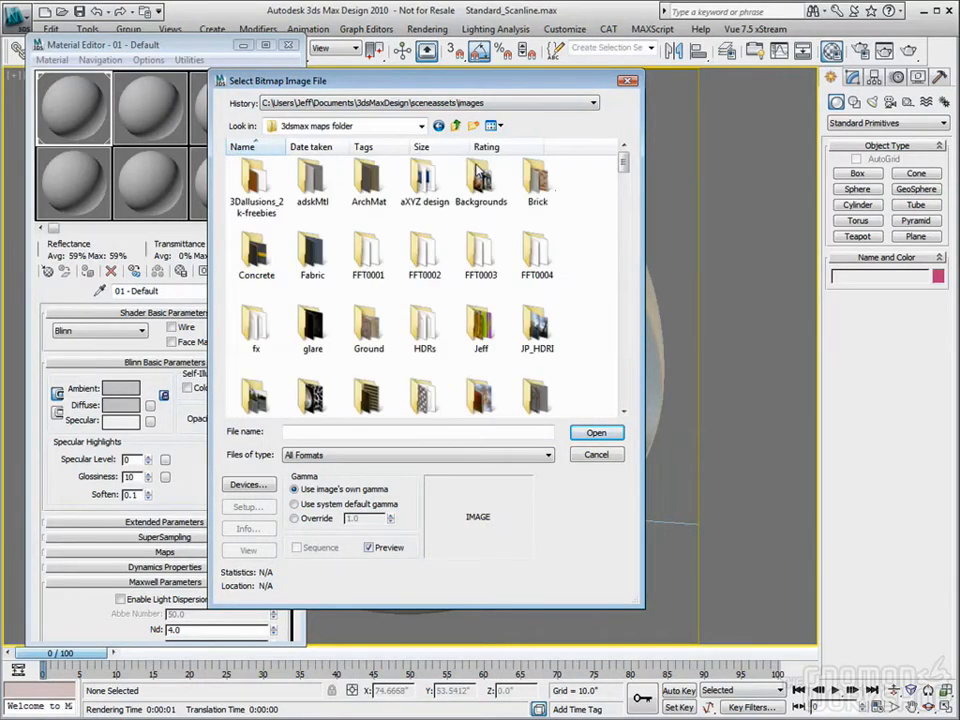
{"action": "double_click", "coordinate": [256, 185]}
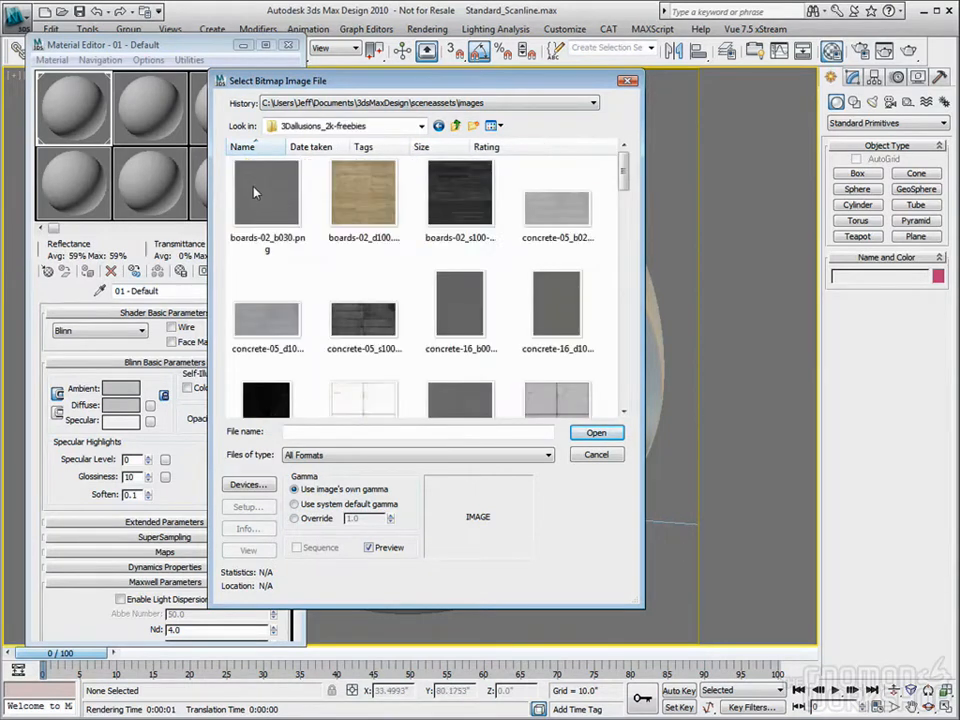
{"action": "double_click", "coordinate": [373, 198]}
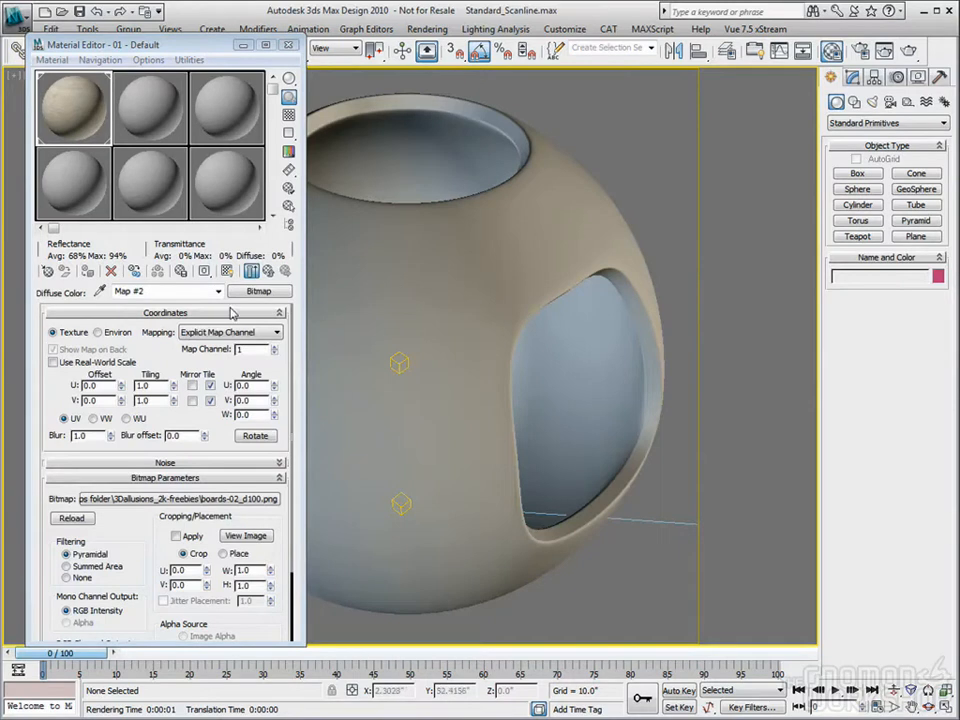
Set the diffuse bitmap's blur to 0.01
{"action": "double_click", "coordinate": [88, 435]}
{"action": "type", "text": "0.01"}
{"action": "key", "text": "Return"}
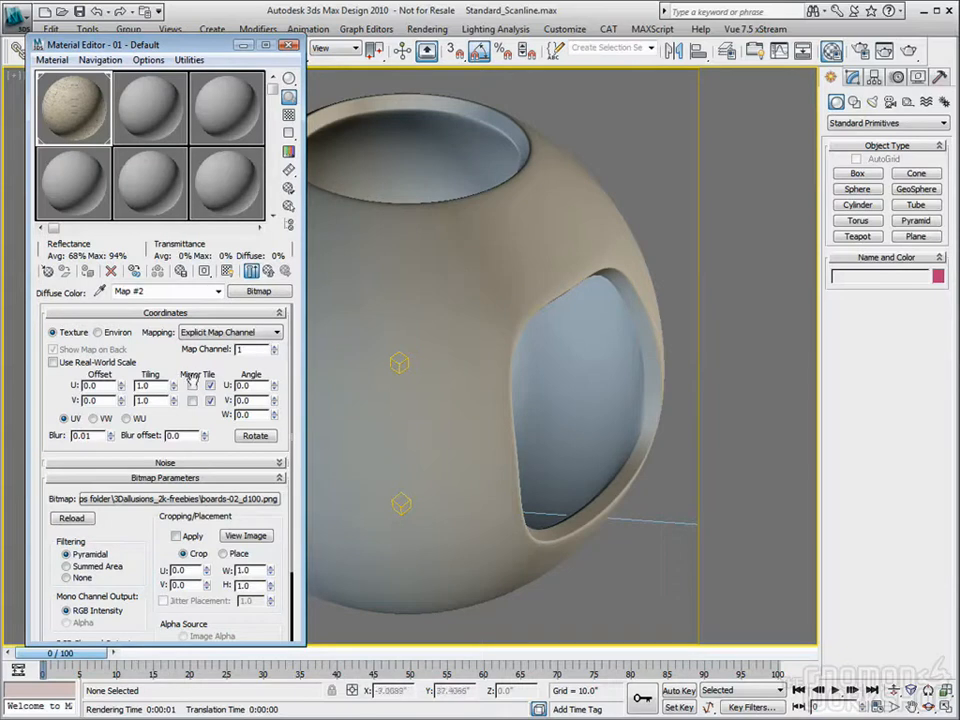
Compare the bitmap's blur at 1.0 and 0.01 in the magnified preview, leave it at 0.01 and close the preview
{"action": "double_click", "coordinate": [74, 436]}
{"action": "double_click", "coordinate": [72, 107]}
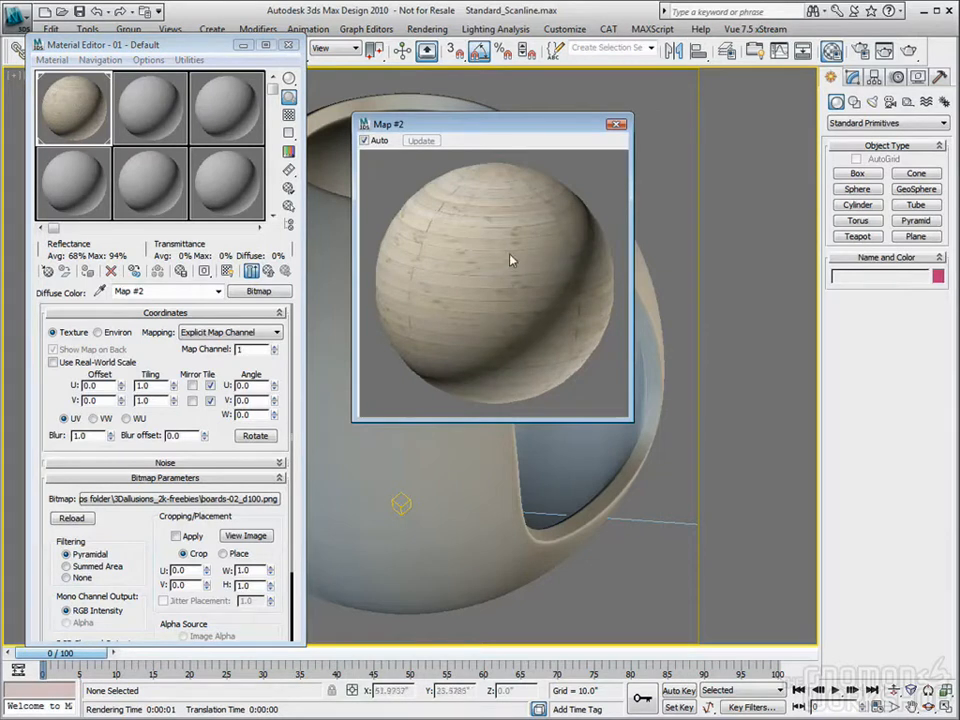
{"action": "right_click", "coordinate": [112, 440]}
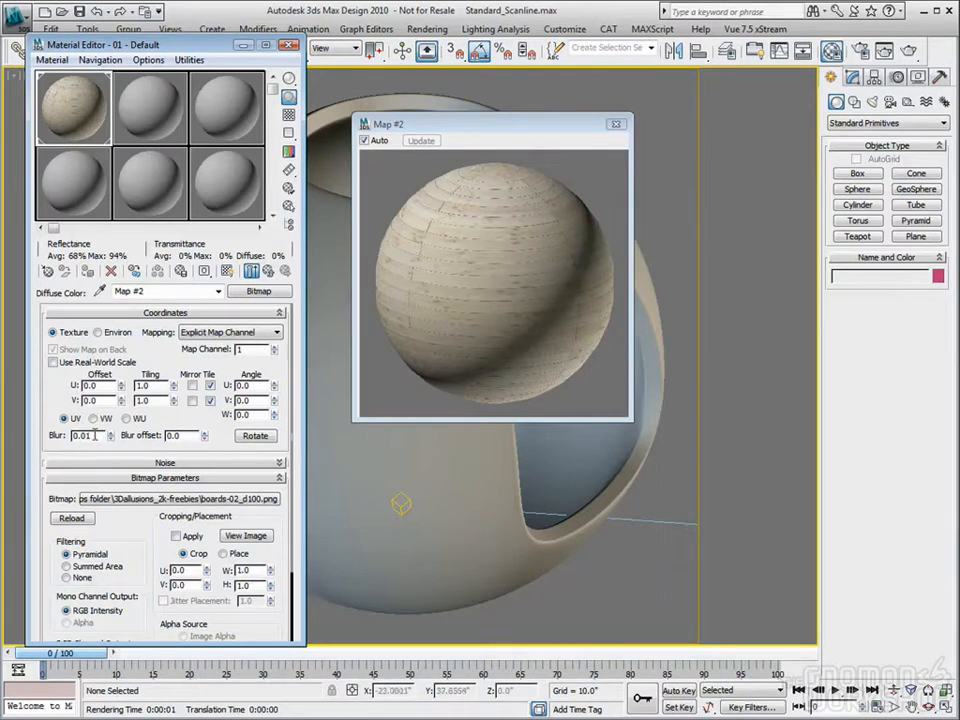
{"action": "double_click", "coordinate": [96, 436]}
{"action": "type", "text": "1.0"}
{"action": "key", "text": "Tab"}
{"action": "left_click", "coordinate": [617, 125]}
Return to the parent material and show its boards texture on the object in the viewport
{"action": "scroll", "coordinate": [200, 285], "scroll_direction": "down", "scroll_amount": 2}
{"action": "left_click", "coordinate": [266, 272]}
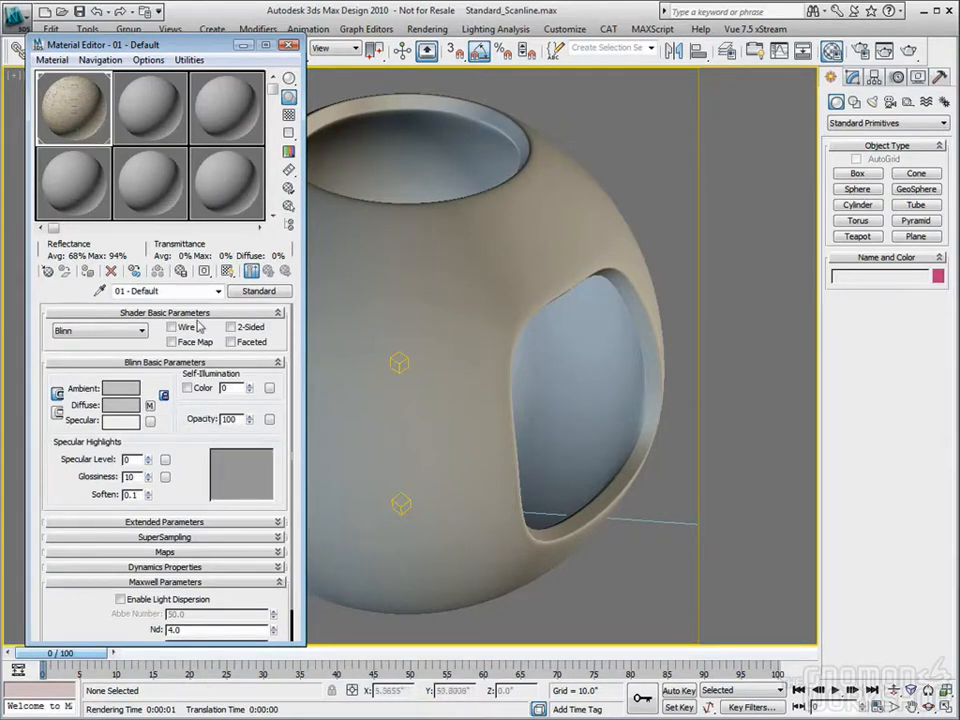
{"action": "left_click", "coordinate": [228, 273]}
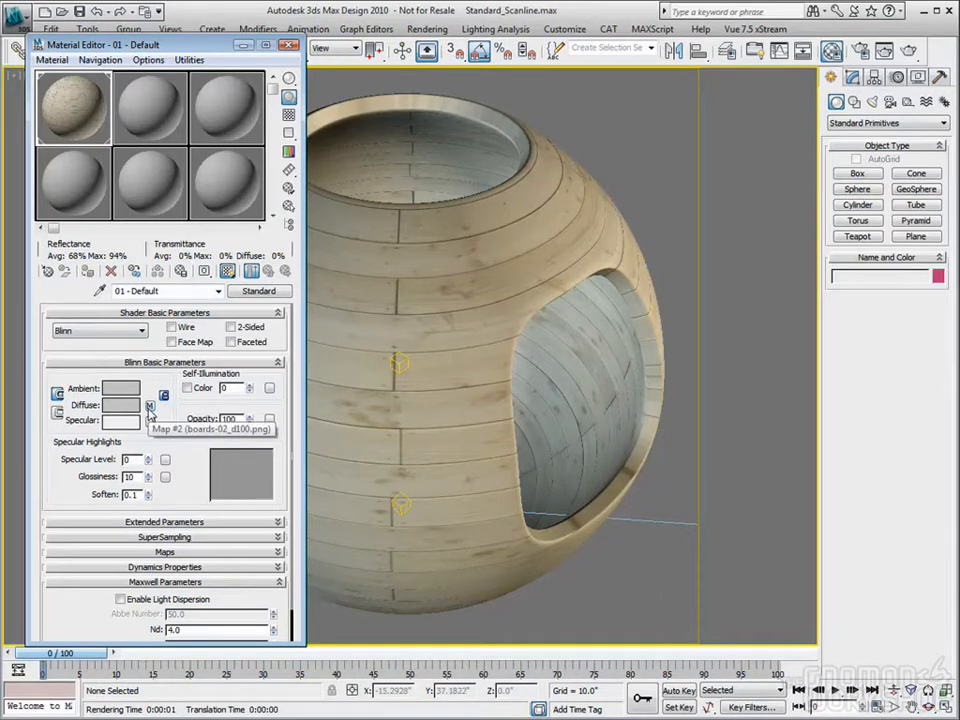
Review the diffuse map's settings, return to the parent material and raise its specular level to 101
{"action": "left_click", "coordinate": [150, 408]}
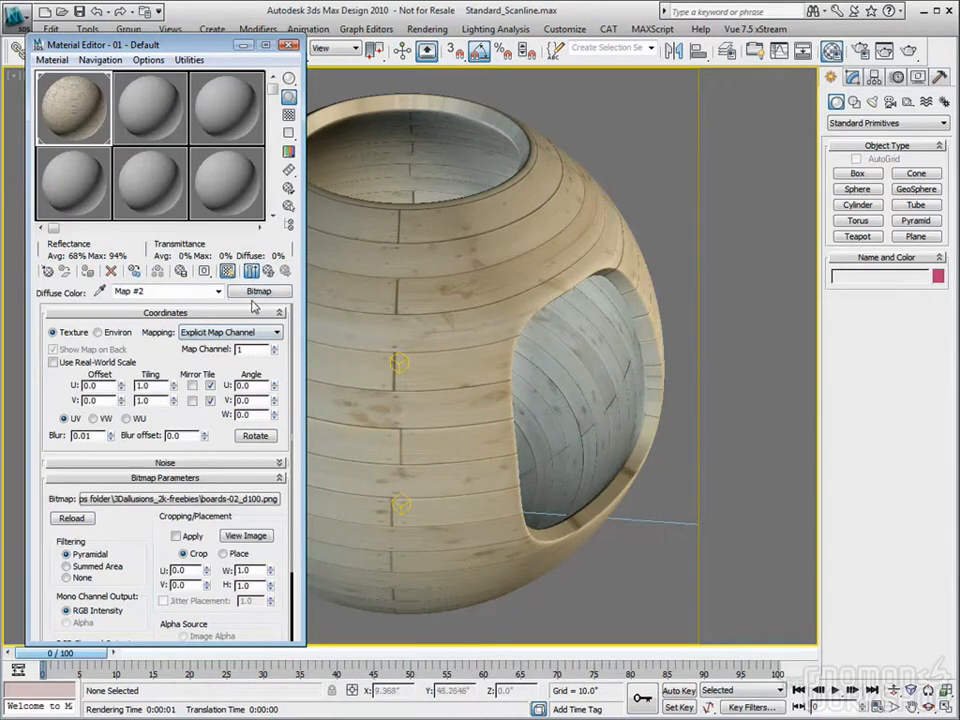
{"action": "left_click", "coordinate": [268, 271]}
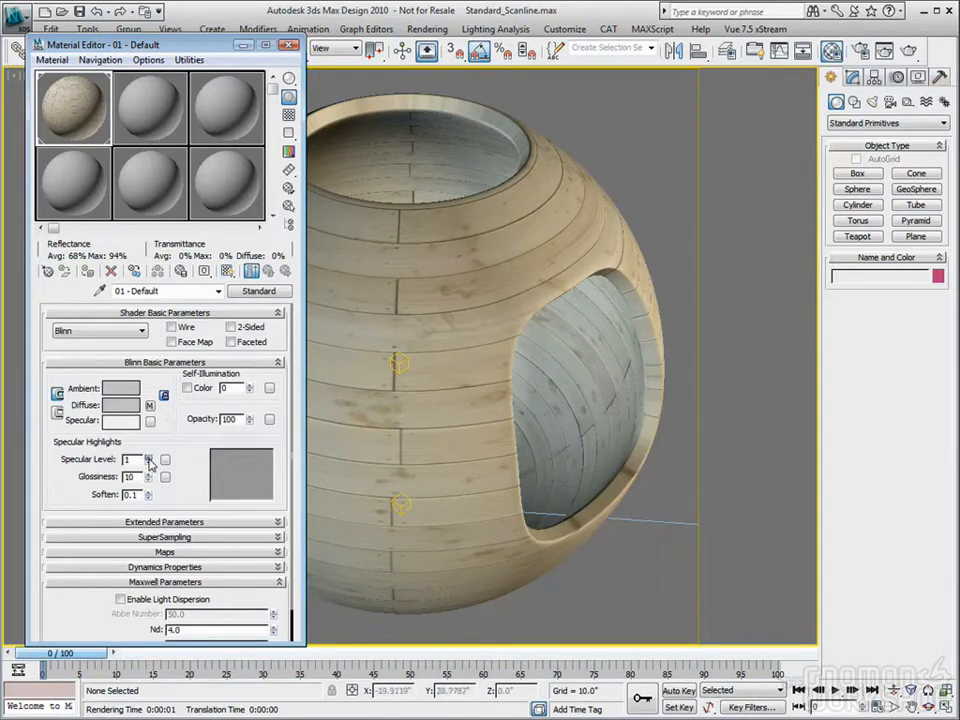
{"action": "left_click_drag", "start_coordinate": [148, 459], "coordinate": [159, 384]}
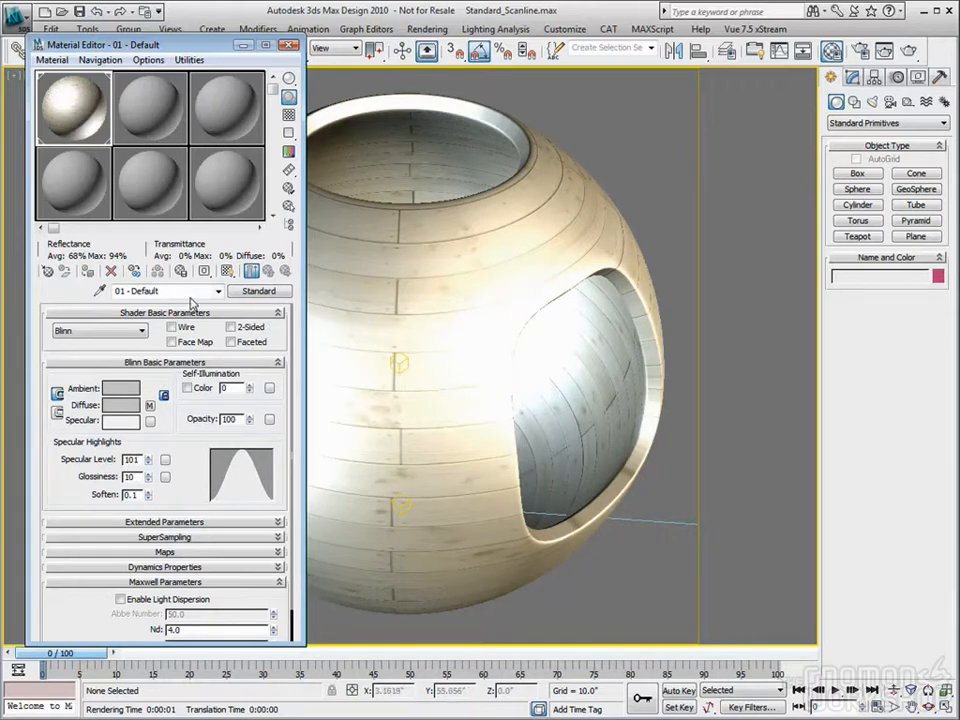
Review the boards bitmap's coordinates and viewport display by moving between the diffuse map and its parent material
{"action": "left_click", "coordinate": [150, 407]}
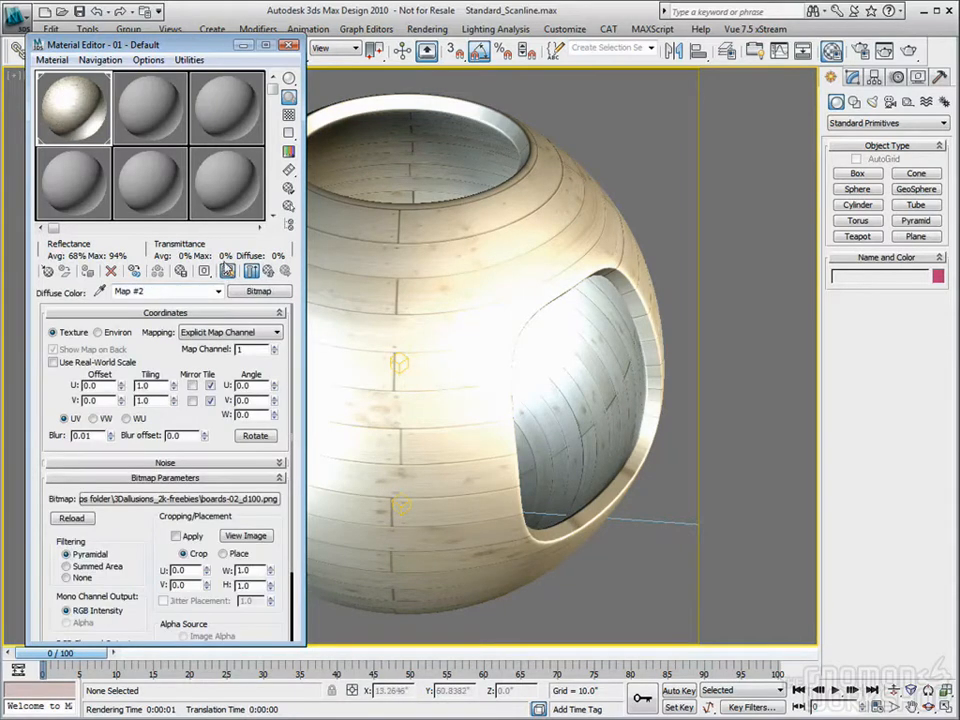
{"action": "left_click", "coordinate": [268, 271]}
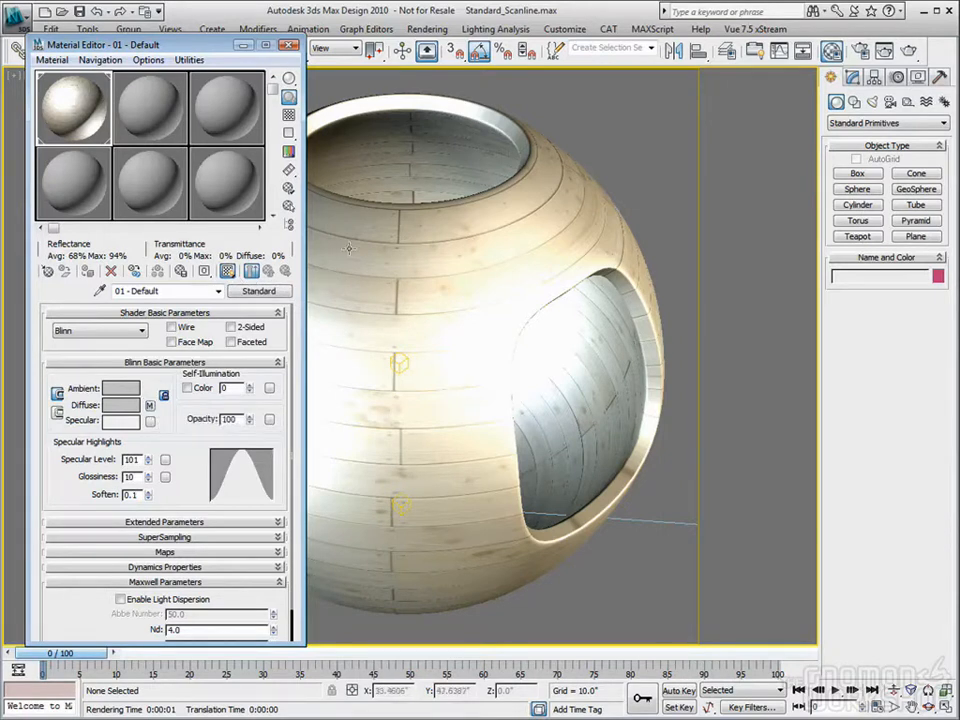
{"action": "left_click", "coordinate": [149, 405]}
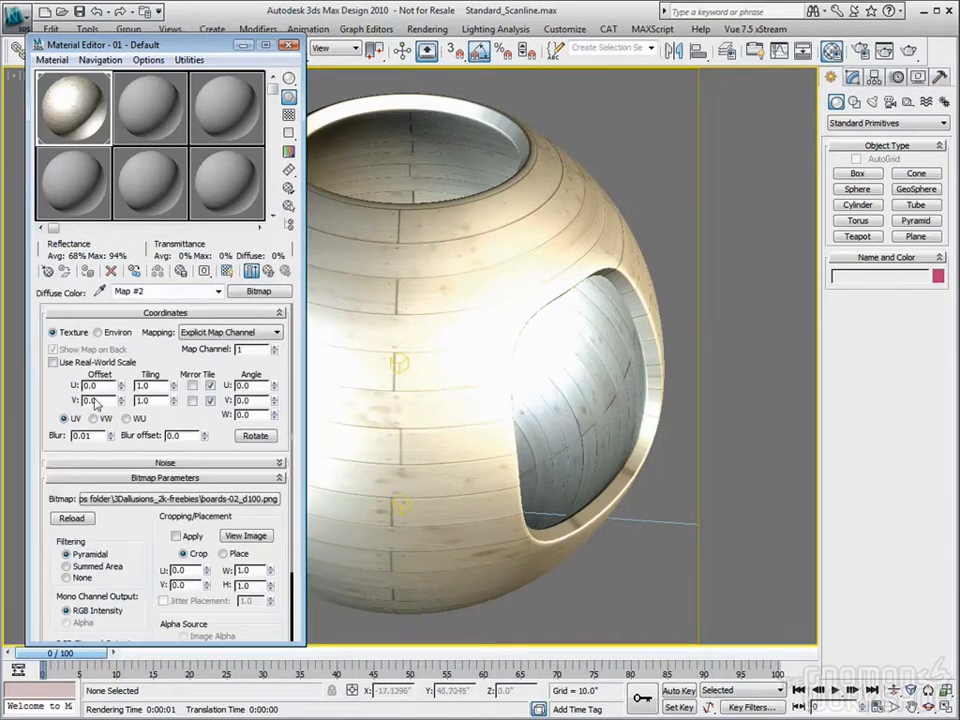
{"action": "left_click", "coordinate": [229, 273]}
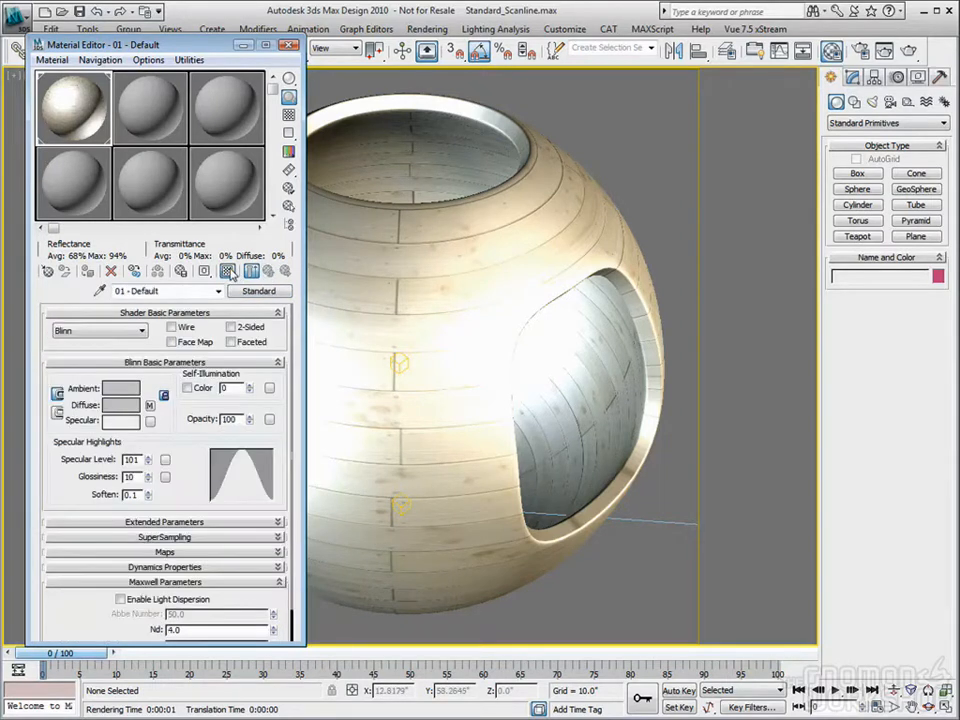
{"action": "left_click", "coordinate": [150, 408]}
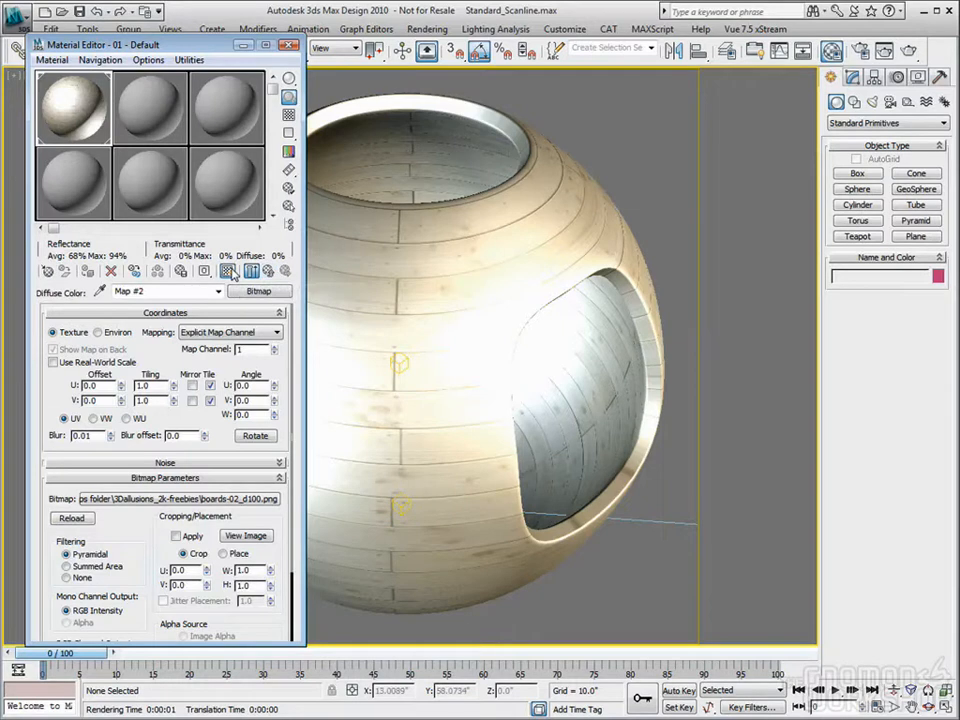
{"action": "left_click", "coordinate": [235, 272]}
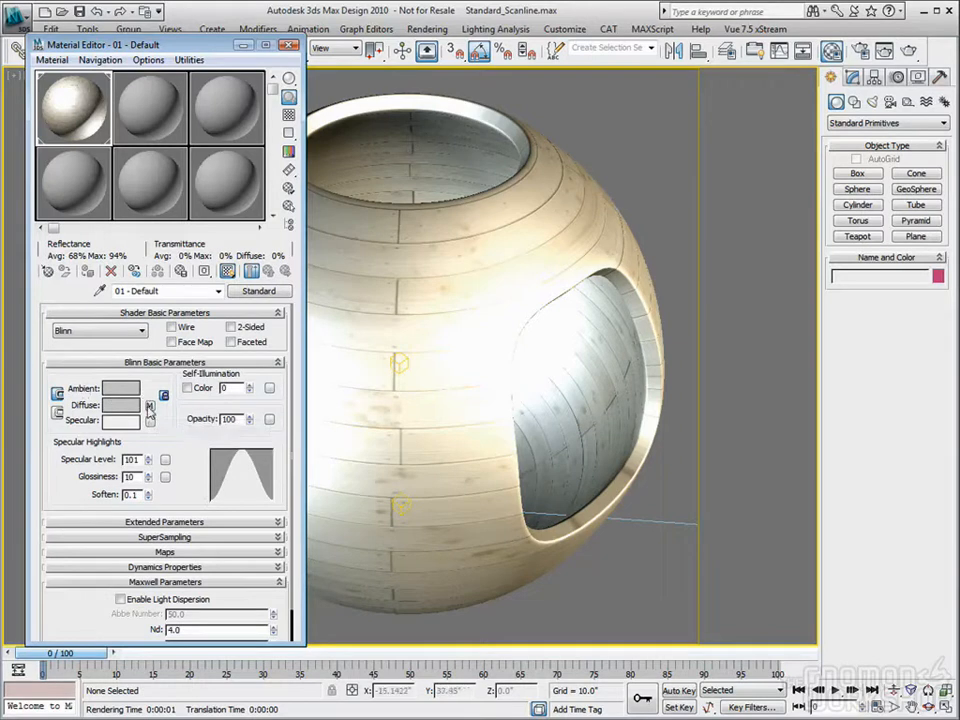
Try a U tiling of 1.2 on the diffuse bitmap, restore it to 1.0 and return to the parent material
{"action": "left_click", "coordinate": [150, 407]}
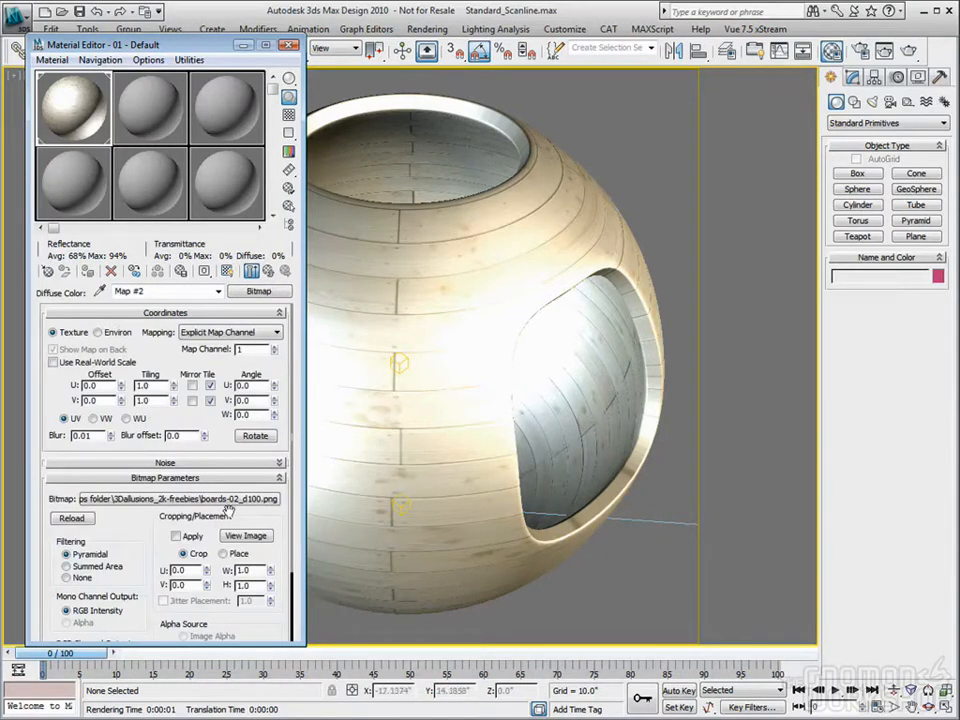
{"action": "double_click", "coordinate": [143, 385]}
{"action": "type", "text": "1.2"}
{"action": "key", "text": "Return"}
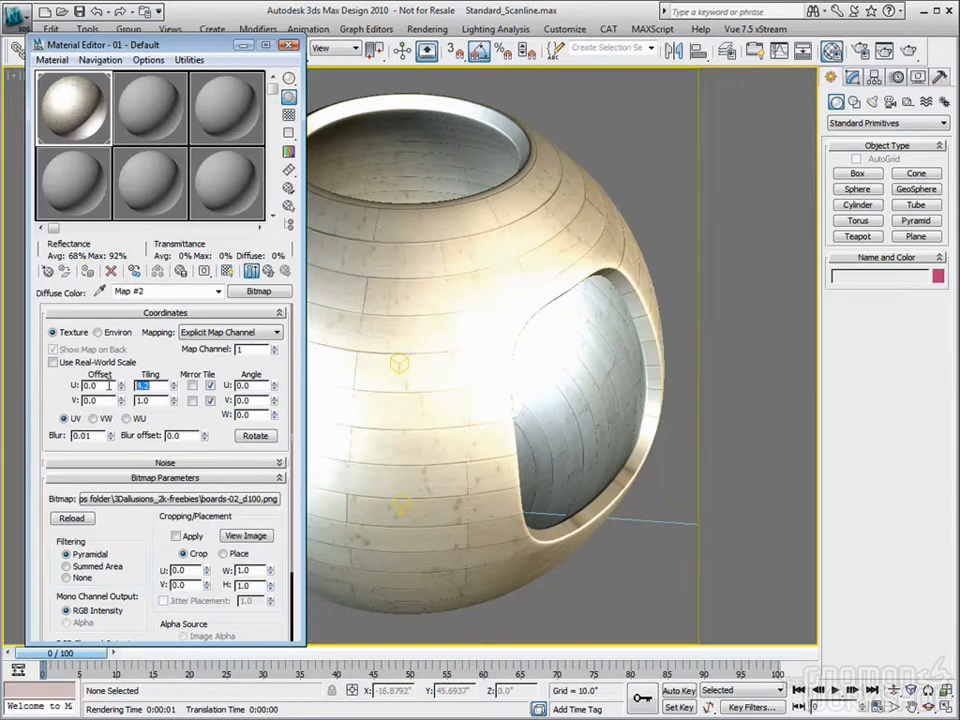
{"action": "type", "text": "1"}
{"action": "key", "text": "Tab"}
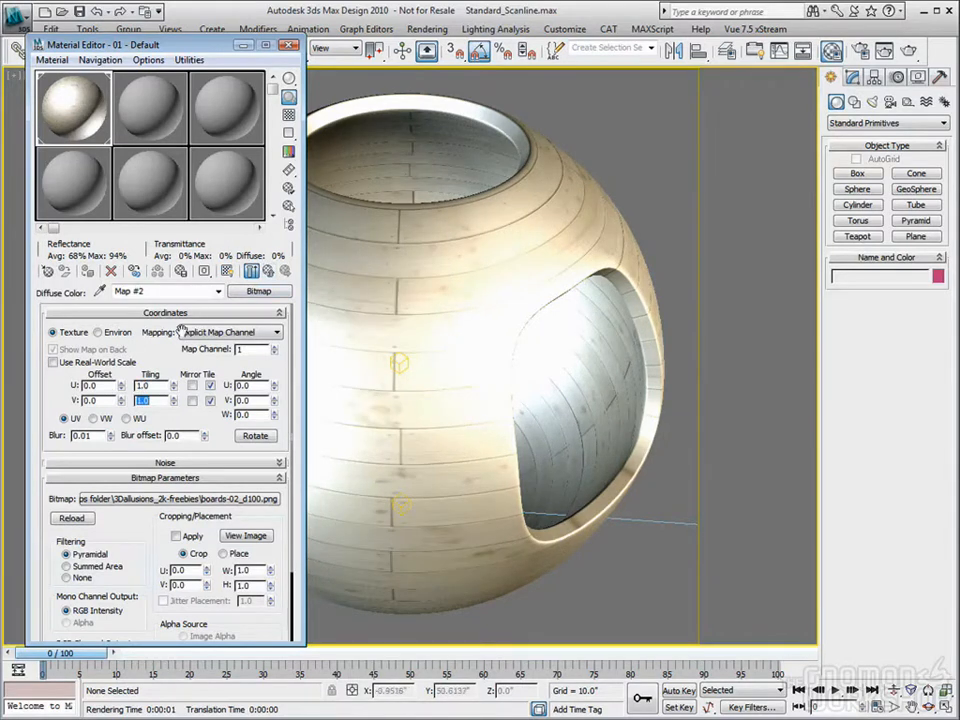
{"action": "left_click", "coordinate": [271, 272]}
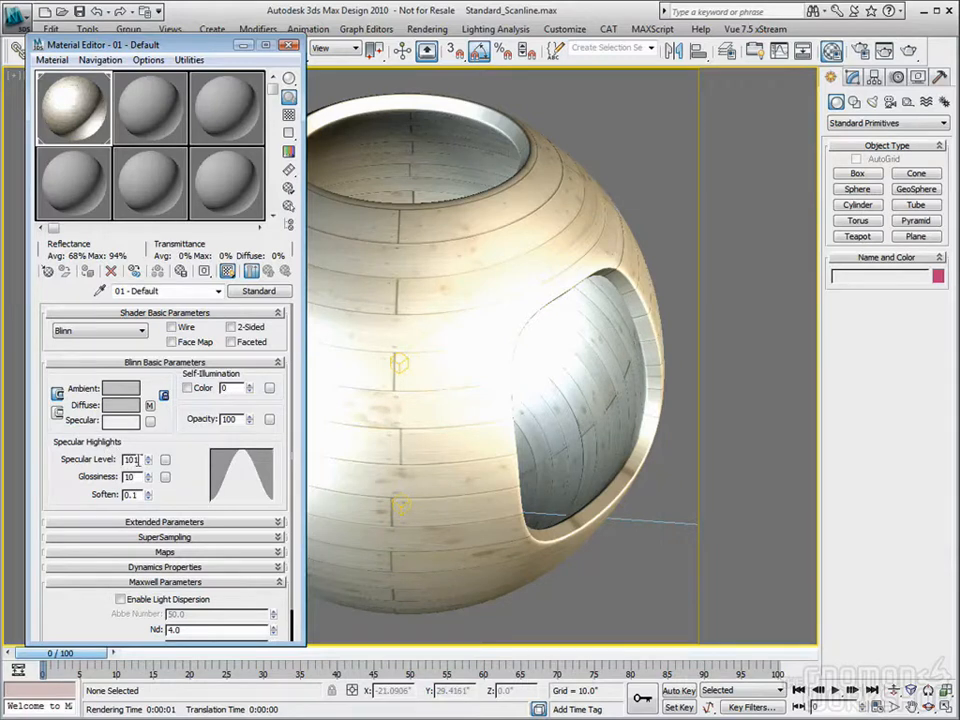
Set the material's specular color to pure white, with red, green and blue at 255
{"action": "left_click", "coordinate": [116, 421]}
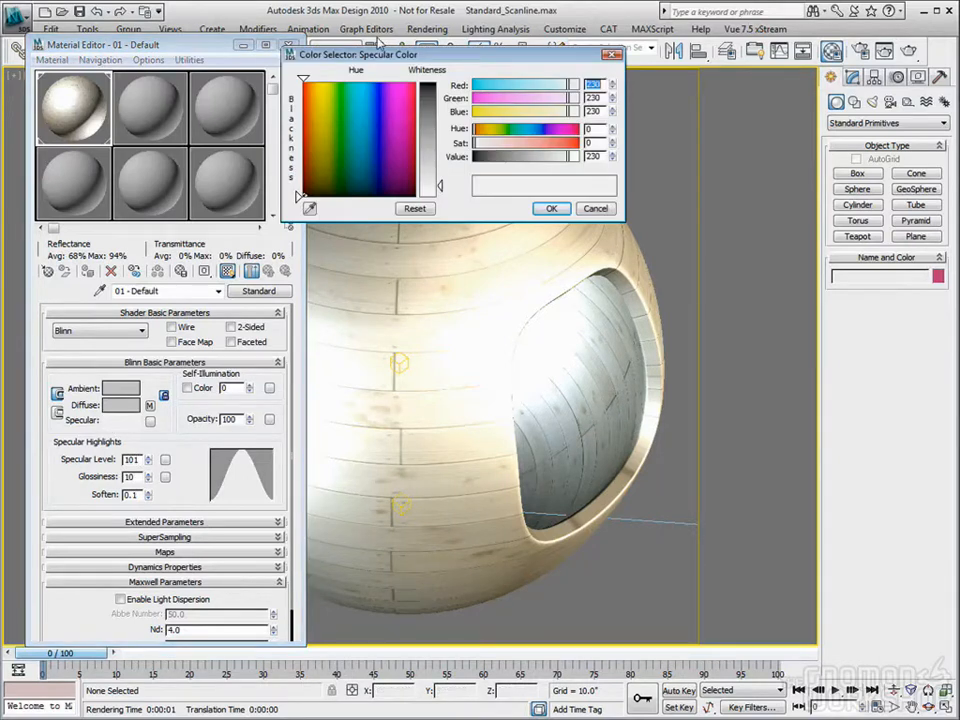
{"action": "left_click", "coordinate": [414, 100]}
{"action": "left_click_drag", "start_coordinate": [441, 111], "coordinate": [441, 84]}
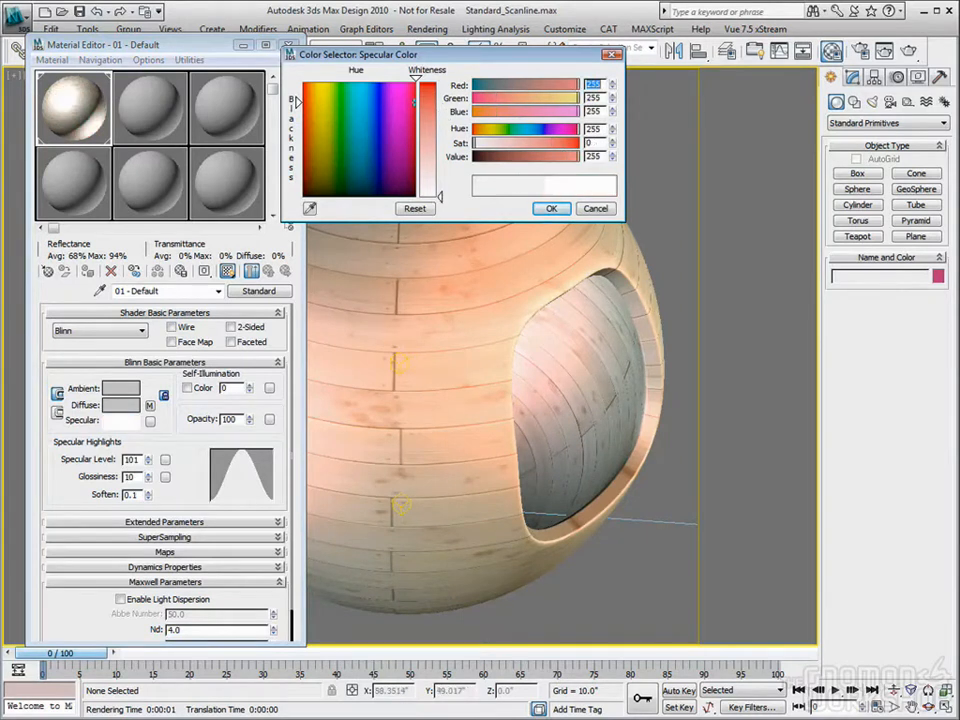
{"action": "left_click", "coordinate": [551, 208]}
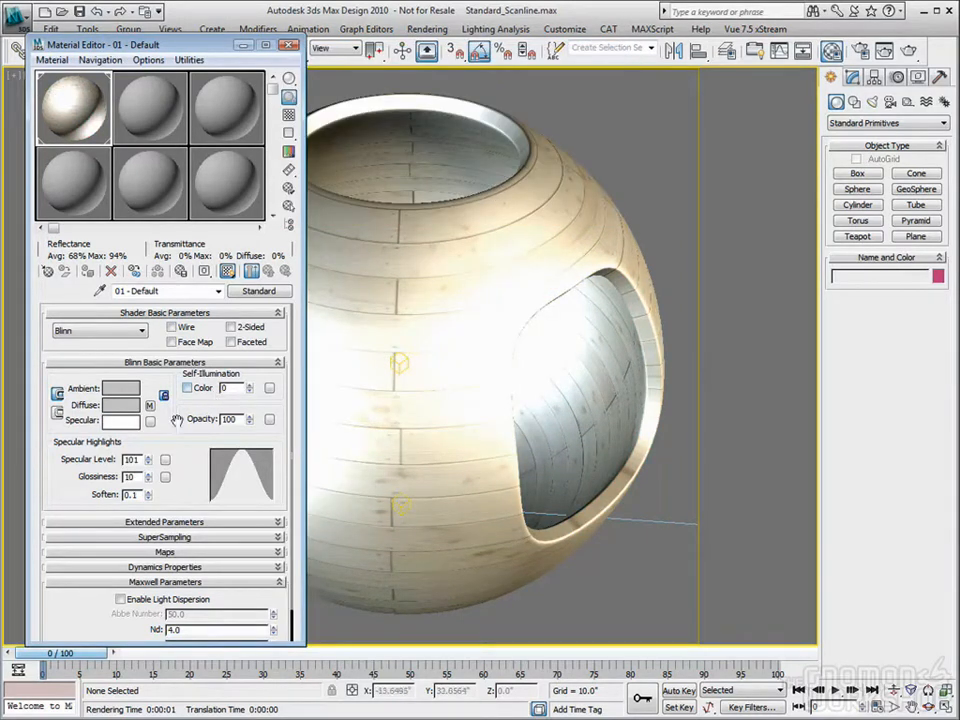
Assign a Noise map to the material's specular color
{"action": "left_click", "coordinate": [150, 422]}
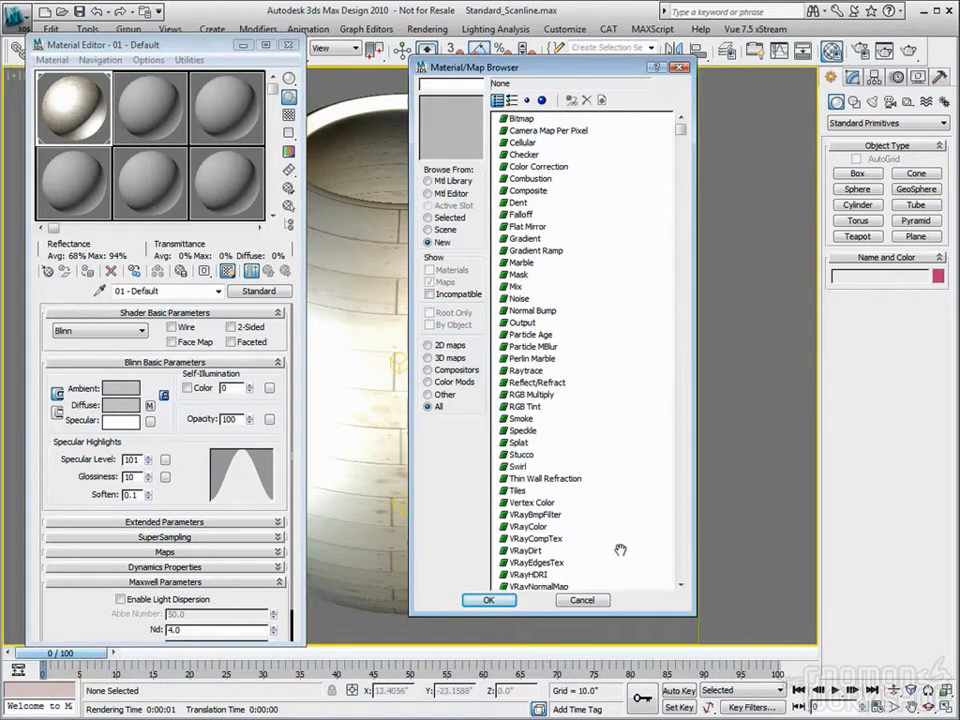
{"action": "left_click", "coordinate": [683, 586]}
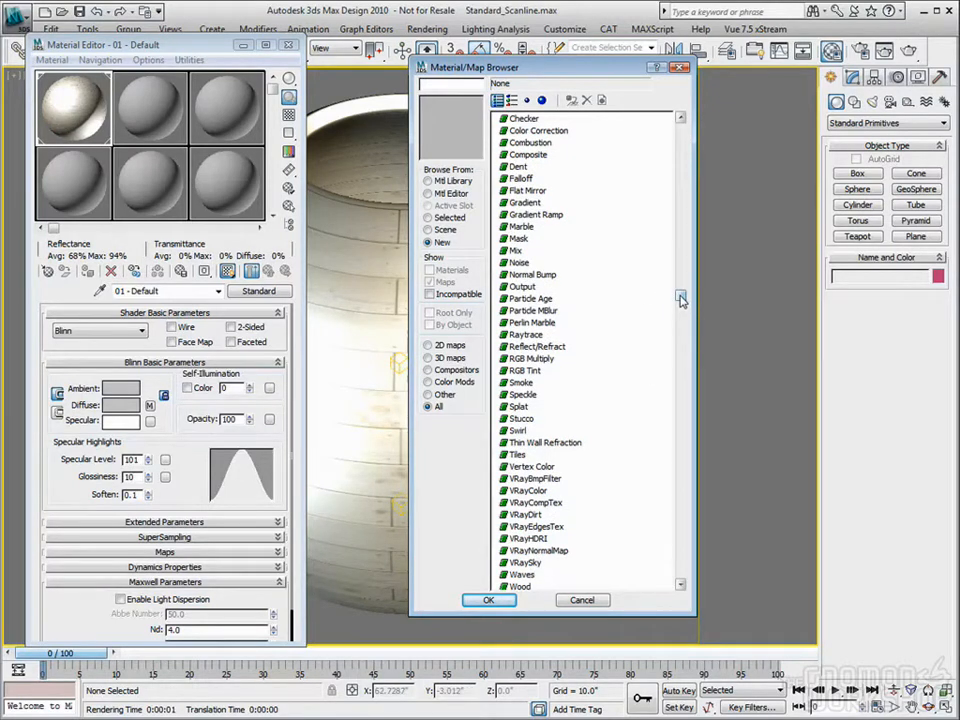
{"action": "left_click_drag", "start_coordinate": [681, 300], "coordinate": [686, 343]}
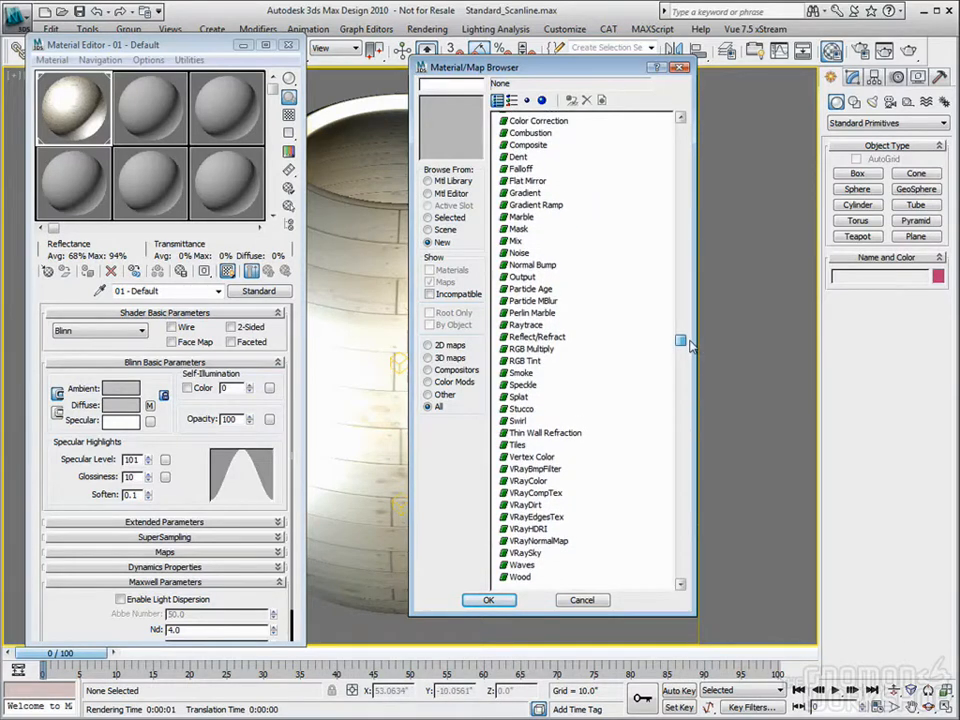
{"action": "double_click", "coordinate": [519, 254]}
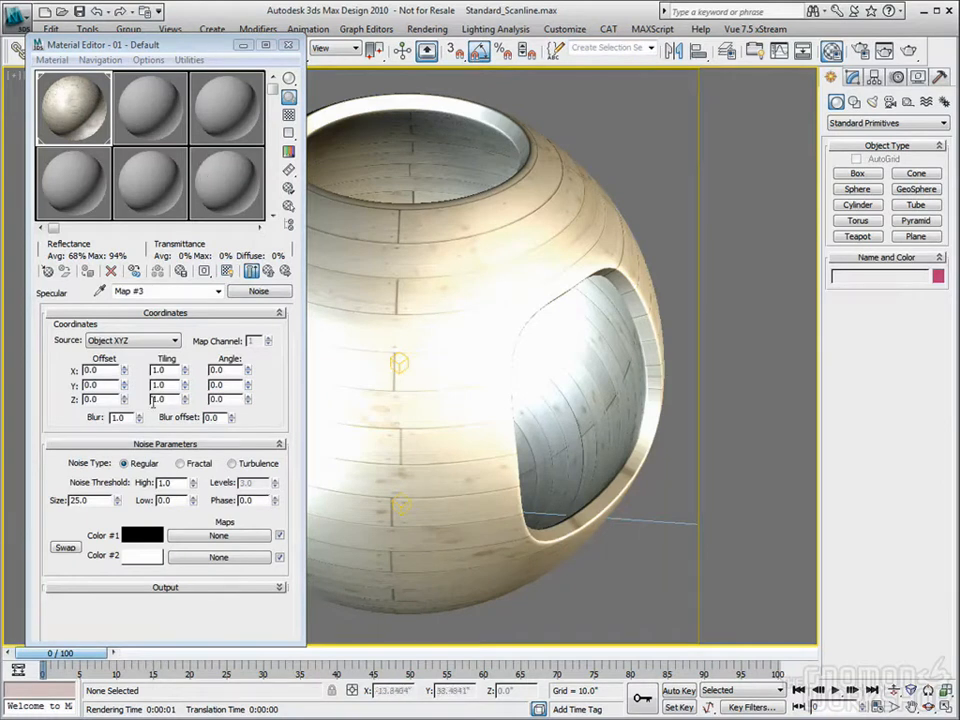
Try noise sizes of 5 and 6 for the specular map and show the noise on the object in the viewport
{"action": "left_click_drag", "start_coordinate": [95, 500], "coordinate": [38, 500]}
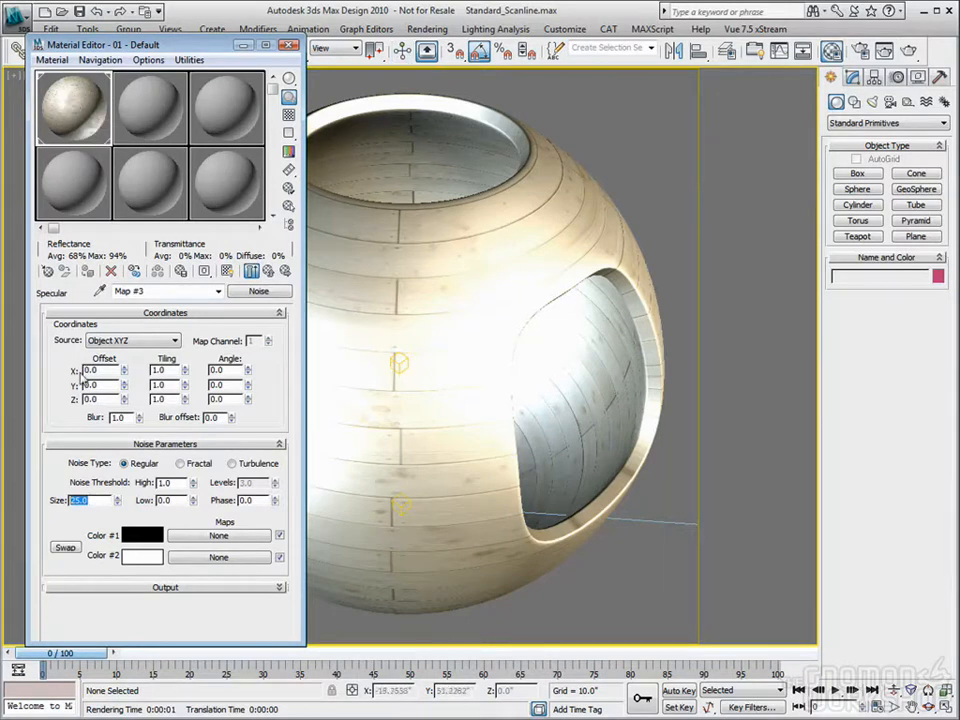
{"action": "type", "text": "5"}
{"action": "key", "text": "Tab"}
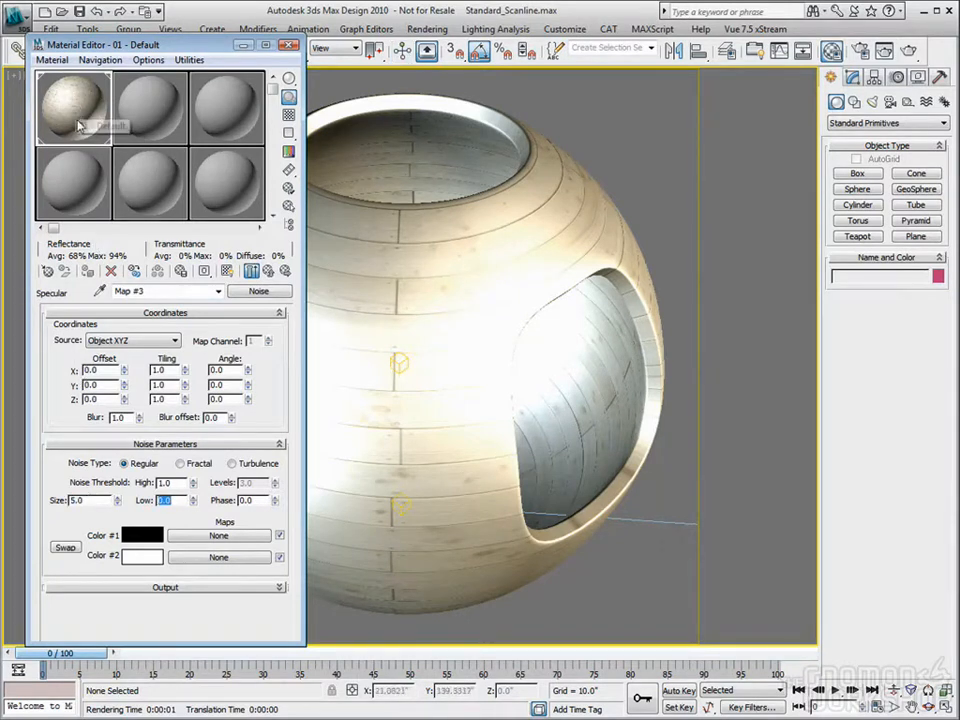
{"action": "left_click_drag", "start_coordinate": [90, 500], "coordinate": [65, 500]}
{"action": "type", "text": "6"}
{"action": "key", "text": "Tab"}
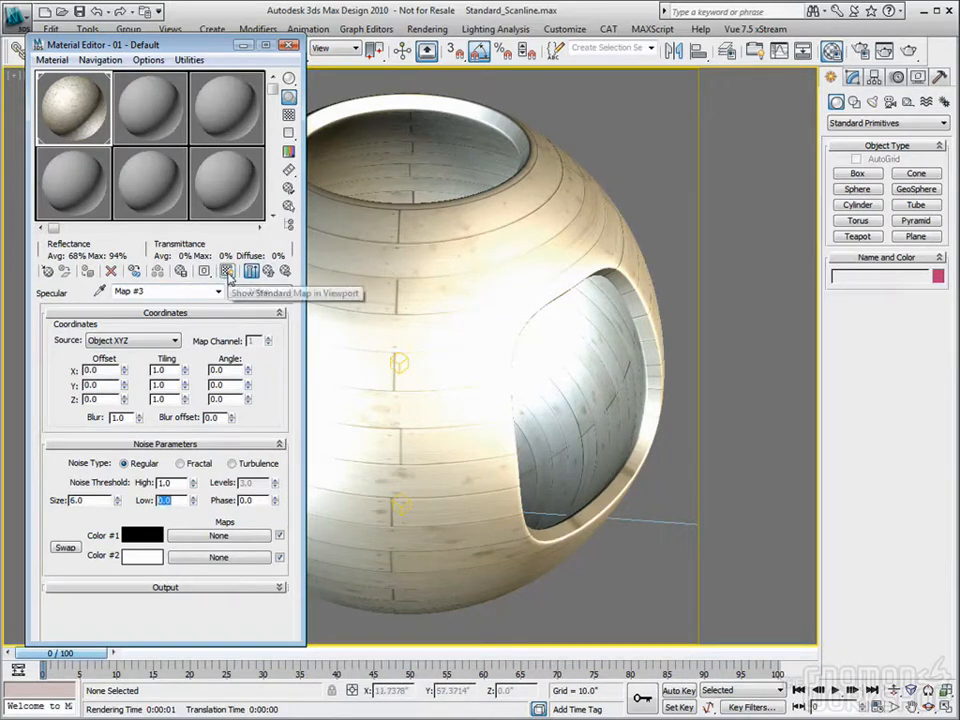
{"action": "left_click", "coordinate": [227, 272]}
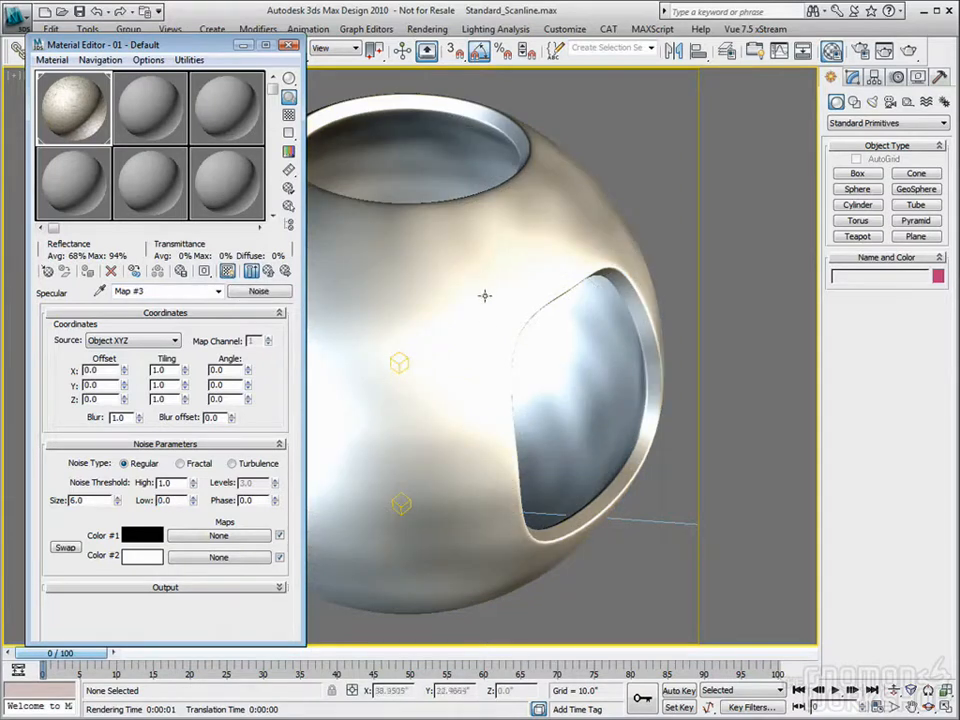
Set the noise size to 5 and change the noise type to Fractal
{"action": "left_click_drag", "start_coordinate": [86, 500], "coordinate": [42, 500]}
{"action": "type", "text": "5"}
{"action": "key", "text": "Tab"}
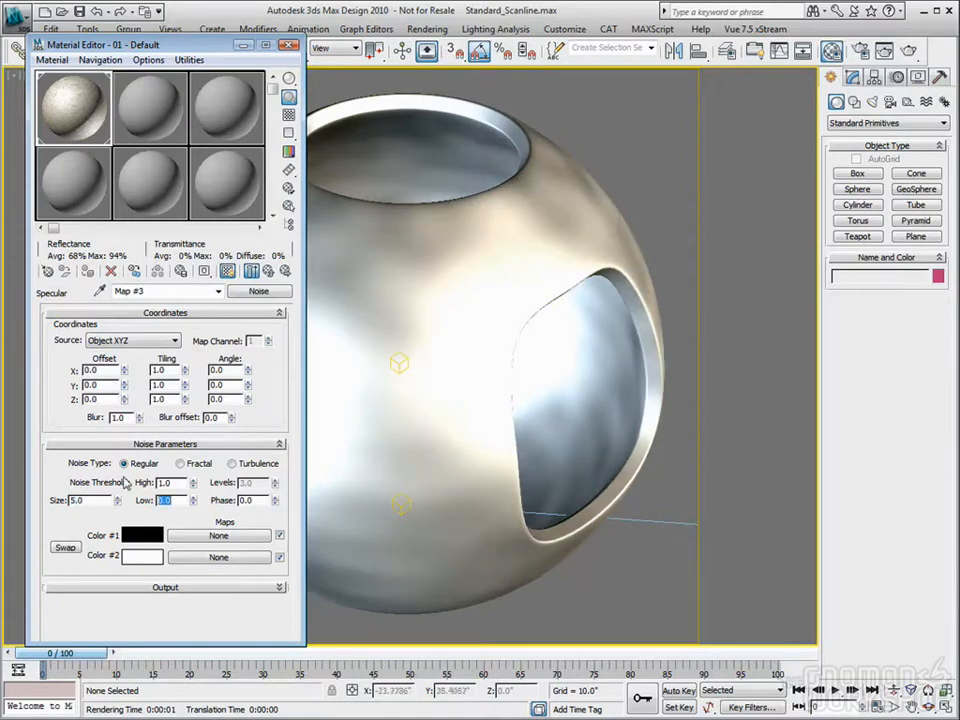
{"action": "left_click", "coordinate": [180, 465]}
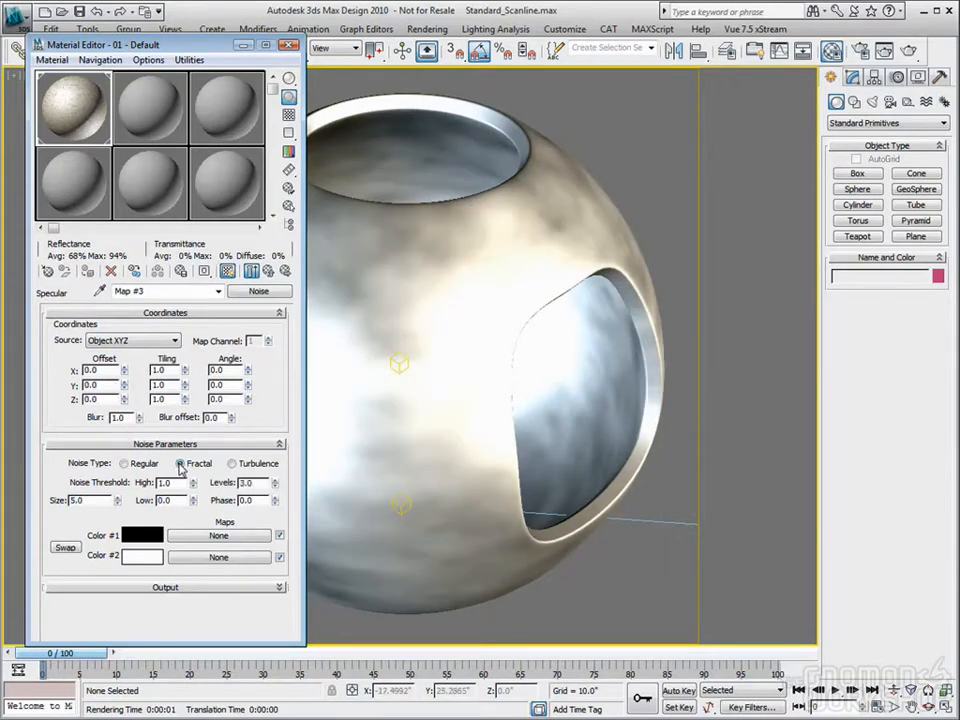
Reduce the fractal noise size to 3 and then to 2
{"action": "left_click_drag", "start_coordinate": [88, 500], "coordinate": [5, 498]}
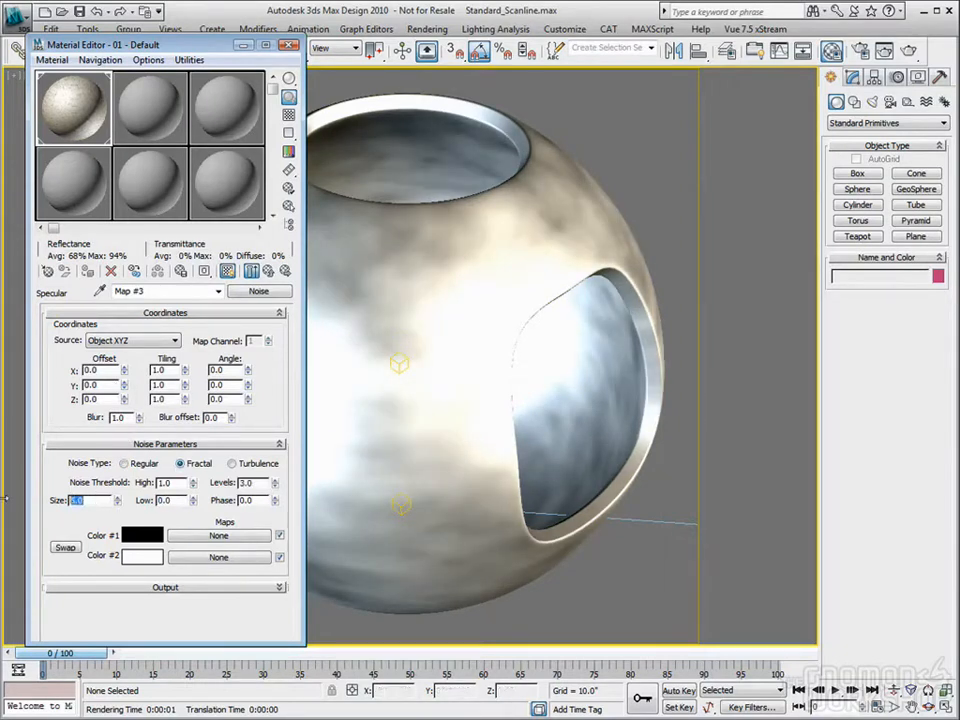
{"action": "key", "text": "Tab"}
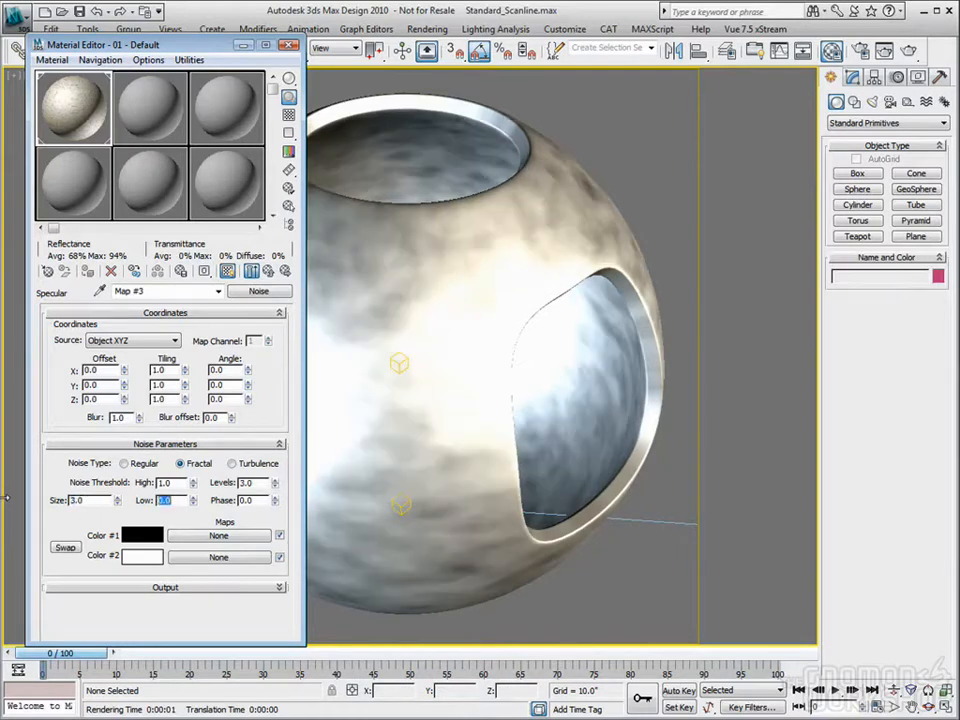
{"action": "left_click_drag", "start_coordinate": [105, 500], "coordinate": [5, 498]}
{"action": "type", "text": "2"}
{"action": "key", "text": "Tab"}
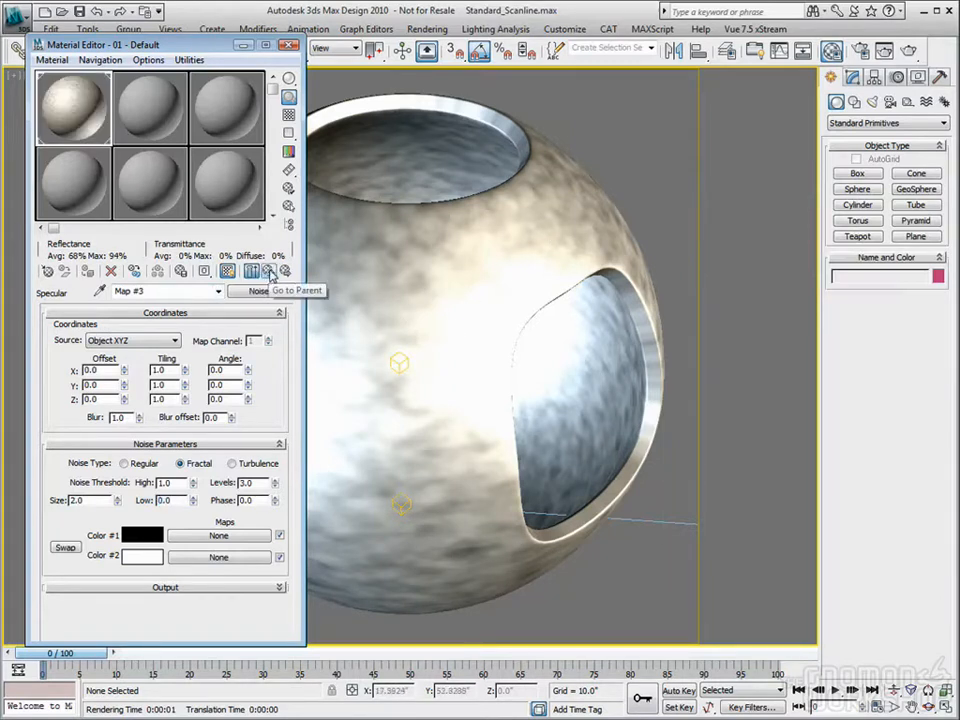
Turn off the noise's viewport display, return to the parent material and swap the Noise map from specular color to Specular Level
{"action": "left_click", "coordinate": [228, 272]}
{"action": "left_click", "coordinate": [230, 273]}
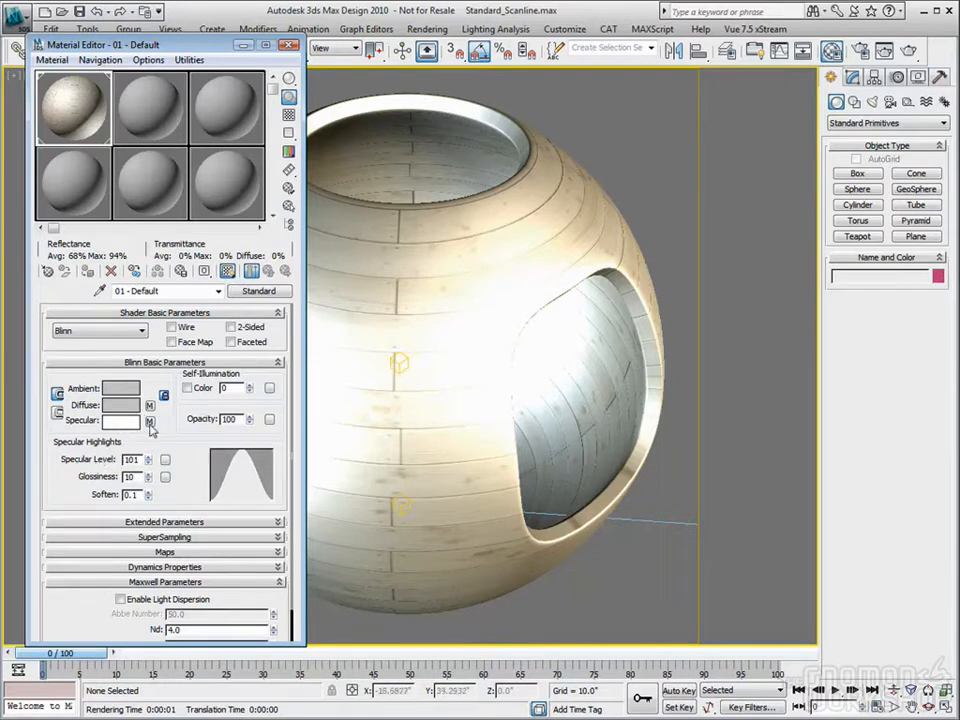
{"action": "left_click_drag", "start_coordinate": [167, 463], "coordinate": [165, 476]}
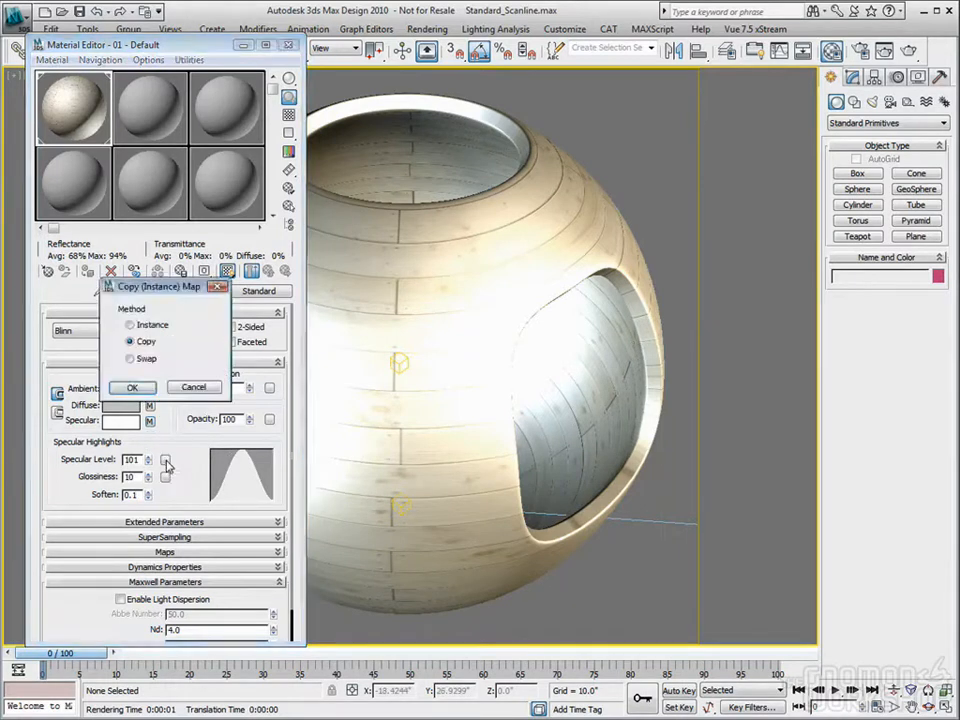
{"action": "left_click", "coordinate": [130, 358]}
{"action": "left_click", "coordinate": [132, 387]}
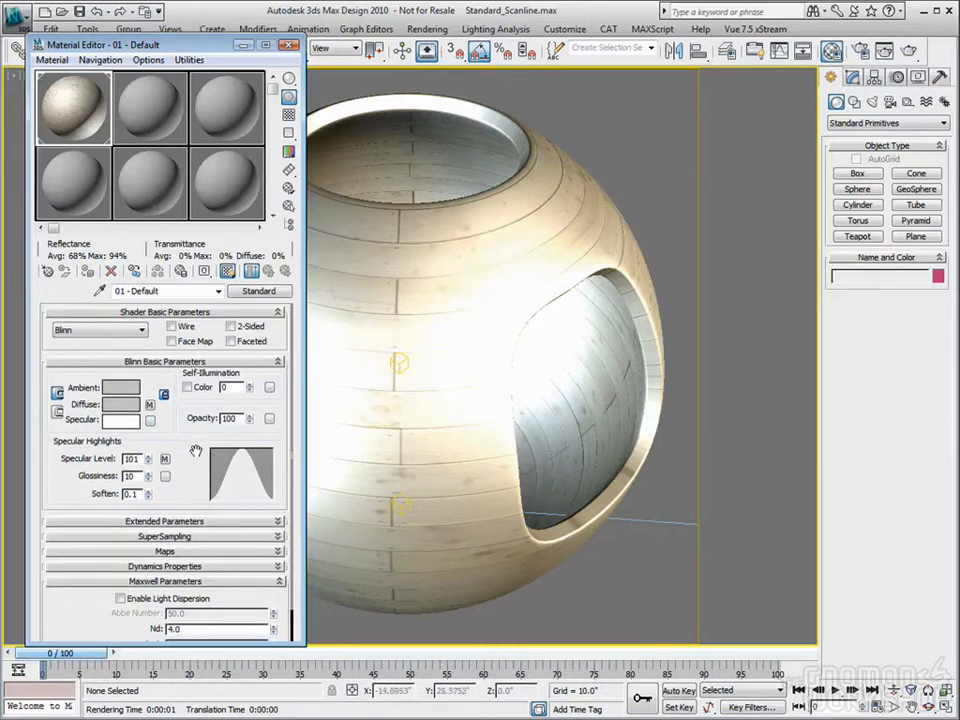
Collapse the Maxwell Parameters rollout and expand the Maps rollout to review the material's map slots down to Bump and Displacement
{"action": "scroll", "coordinate": [183, 424], "scroll_direction": "down", "scroll_amount": 2}
{"action": "left_click", "coordinate": [240, 548]}
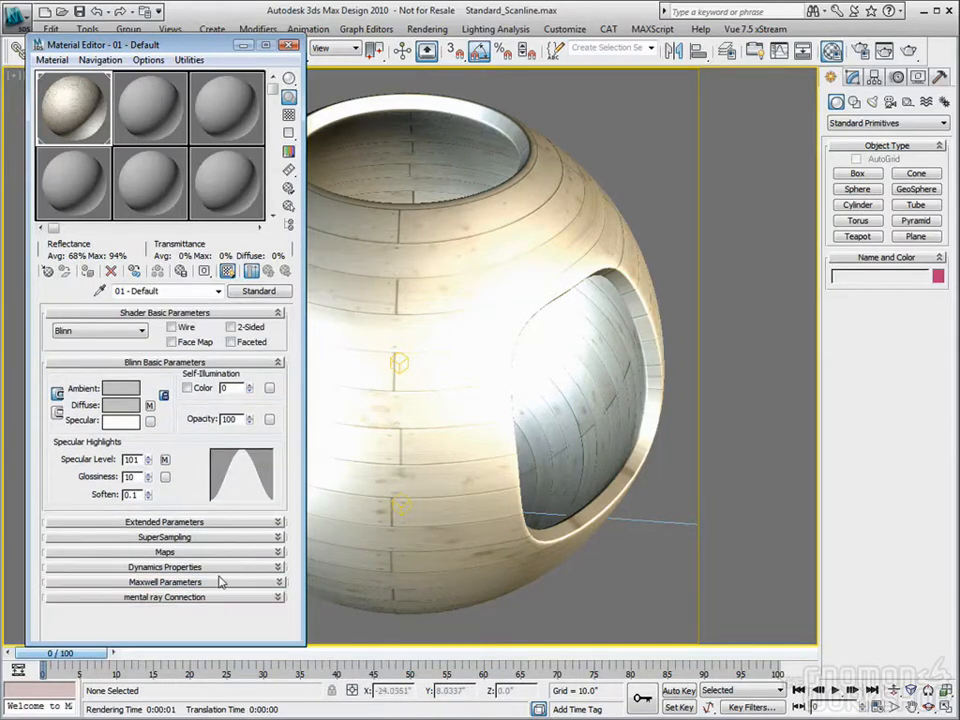
{"action": "left_click", "coordinate": [184, 588]}
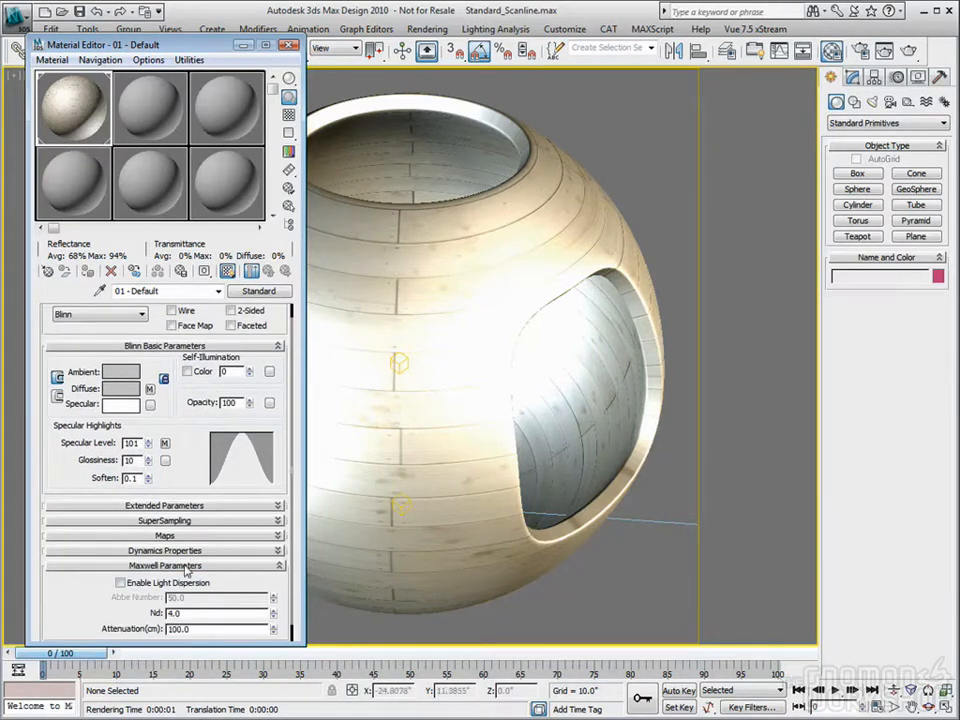
{"action": "left_click", "coordinate": [210, 567]}
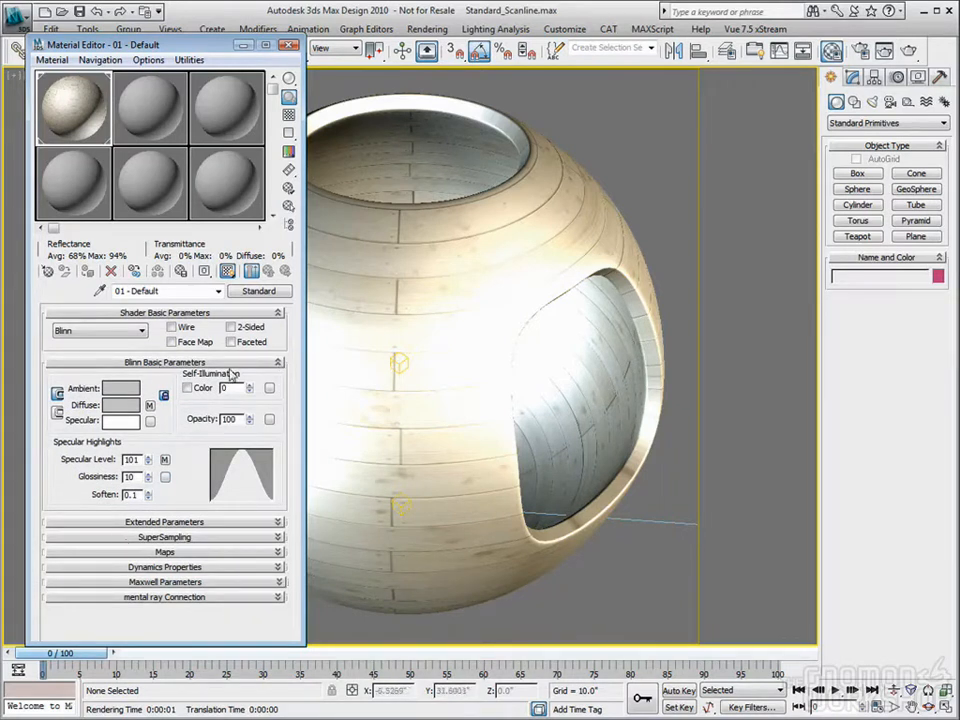
{"action": "left_click", "coordinate": [183, 553]}
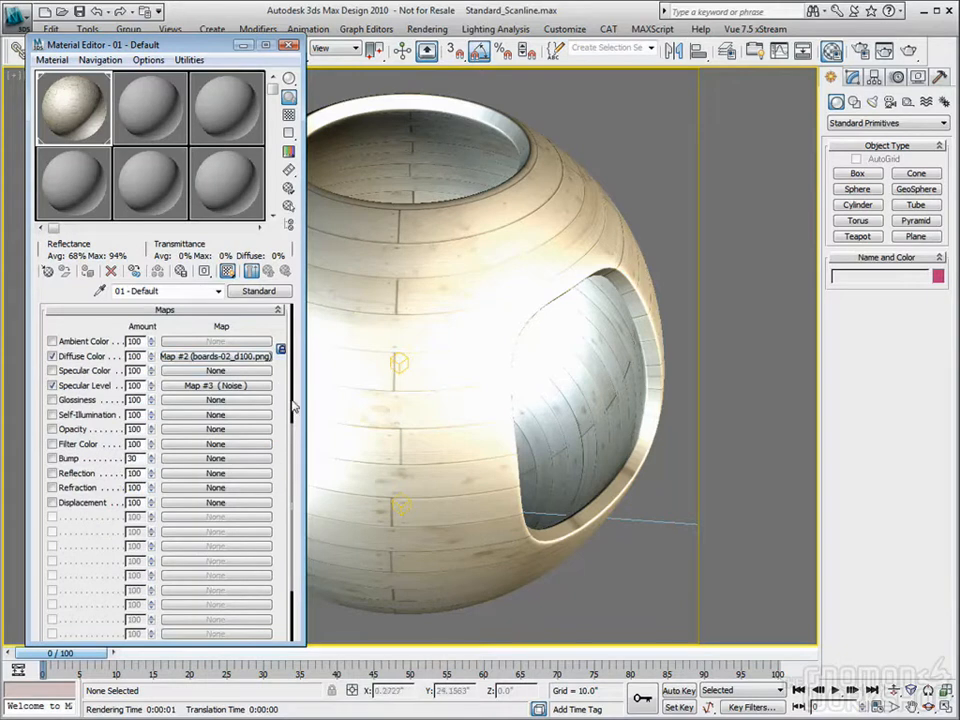
{"action": "left_click_drag", "start_coordinate": [283, 392], "coordinate": [215, 407]}
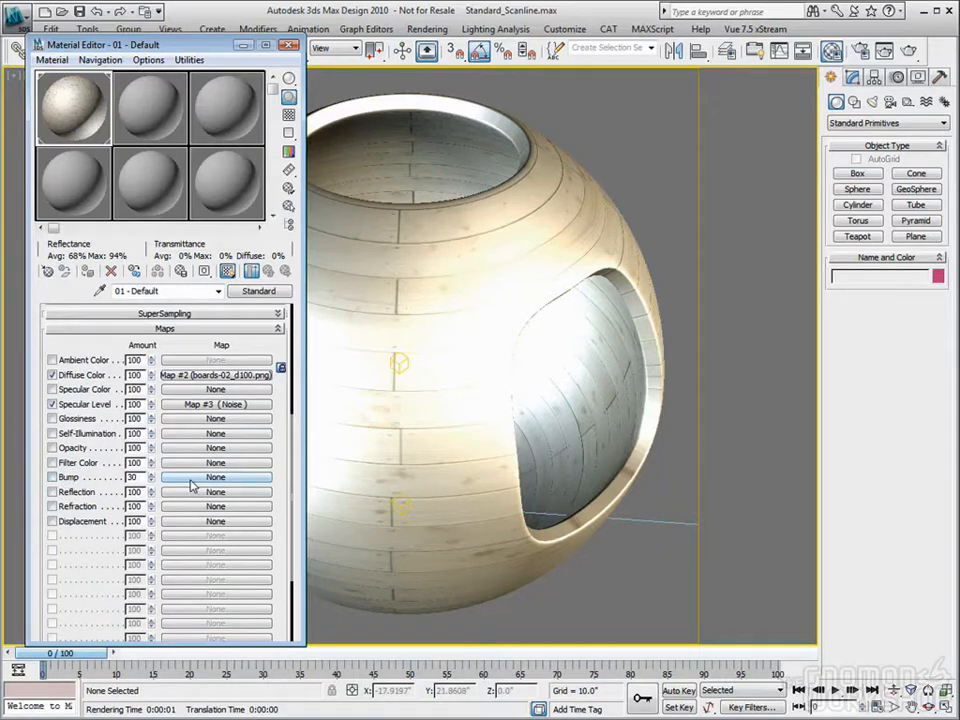
{"action": "left_click_drag", "start_coordinate": [214, 303], "coordinate": [214, 322]}
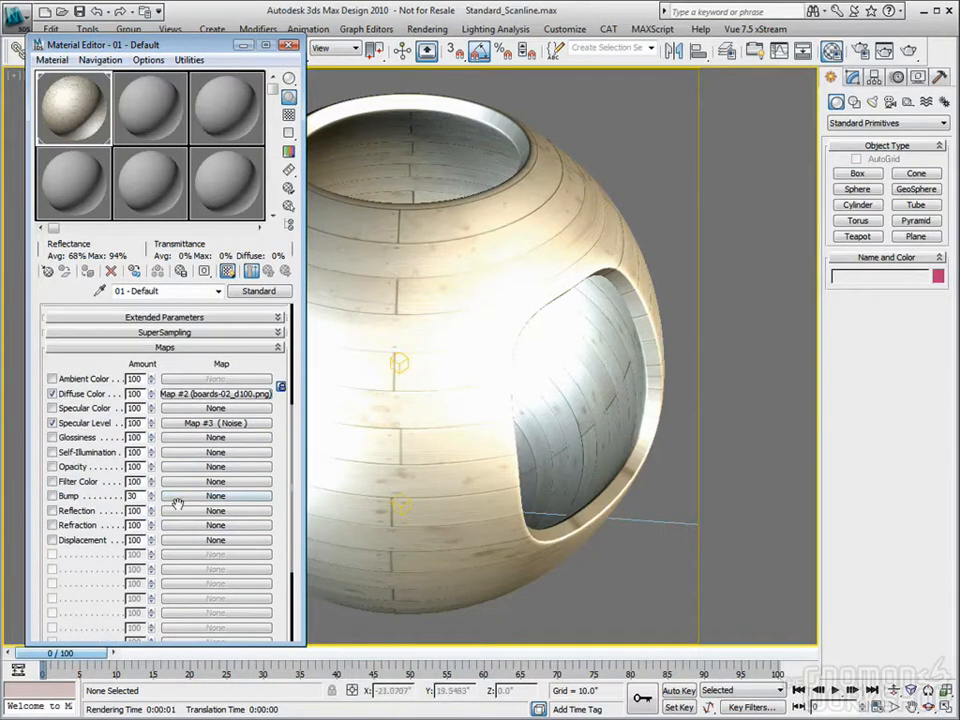
Load boards-02_b030.png as a Bitmap map in the material's Bump slot, comparing it with the diffuse and specular board images
{"action": "left_click", "coordinate": [201, 497]}
{"action": "double_click", "coordinate": [515, 120]}
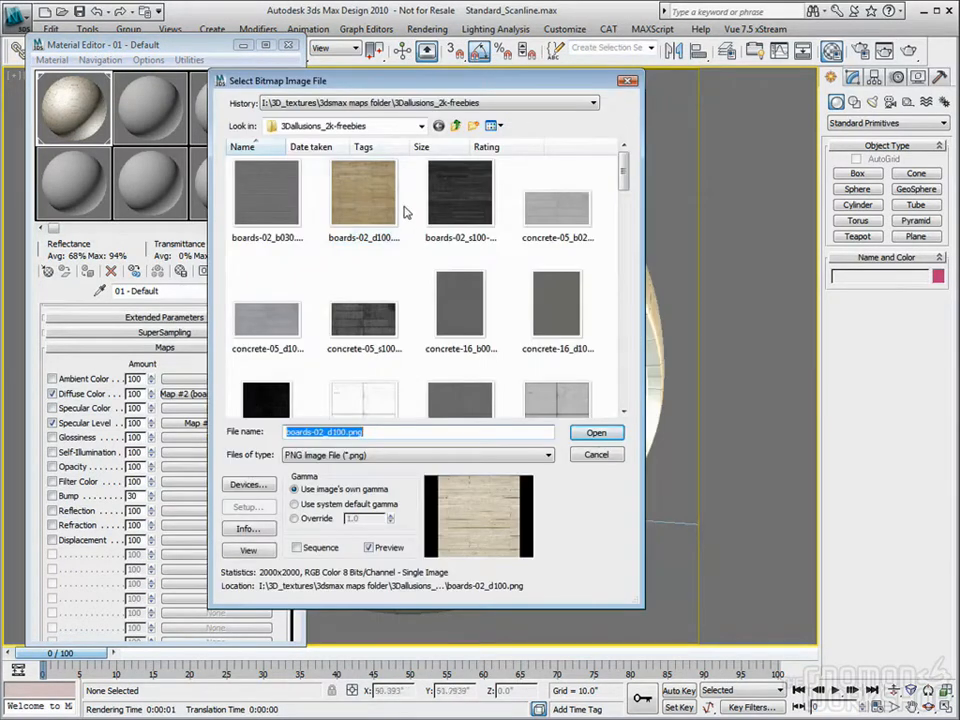
{"action": "left_click", "coordinate": [266, 195]}
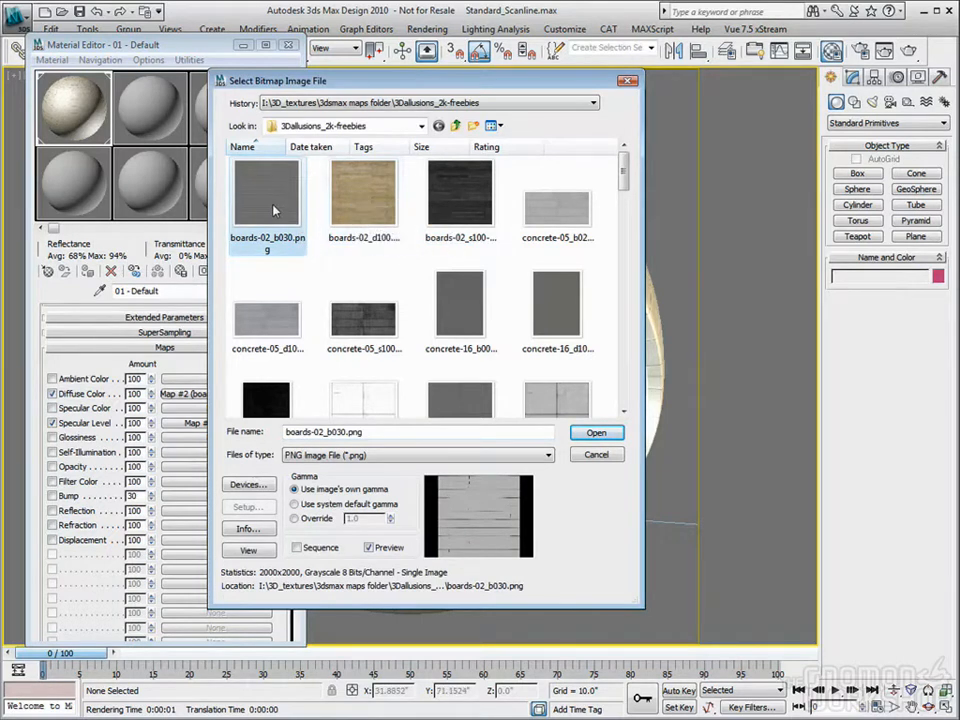
{"action": "left_click", "coordinate": [368, 207]}
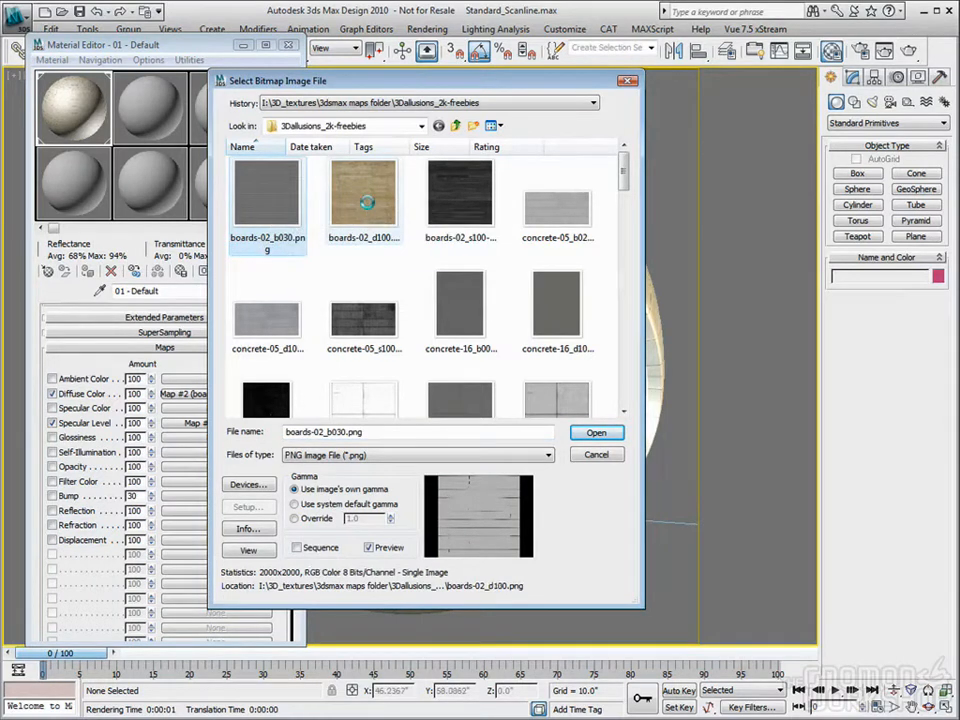
{"action": "left_click", "coordinate": [280, 205]}
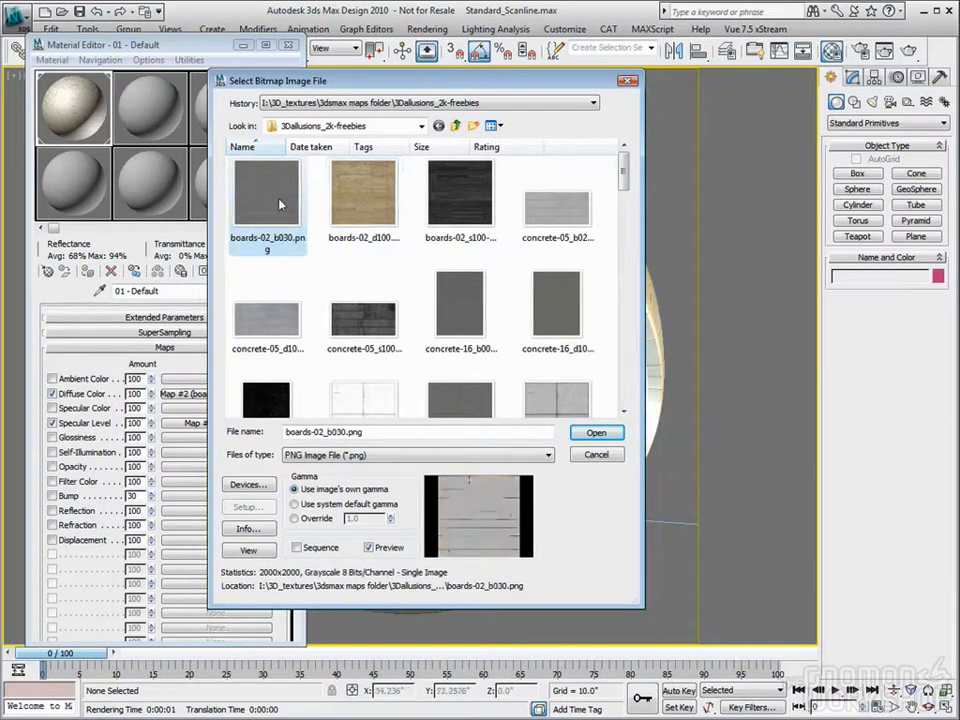
{"action": "left_click", "coordinate": [470, 197]}
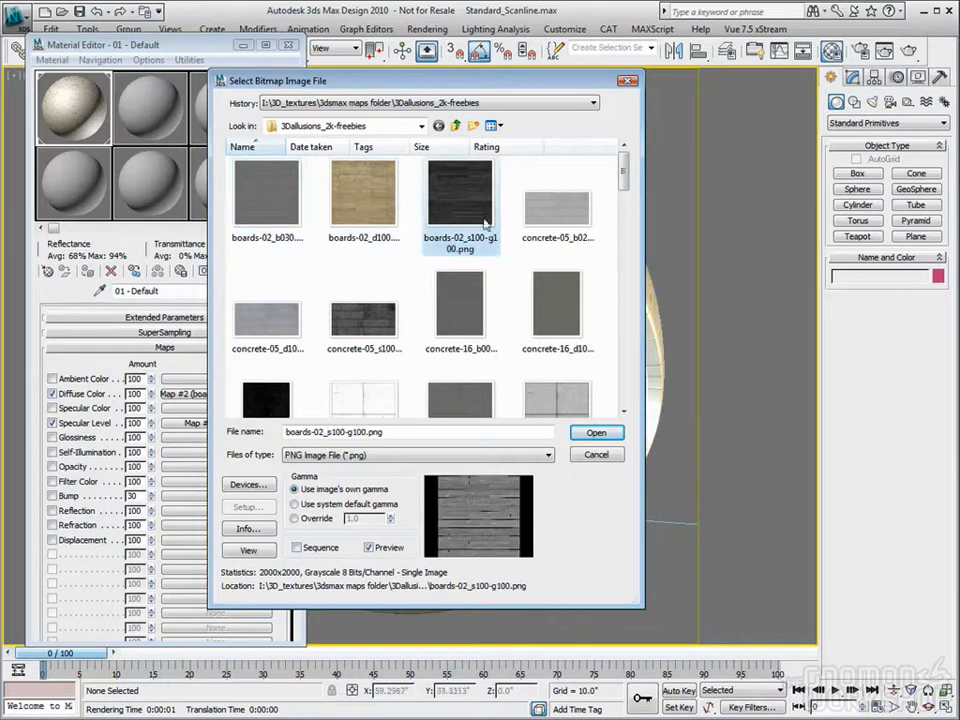
{"action": "left_click", "coordinate": [258, 215]}
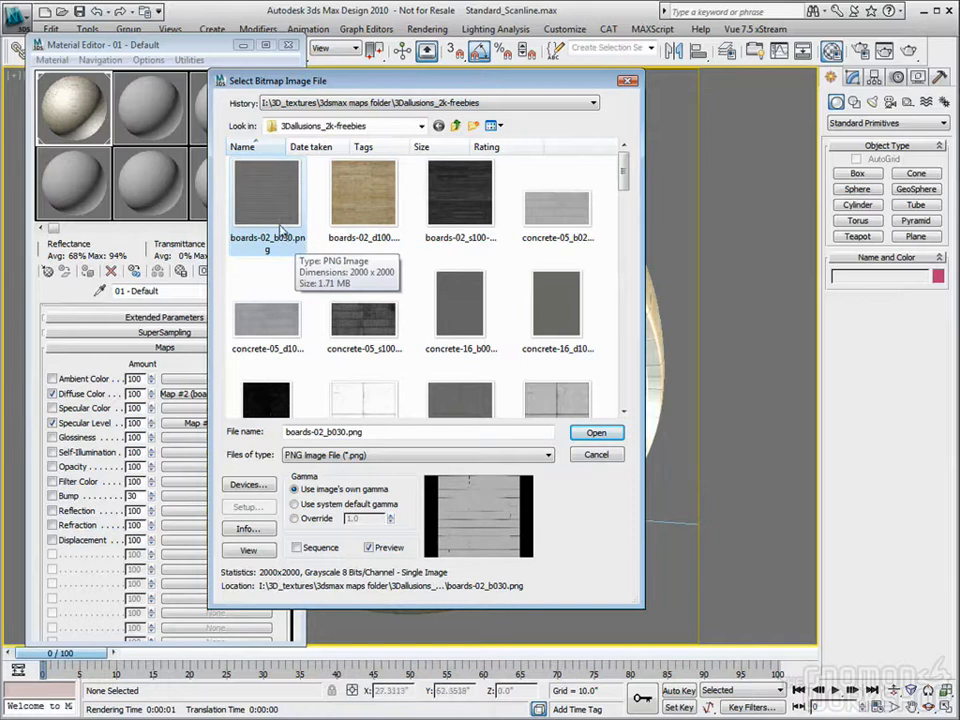
{"action": "double_click", "coordinate": [293, 205]}
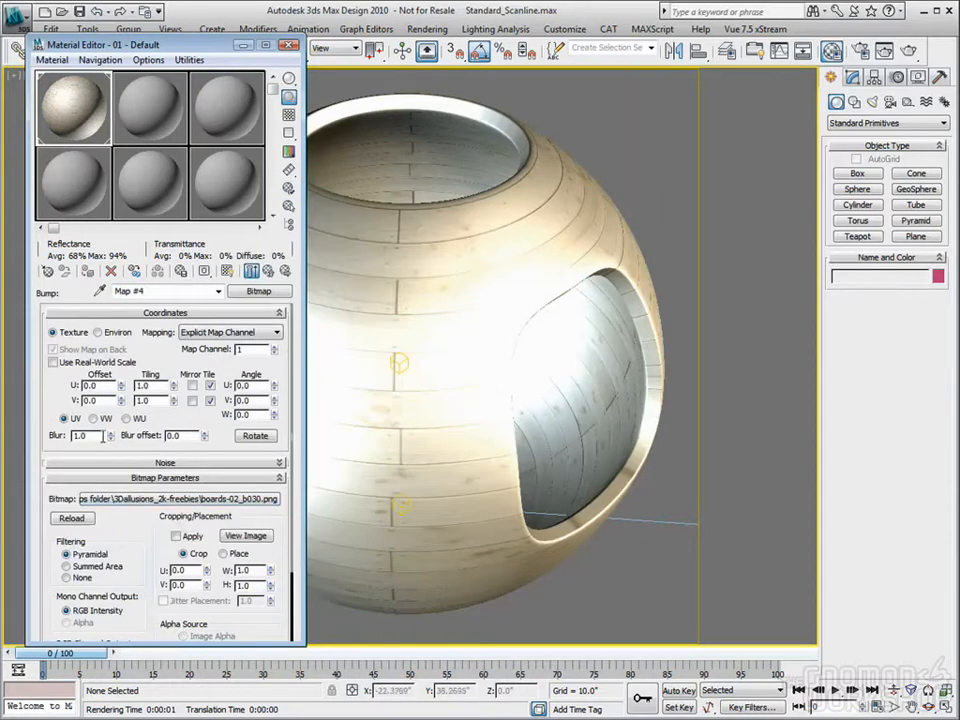
Set the bump bitmap's blur to 0.01, inspect the enlarged material sample, and return to the parent material
{"action": "double_click", "coordinate": [75, 105]}
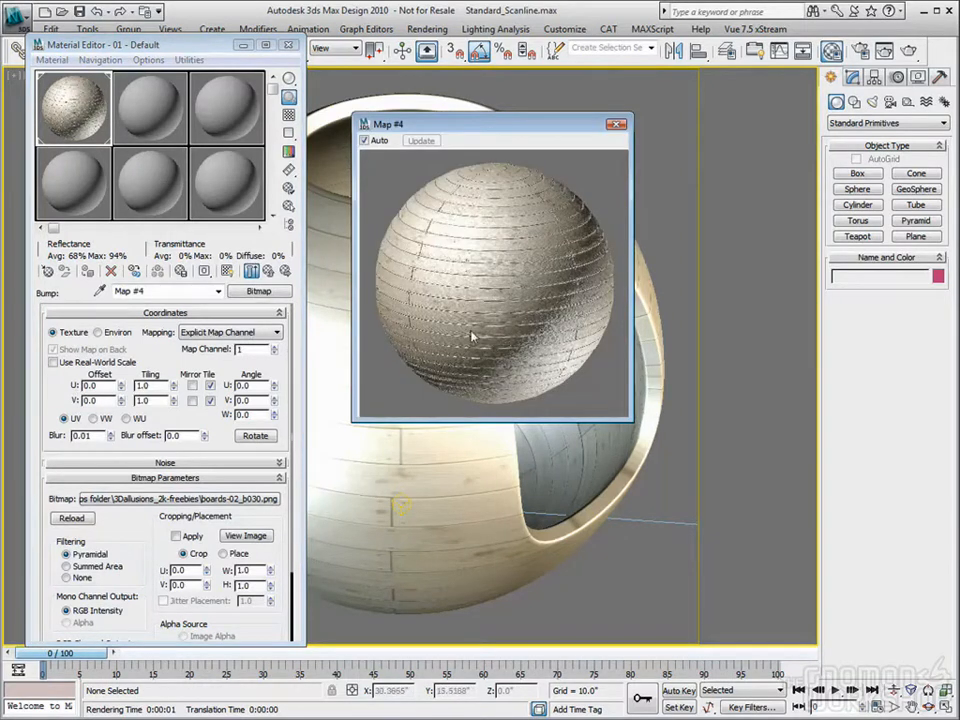
{"action": "left_click", "coordinate": [617, 124]}
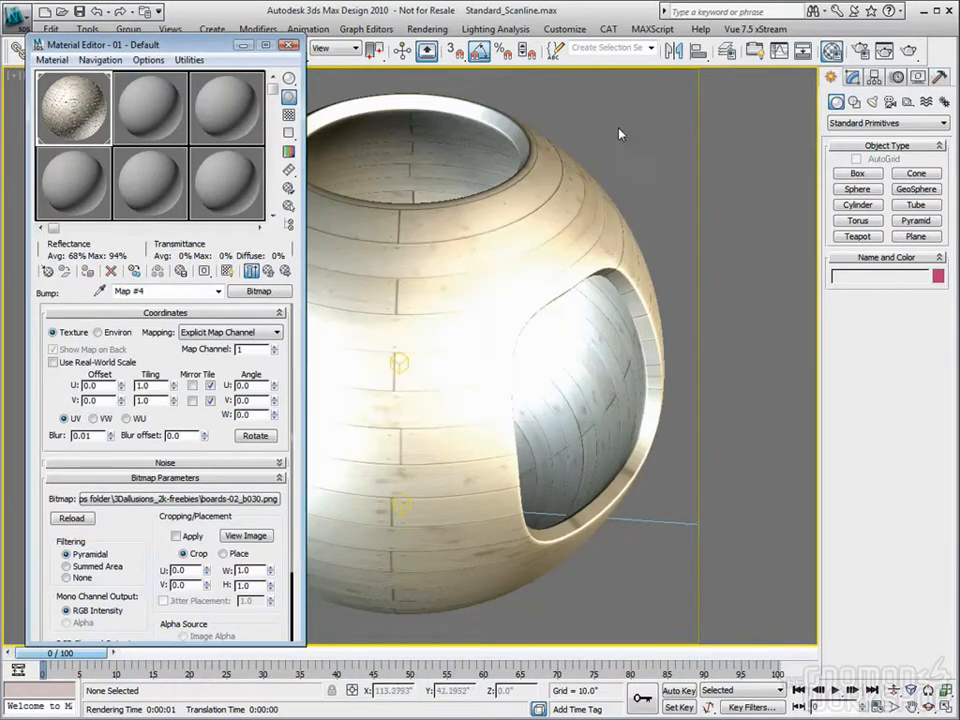
{"action": "left_click", "coordinate": [269, 274]}
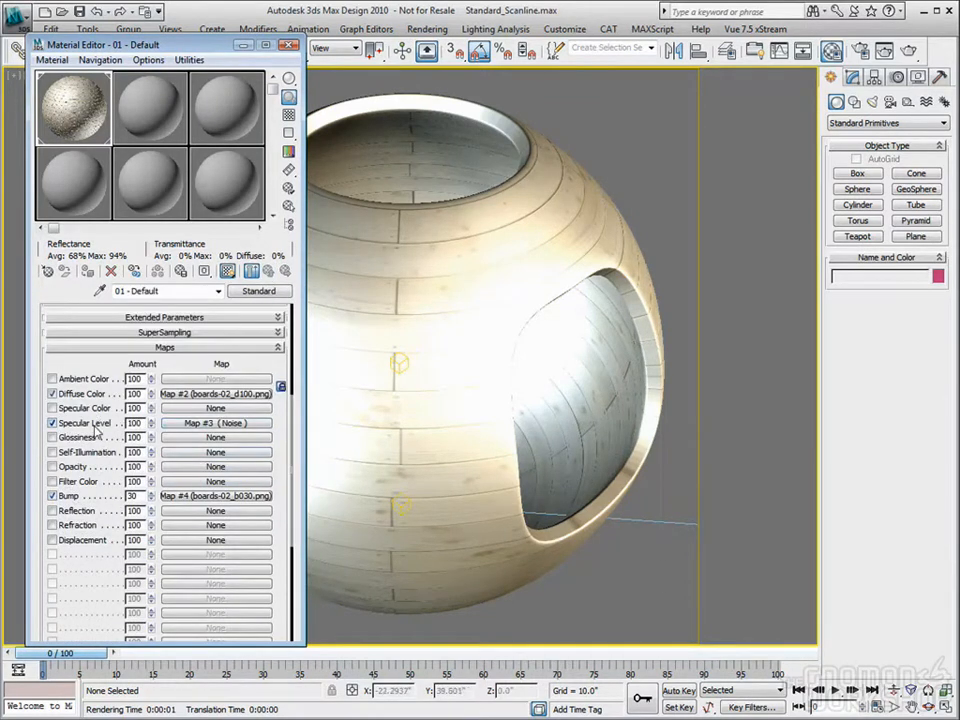
Replace the Noise map in Specular Level with the bitmap boards-02_s100-g100.png and render the Camera01 view
{"action": "right_click", "coordinate": [212, 428]}
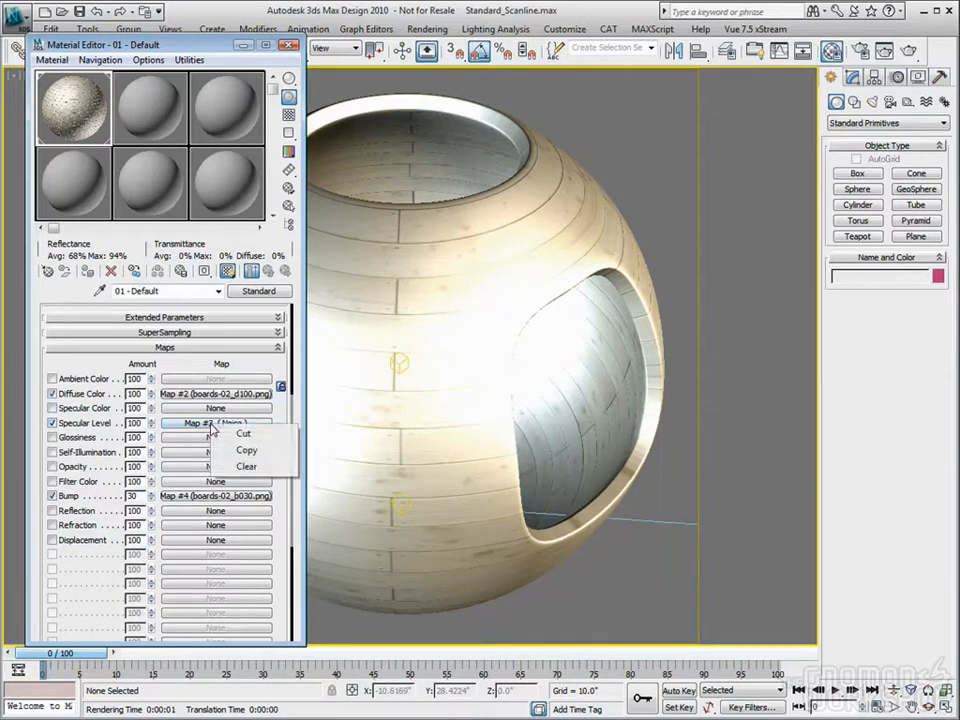
{"action": "left_click", "coordinate": [228, 434]}
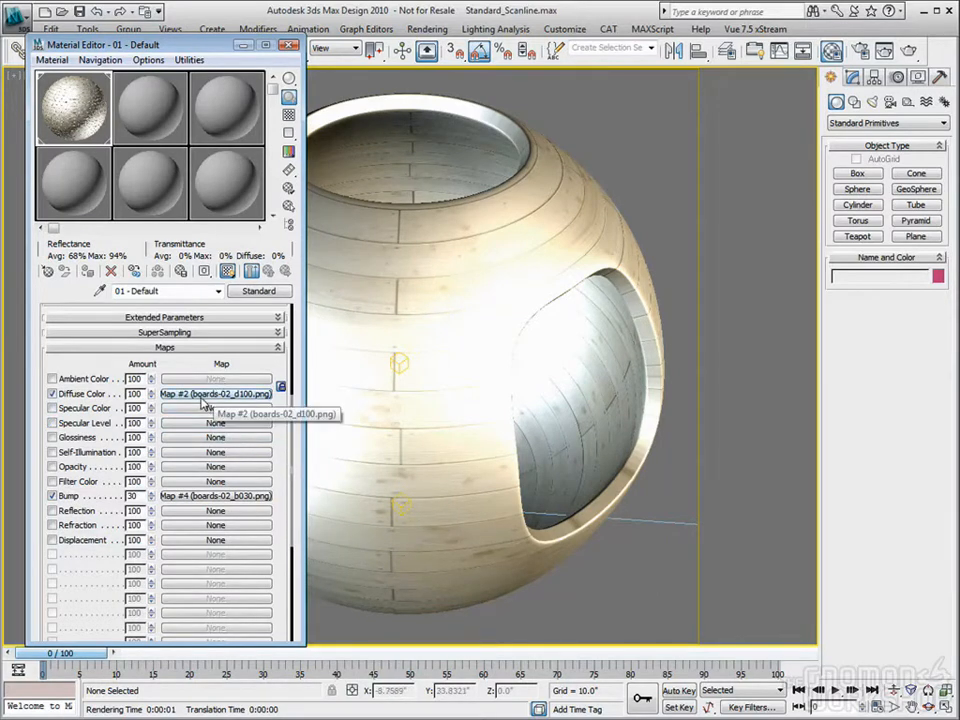
{"action": "left_click", "coordinate": [199, 426]}
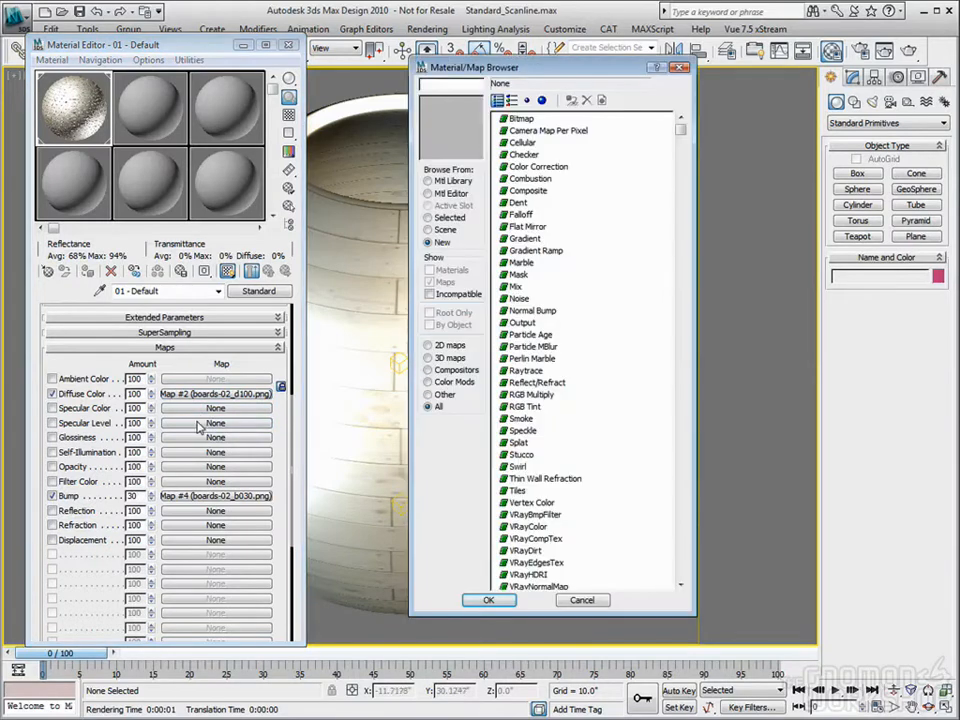
{"action": "left_click", "coordinate": [520, 119]}
{"action": "double_click", "coordinate": [520, 119]}
{"action": "left_click", "coordinate": [461, 236]}
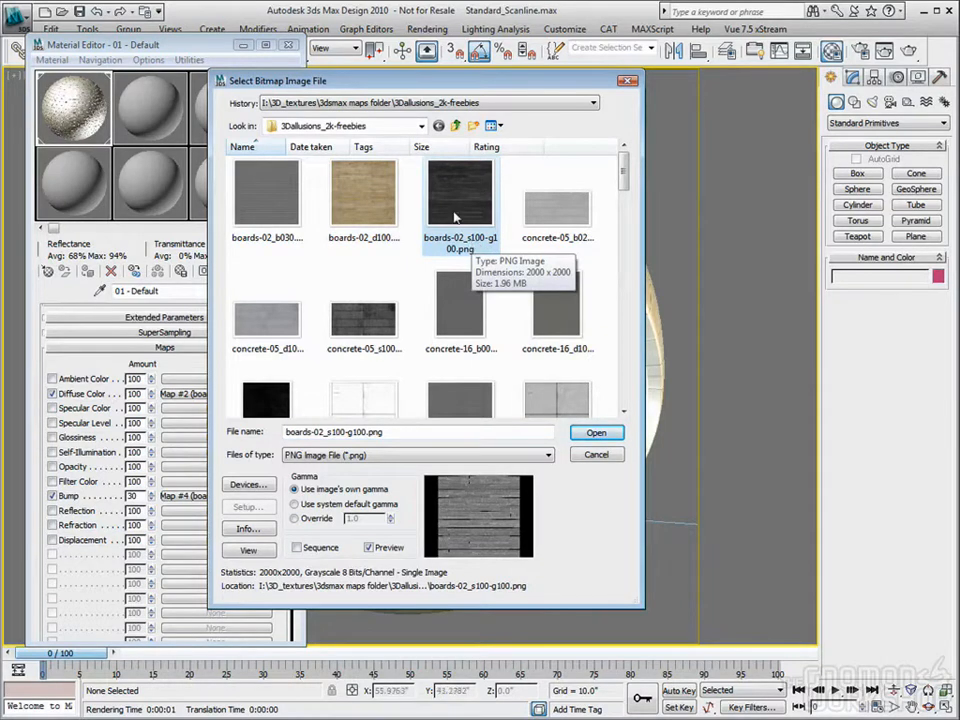
{"action": "left_click", "coordinate": [592, 432]}
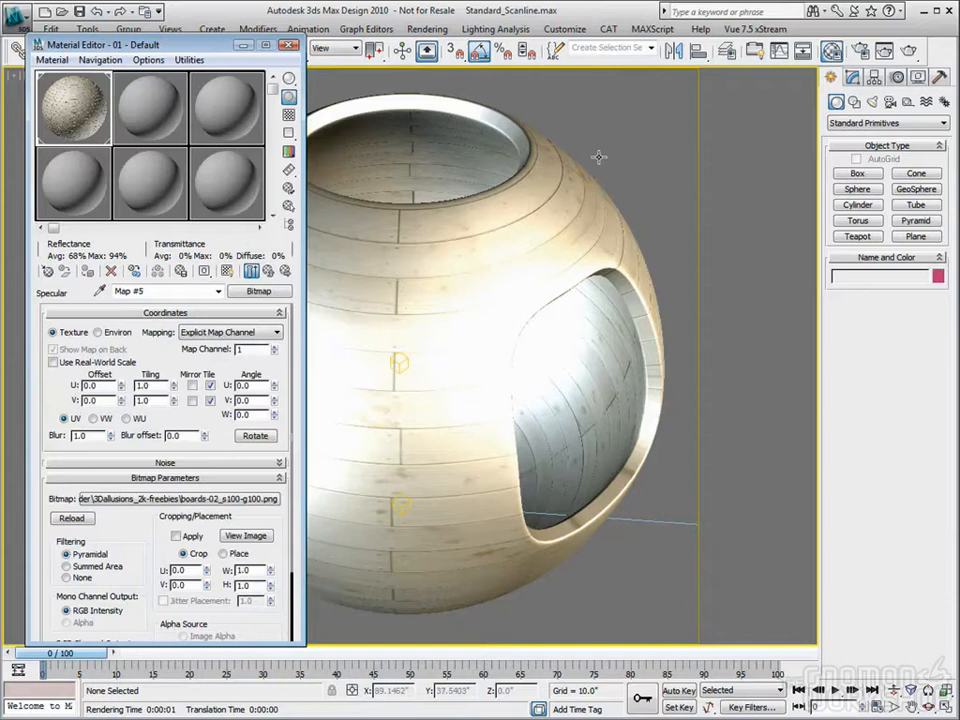
{"action": "key", "text": "shift+q"}
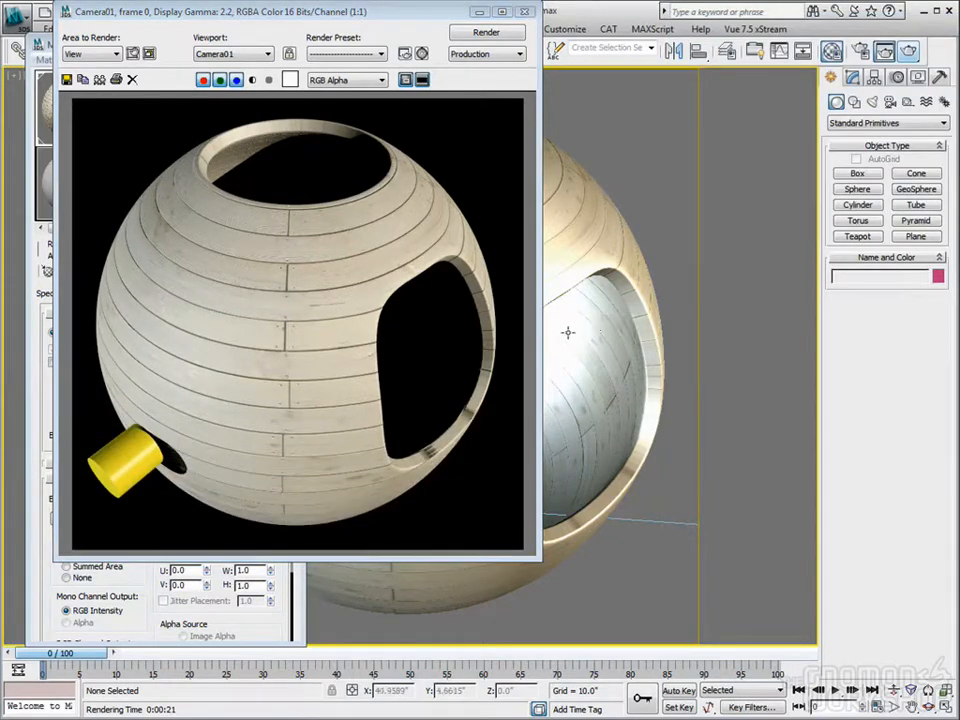
{"action": "left_click_drag", "start_coordinate": [414, 14], "coordinate": [437, 32]}
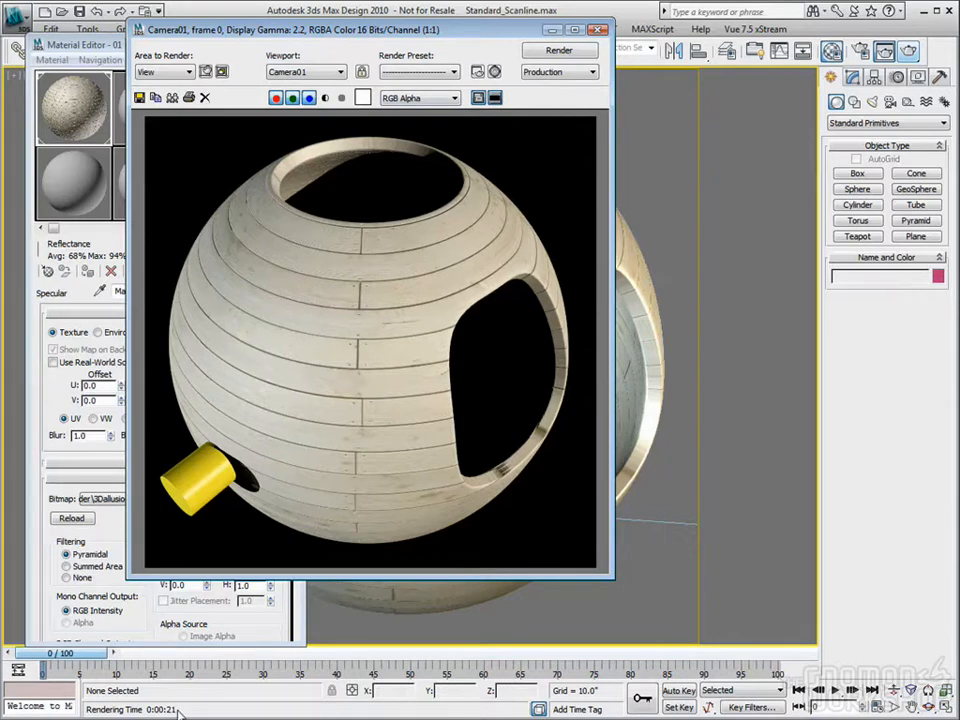
Assign mental ray Renderer as the production renderer in the render setup
{"action": "left_click", "coordinate": [857, 51]}
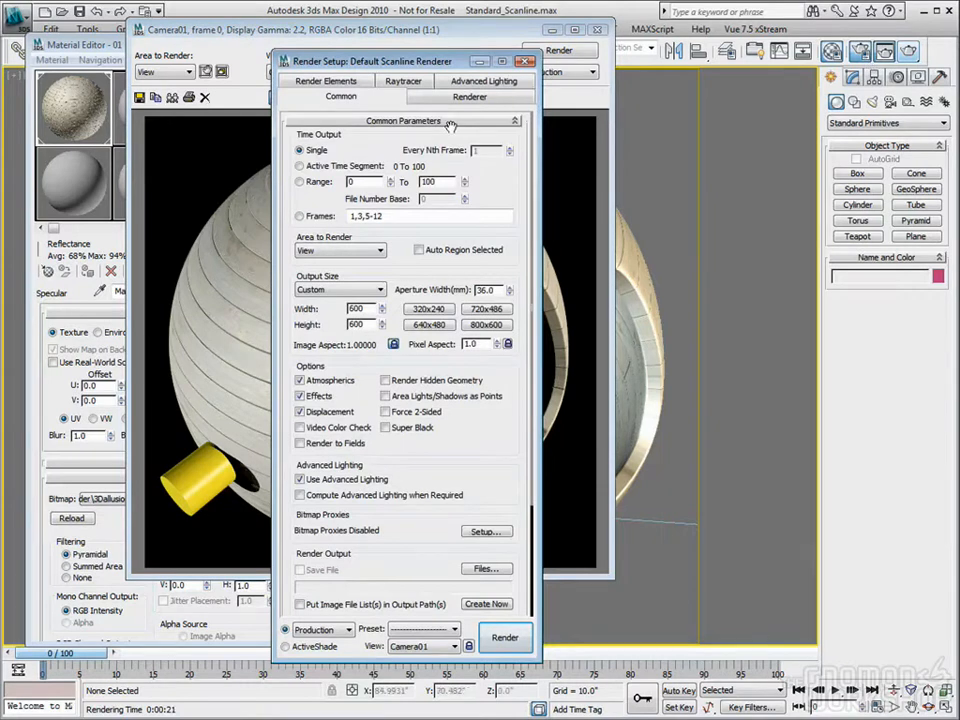
{"action": "scroll", "coordinate": [451, 278], "scroll_direction": "down", "scroll_amount": 3}
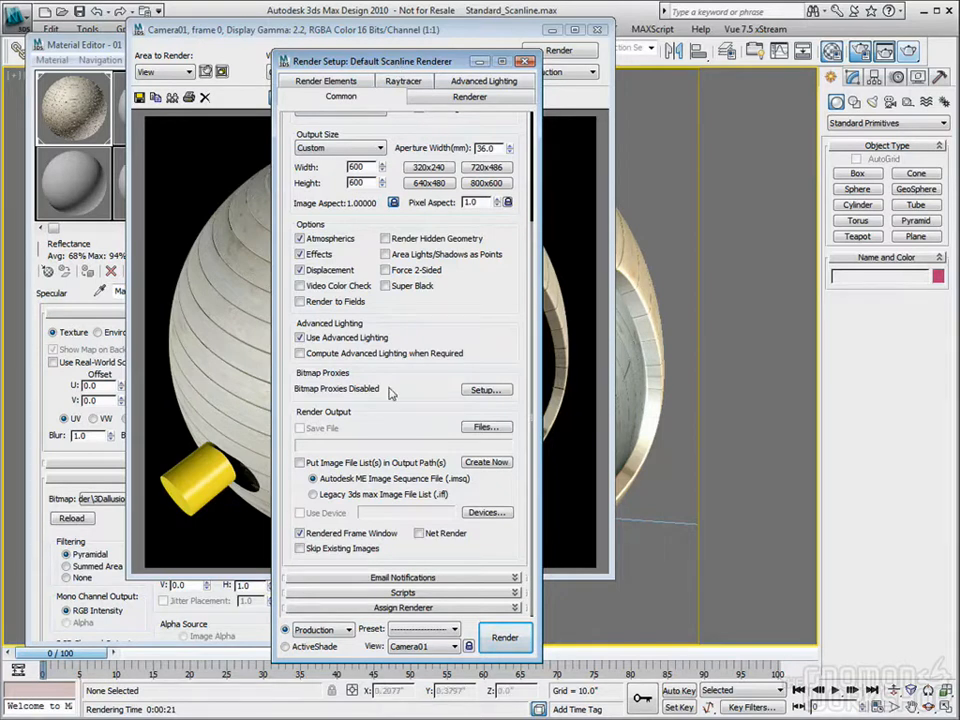
{"action": "left_click", "coordinate": [408, 607]}
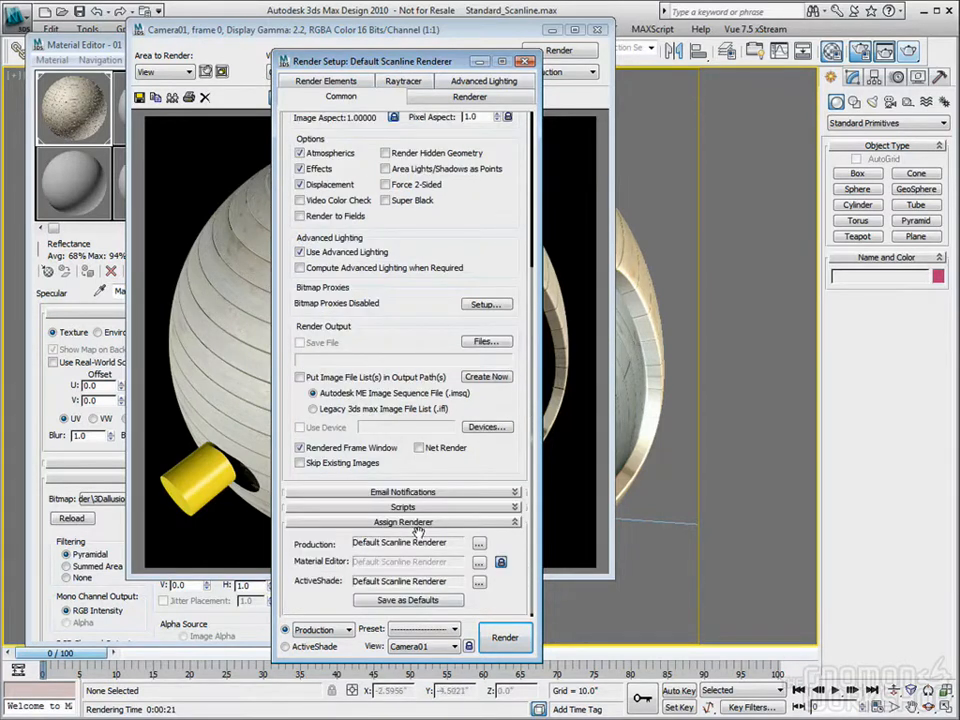
{"action": "left_click", "coordinate": [479, 544]}
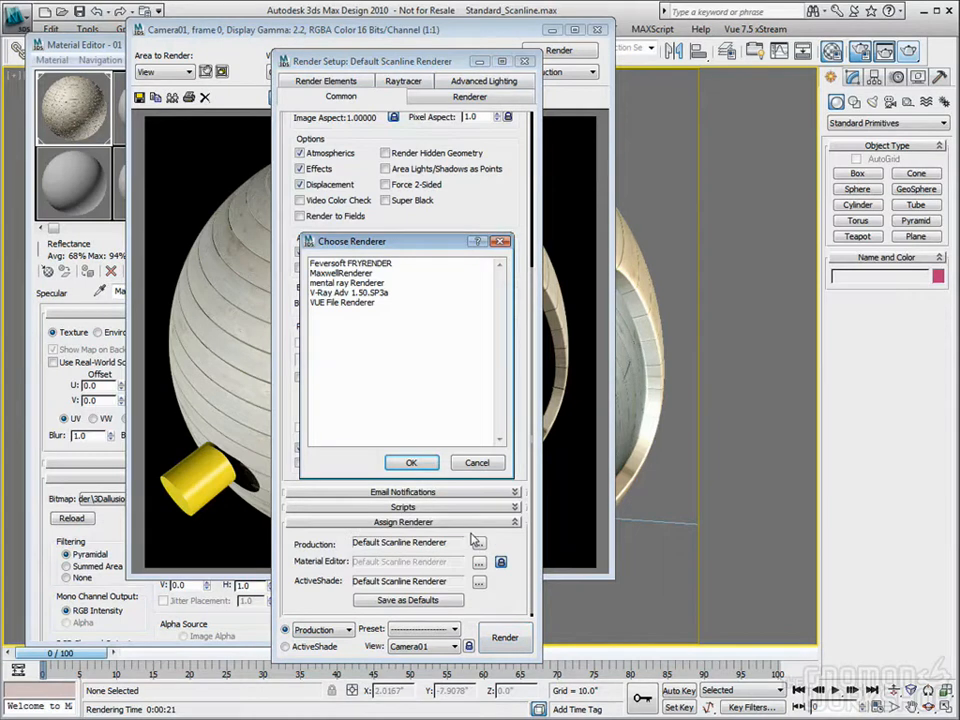
{"action": "left_click", "coordinate": [334, 284]}
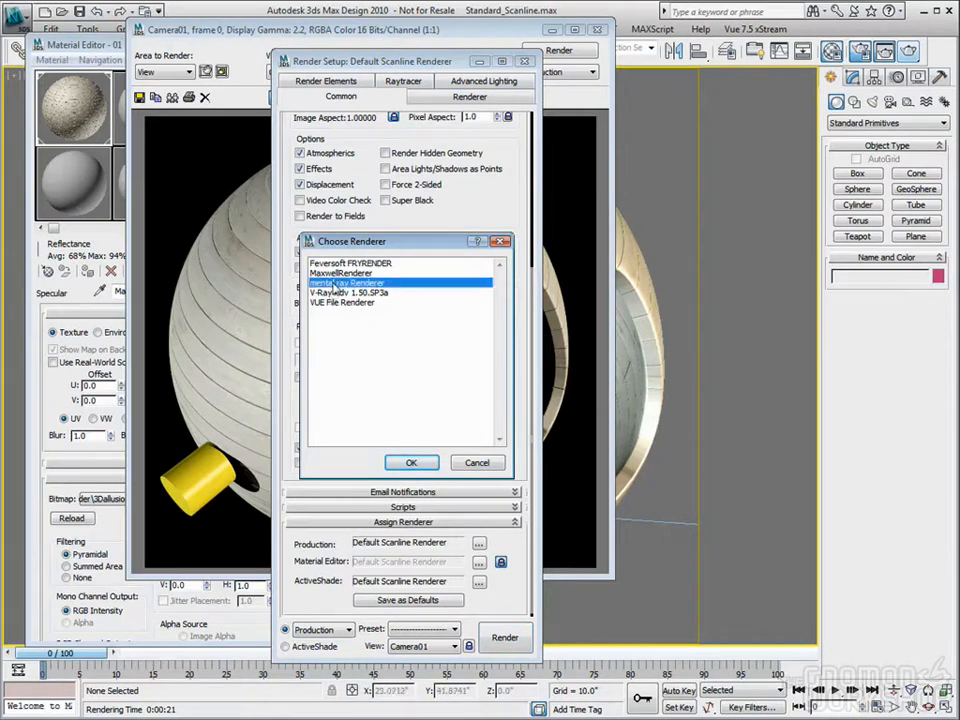
{"action": "left_click", "coordinate": [410, 462]}
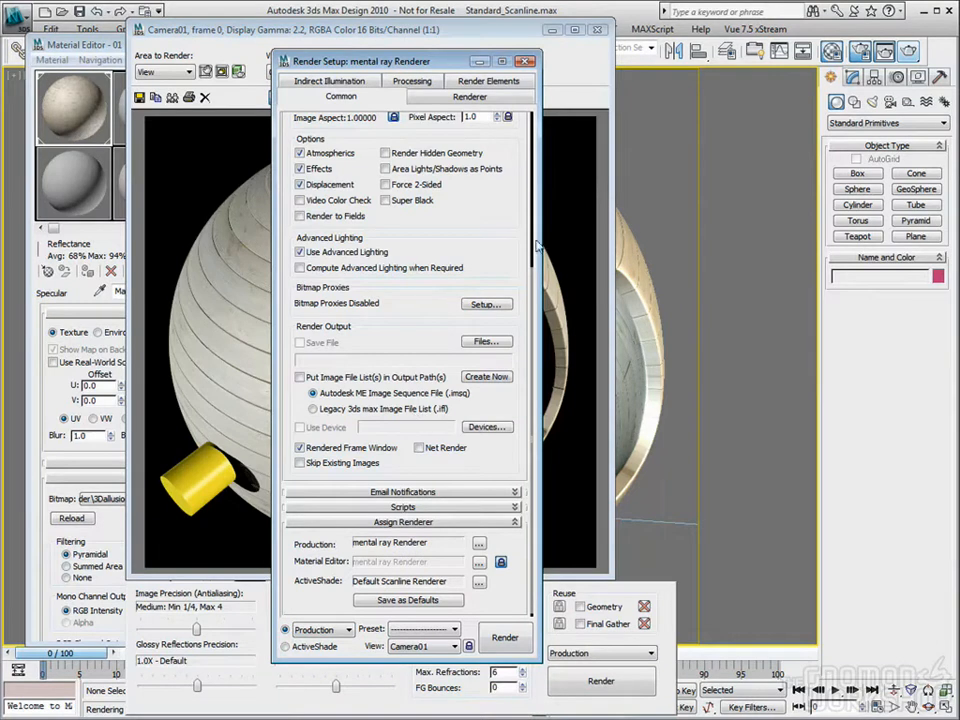
Disable Final Gather for mental ray, put the render setup away and reposition the rendered frame window
{"action": "left_click", "coordinate": [330, 82]}
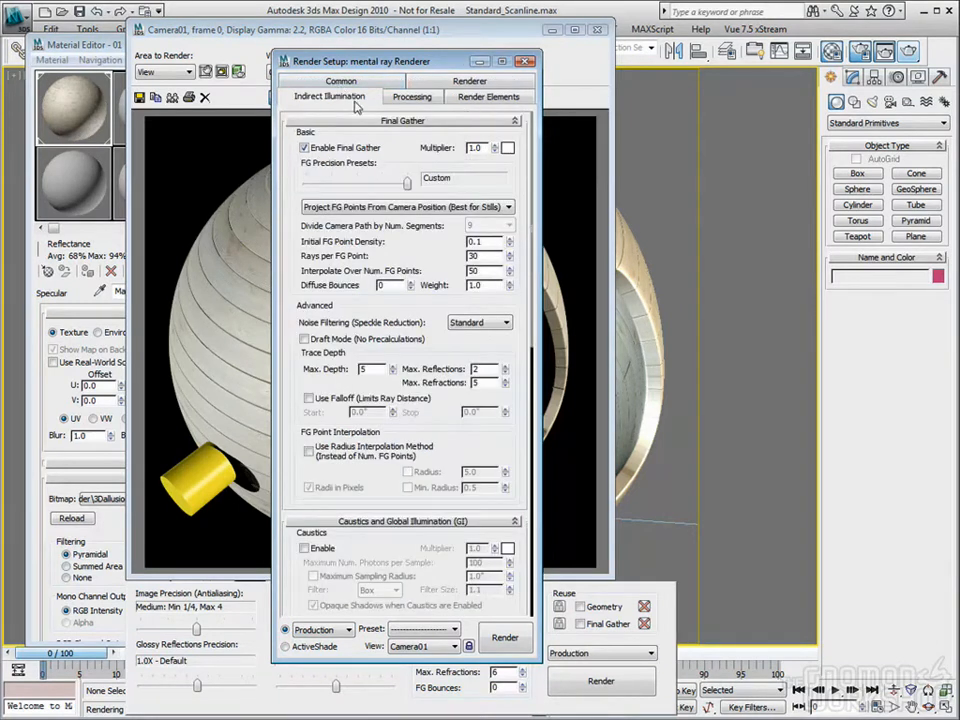
{"action": "left_click", "coordinate": [315, 150]}
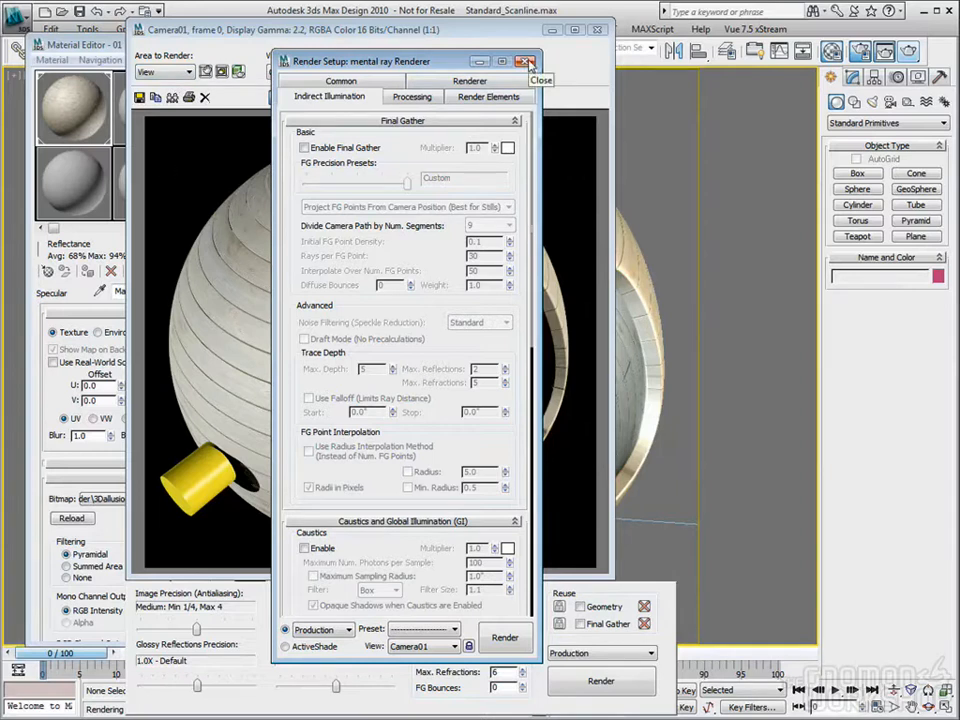
{"action": "left_click_drag", "start_coordinate": [380, 61], "coordinate": [765, 60]}
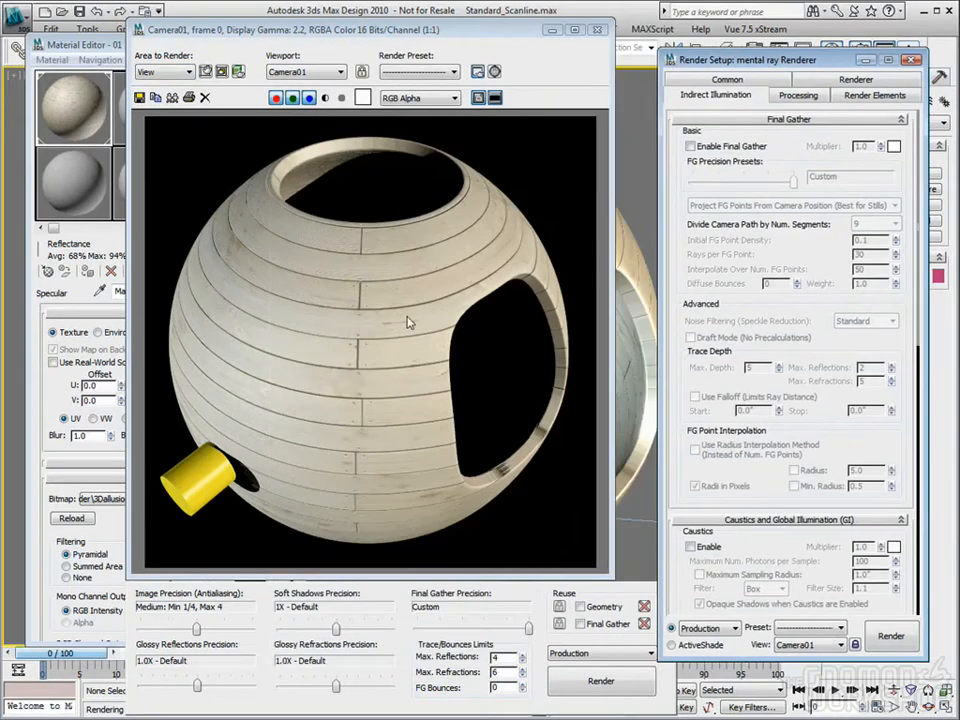
{"action": "key", "text": "F10"}
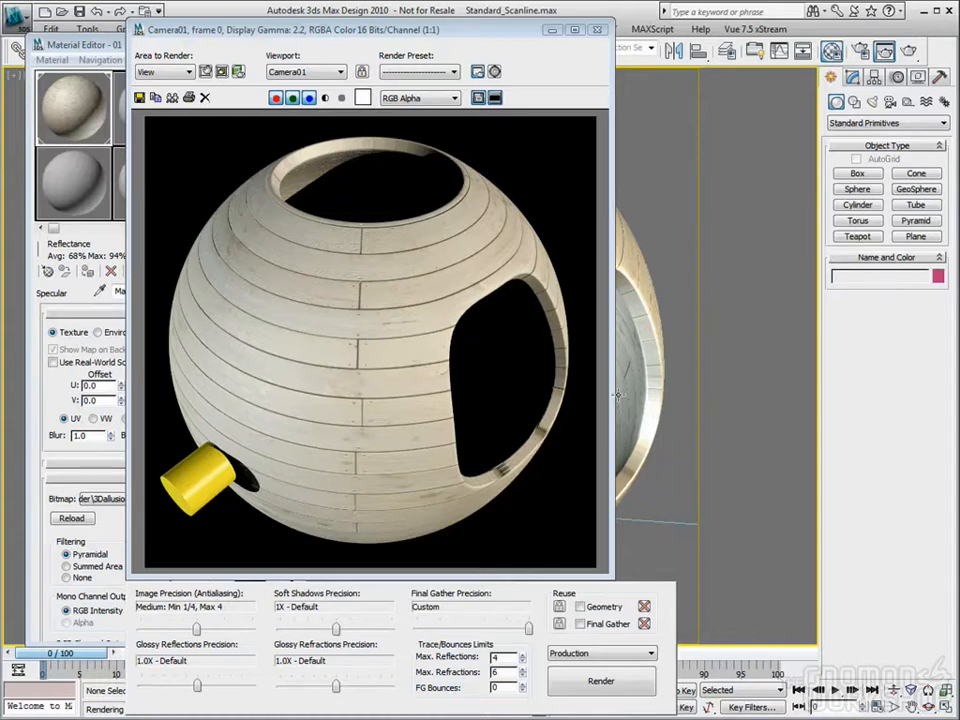
{"action": "left_click_drag", "start_coordinate": [428, 35], "coordinate": [453, 20]}
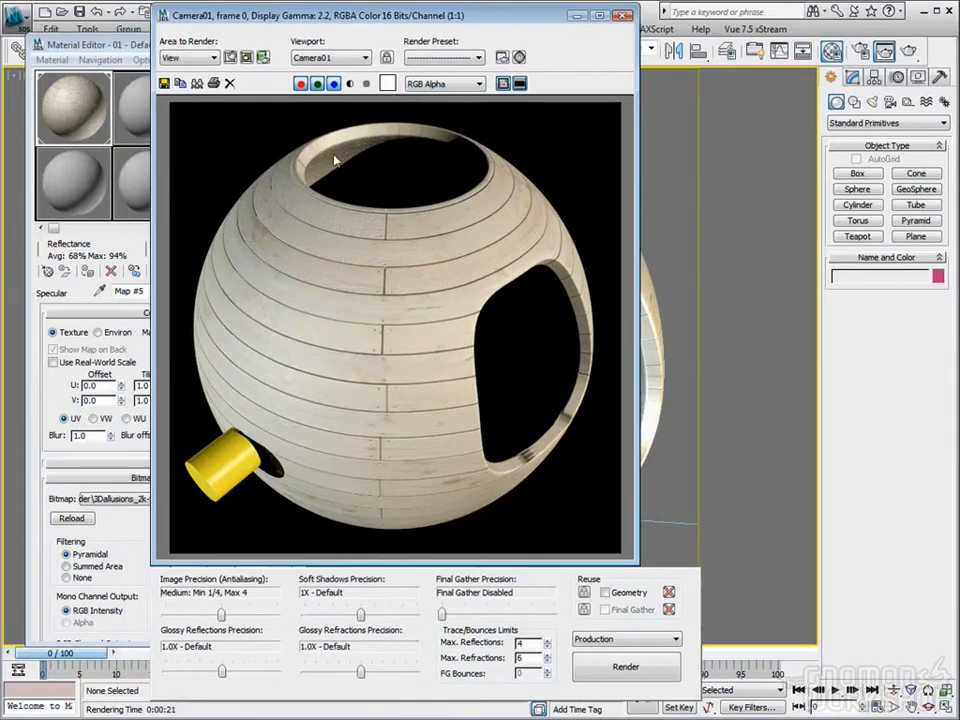
Raise the antialiasing image precision to High: Min 1, Max 16, rendering the Camera01 view before and after the change
{"action": "left_click", "coordinate": [633, 677]}
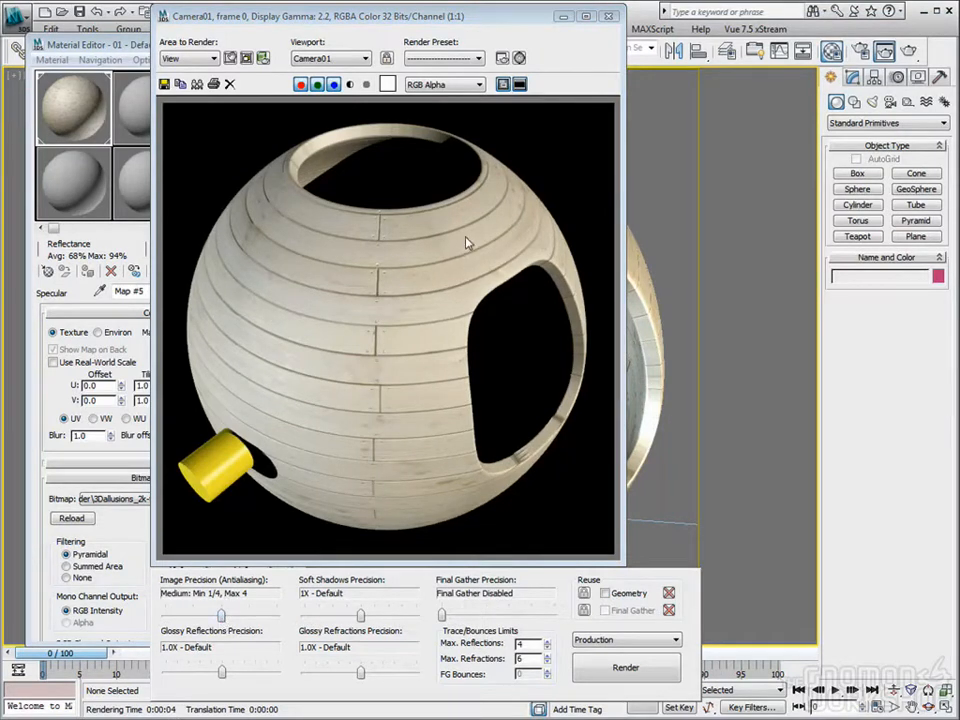
{"action": "left_click_drag", "start_coordinate": [221, 615], "coordinate": [250, 615]}
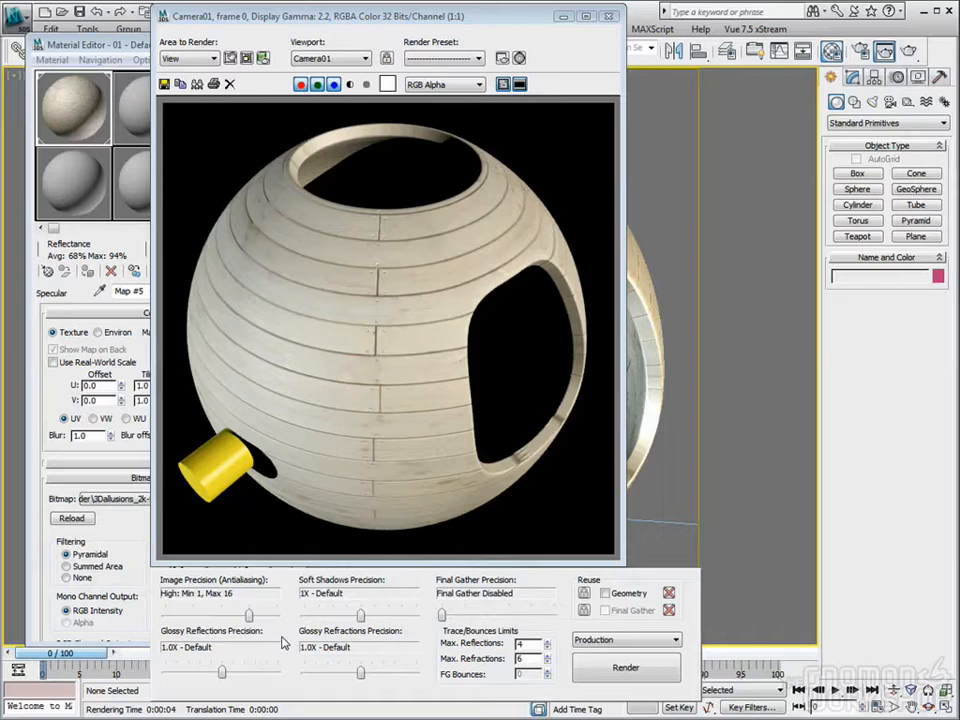
{"action": "left_click", "coordinate": [630, 667]}
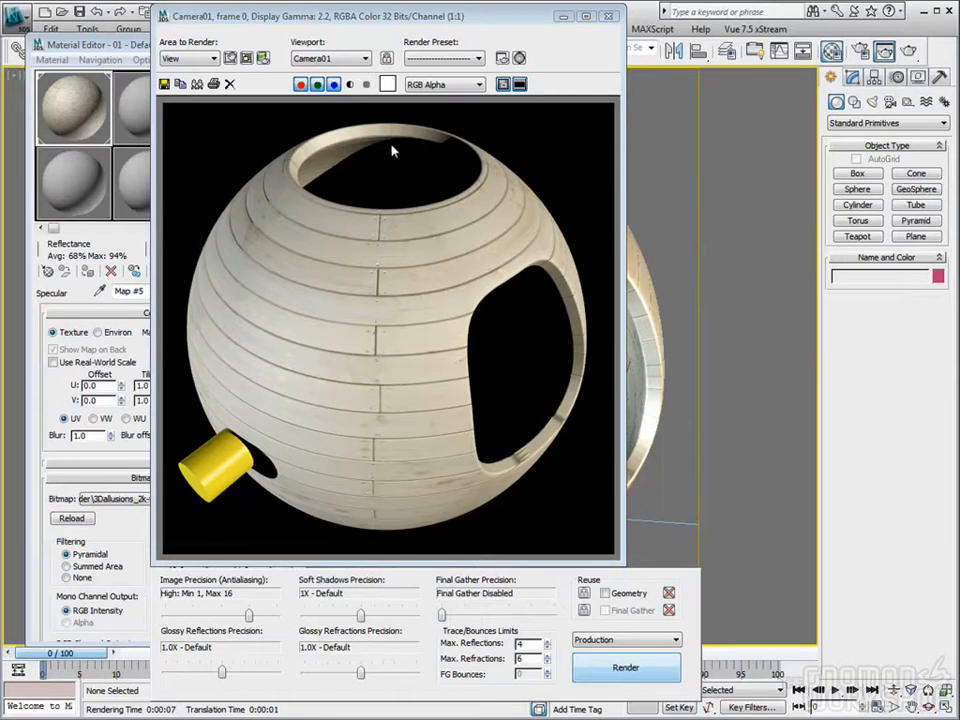
Set the mental ray sampling filter type to Lanczos, render the Camera01 view again and close the rendered frame
{"action": "left_click", "coordinate": [859, 51]}
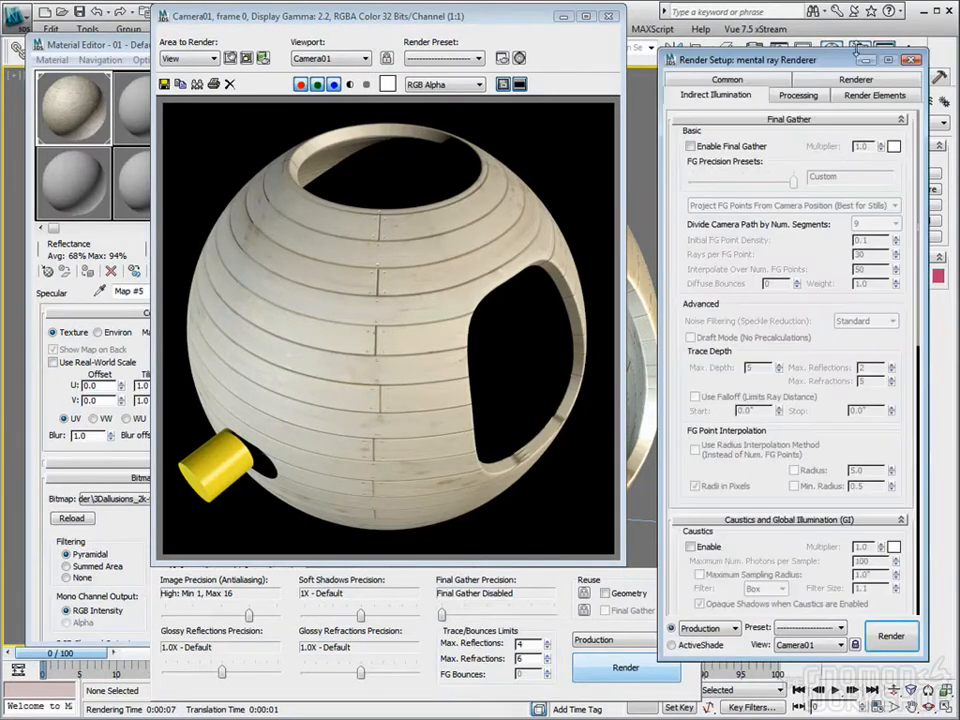
{"action": "left_click", "coordinate": [855, 94]}
{"action": "left_click", "coordinate": [870, 234]}
{"action": "left_click", "coordinate": [866, 289]}
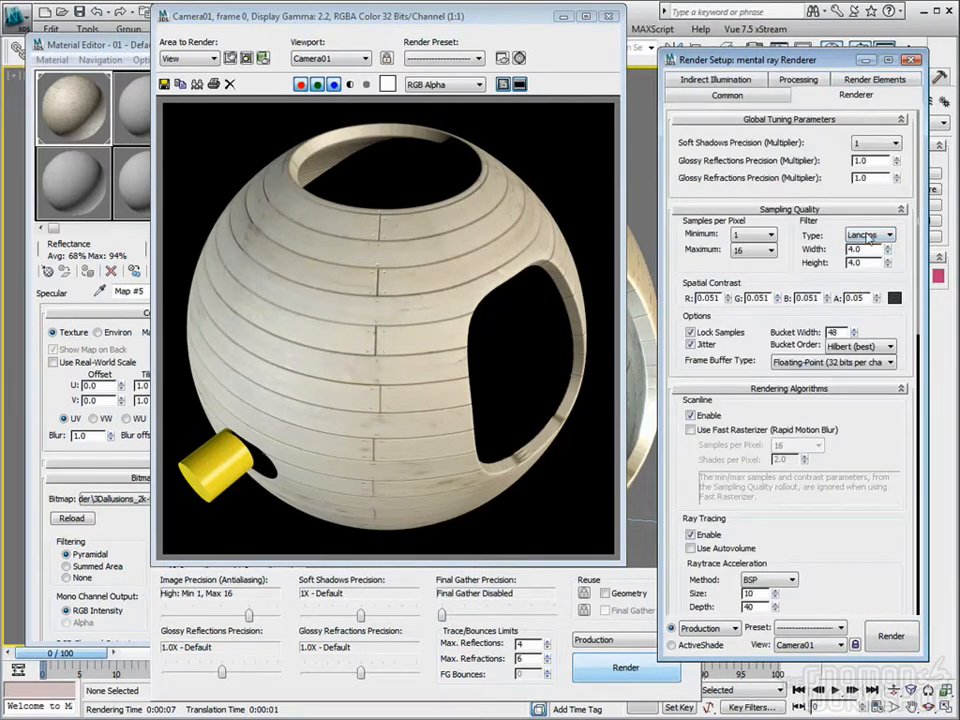
{"action": "left_click", "coordinate": [625, 667]}
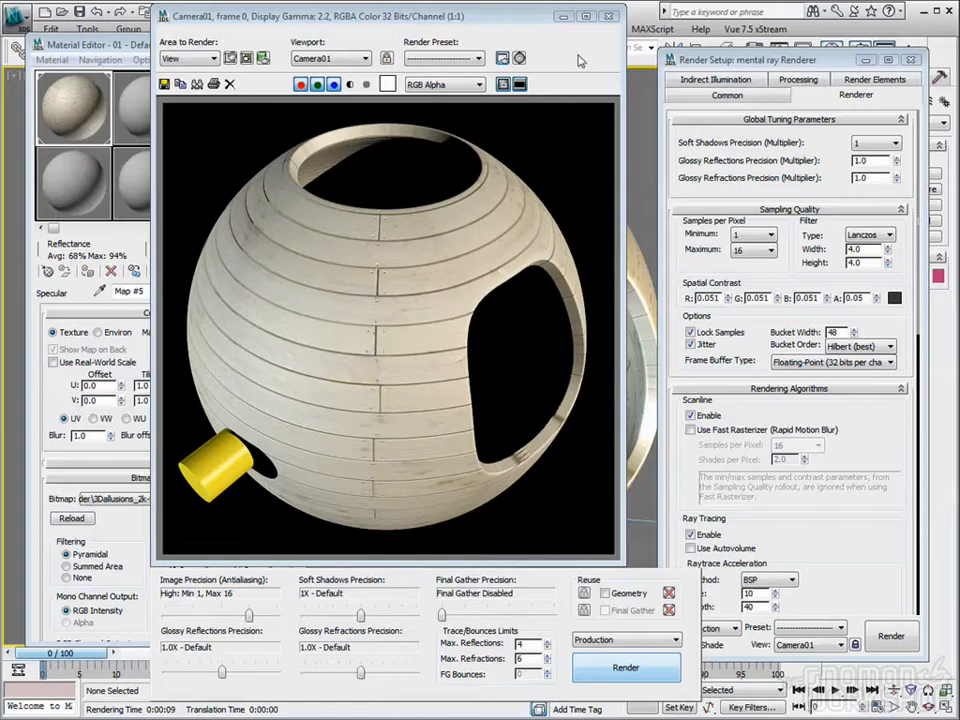
{"action": "left_click", "coordinate": [610, 17]}
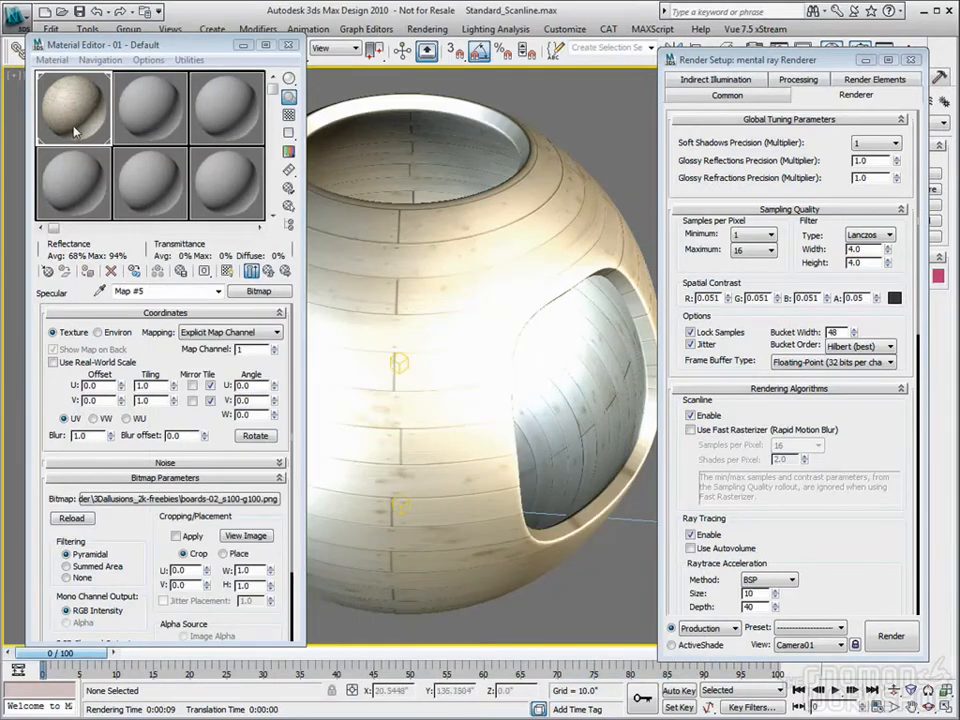
Browse the material types available for the second sample slot, leaving its material unchanged
{"action": "left_click", "coordinate": [155, 120]}
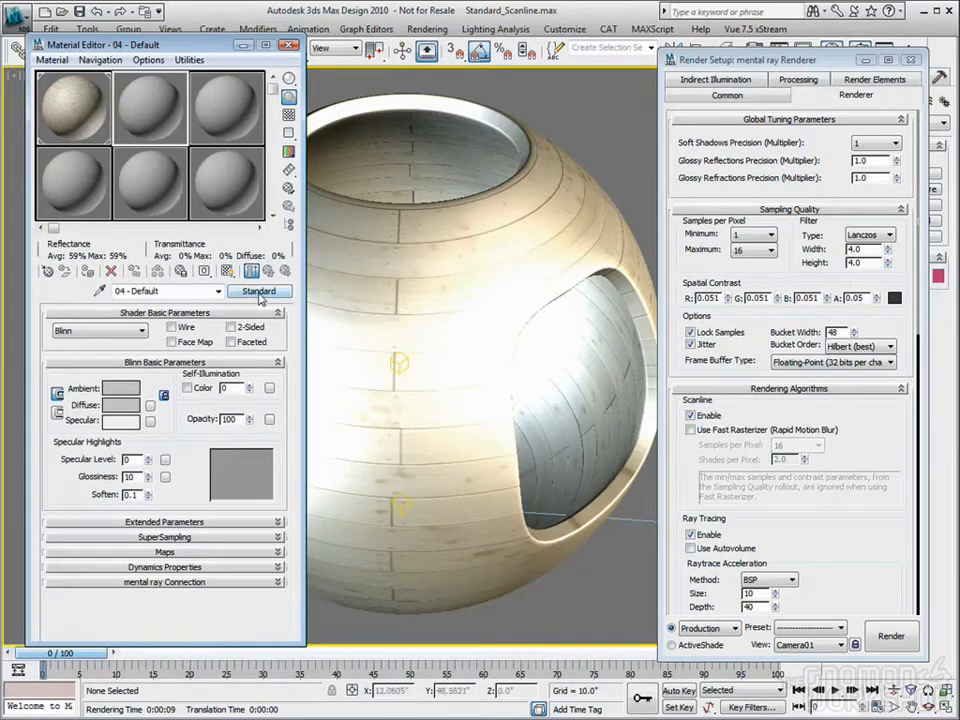
{"action": "left_click", "coordinate": [259, 291]}
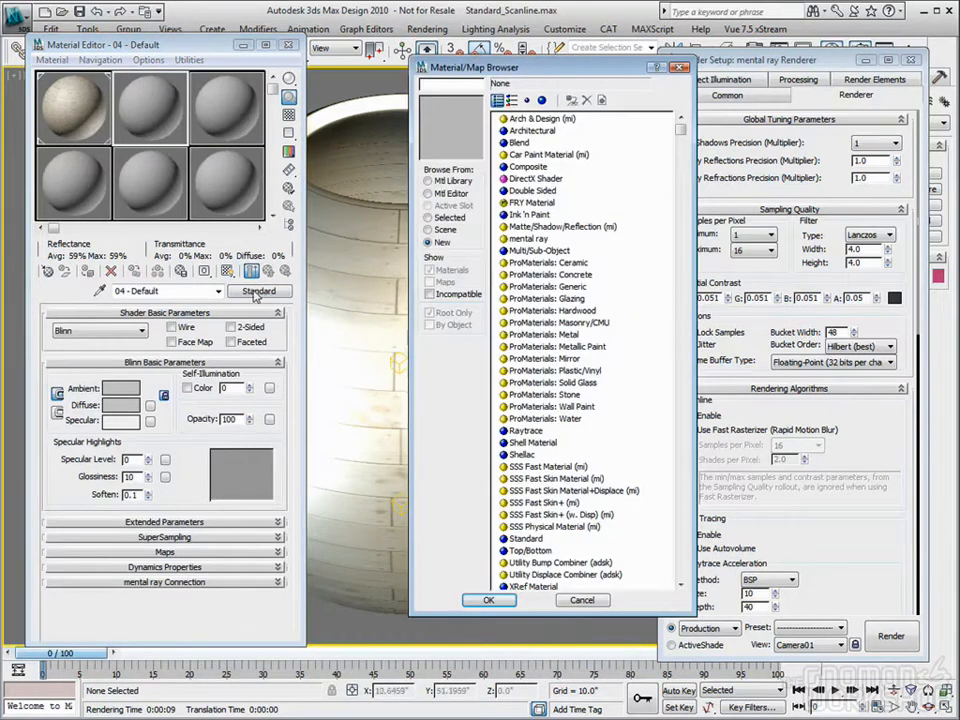
{"action": "left_click_drag", "start_coordinate": [483, 67], "coordinate": [411, 69]}
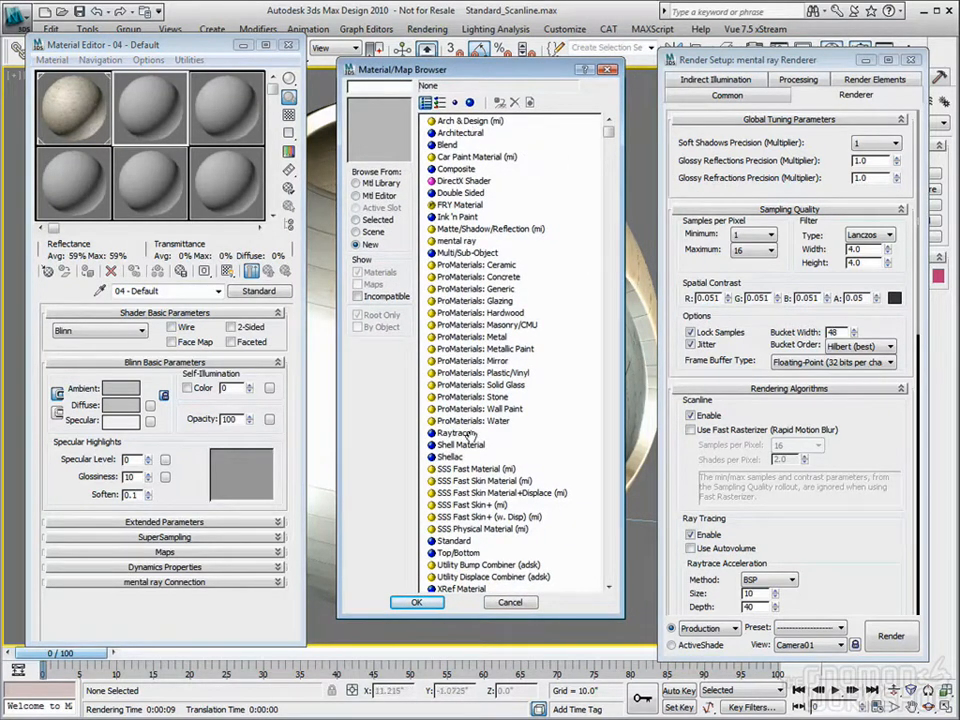
{"action": "scroll", "coordinate": [459, 115], "scroll_direction": "down", "scroll_amount": 1}
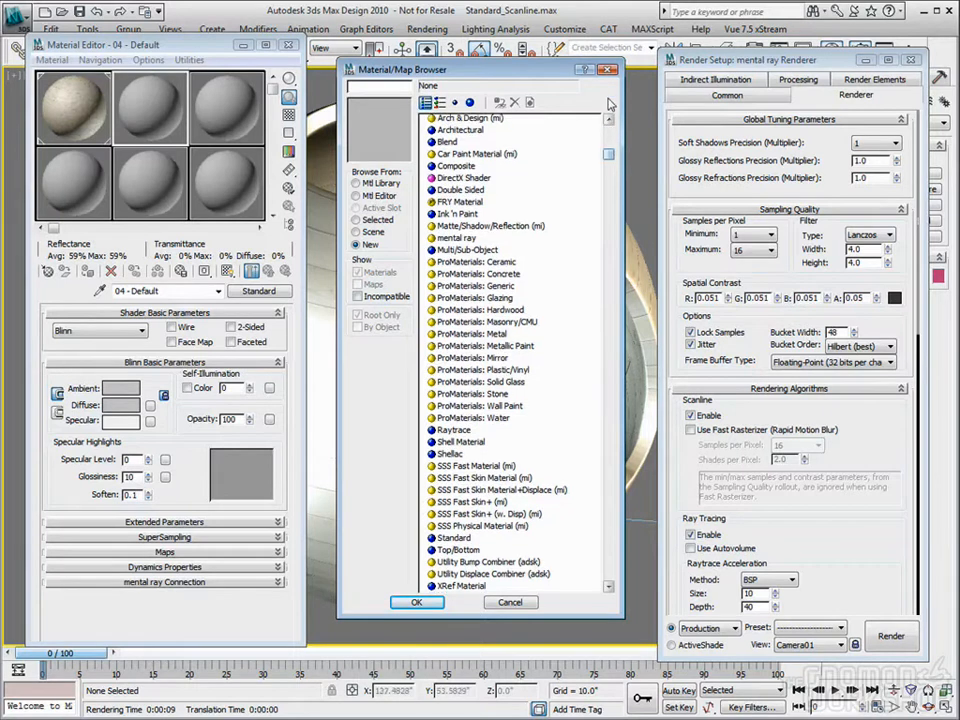
{"action": "left_click", "coordinate": [609, 70]}
Show all four viewports, close the Material Editor and bring the lights and cards into view in the Front viewport
{"action": "scroll", "coordinate": [786, 318], "scroll_direction": "down", "scroll_amount": 10}
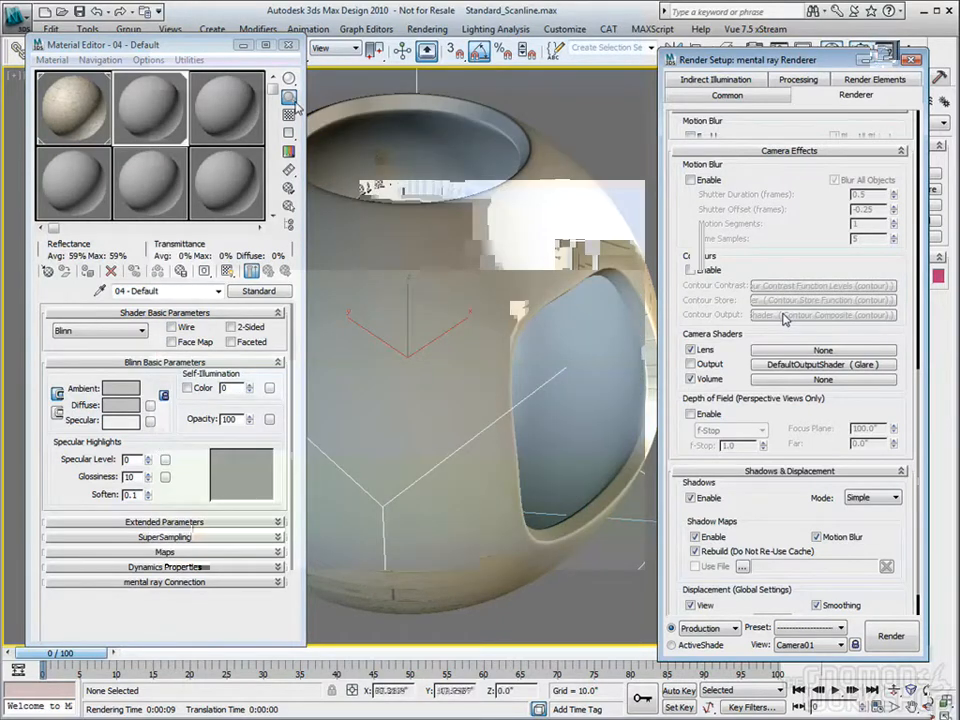
{"action": "left_click", "coordinate": [943, 705]}
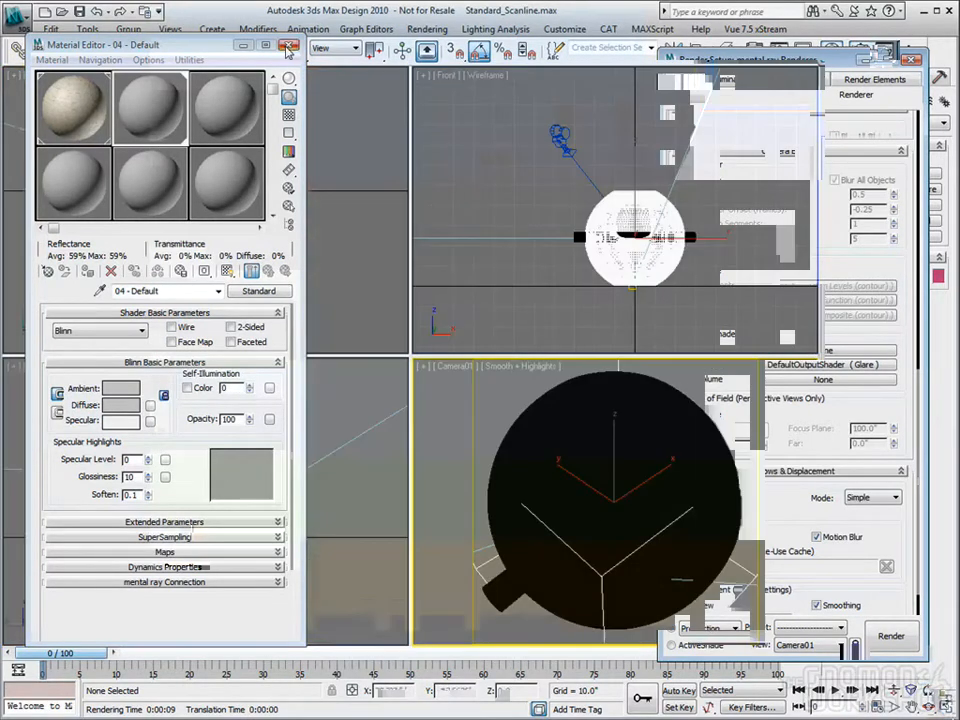
{"action": "left_click", "coordinate": [287, 46]}
{"action": "scroll", "coordinate": [574, 216], "scroll_direction": "down", "scroll_amount": 8}
{"action": "scroll", "coordinate": [612, 228], "scroll_direction": "up", "scroll_amount": 4}
{"action": "scroll", "coordinate": [617, 231], "scroll_direction": "up", "scroll_amount": 4}
{"action": "scroll", "coordinate": [702, 165], "scroll_direction": "down", "scroll_amount": 6}
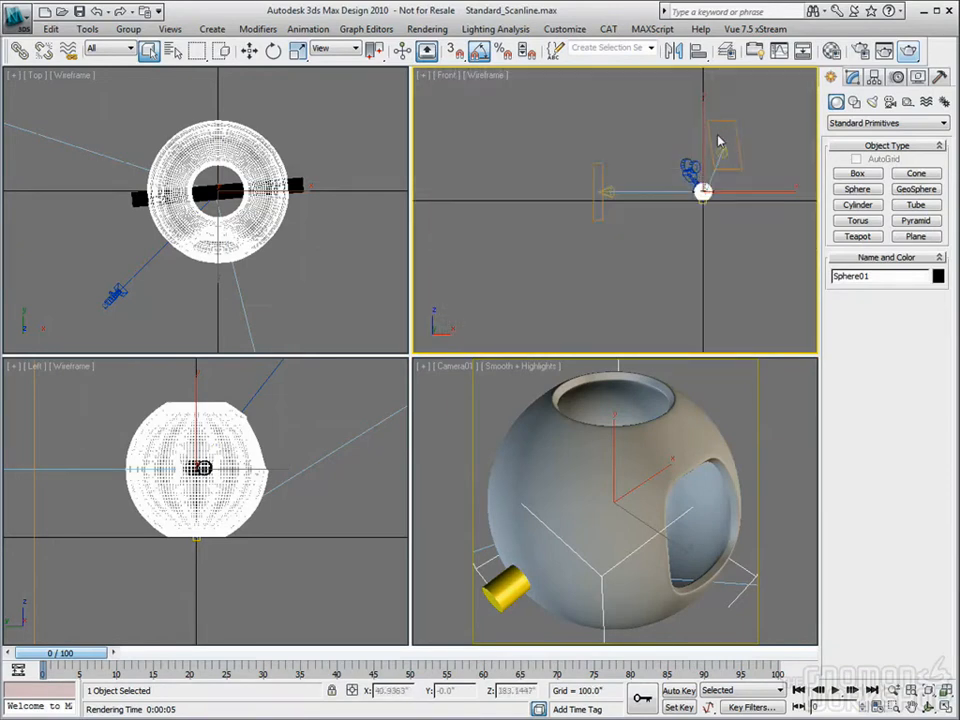
Change the Camera01 viewport to Perspective, maximize it and orbit round to examine the card behind the camera
{"action": "left_click", "coordinate": [727, 437]}
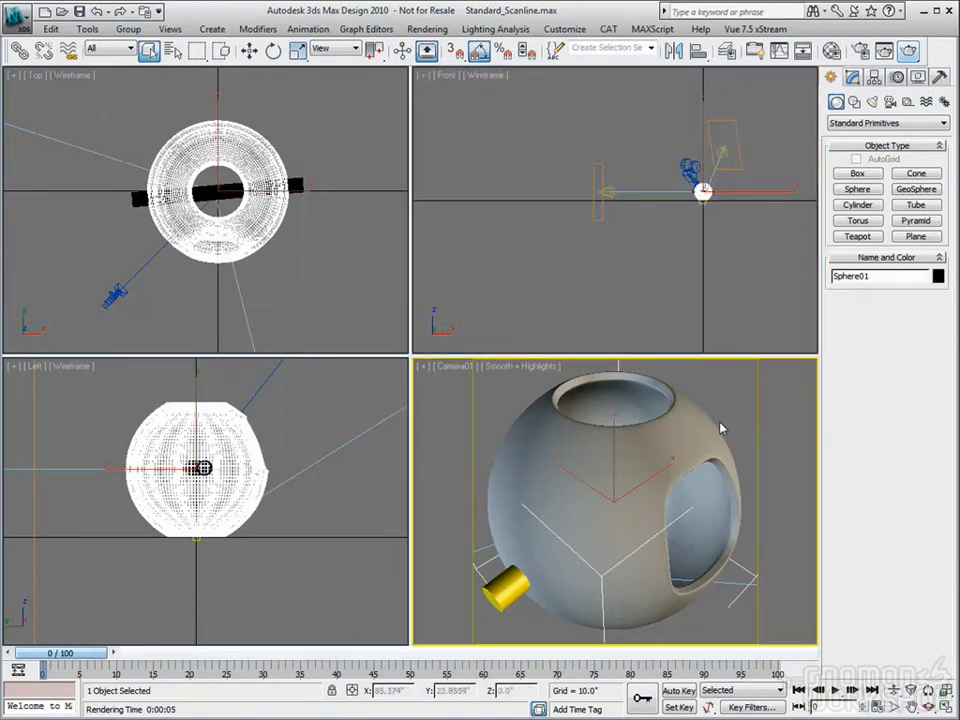
{"action": "key", "text": "p"}
{"action": "left_click", "coordinate": [944, 706]}
{"action": "left_click", "coordinate": [928, 706]}
{"action": "left_click_drag", "start_coordinate": [380, 380], "coordinate": [450, 388]}
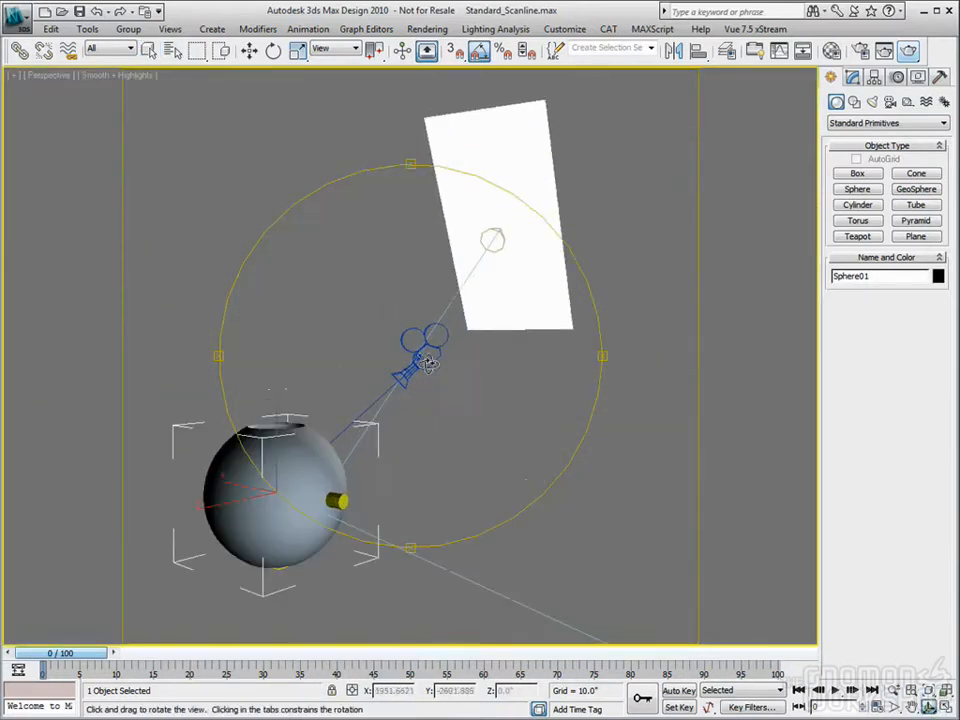
Select the white card Plane02 and pick its material from the object into the third sample slot
{"action": "left_click", "coordinate": [249, 50]}
{"action": "left_click", "coordinate": [447, 156]}
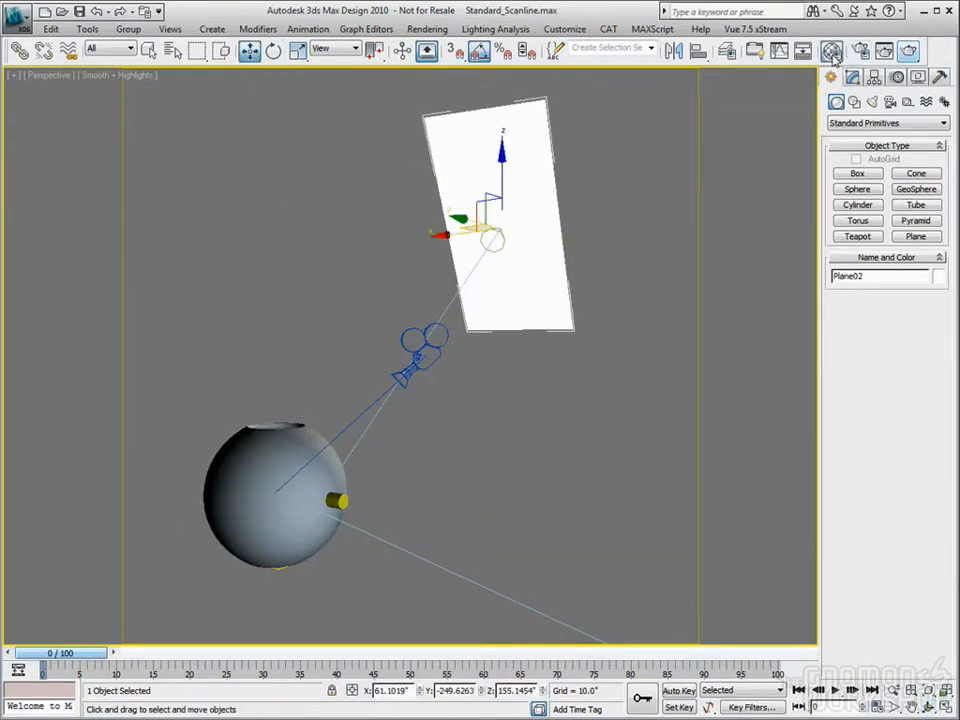
{"action": "key", "text": "m"}
{"action": "left_click", "coordinate": [200, 101]}
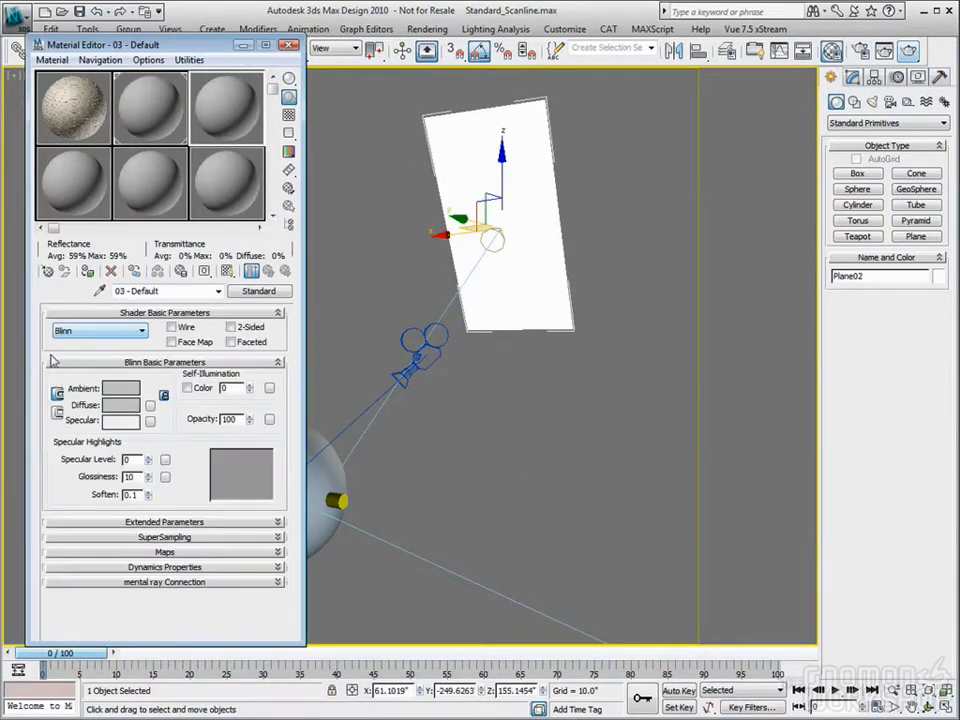
{"action": "left_click", "coordinate": [100, 291]}
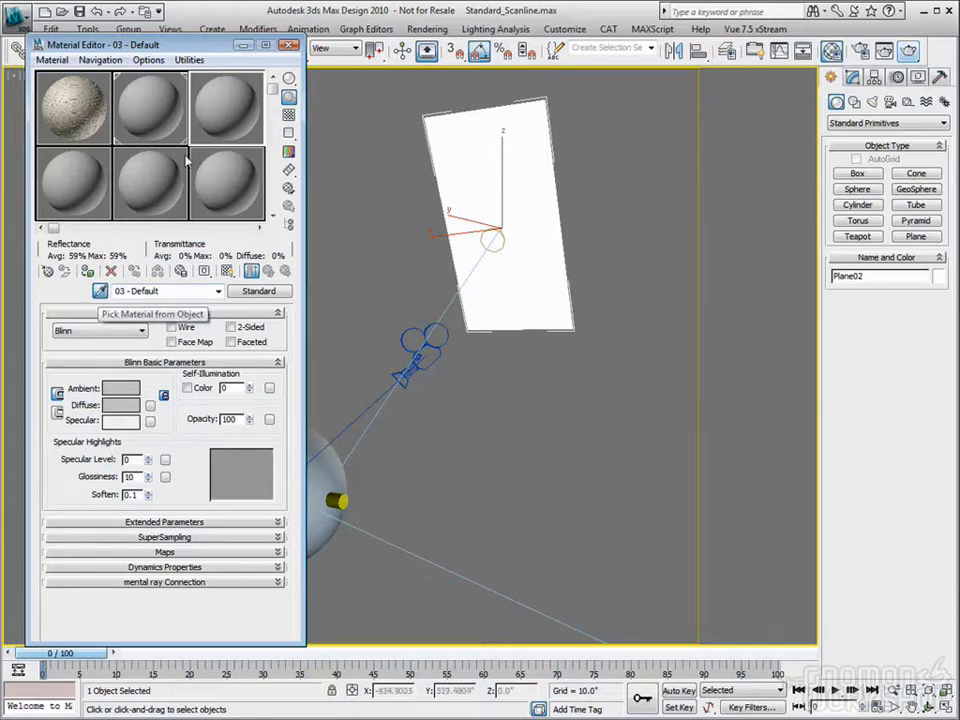
{"action": "left_click", "coordinate": [100, 291]}
{"action": "left_click", "coordinate": [433, 118]}
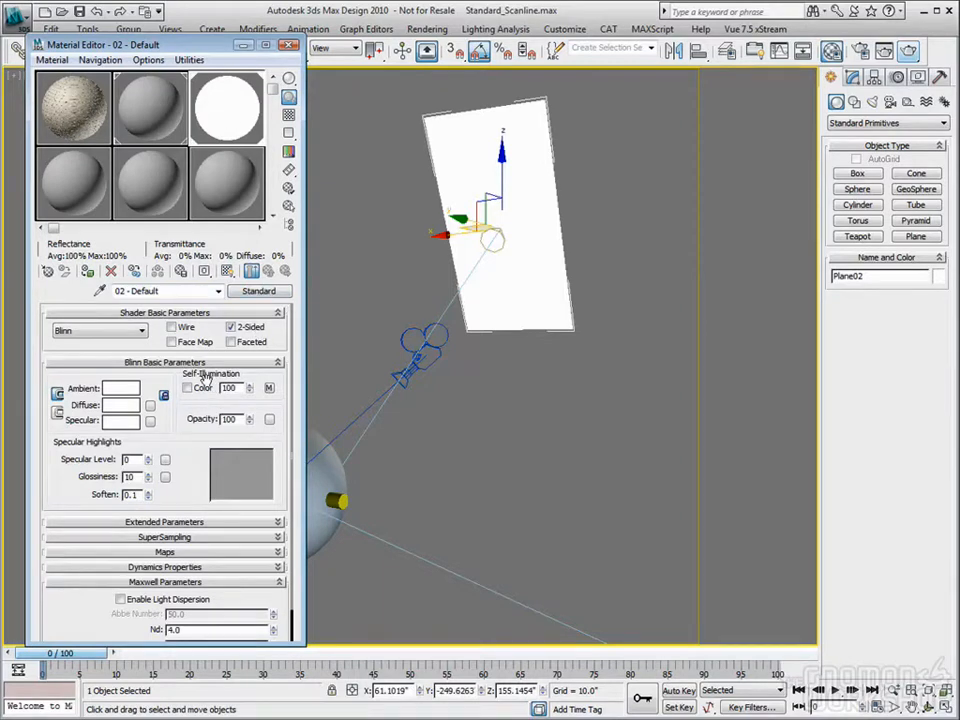
Inspect the output settings of the card material's self-illumination map, return to the parent material and close the Material Editor
{"action": "left_click", "coordinate": [270, 390]}
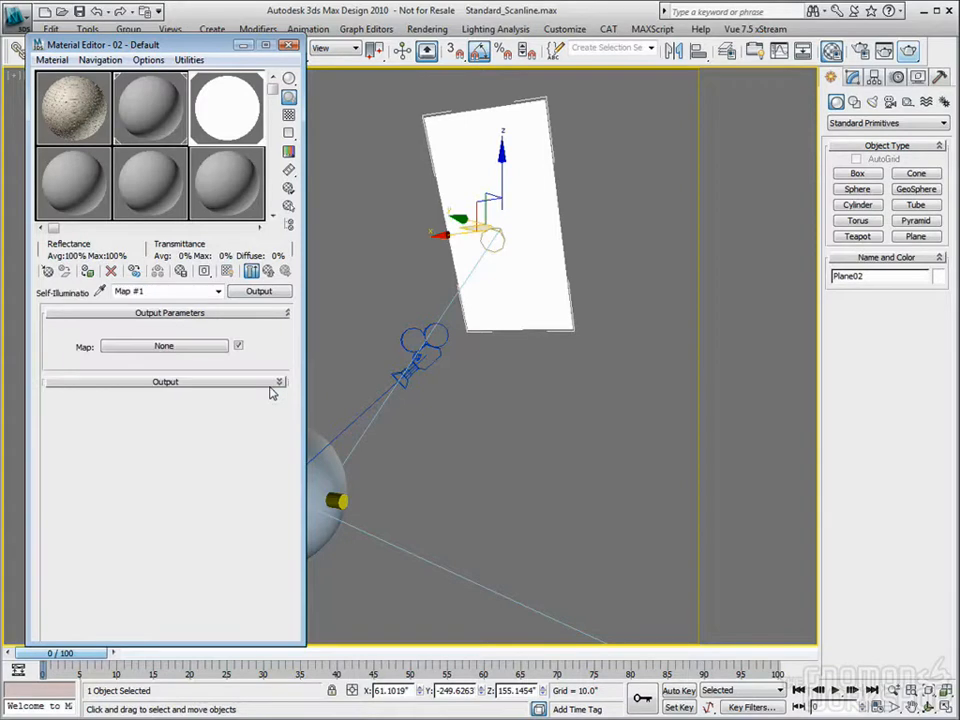
{"action": "left_click", "coordinate": [246, 382]}
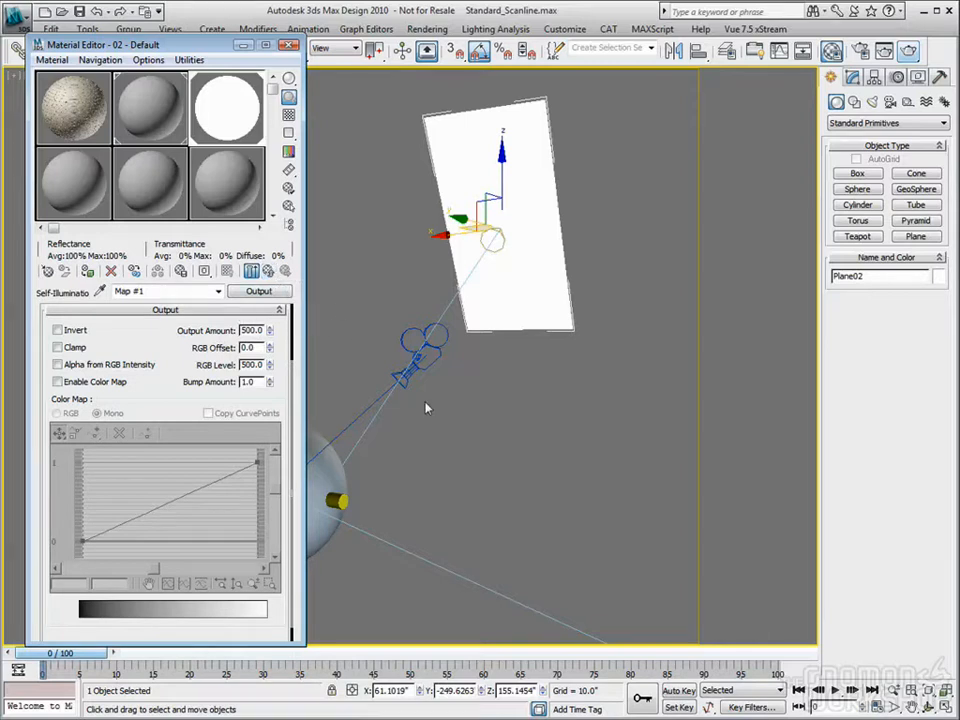
{"action": "left_click", "coordinate": [251, 270]}
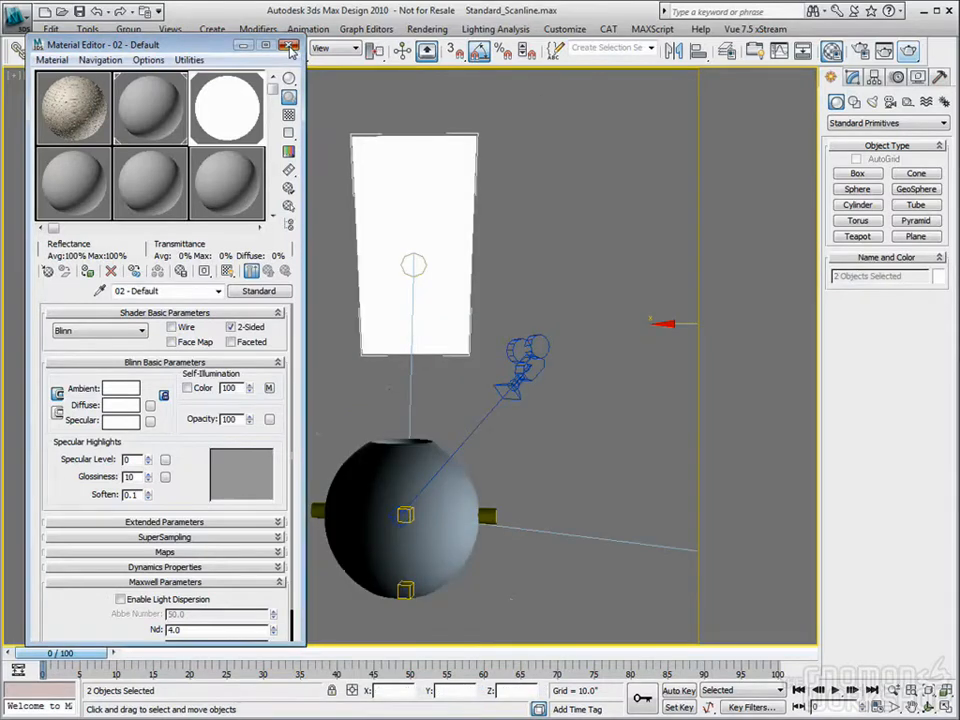
{"action": "left_click", "coordinate": [289, 48]}
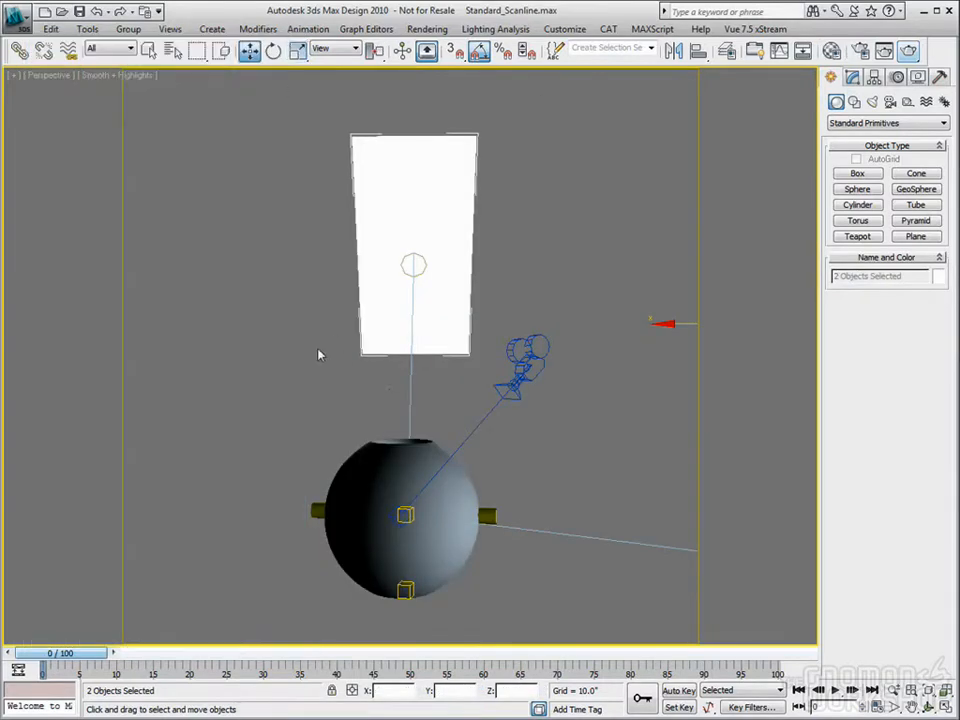
Hide the White_cards layer containing the two planes through the layer manager
{"action": "middle_click_drag", "start_coordinate": [303, 400], "coordinate": [596, 426], "text": "alt"}
{"action": "scroll", "coordinate": [336, 396], "scroll_direction": "down", "scroll_amount": 3}
{"action": "middle_click_drag", "start_coordinate": [468, 275], "coordinate": [476, 237]}
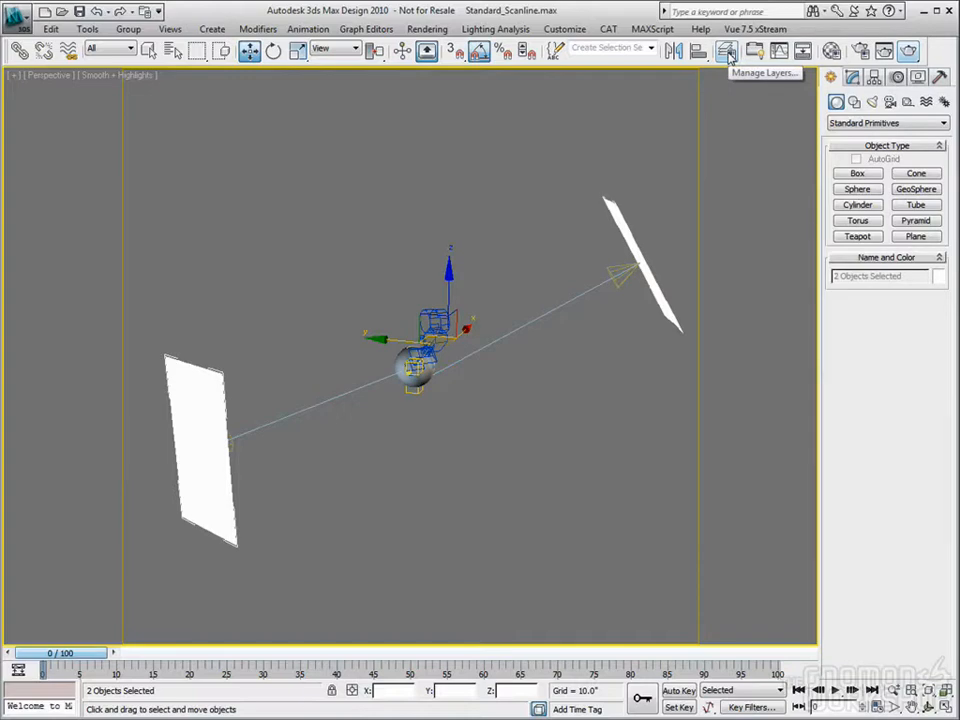
{"action": "left_click", "coordinate": [728, 52]}
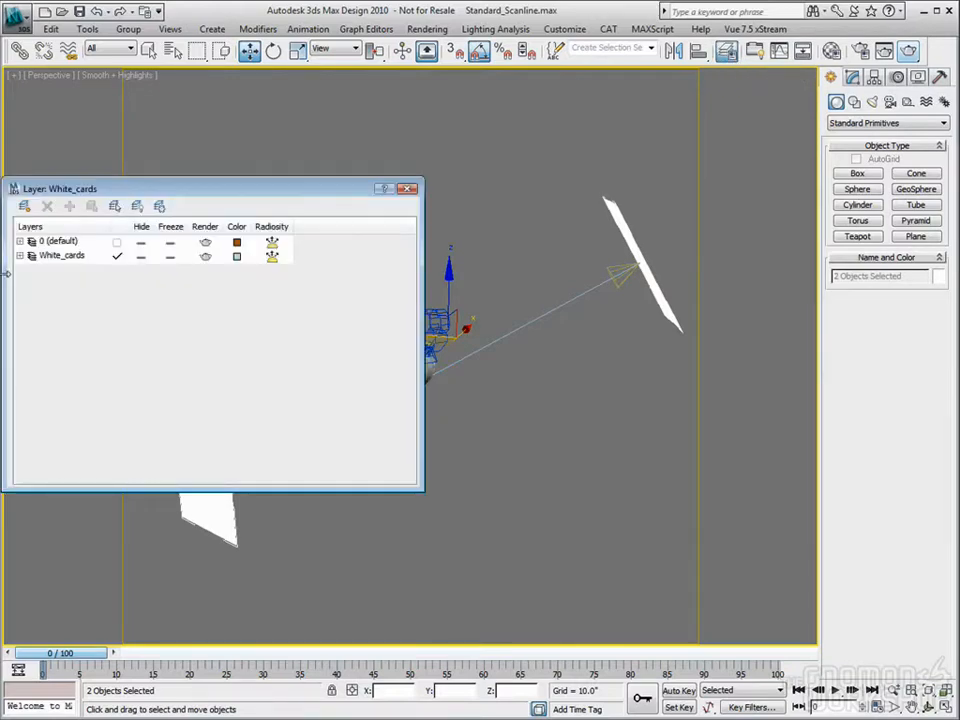
{"action": "left_click_drag", "start_coordinate": [148, 192], "coordinate": [328, 204]}
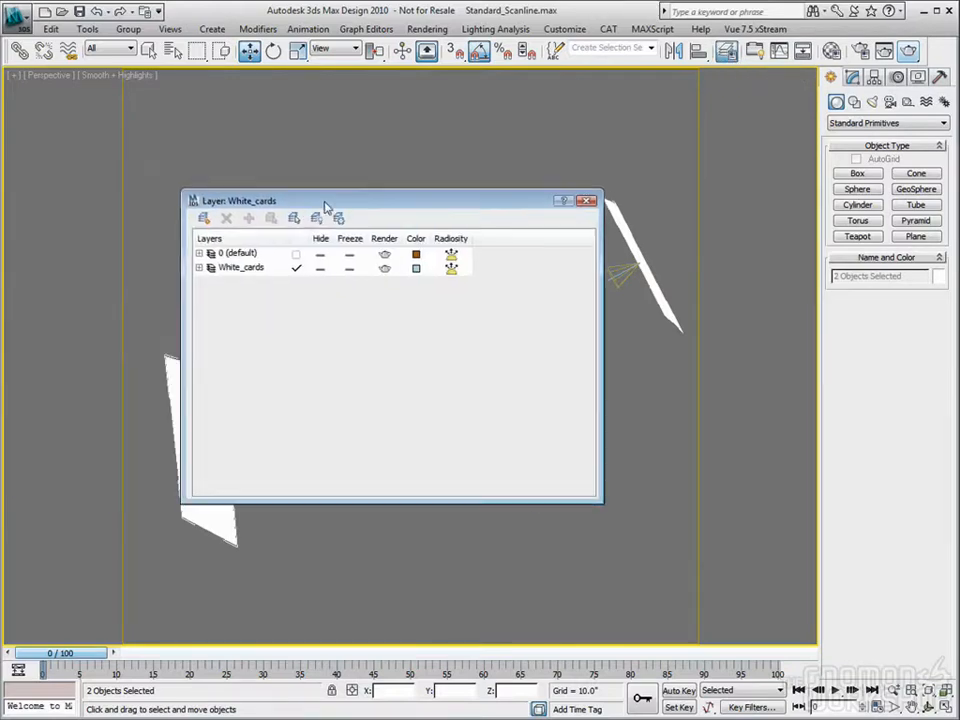
{"action": "left_click", "coordinate": [226, 270]}
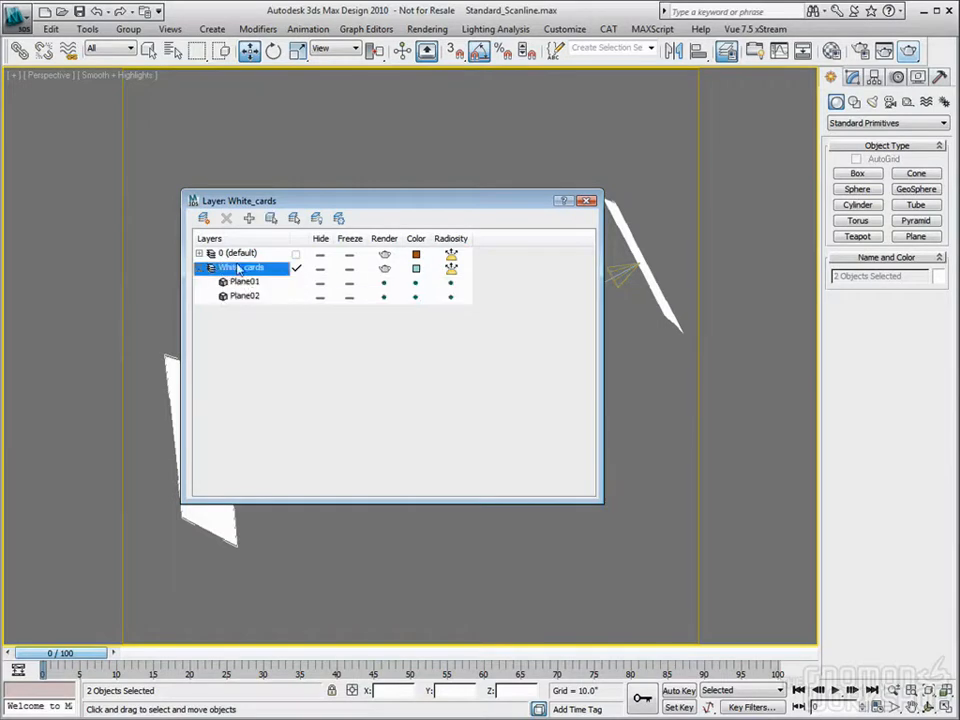
{"action": "left_click", "coordinate": [199, 268]}
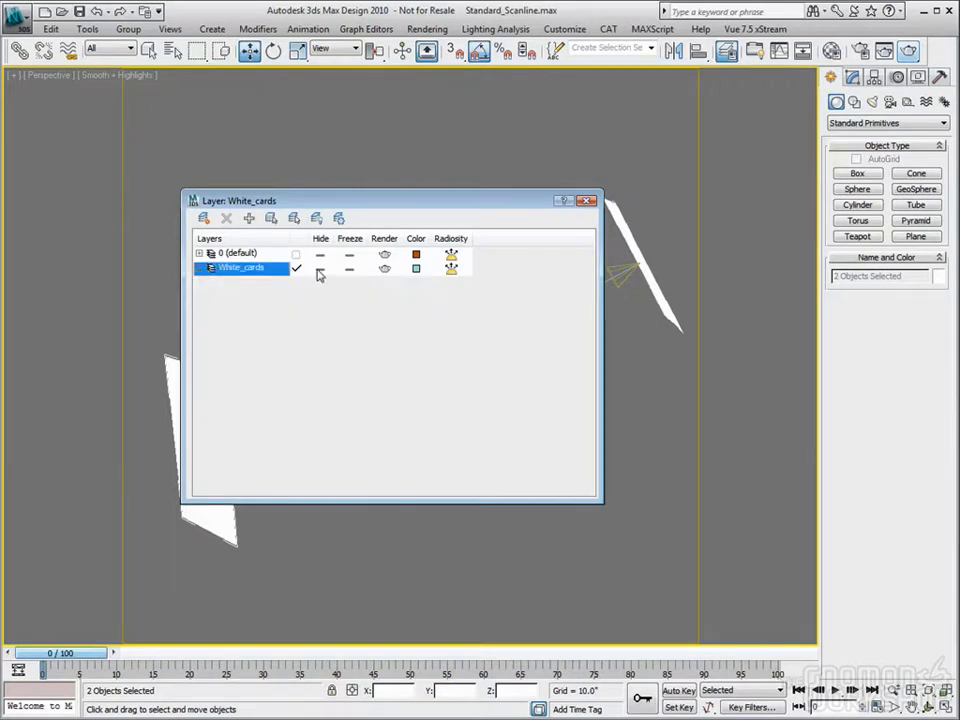
{"action": "left_click", "coordinate": [319, 271]}
{"action": "left_click", "coordinate": [586, 200]}
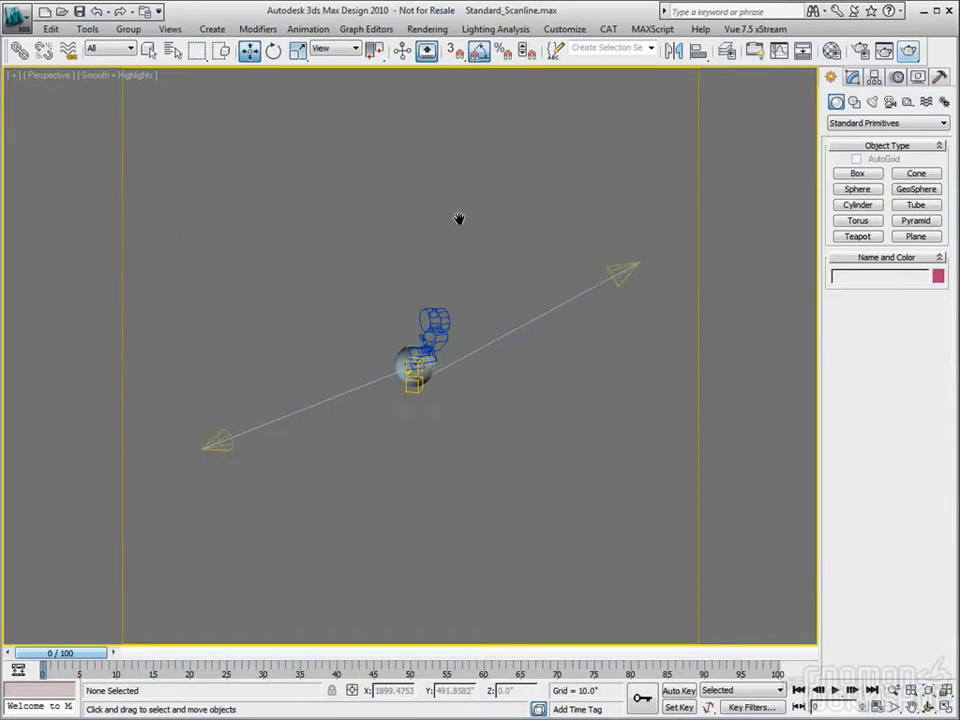
Return to the Camera01 view and set the specular level of the sphere's 04 - Default material to 56
{"action": "key", "text": "c"}
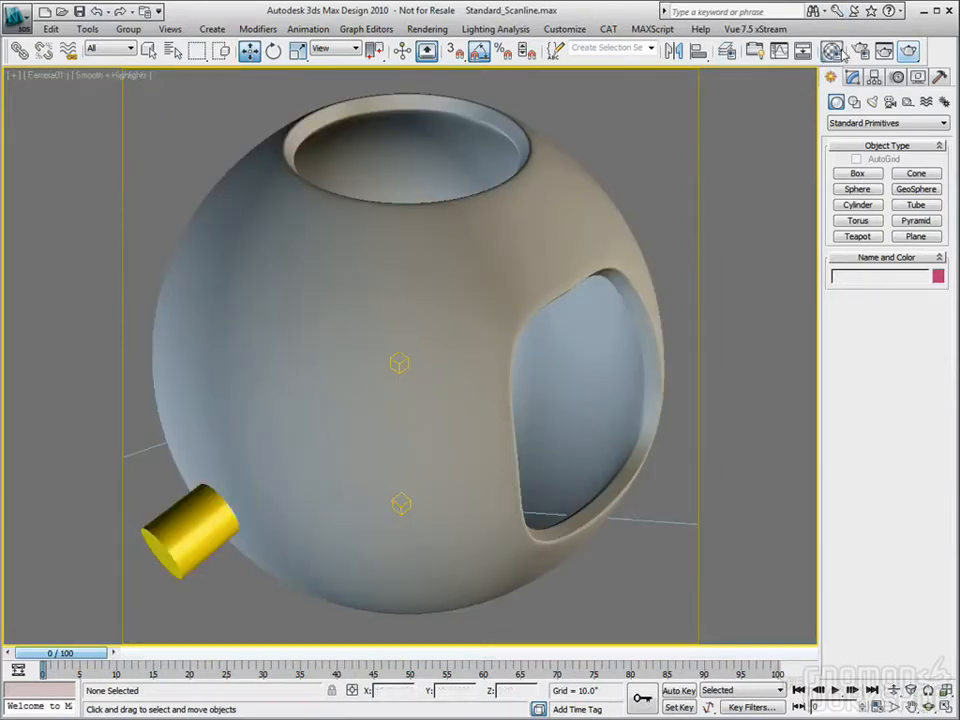
{"action": "key", "text": "m"}
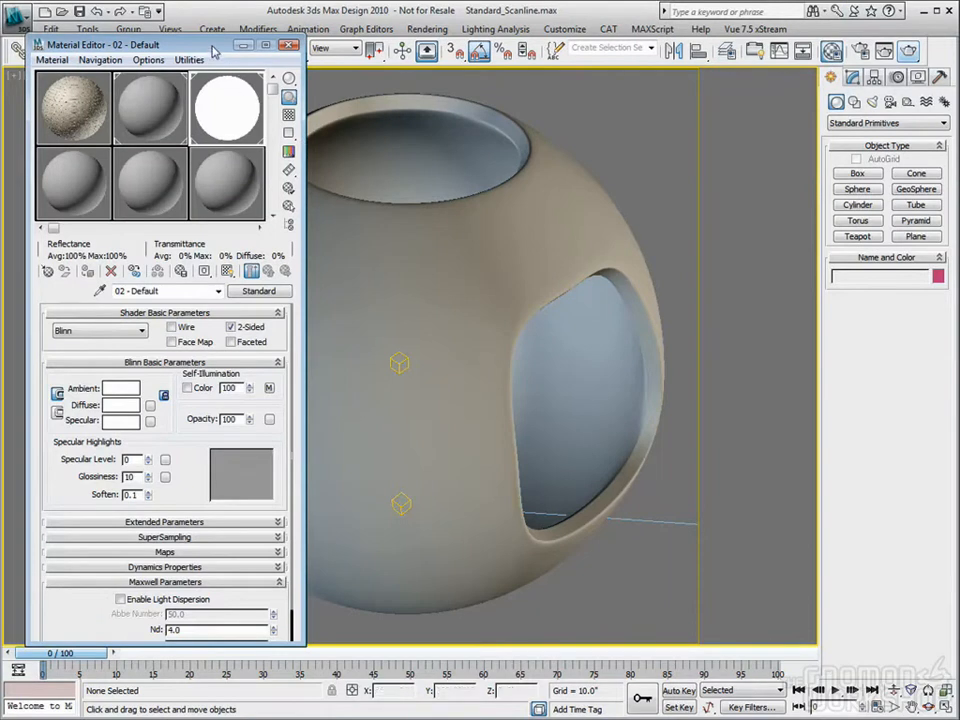
{"action": "left_click_drag", "start_coordinate": [162, 40], "coordinate": [148, 37]}
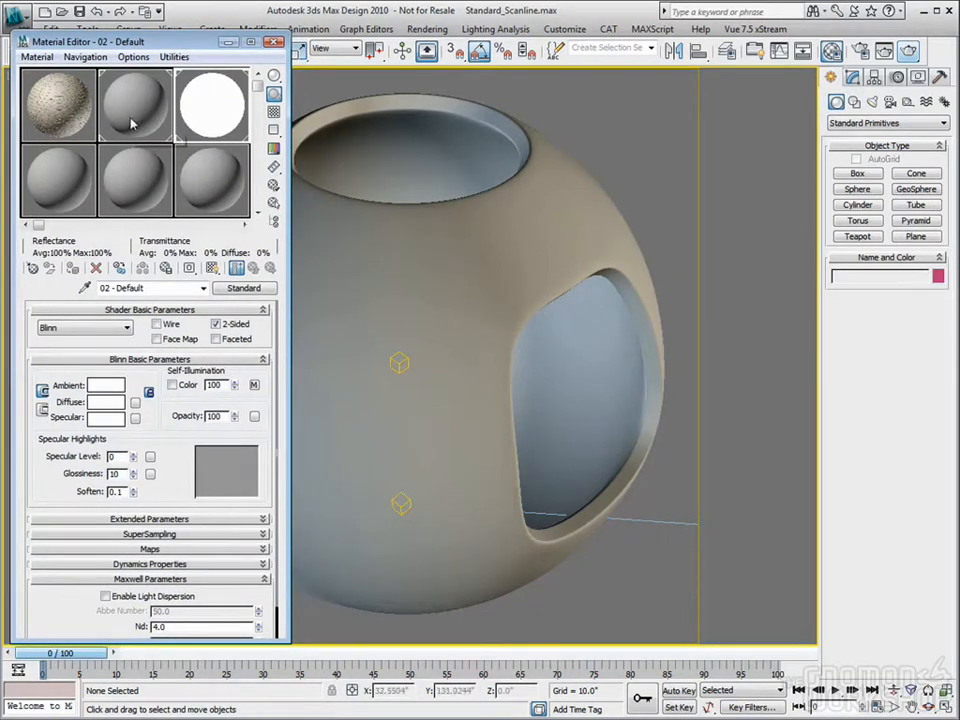
{"action": "left_click", "coordinate": [150, 190]}
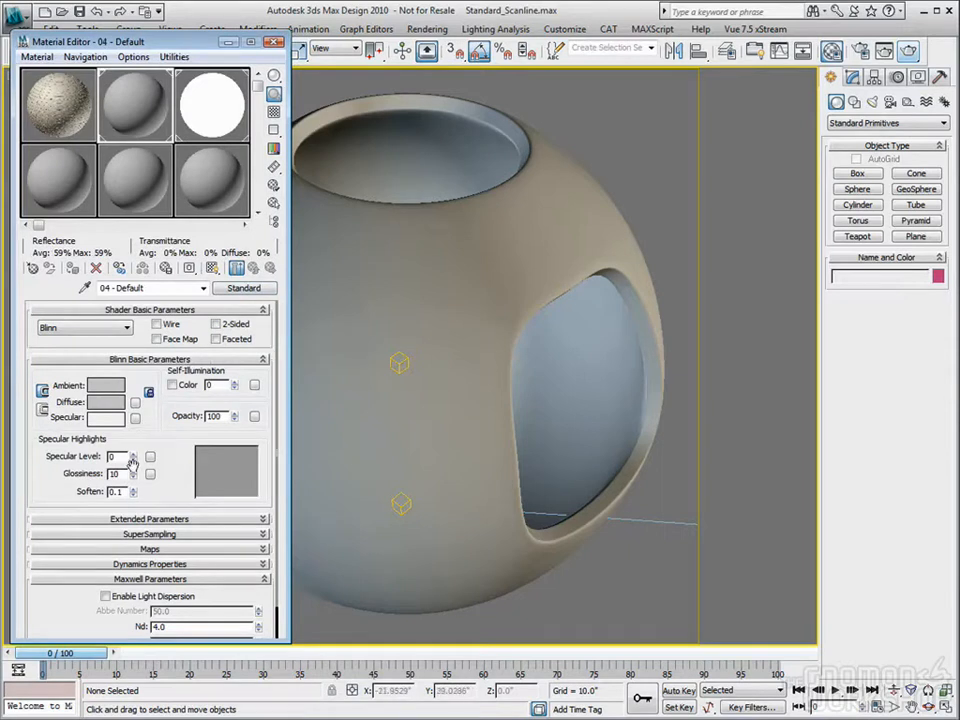
{"action": "left_click_drag", "start_coordinate": [135, 458], "coordinate": [140, 413]}
{"action": "left_click_drag", "start_coordinate": [134, 457], "coordinate": [133, 457]}
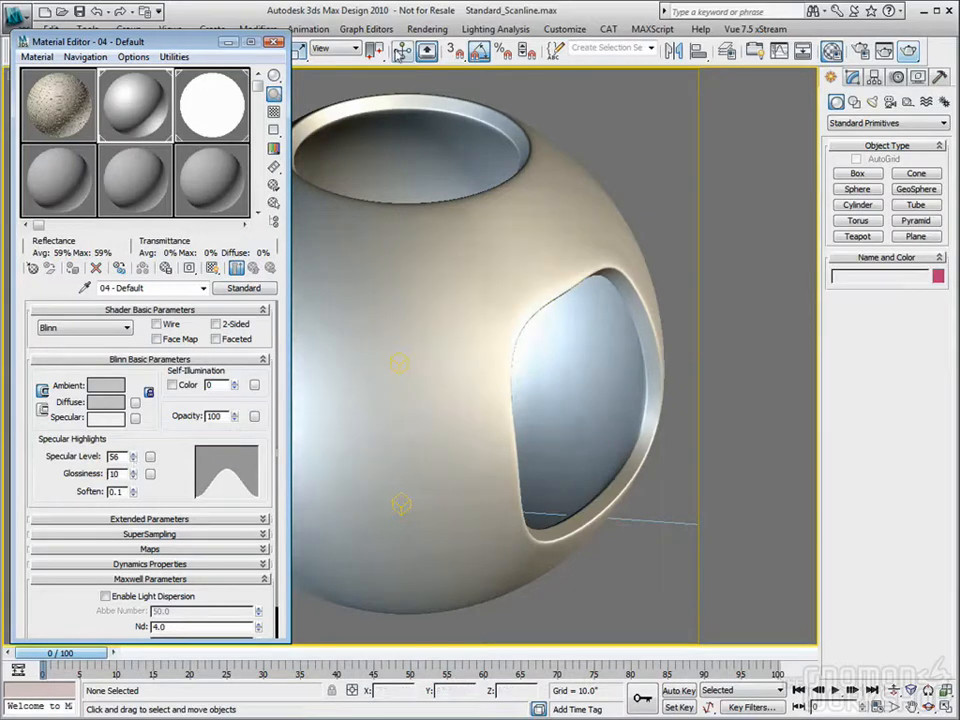
Put the Material Editor away, render the Camera01 view and close the rendered frame
{"action": "key", "text": "m"}
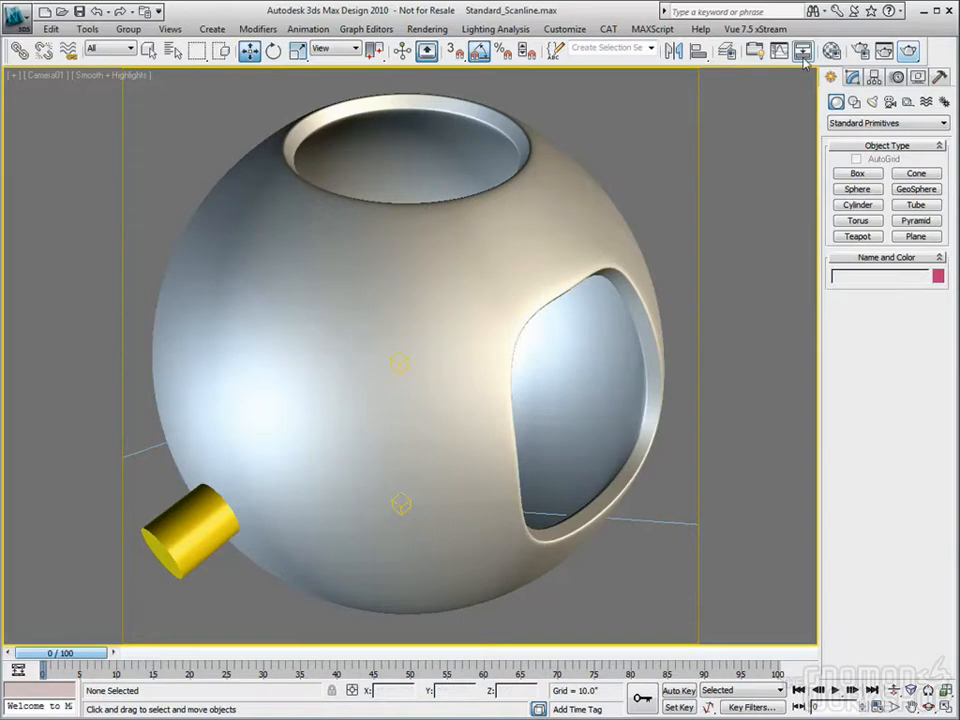
{"action": "key", "text": "shift+q"}
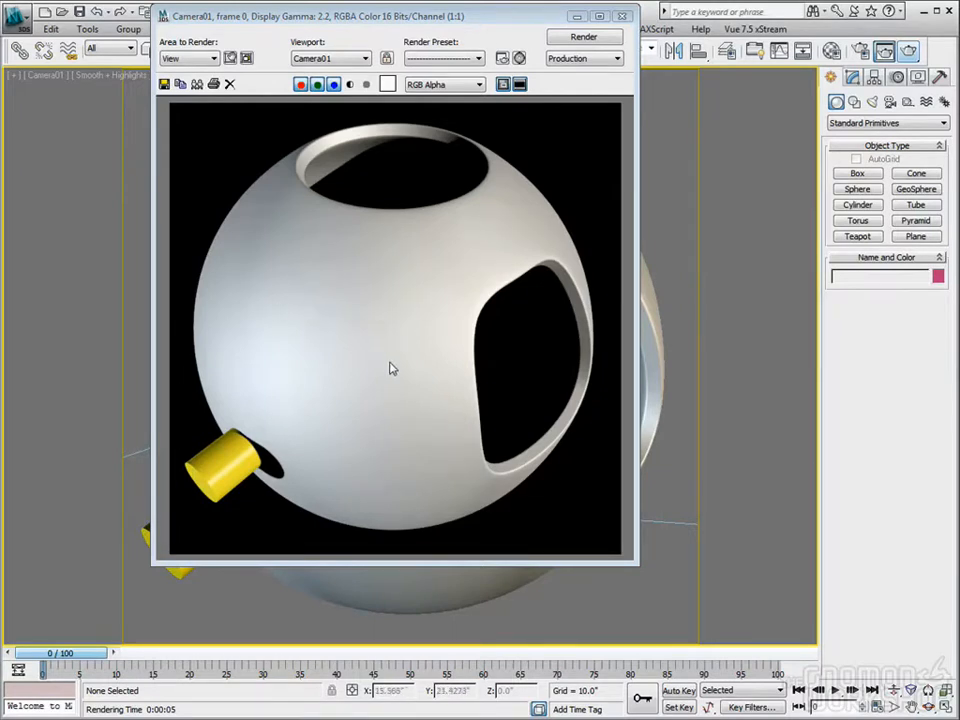
{"action": "left_click", "coordinate": [622, 16]}
Show all four viewports, select the Spot02 light and turn off Specular in its advanced effects
{"action": "left_click", "coordinate": [945, 706]}
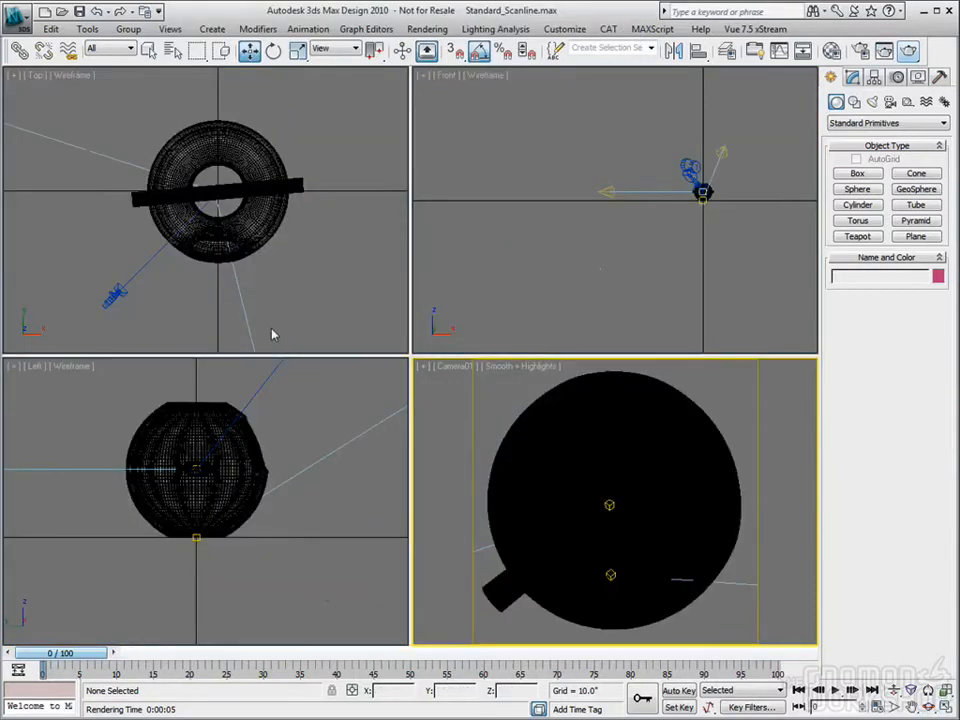
{"action": "left_click", "coordinate": [334, 204]}
{"action": "scroll", "coordinate": [334, 204], "scroll_direction": "down", "scroll_amount": 5}
{"action": "scroll", "coordinate": [222, 187], "scroll_direction": "up", "scroll_amount": 4}
{"action": "left_click", "coordinate": [81, 139]}
{"action": "left_click", "coordinate": [852, 77]}
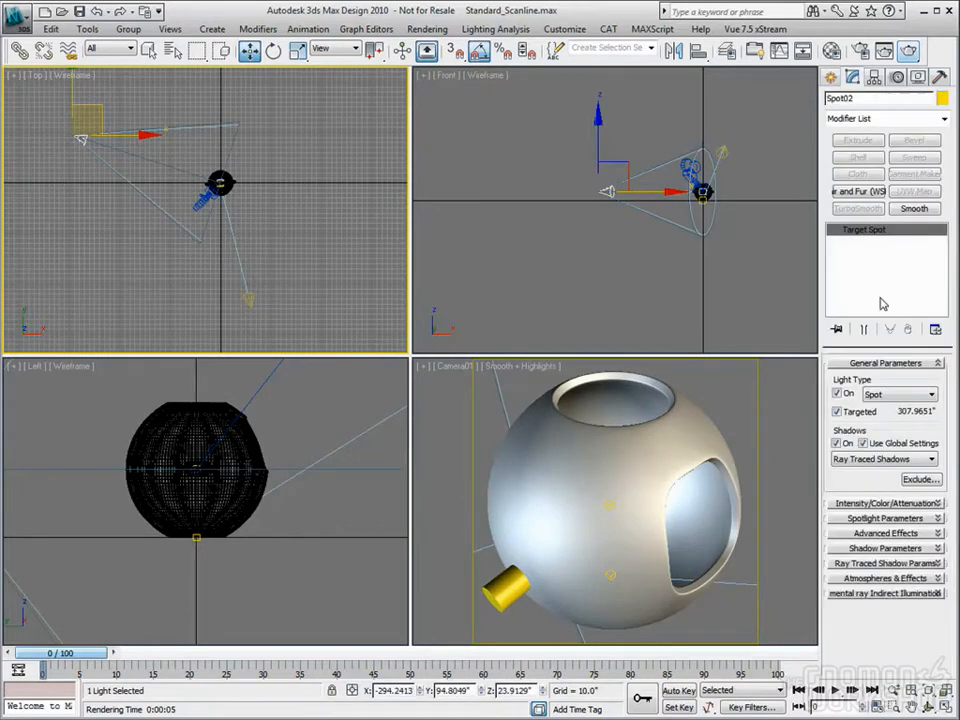
{"action": "left_click", "coordinate": [876, 534]}
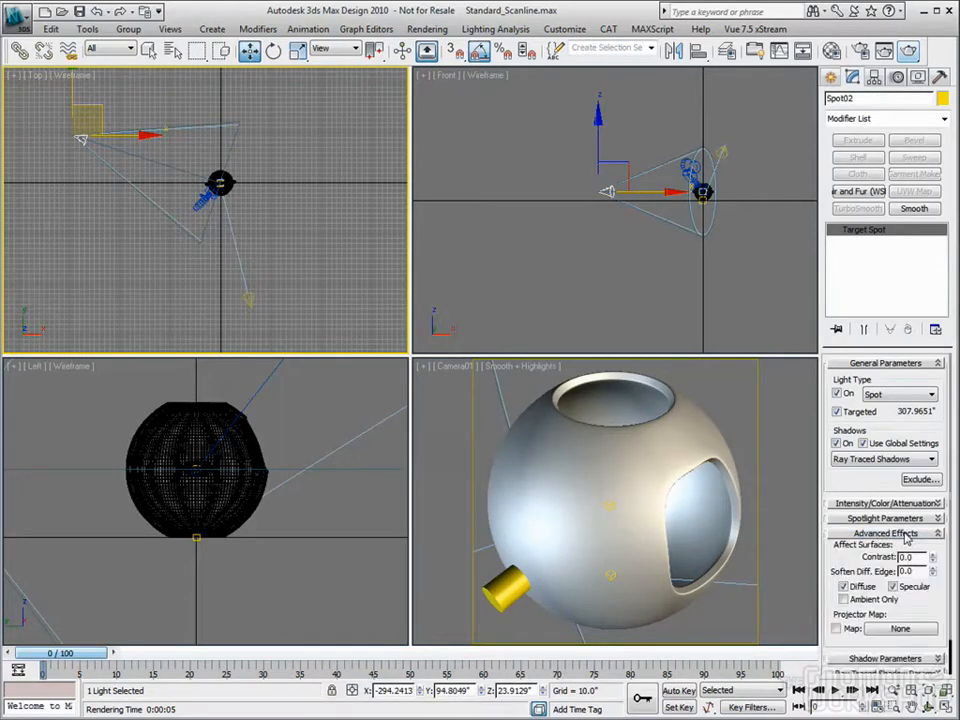
{"action": "left_click", "coordinate": [893, 586]}
{"action": "key", "text": "ctrl+h"}
Select the Spot01 light and turn off Specular in its advanced effects
{"action": "left_click", "coordinate": [623, 434]}
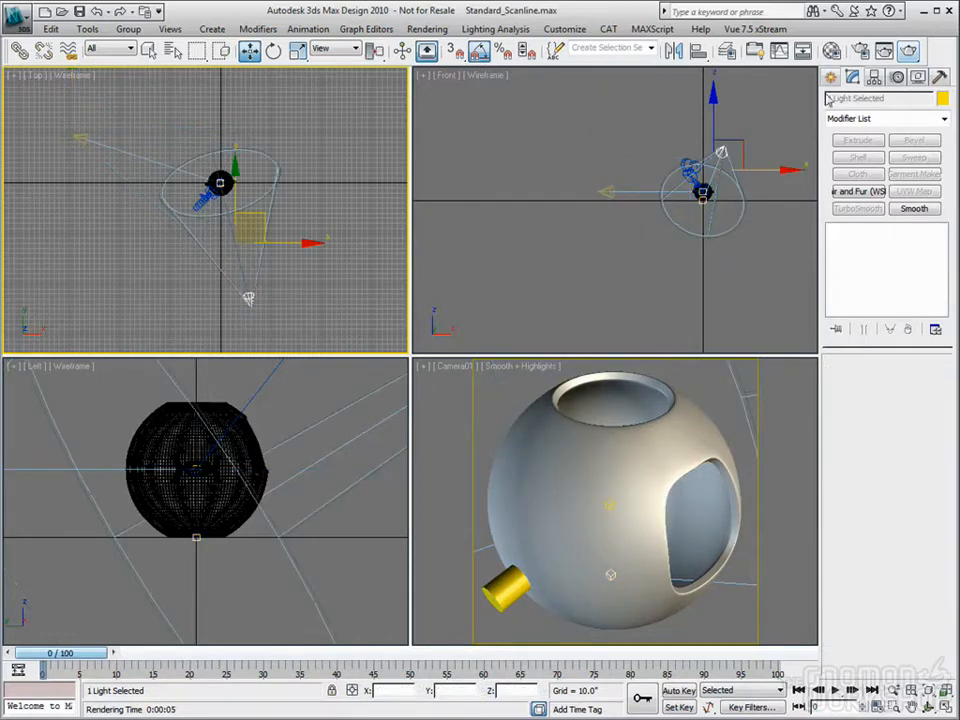
{"action": "left_click", "coordinate": [264, 304]}
{"action": "left_click", "coordinate": [249, 298]}
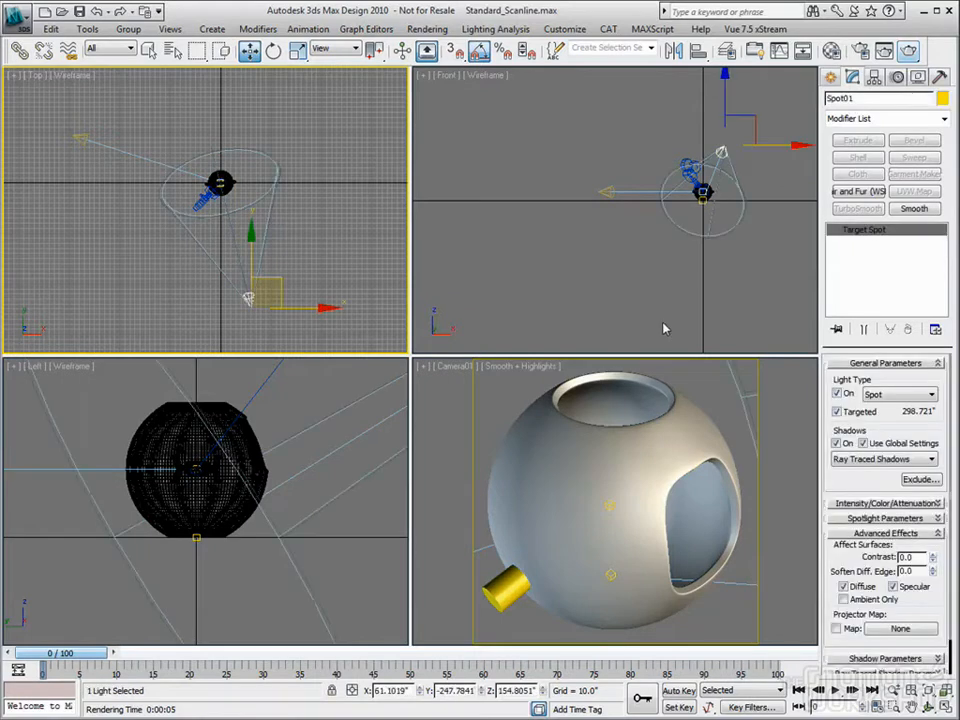
{"action": "left_click", "coordinate": [892, 587]}
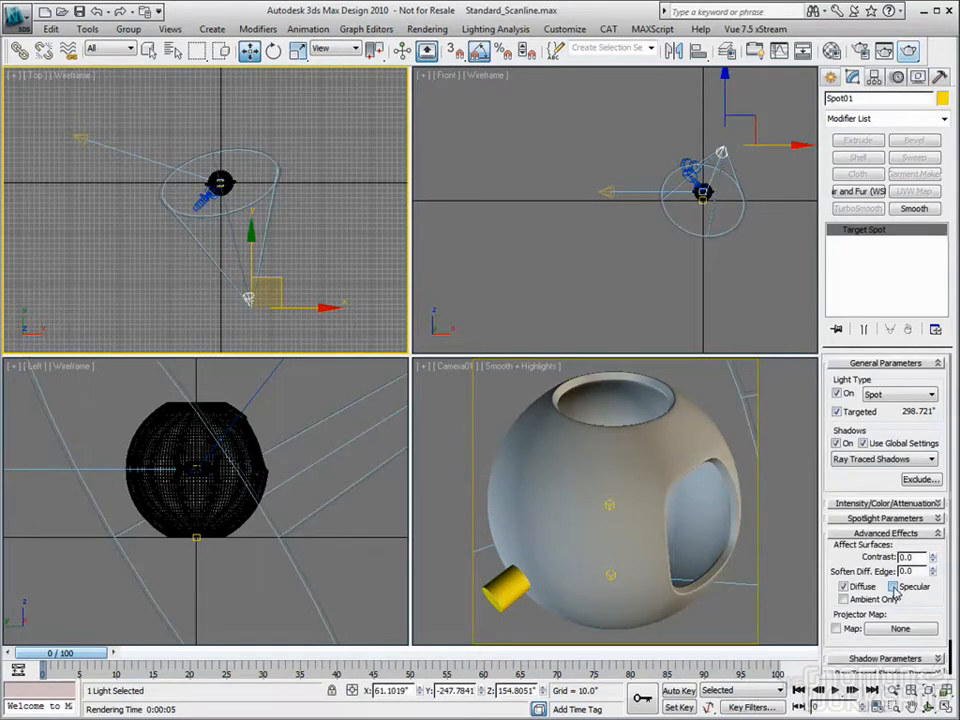
{"action": "left_click", "coordinate": [892, 587]}
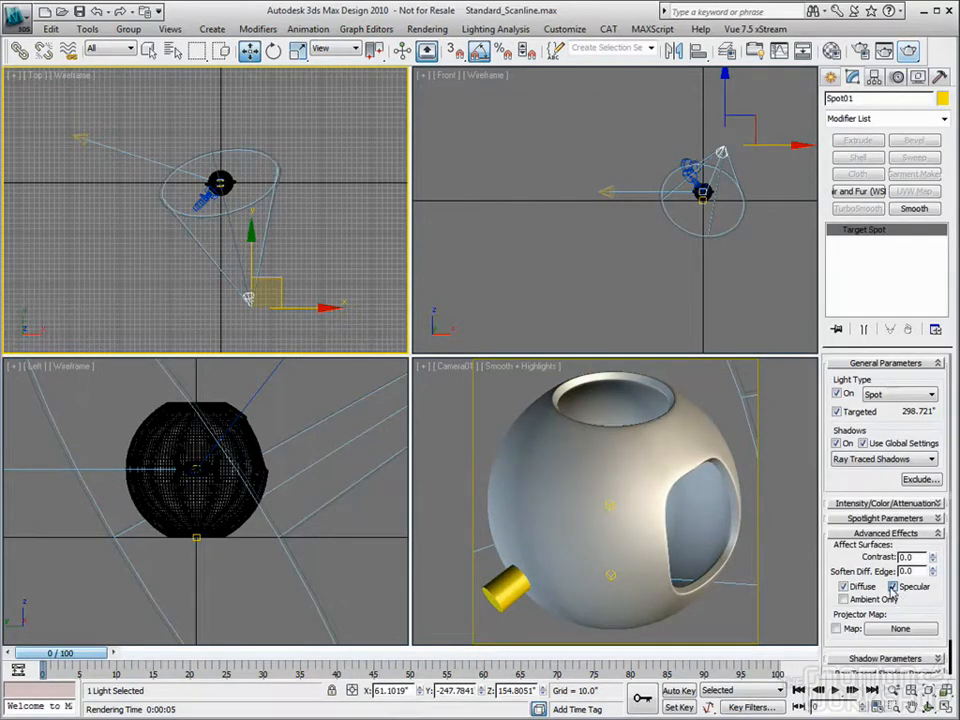
Render the Camera01 view without the lights' specular contribution and close the rendered frame
{"action": "right_click", "coordinate": [785, 595]}
{"action": "left_click", "coordinate": [886, 52]}
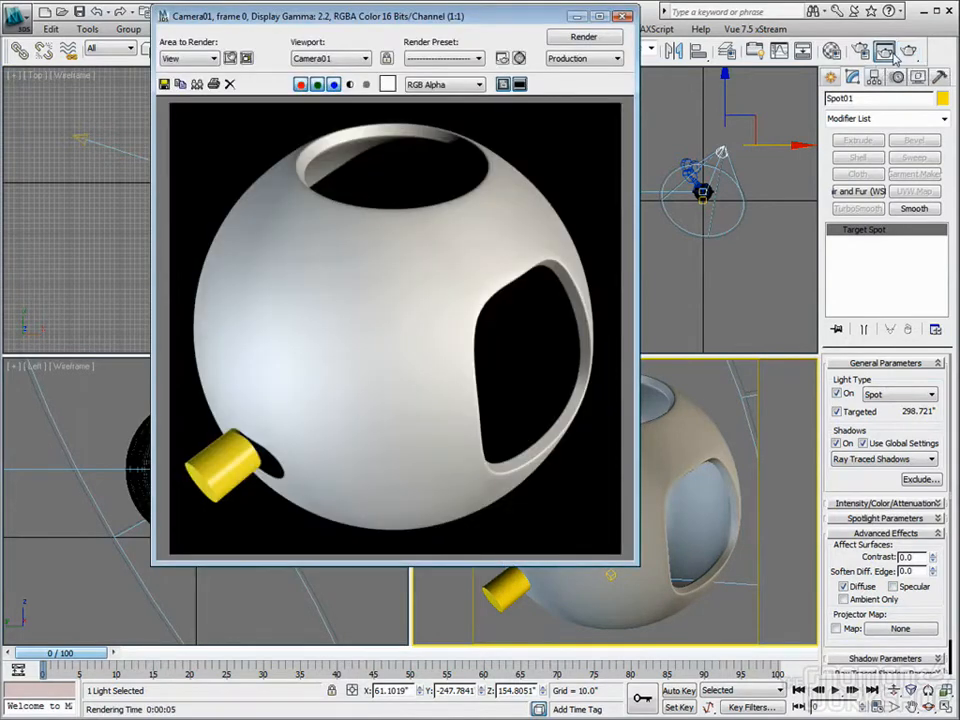
{"action": "left_click", "coordinate": [905, 52]}
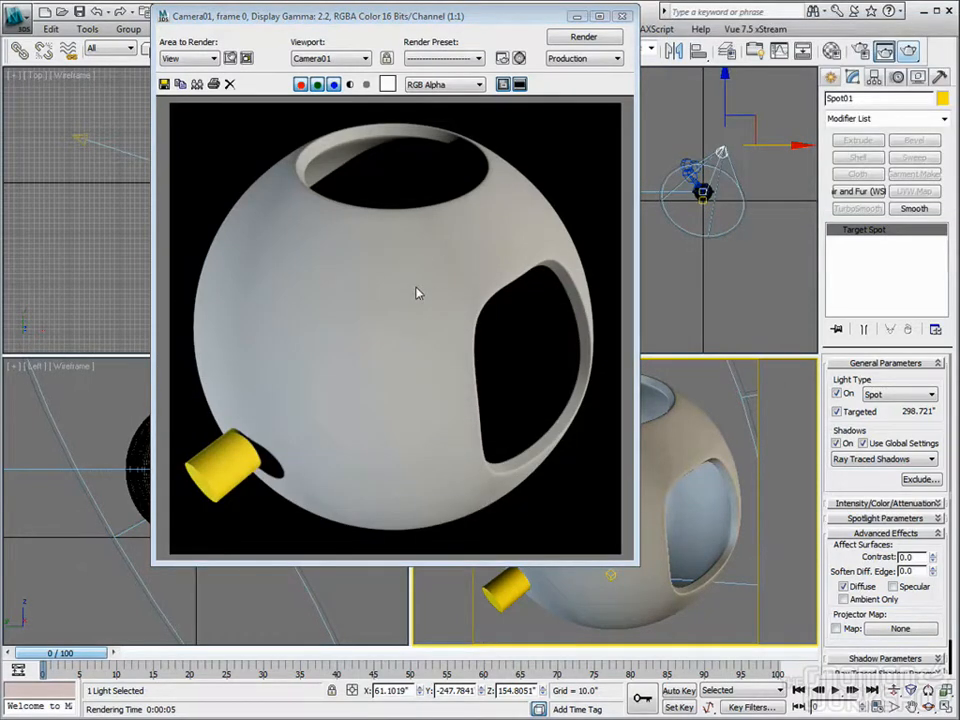
{"action": "left_click", "coordinate": [622, 16]}
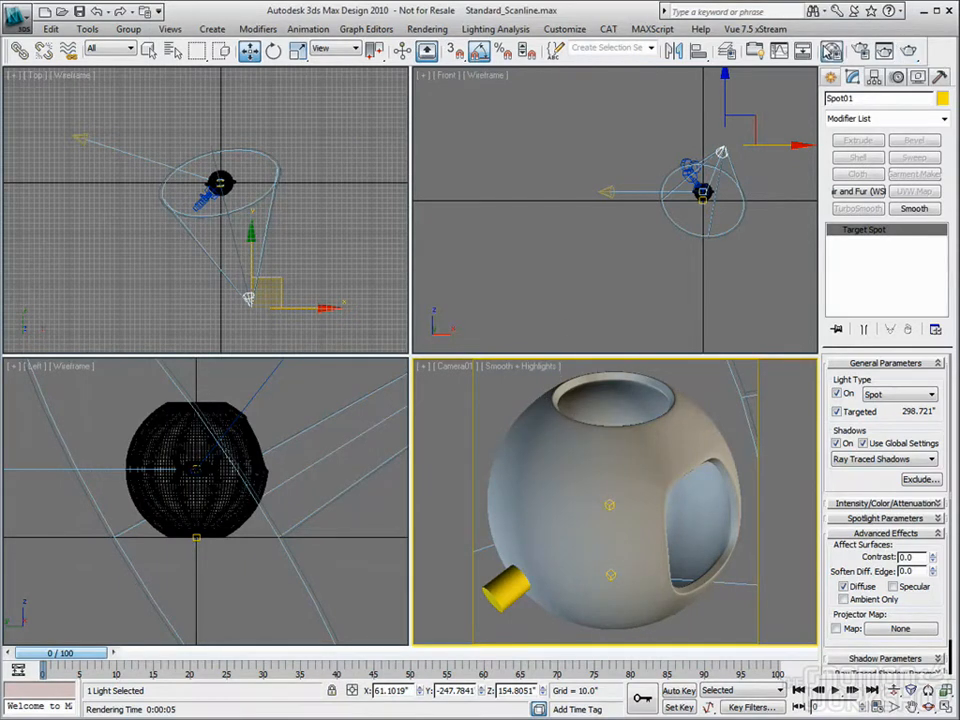
Bring up the Material Editor and turn Specular back on for the Spot01 and Spot02 lights
{"action": "key", "text": "m"}
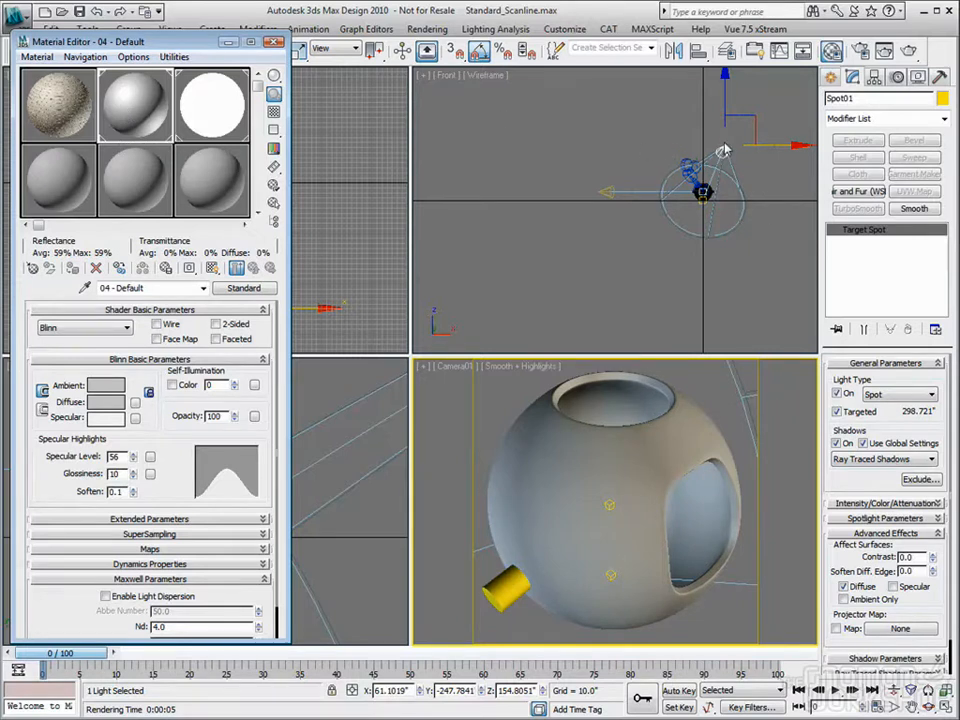
{"action": "left_click", "coordinate": [893, 587]}
{"action": "left_click", "coordinate": [893, 588]}
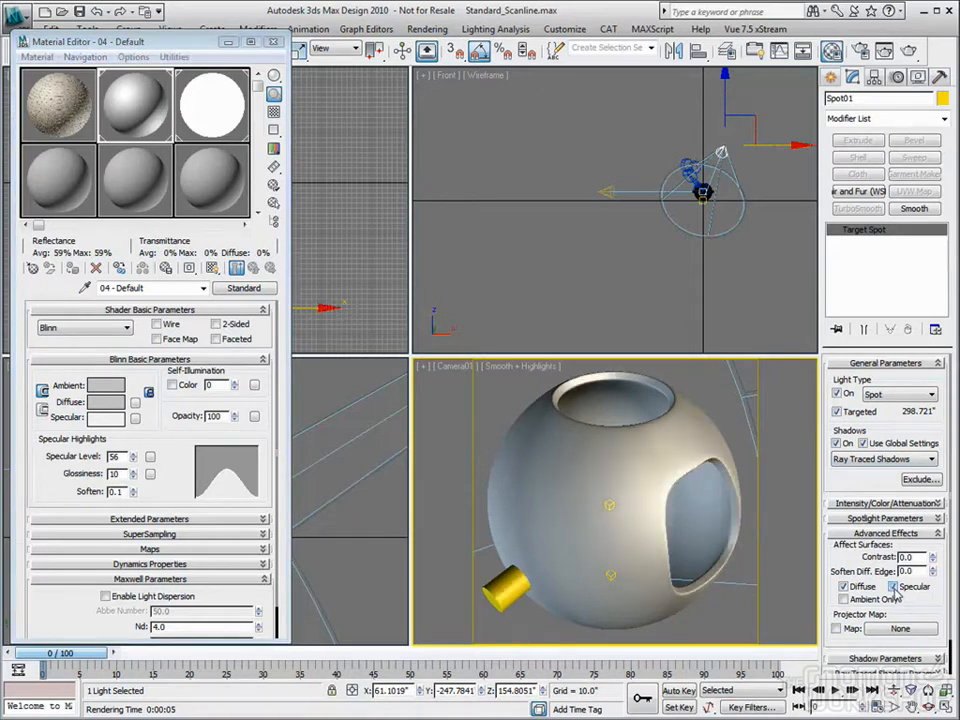
{"action": "left_click", "coordinate": [608, 192]}
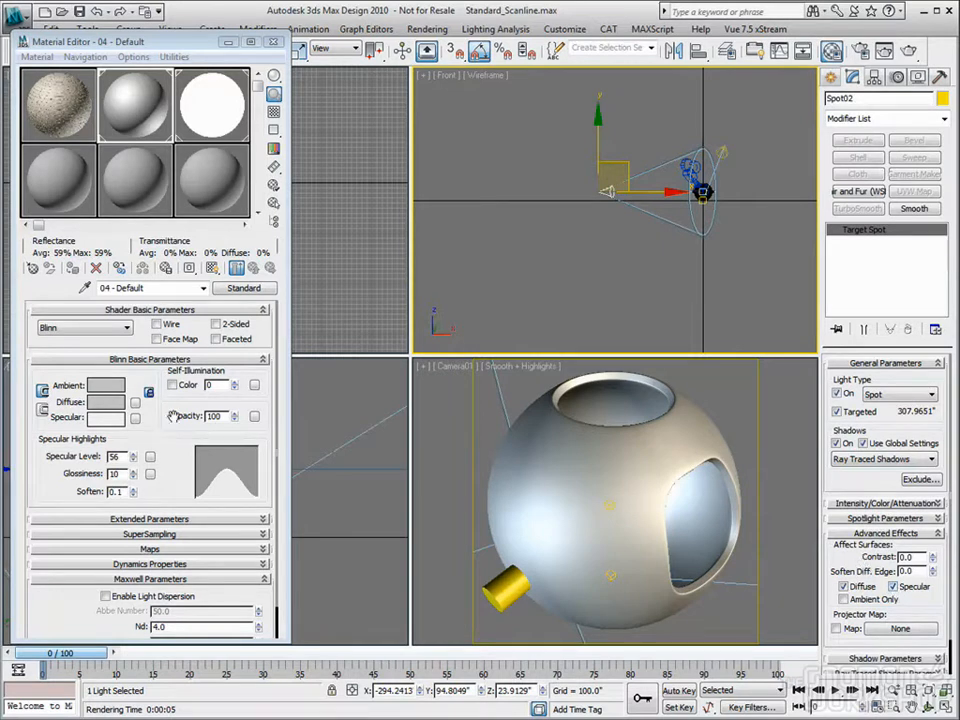
Set the glossiness and the specular level of the 04 - Default material both to 100
{"action": "left_click", "coordinate": [135, 477]}
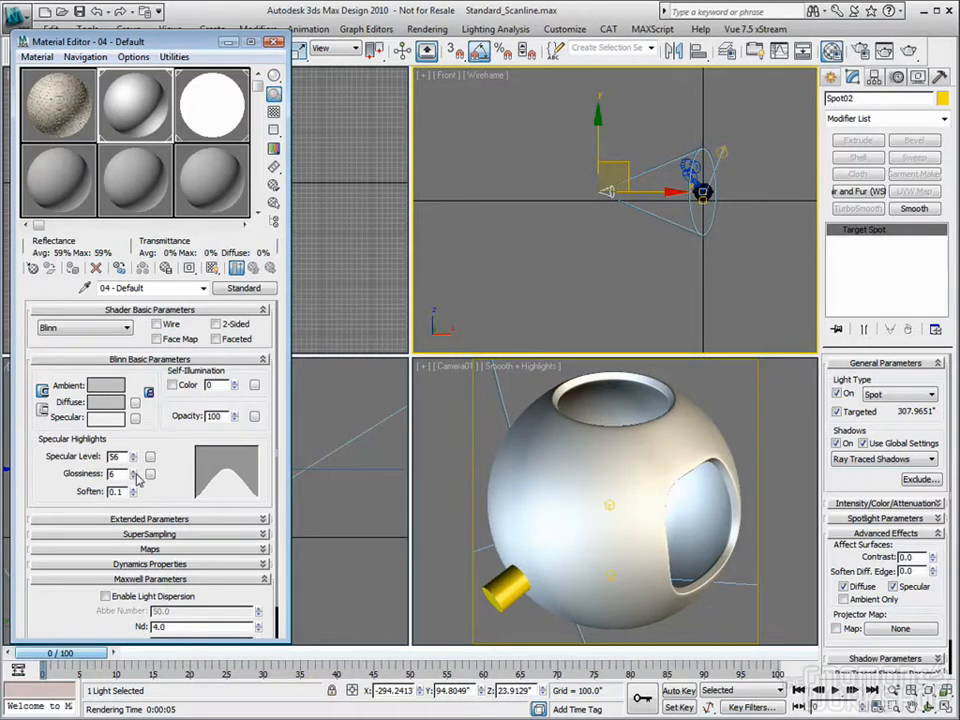
{"action": "left_click_drag", "start_coordinate": [135, 477], "coordinate": [135, 403]}
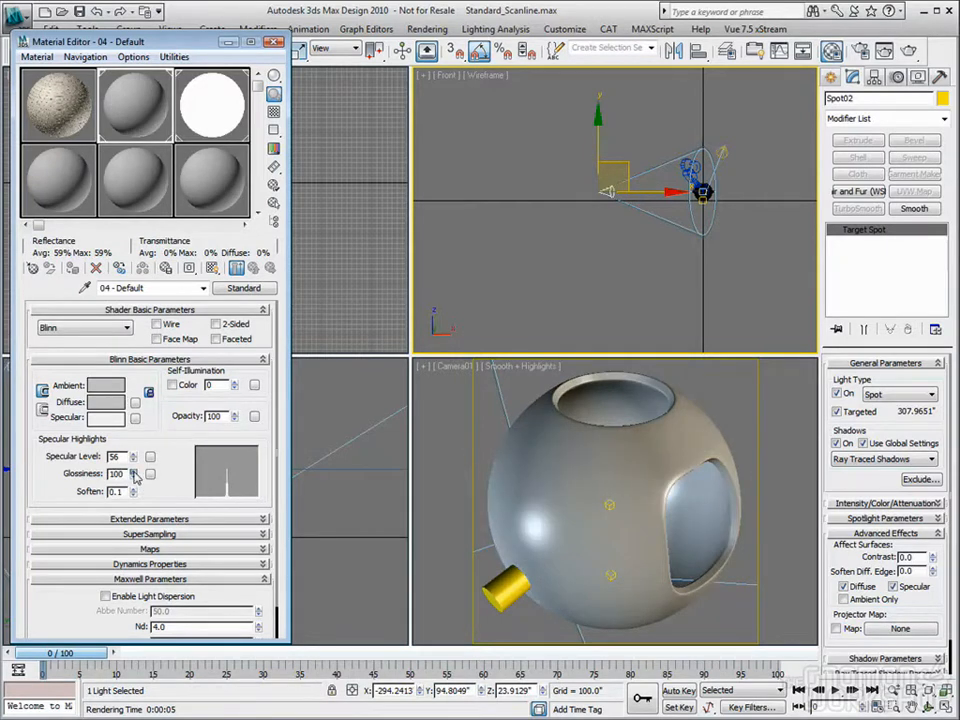
{"action": "left_click_drag", "start_coordinate": [133, 458], "coordinate": [135, 413]}
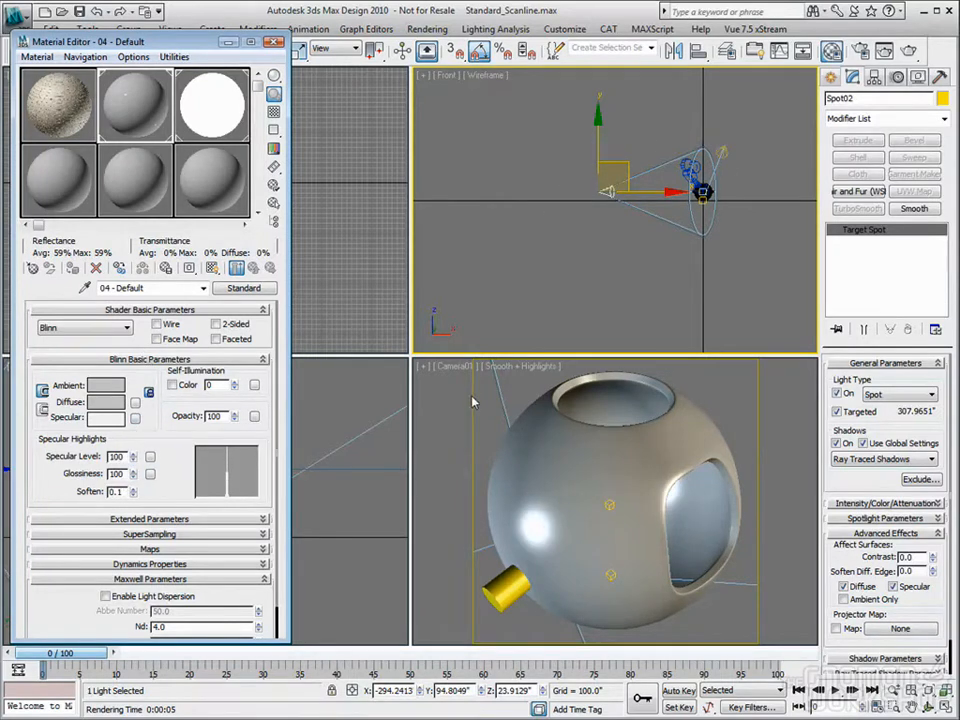
Render the Camera01 view to examine the sphere's tight highlight and close the rendered frame
{"action": "key", "text": "shift+q"}
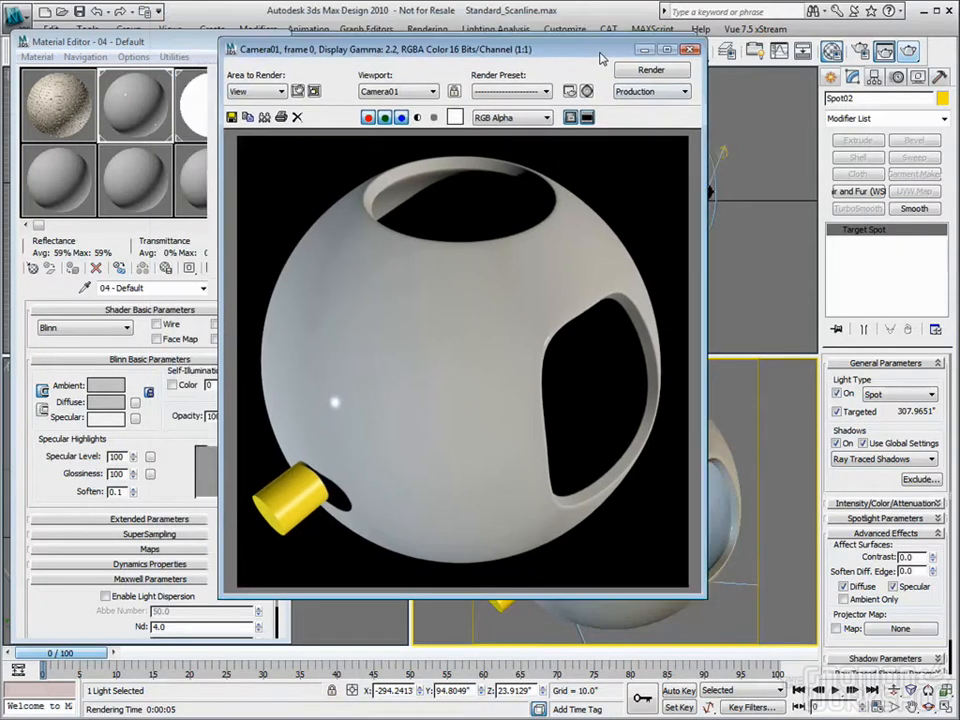
{"action": "left_click_drag", "start_coordinate": [595, 21], "coordinate": [687, 62]}
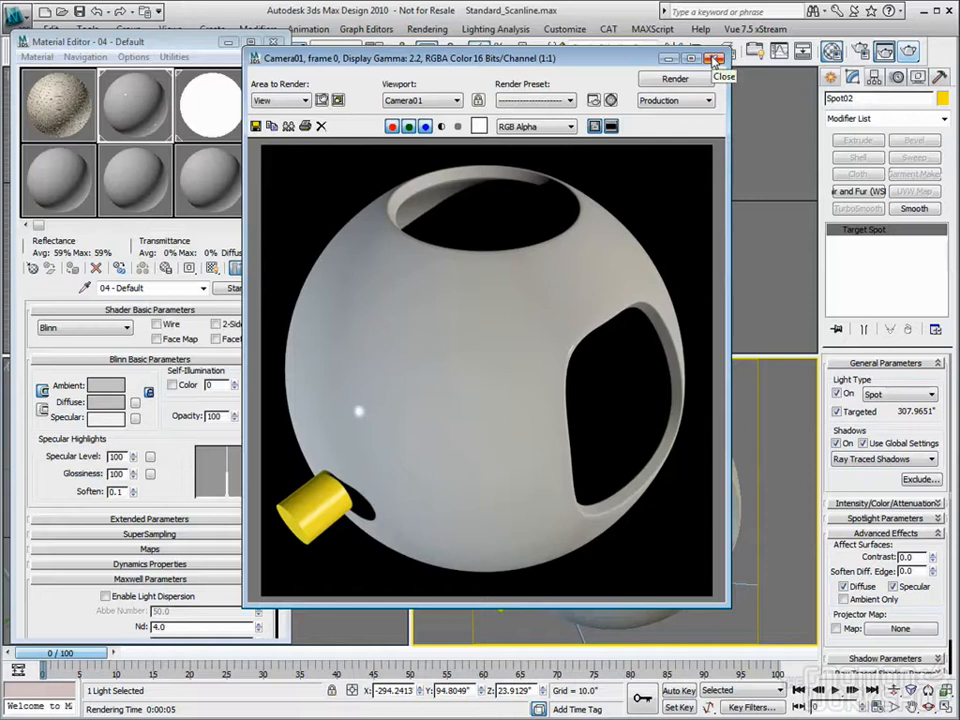
{"action": "left_click", "coordinate": [715, 60]}
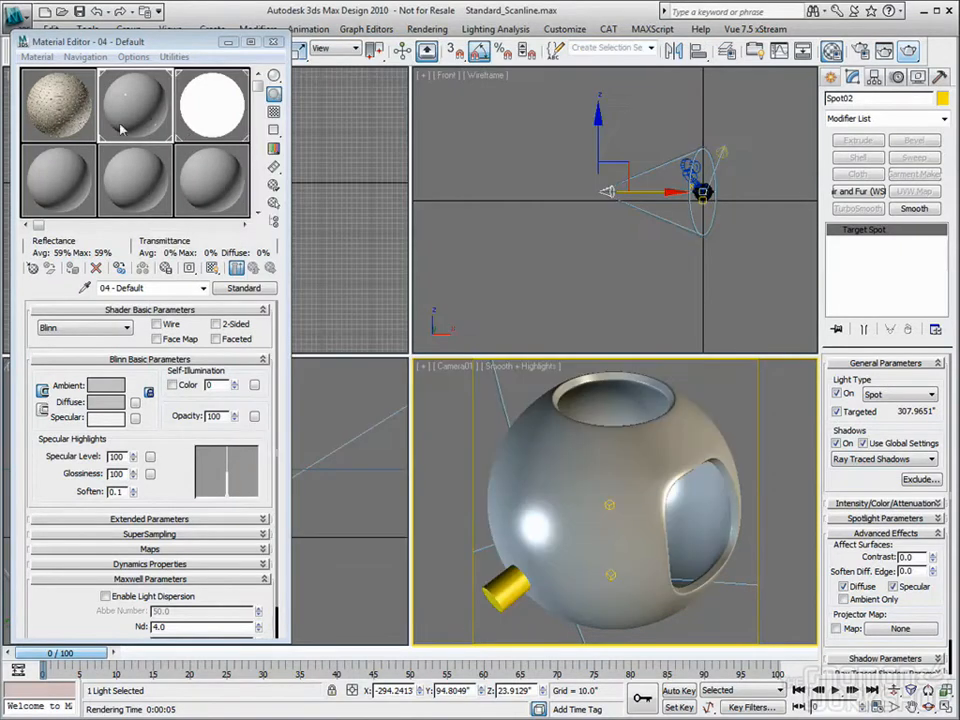
Change the unused 07 - Default material from Standard to the Raytrace type
{"action": "left_click", "coordinate": [47, 180]}
{"action": "left_click", "coordinate": [243, 288]}
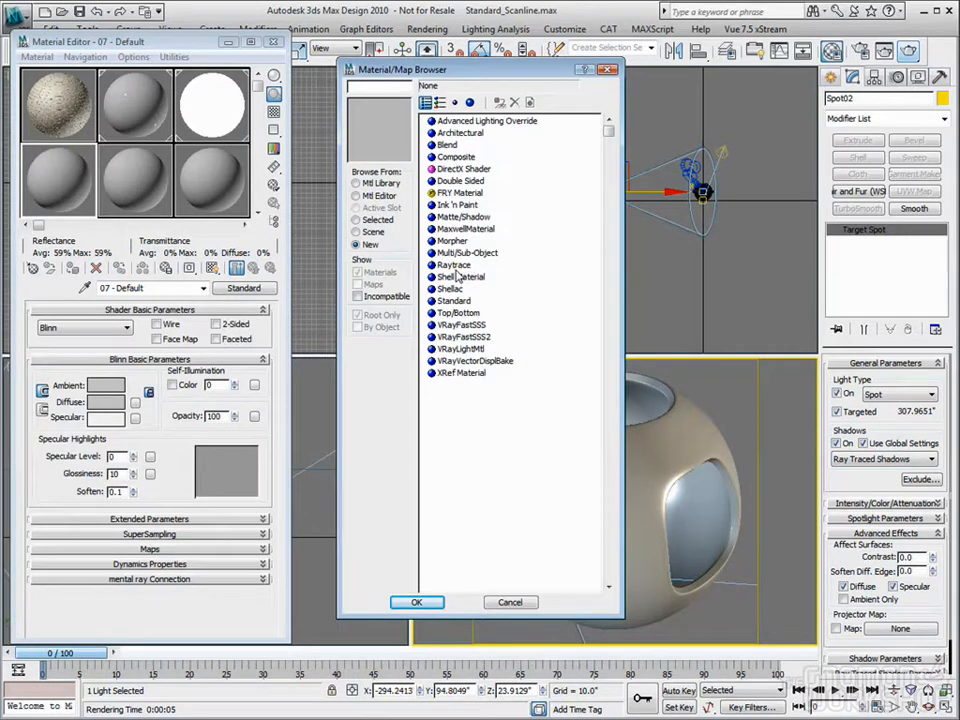
{"action": "left_click", "coordinate": [510, 602]}
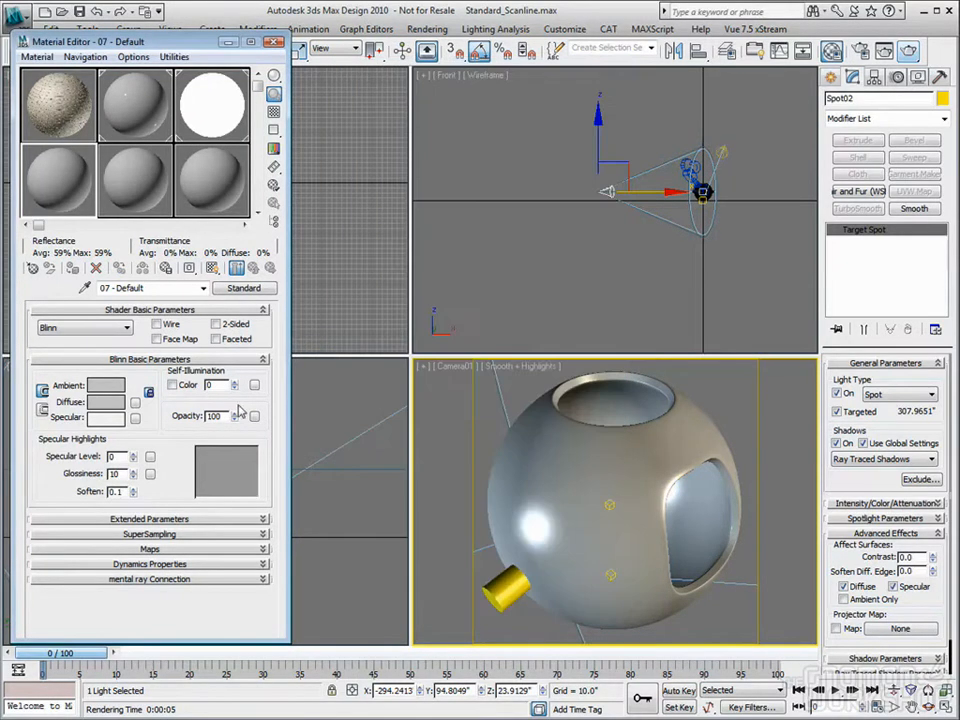
{"action": "left_click", "coordinate": [244, 288]}
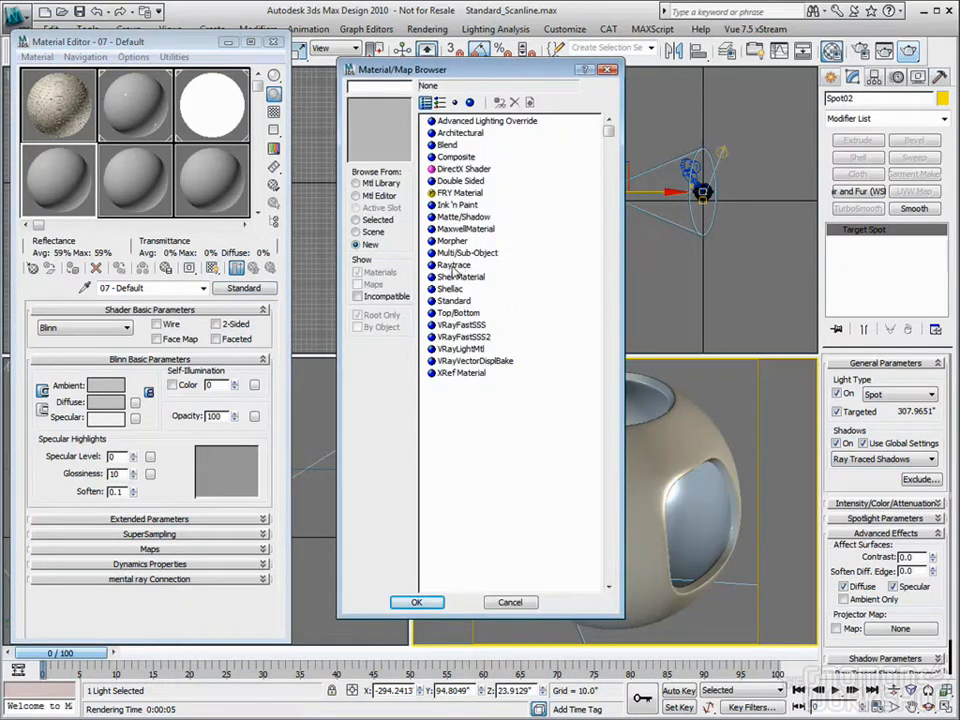
{"action": "double_click", "coordinate": [452, 266]}
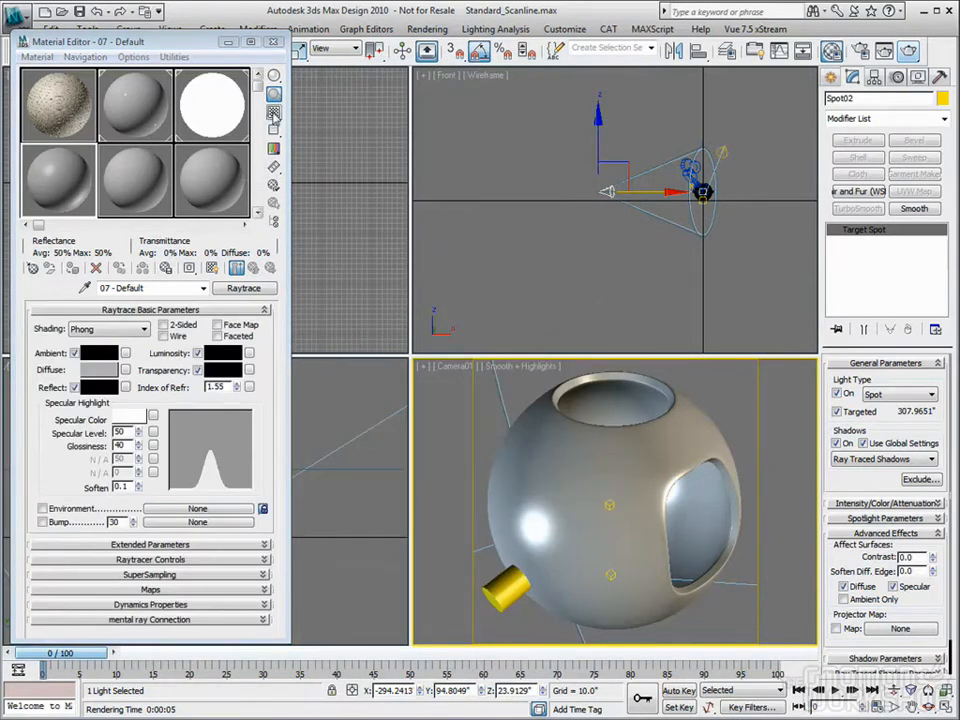
Preview the 07 - Default material enlarged over a checkered background, set its Reflect color to white (255), and close the preview
{"action": "left_click", "coordinate": [273, 113]}
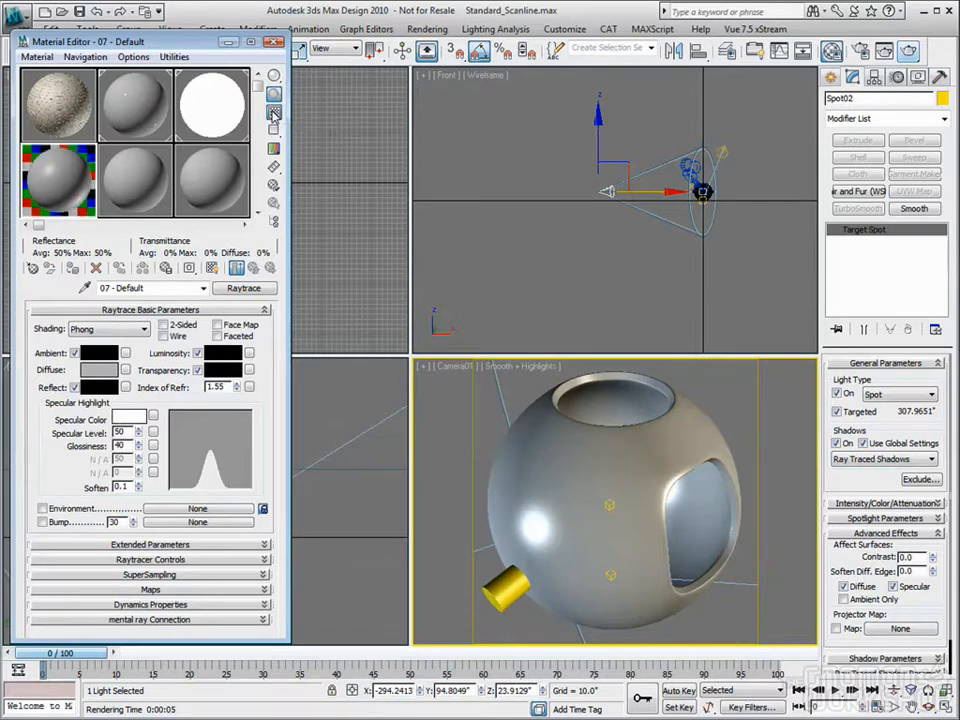
{"action": "double_click", "coordinate": [45, 170]}
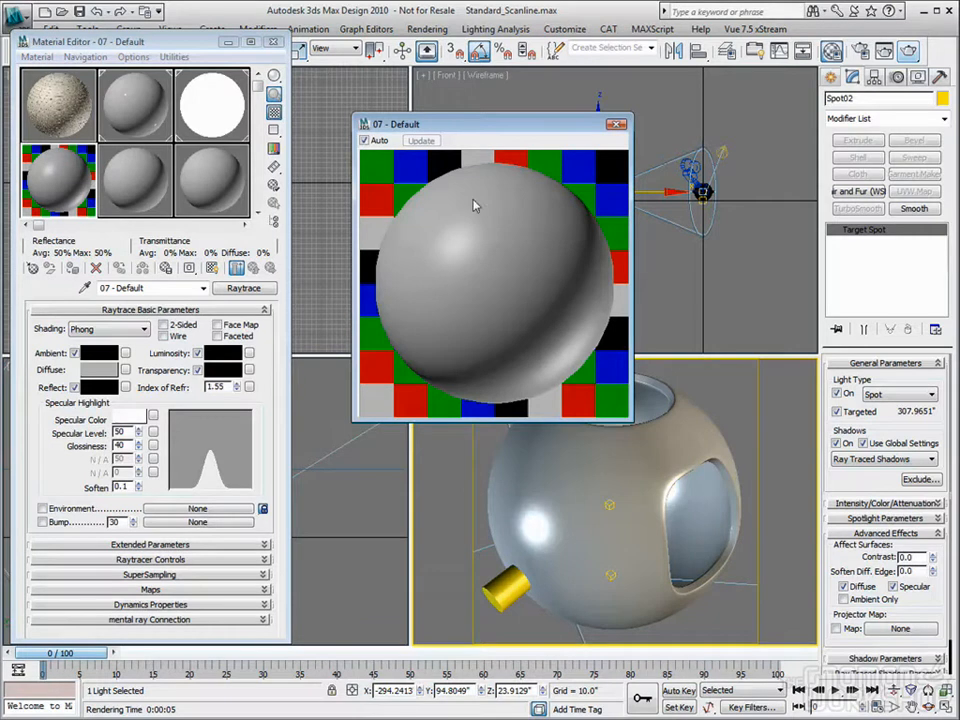
{"action": "left_click", "coordinate": [99, 387]}
{"action": "left_click_drag", "start_coordinate": [435, 86], "coordinate": [439, 158]}
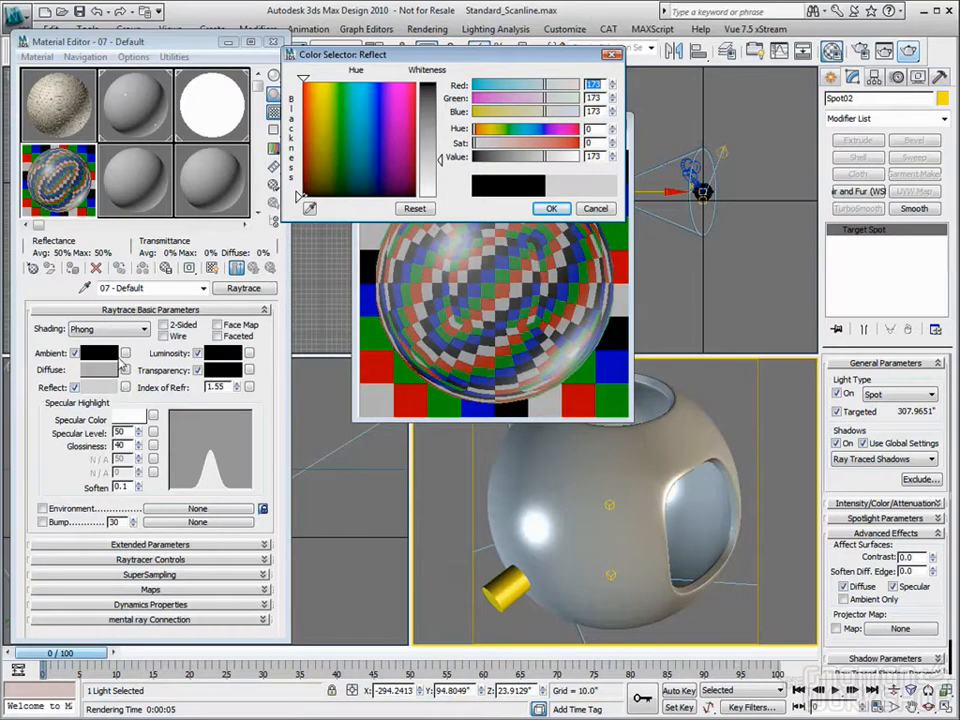
{"action": "left_click_drag", "start_coordinate": [439, 158], "coordinate": [443, 198]}
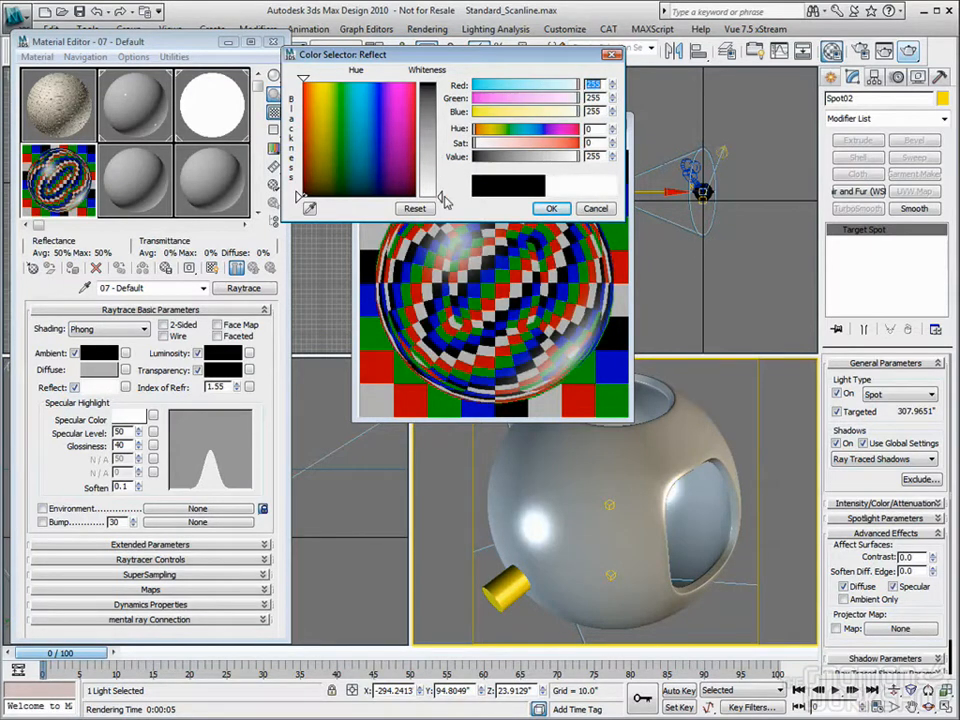
{"action": "left_click", "coordinate": [551, 208]}
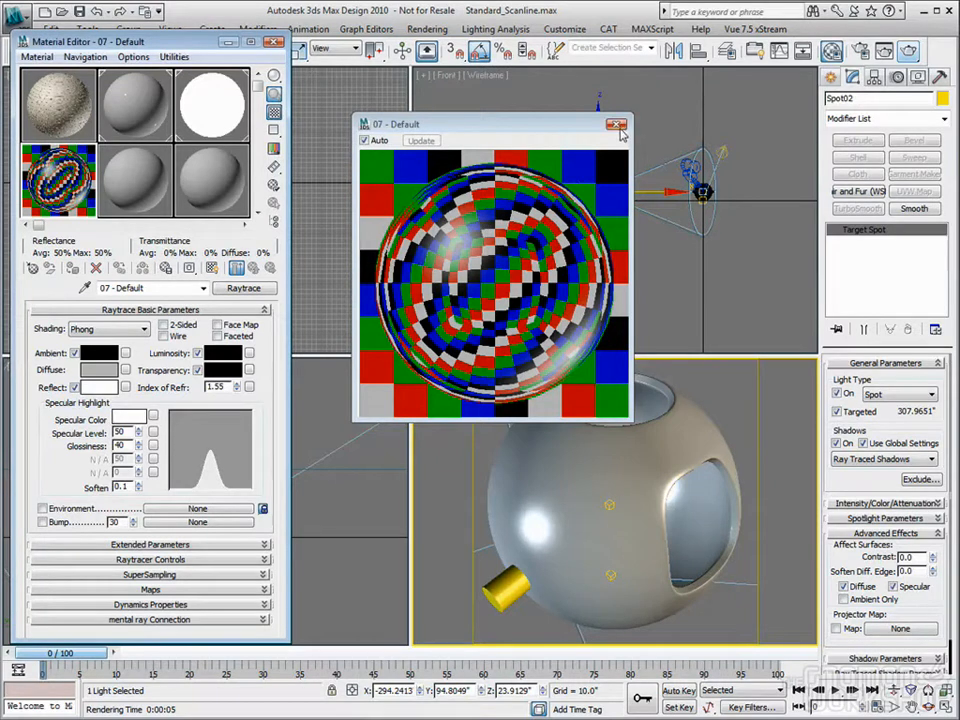
{"action": "left_click", "coordinate": [617, 127]}
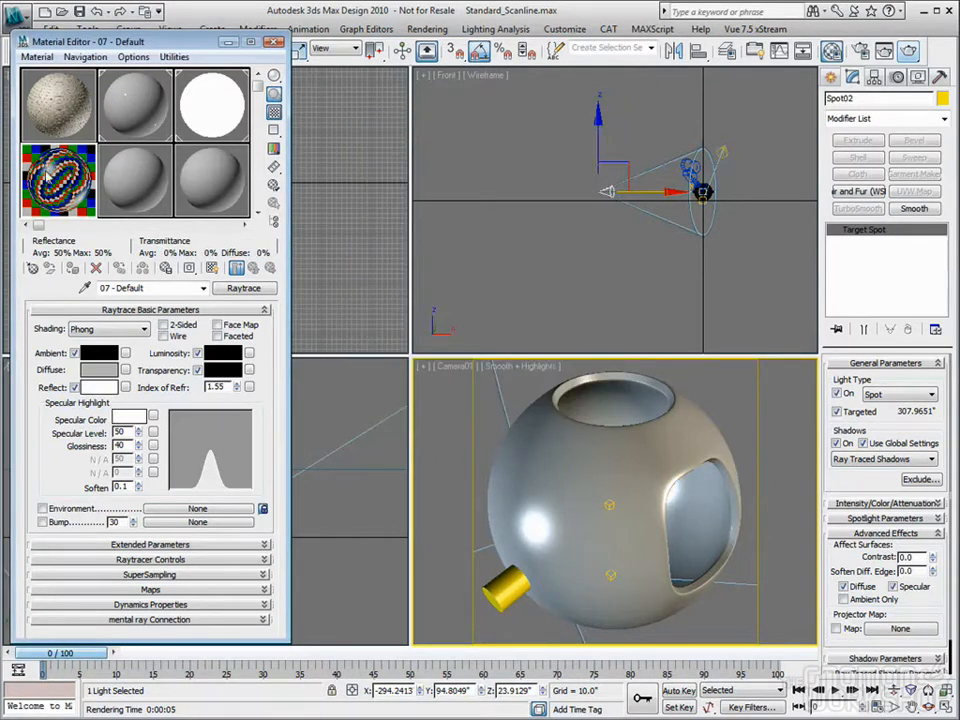
Assign the 07 - Default Raytrace material to the sphere, then render the Camera01 view and close the rendered frame
{"action": "left_click", "coordinate": [565, 450]}
{"action": "left_click", "coordinate": [557, 408]}
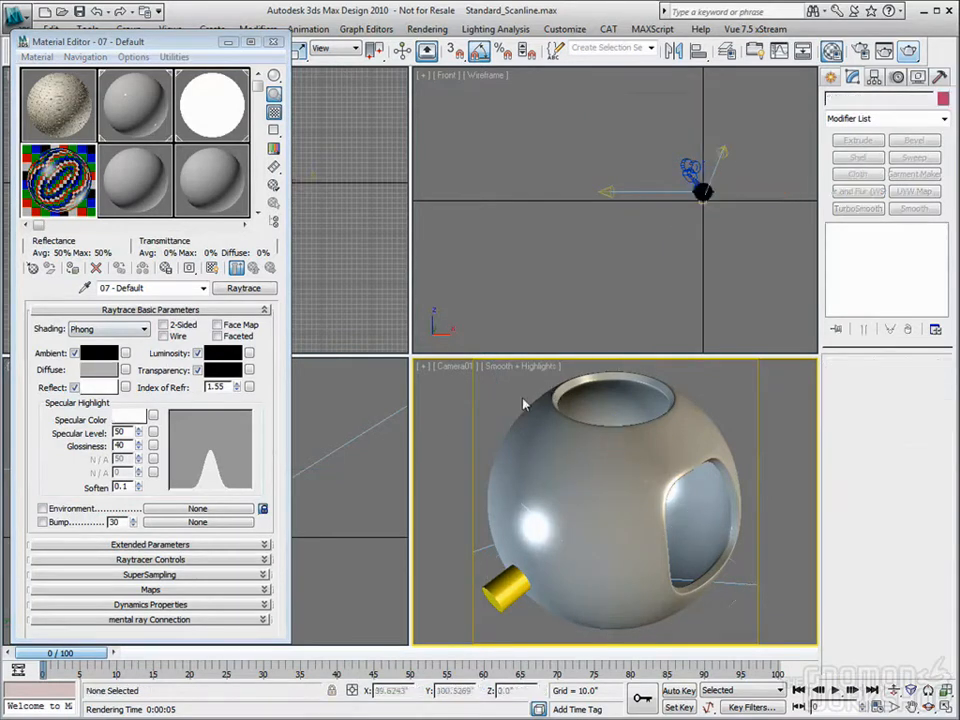
{"action": "left_click", "coordinate": [557, 408]}
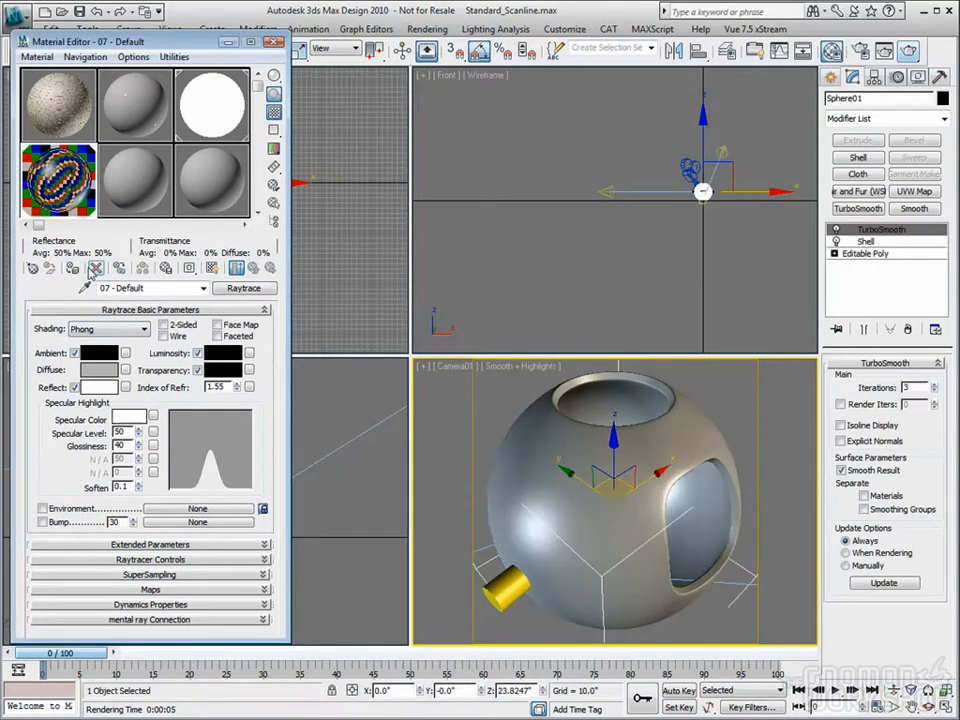
{"action": "left_click", "coordinate": [908, 51]}
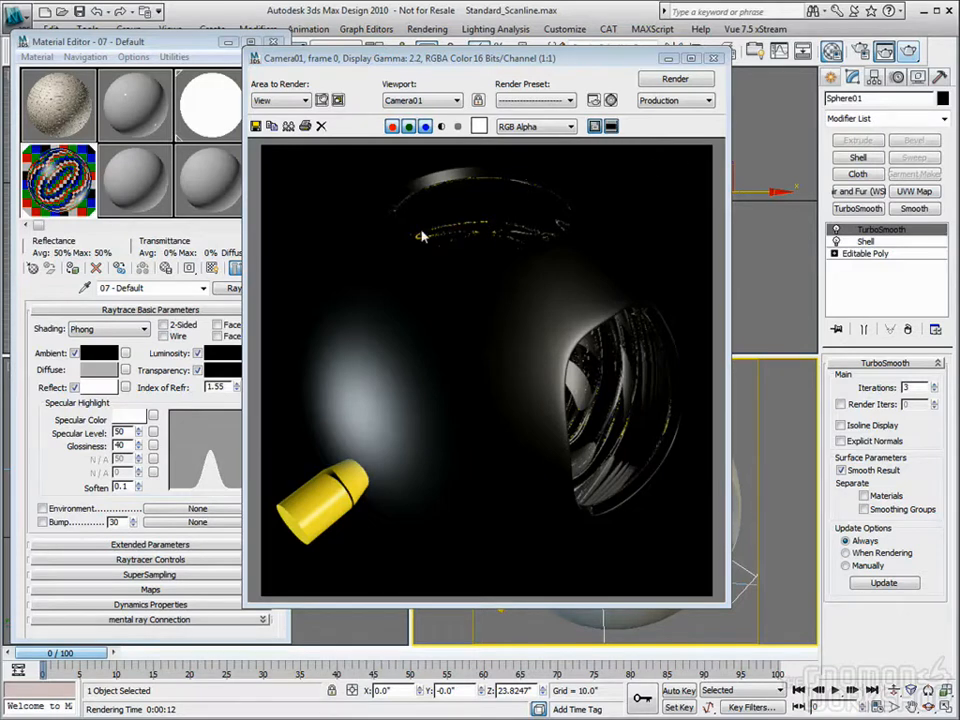
{"action": "left_click_drag", "start_coordinate": [548, 58], "coordinate": [595, 42]}
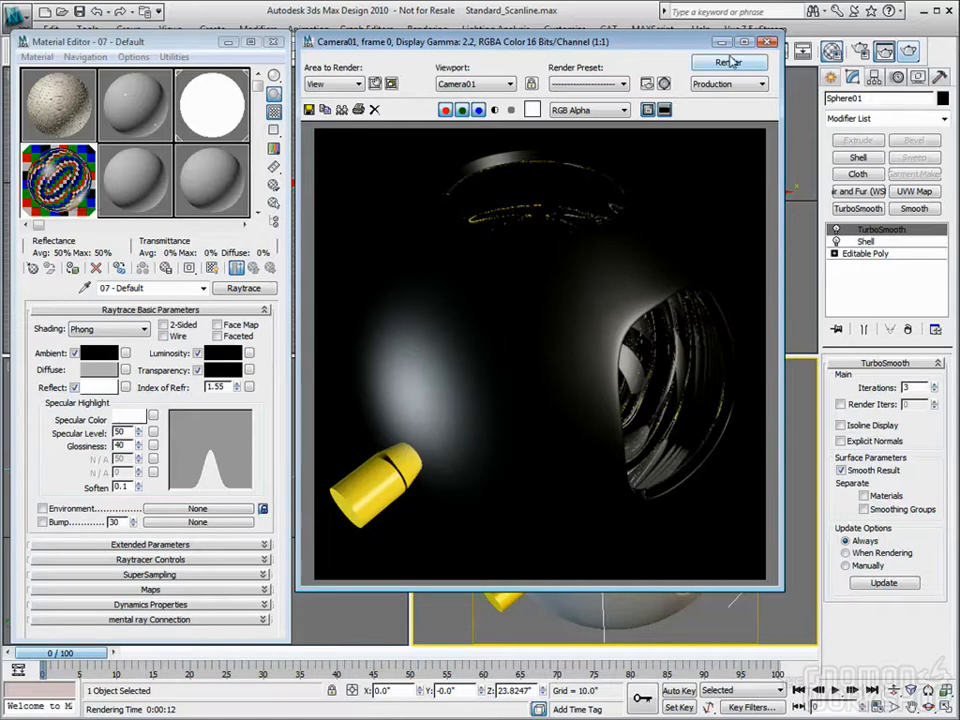
{"action": "left_click", "coordinate": [767, 41]}
Unhide the White_cards layer through the layer manager
{"action": "left_click", "coordinate": [727, 50]}
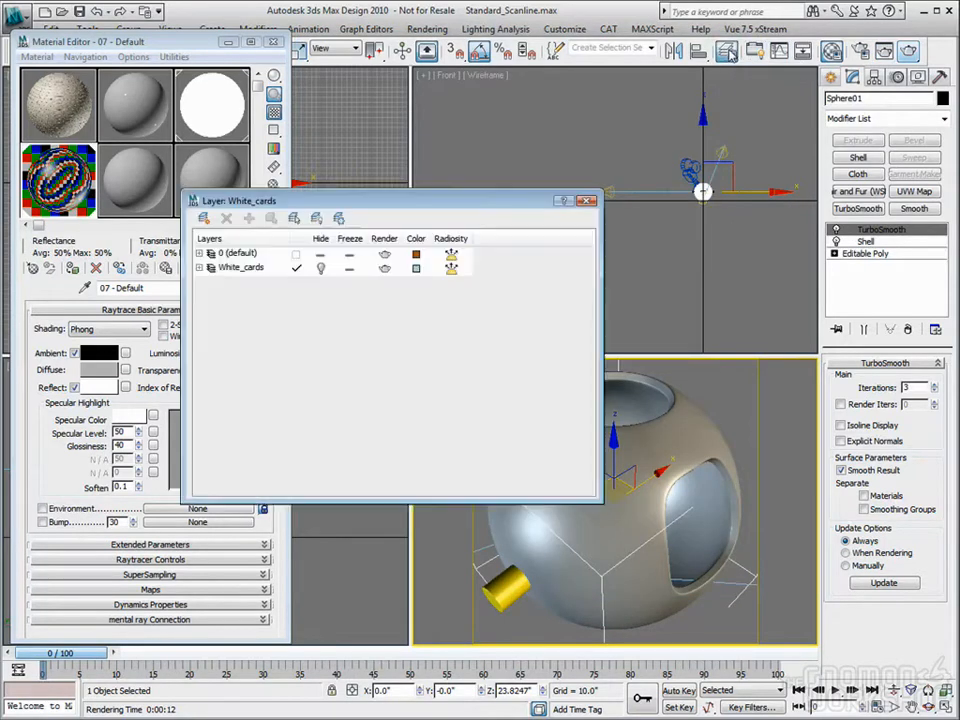
{"action": "left_click", "coordinate": [319, 275]}
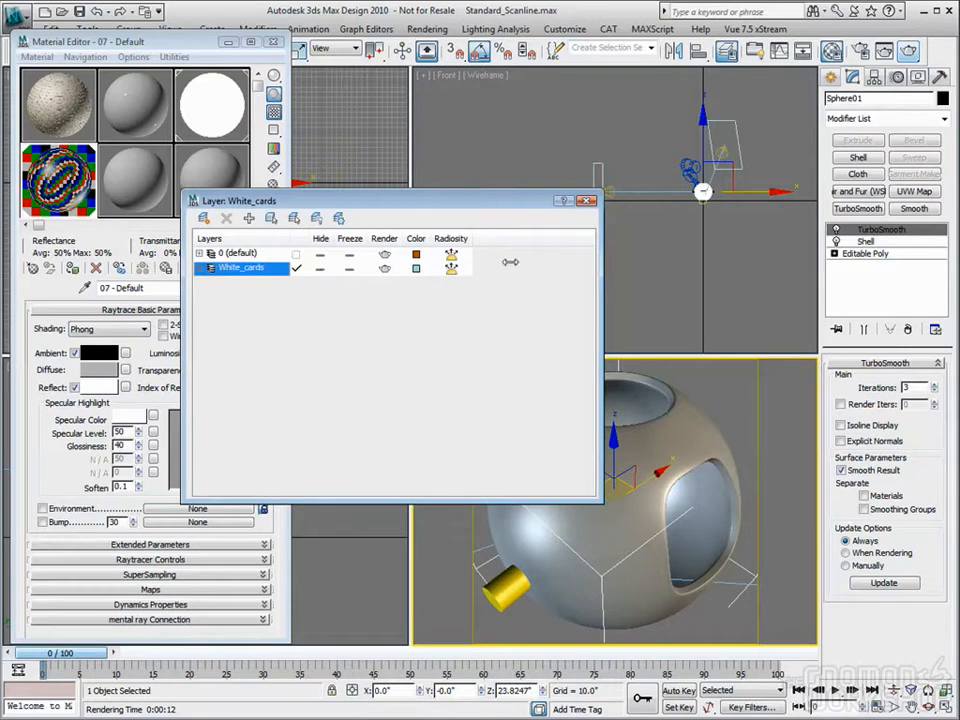
{"action": "left_click", "coordinate": [587, 200]}
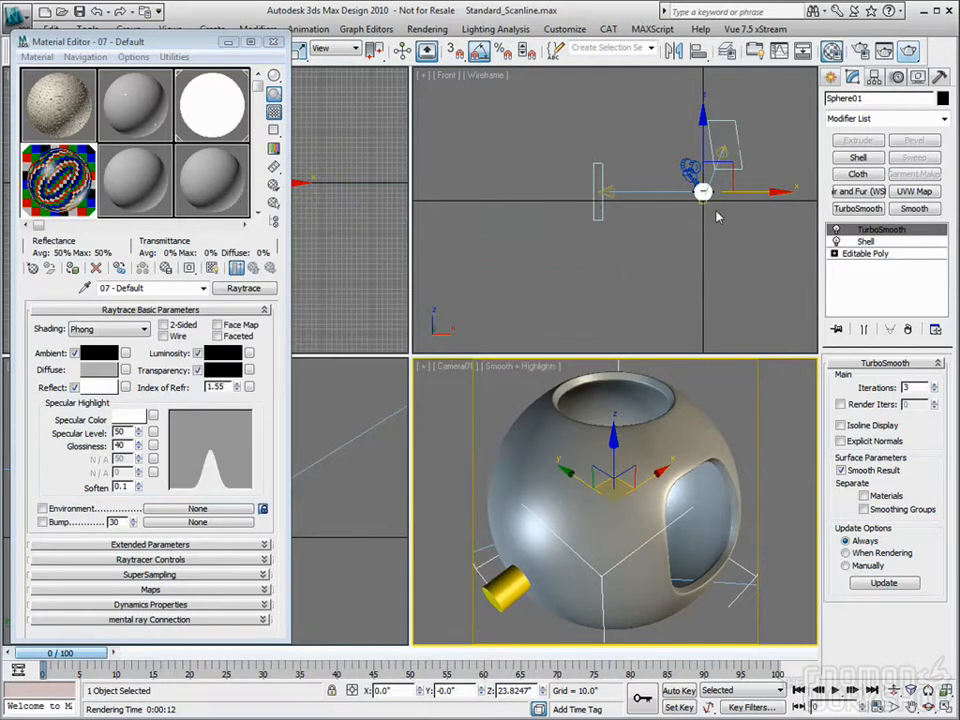
Render the Camera01 view with the white cards and show the 04 - Default material's settings for comparison
{"action": "left_click", "coordinate": [908, 50]}
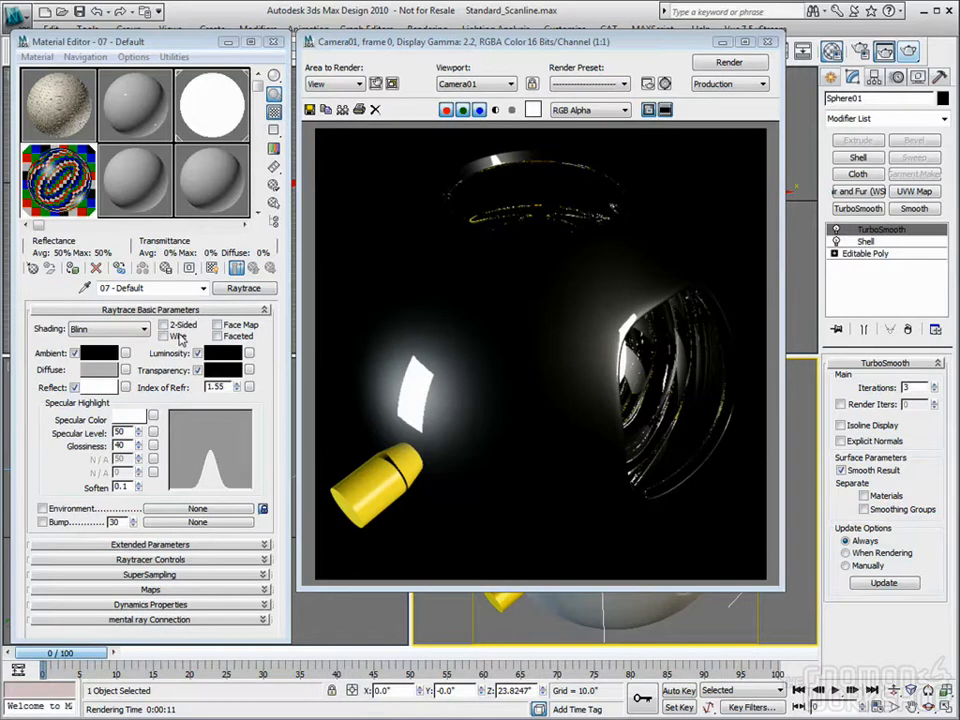
{"action": "left_click", "coordinate": [140, 110]}
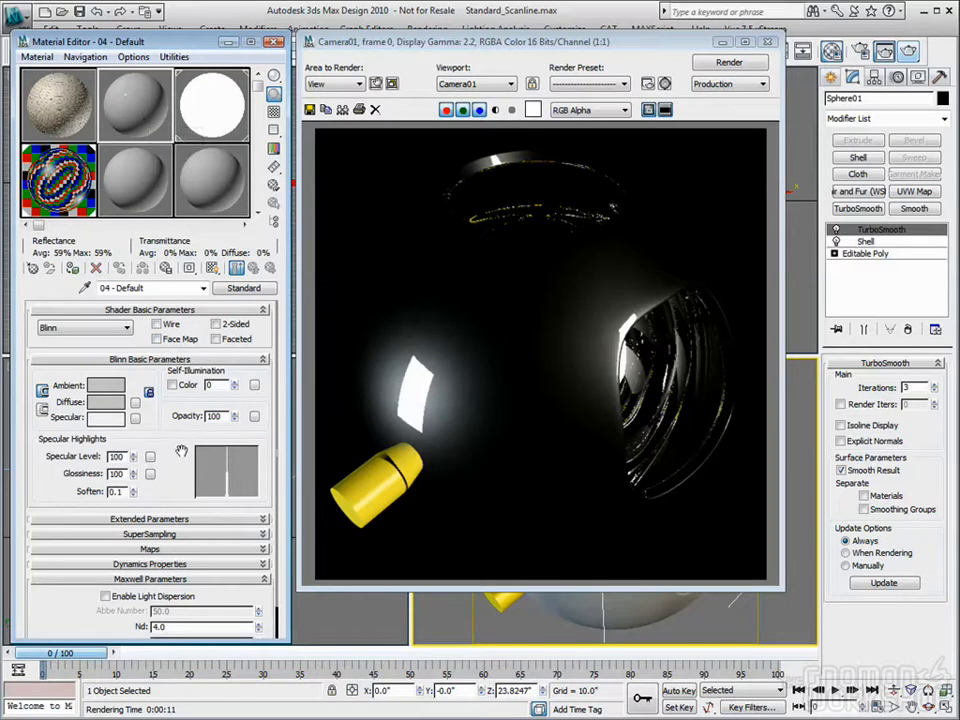
Add a Raytrace map to the Reflection slot of the 04 - Default material and return to the parent material
{"action": "scroll", "coordinate": [181, 451], "scroll_direction": "down", "scroll_amount": 1}
{"action": "left_click", "coordinate": [154, 548]}
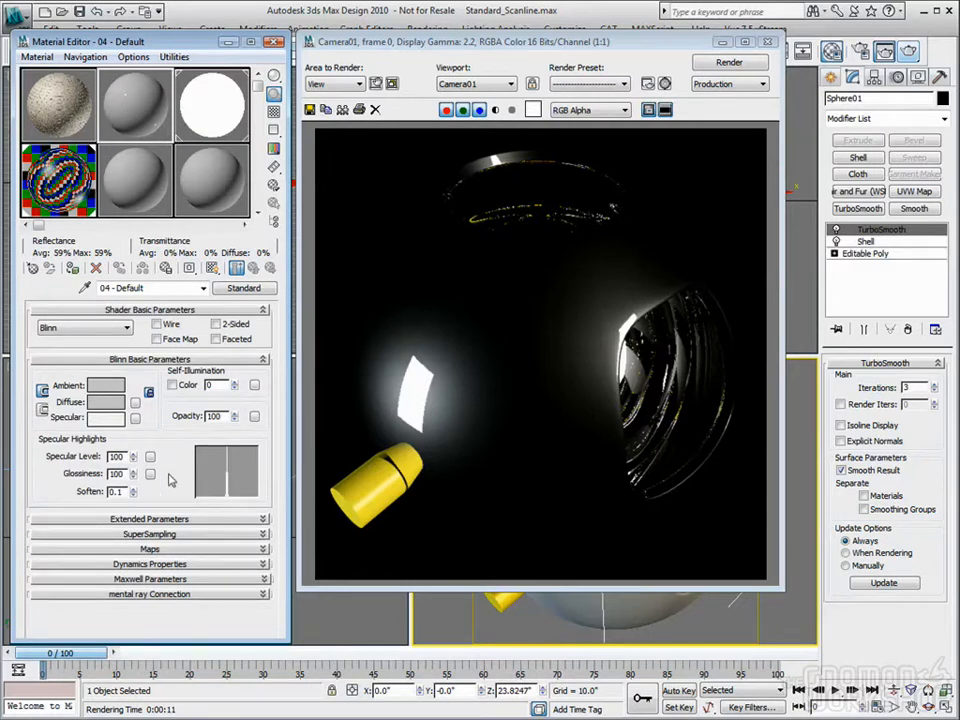
{"action": "left_click", "coordinate": [181, 550]}
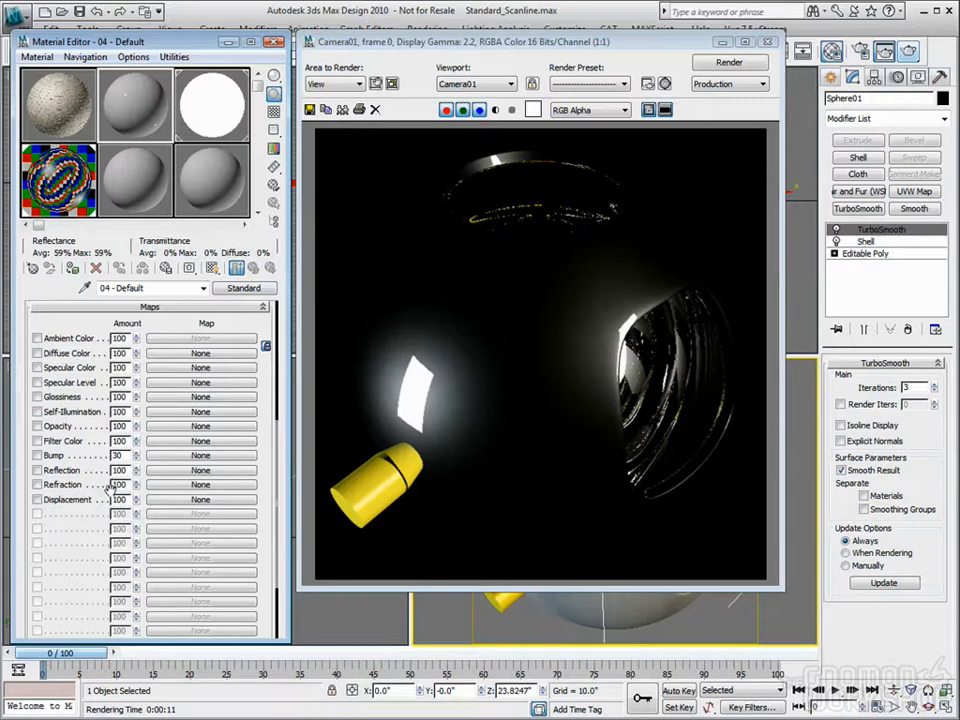
{"action": "left_click", "coordinate": [200, 470]}
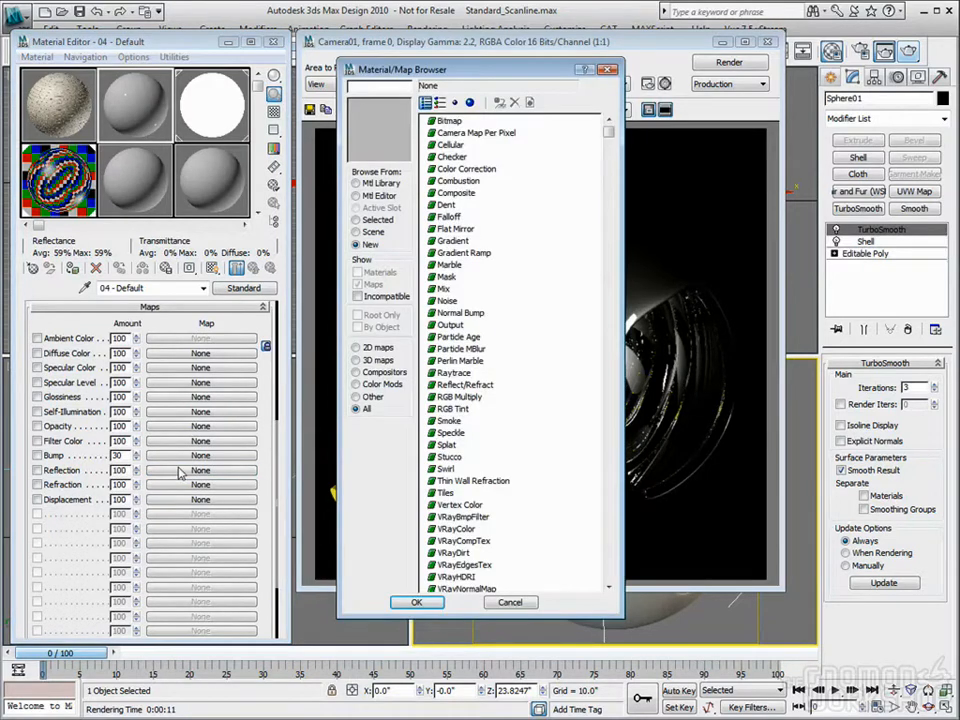
{"action": "left_click", "coordinate": [455, 373]}
{"action": "double_click", "coordinate": [455, 373]}
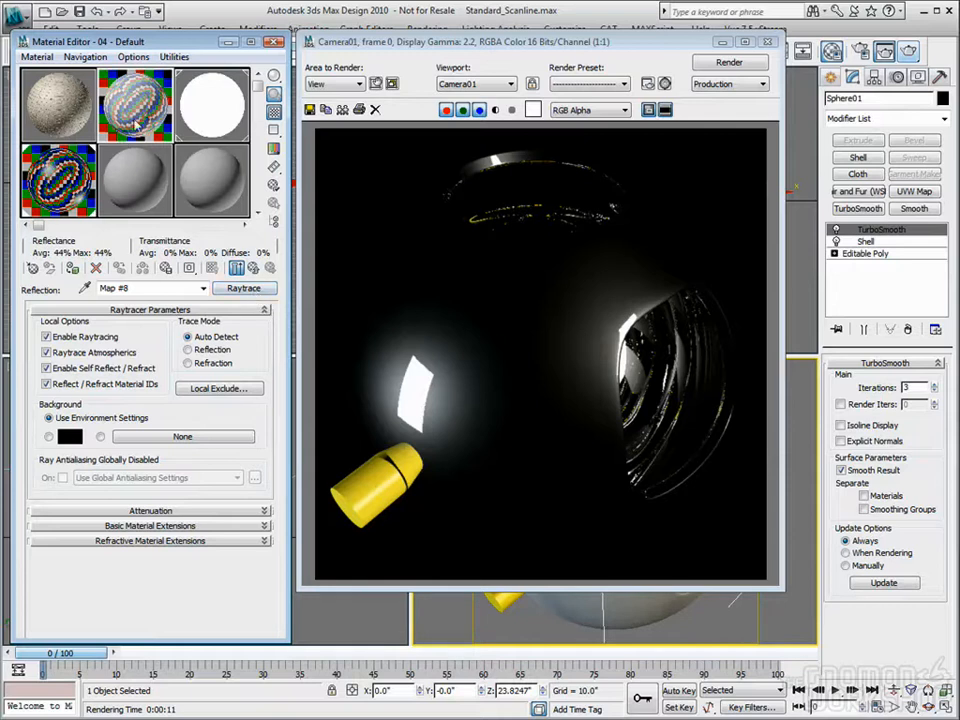
{"action": "left_click", "coordinate": [254, 269]}
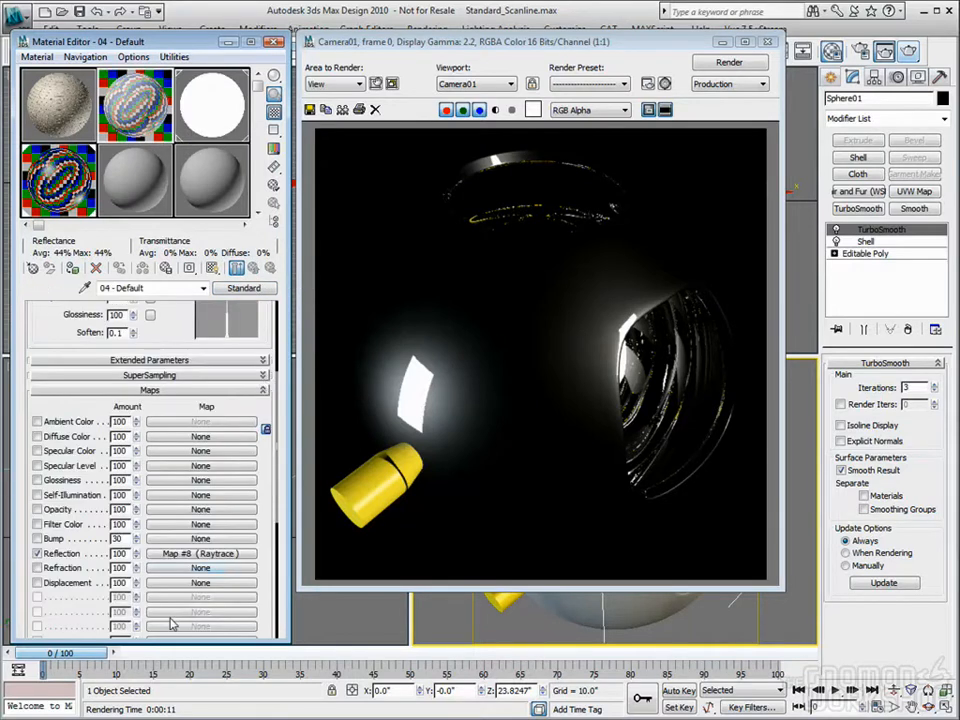
Darken the diffuse color of the 04 - Default material to near-black and accept it
{"action": "left_click_drag", "start_coordinate": [175, 320], "coordinate": [197, 525]}
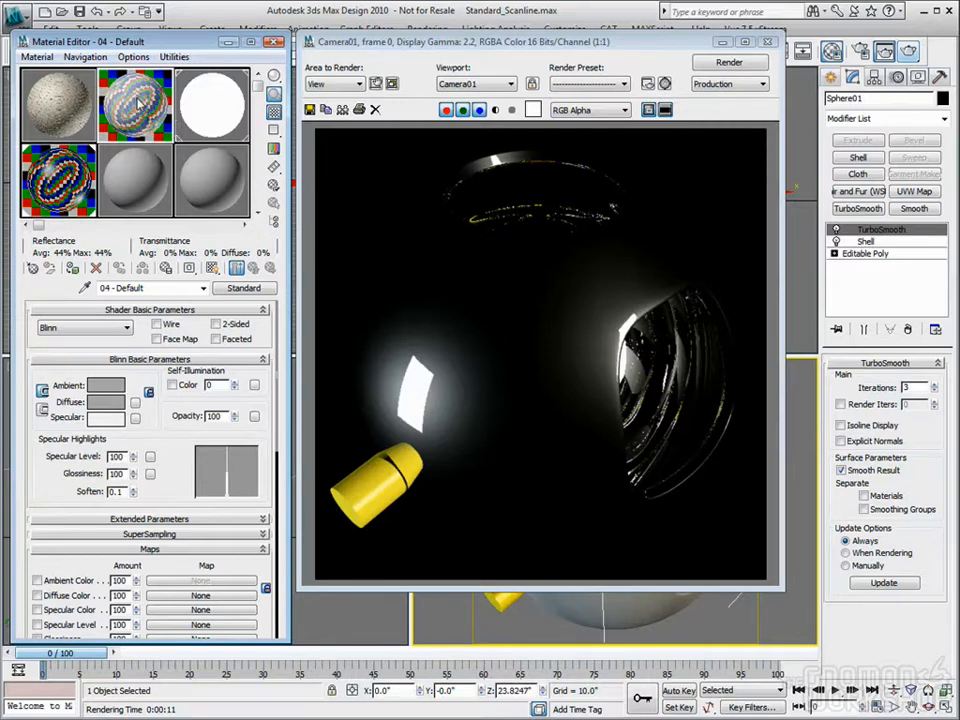
{"action": "left_click", "coordinate": [112, 402]}
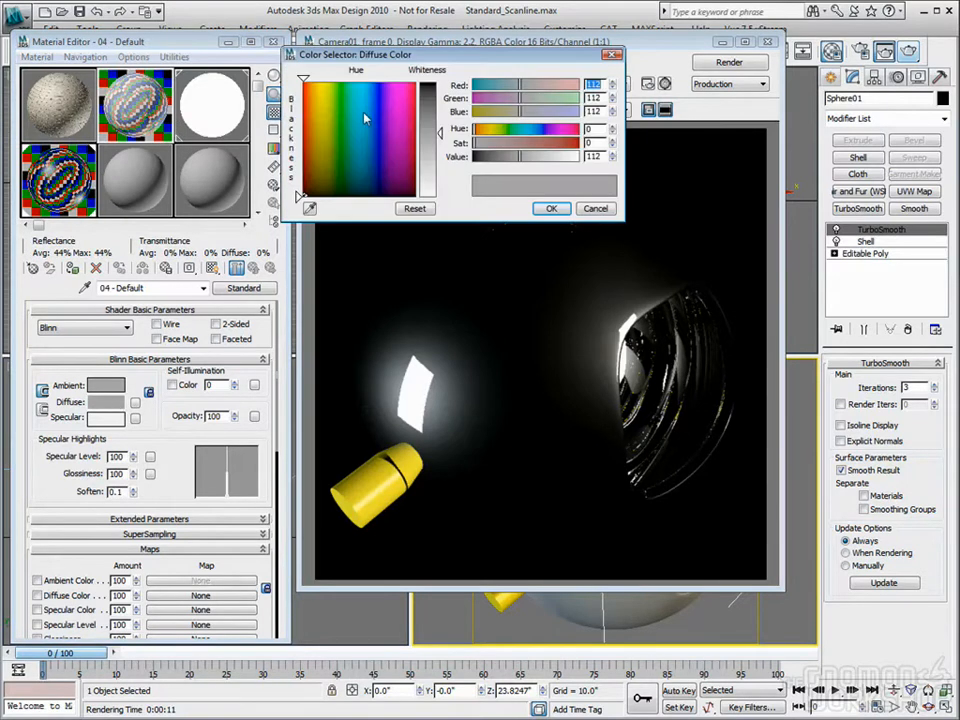
{"action": "left_click_drag", "start_coordinate": [438, 131], "coordinate": [447, 88]}
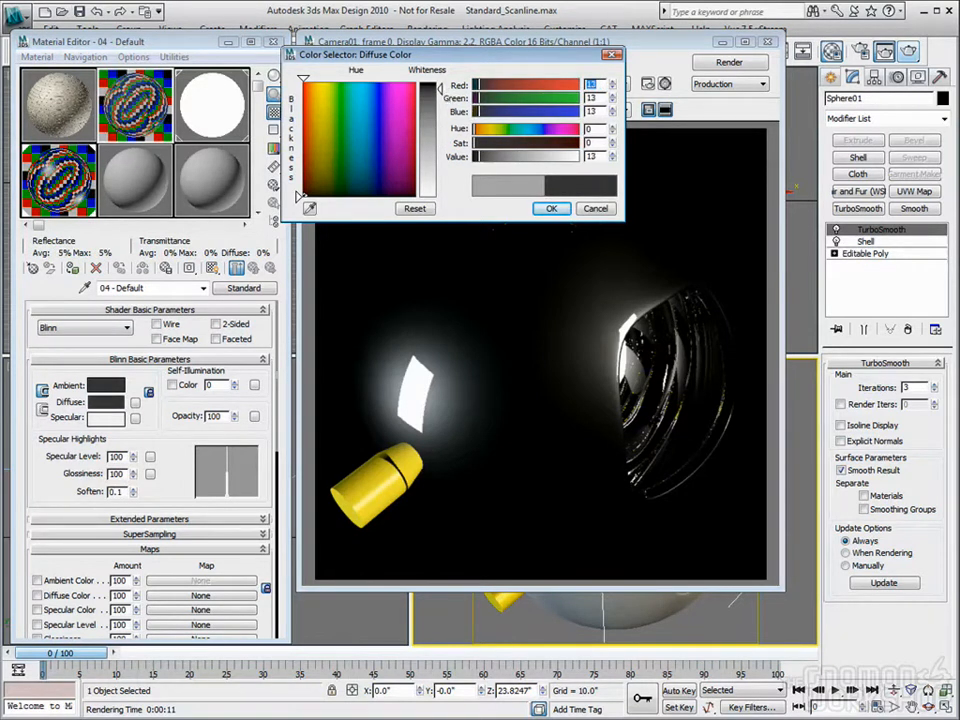
{"action": "left_click", "coordinate": [559, 211]}
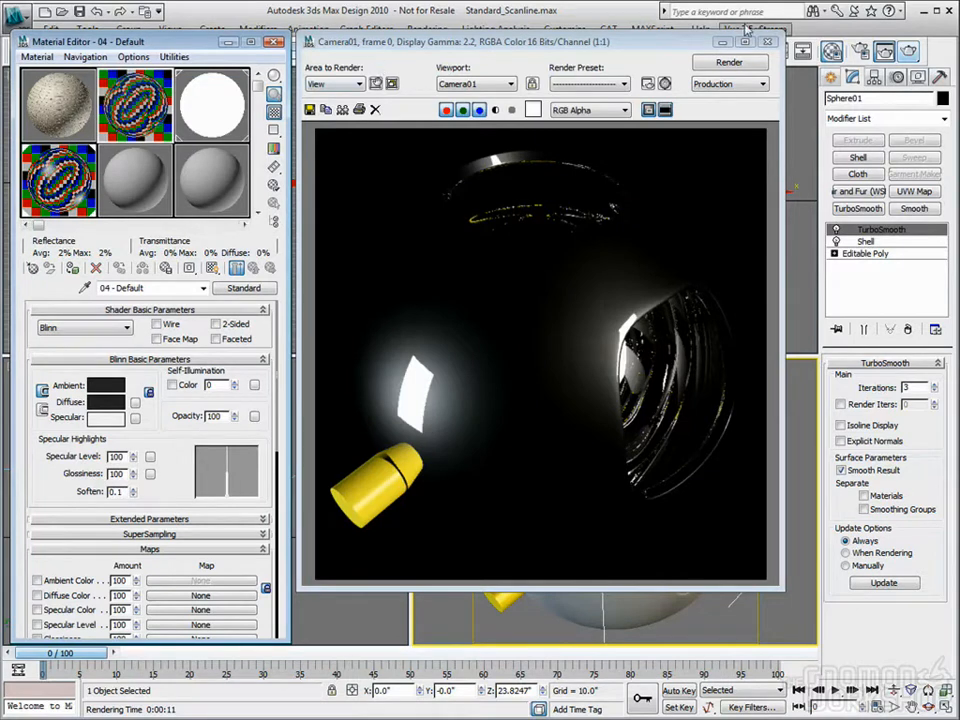
Close the old rendered frame, assign the 04 - Default material to the sphere and render the Camera01 view
{"action": "left_click", "coordinate": [767, 41]}
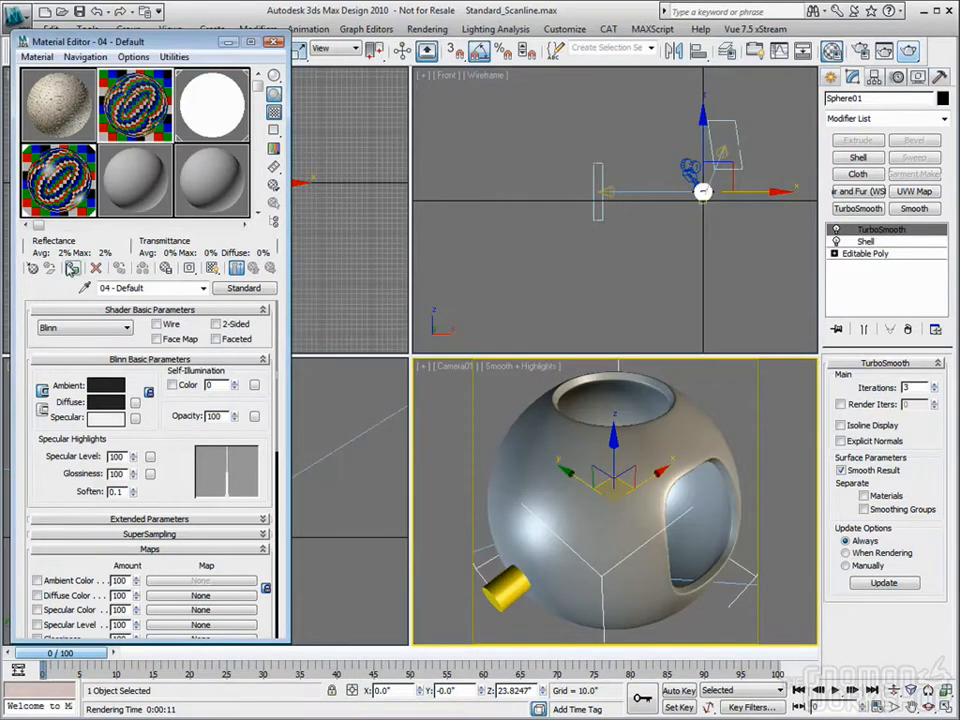
{"action": "key", "text": "shift+q"}
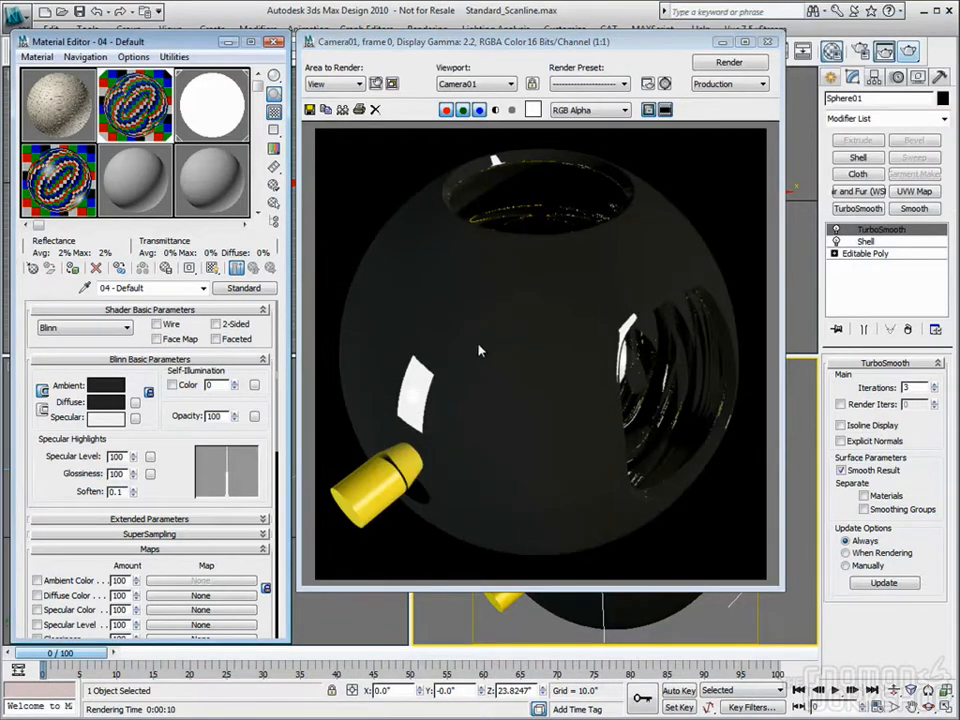
Lower the material's specular highlights to Specular Level 47 and Glossiness 27
{"action": "double_click", "coordinate": [117, 491]}
{"action": "left_click_drag", "start_coordinate": [135, 477], "coordinate": [136, 520]}
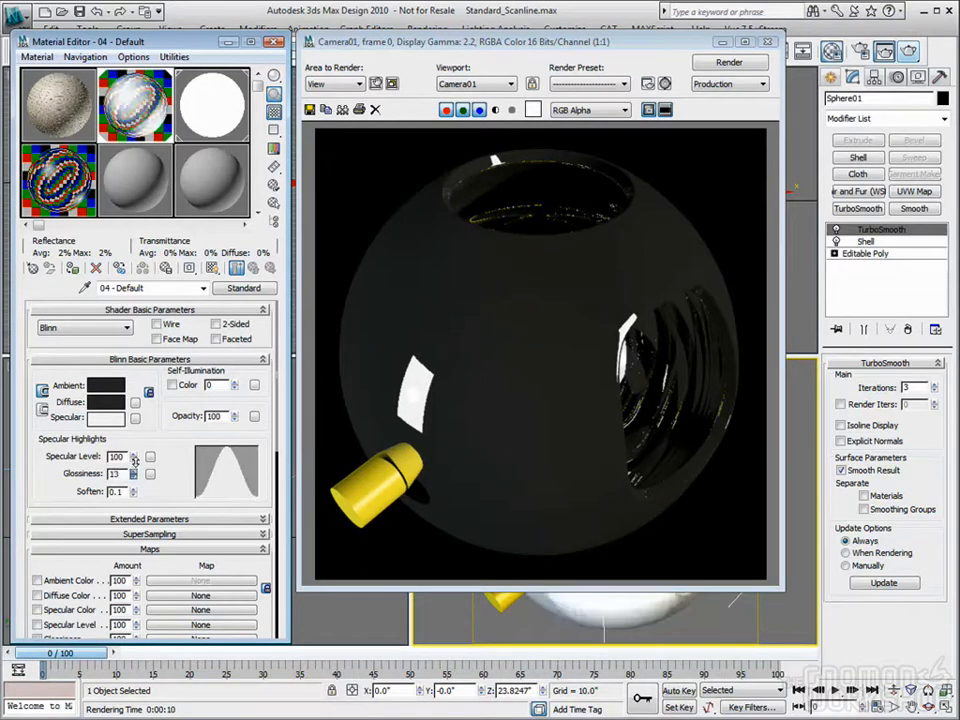
{"action": "left_click_drag", "start_coordinate": [139, 460], "coordinate": [139, 478]}
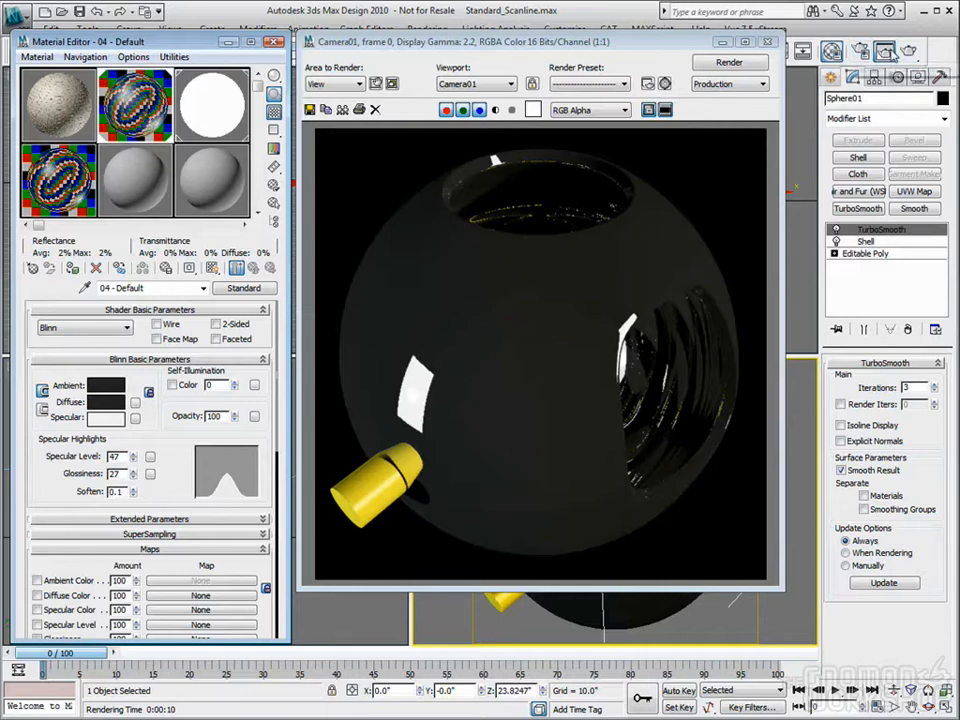
Set the material's diffuse color to pure black (0) and render the Camera01 view again
{"action": "left_click", "coordinate": [108, 401]}
{"action": "left_click_drag", "start_coordinate": [442, 86], "coordinate": [442, 81]}
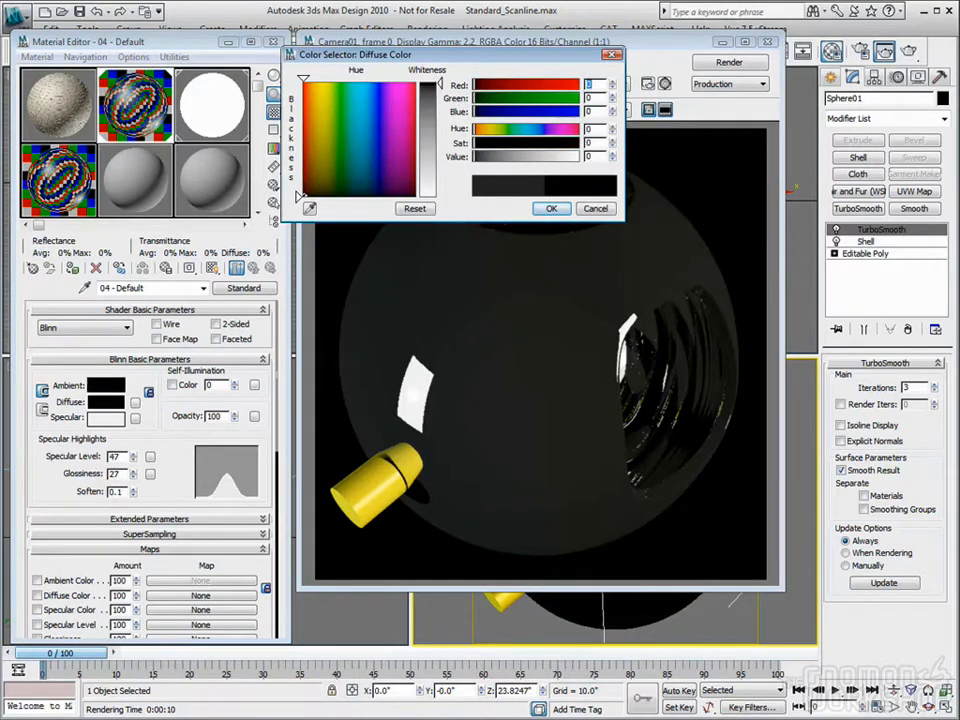
{"action": "left_click", "coordinate": [551, 208]}
{"action": "key", "text": "shift+q"}
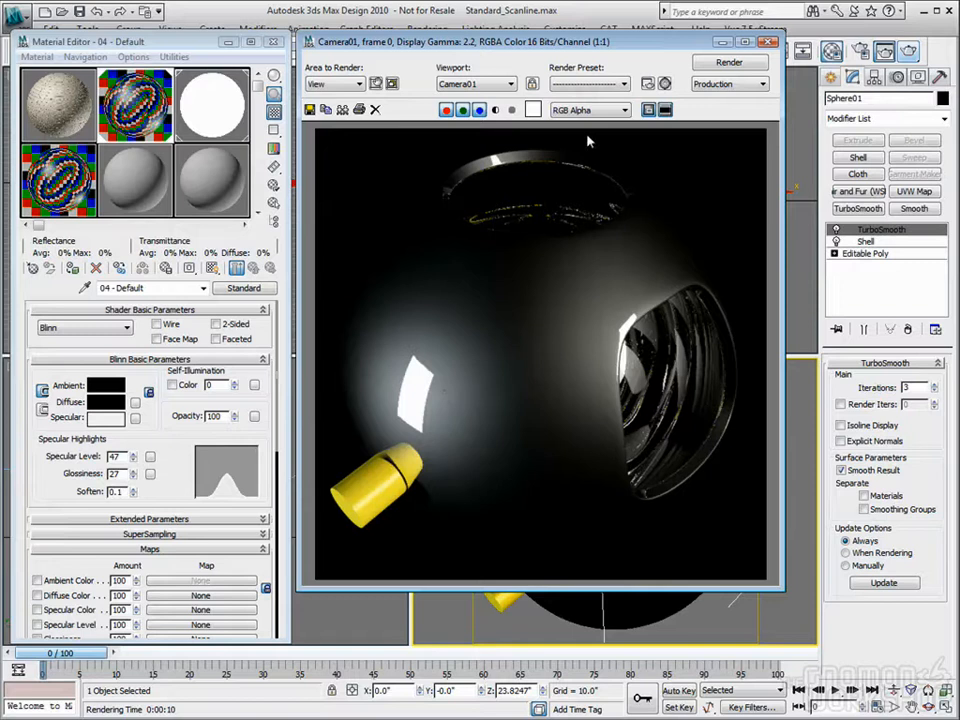
Replace the 04 - Default material with a fresh Standard material and close the rendered frame
{"action": "left_click", "coordinate": [120, 125]}
{"action": "left_click", "coordinate": [246, 288]}
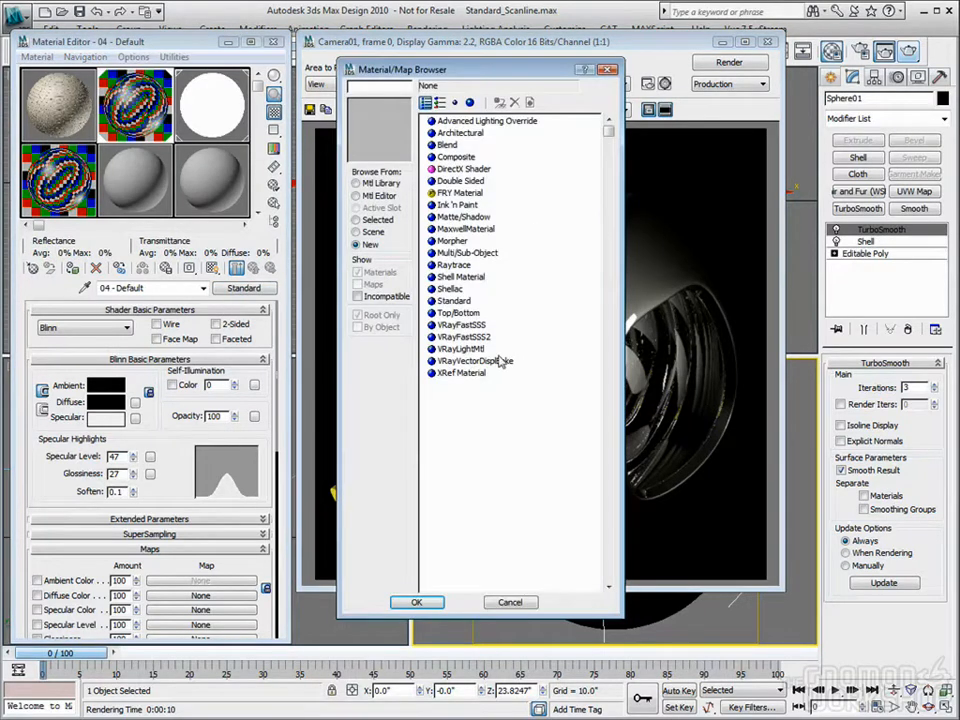
{"action": "double_click", "coordinate": [455, 303]}
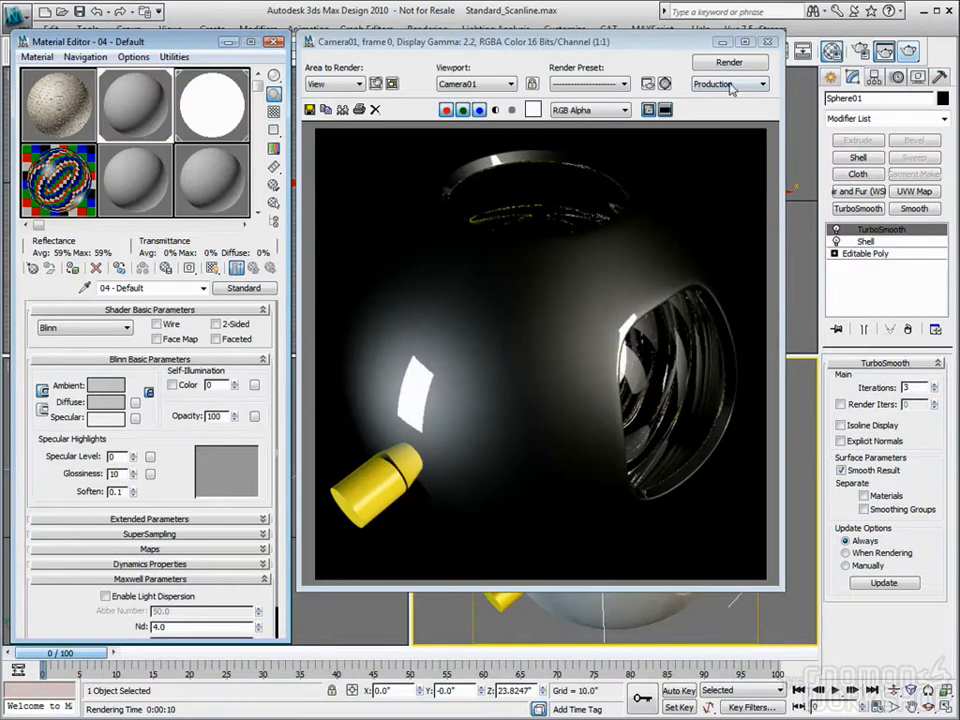
{"action": "left_click", "coordinate": [768, 43]}
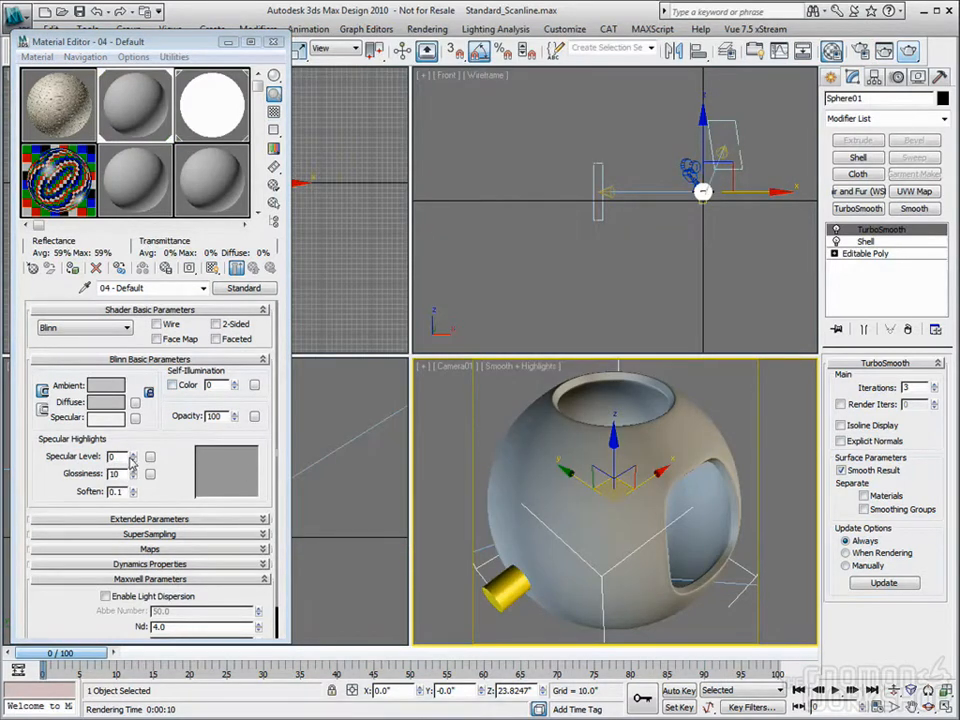
Show the new Standard material's map slots and unlock the ambient color map from the diffuse color map
{"action": "scroll", "coordinate": [132, 456], "scroll_direction": "down", "scroll_amount": 2}
{"action": "left_click", "coordinate": [182, 510]}
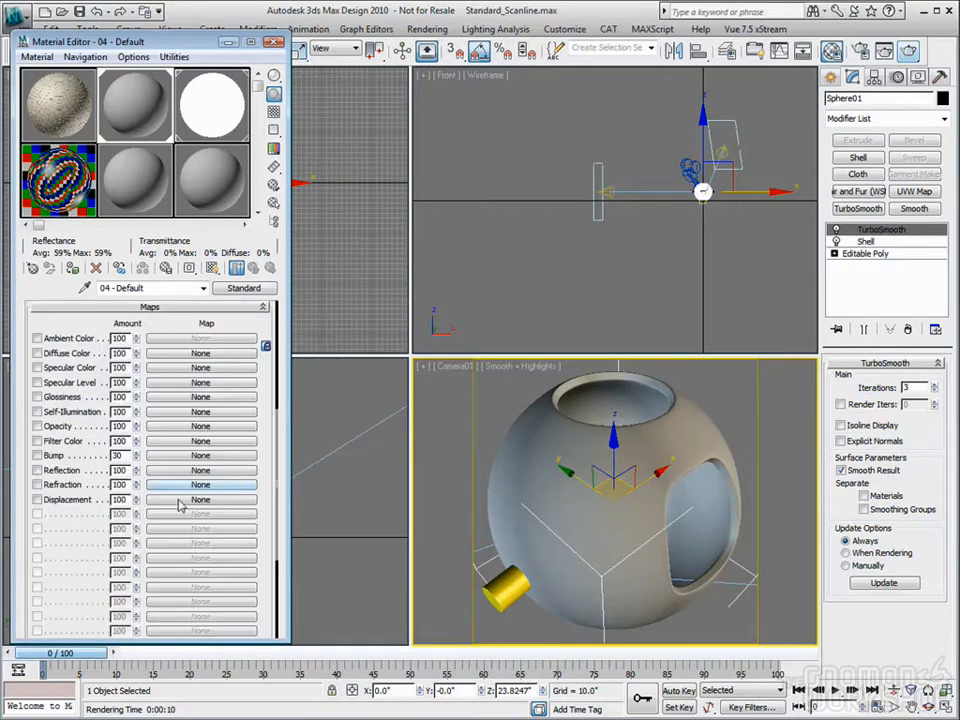
{"action": "scroll", "coordinate": [270, 365], "scroll_direction": "up", "scroll_amount": 2}
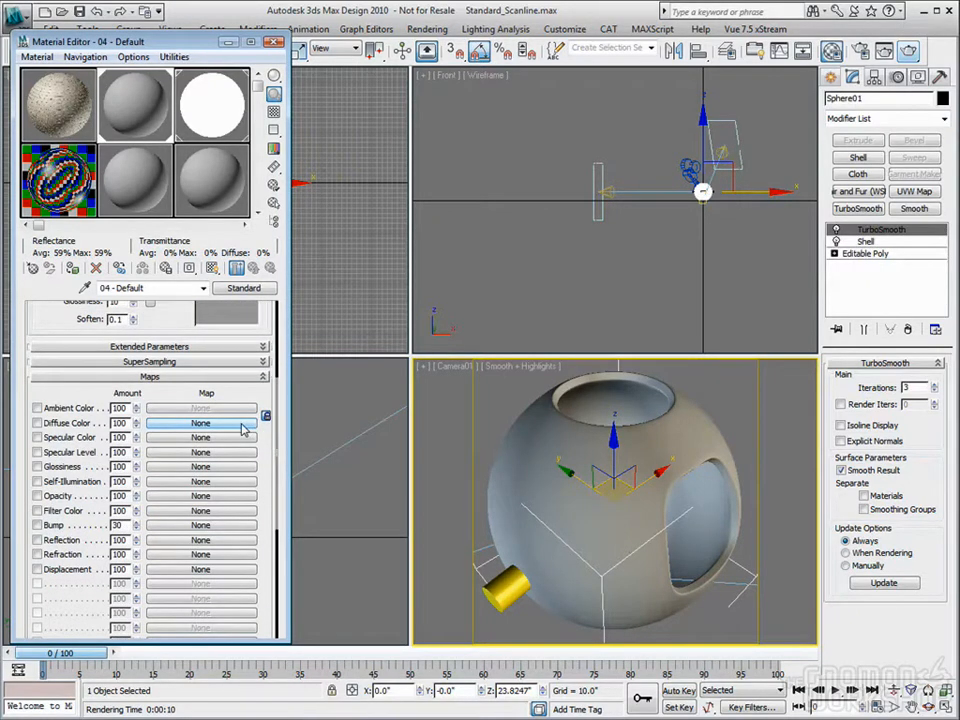
{"action": "scroll", "coordinate": [241, 428], "scroll_direction": "up", "scroll_amount": 4}
Clear the object selection and set the 04 - Default material's diffuse color to dark grey (44)
{"action": "key", "text": "ctrl+d"}
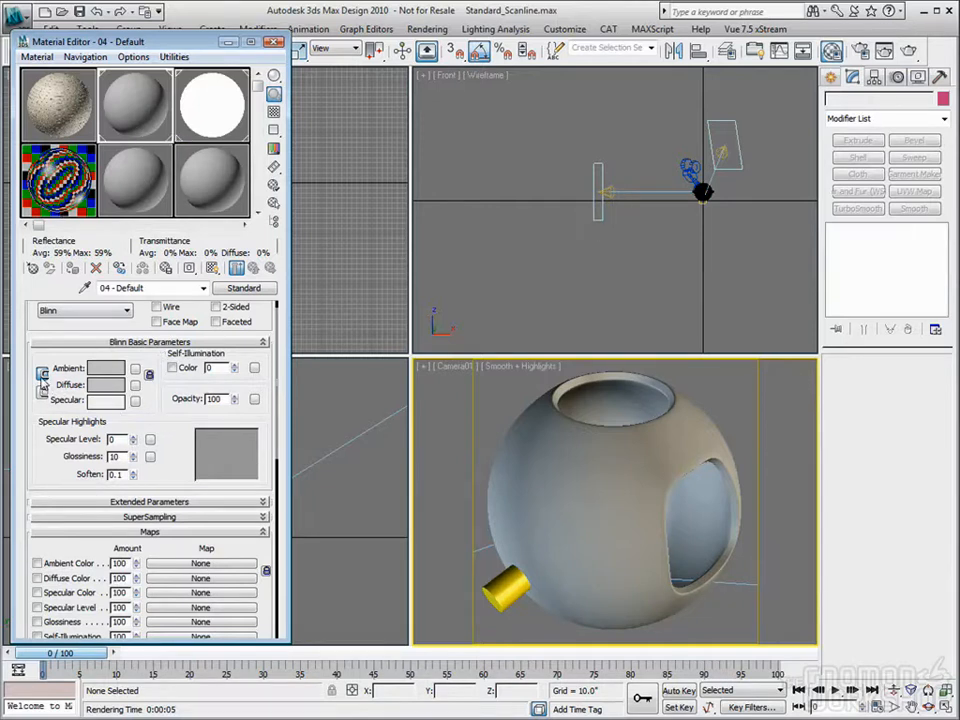
{"action": "left_click", "coordinate": [114, 380]}
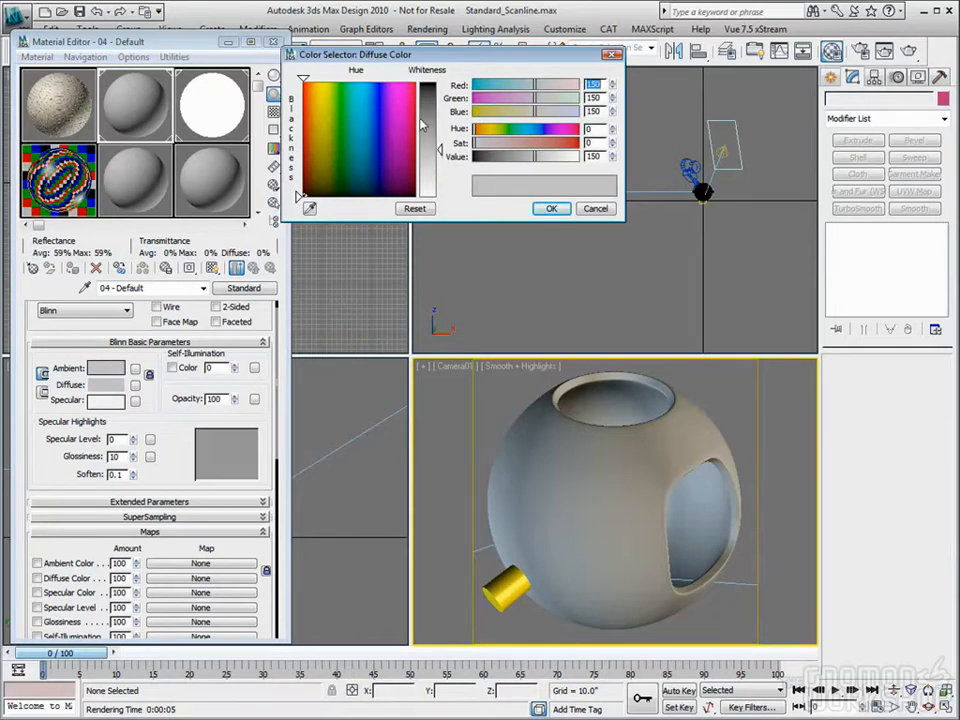
{"action": "left_click_drag", "start_coordinate": [421, 123], "coordinate": [426, 100]}
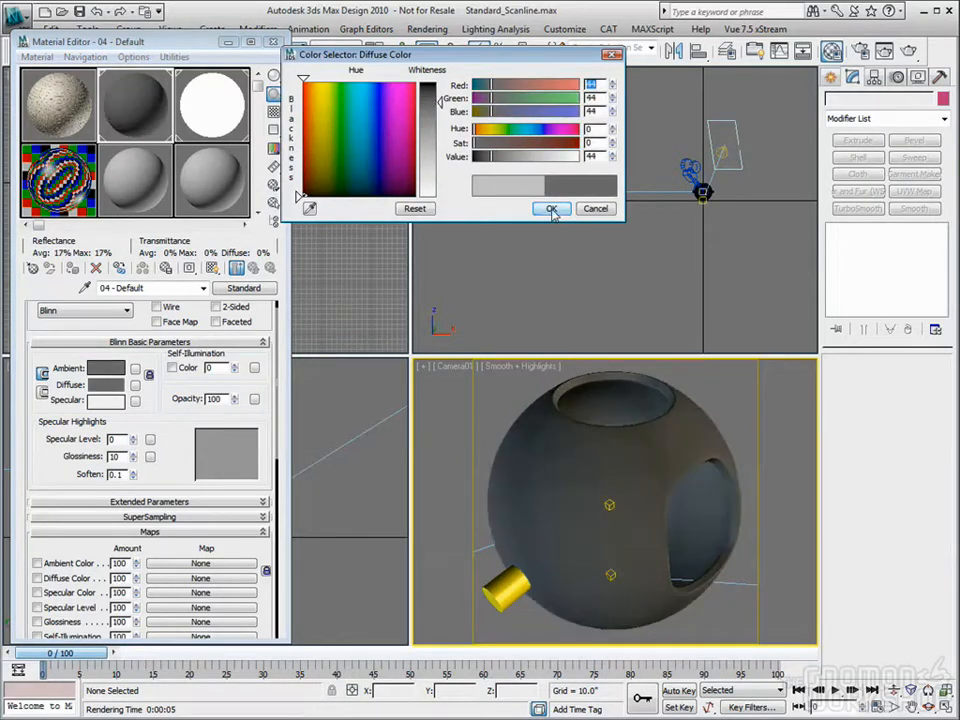
{"action": "left_click", "coordinate": [551, 209]}
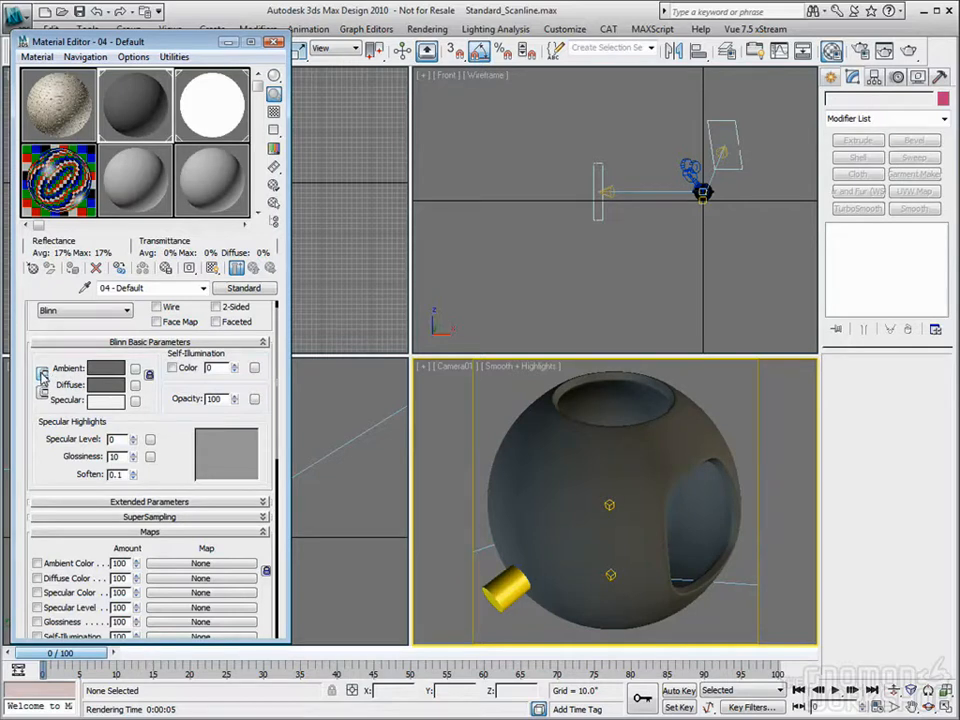
Unlock the ambient color from the diffuse color and set it to red (187, 7, 7)
{"action": "left_click", "coordinate": [107, 371]}
{"action": "left_click", "coordinate": [414, 118]}
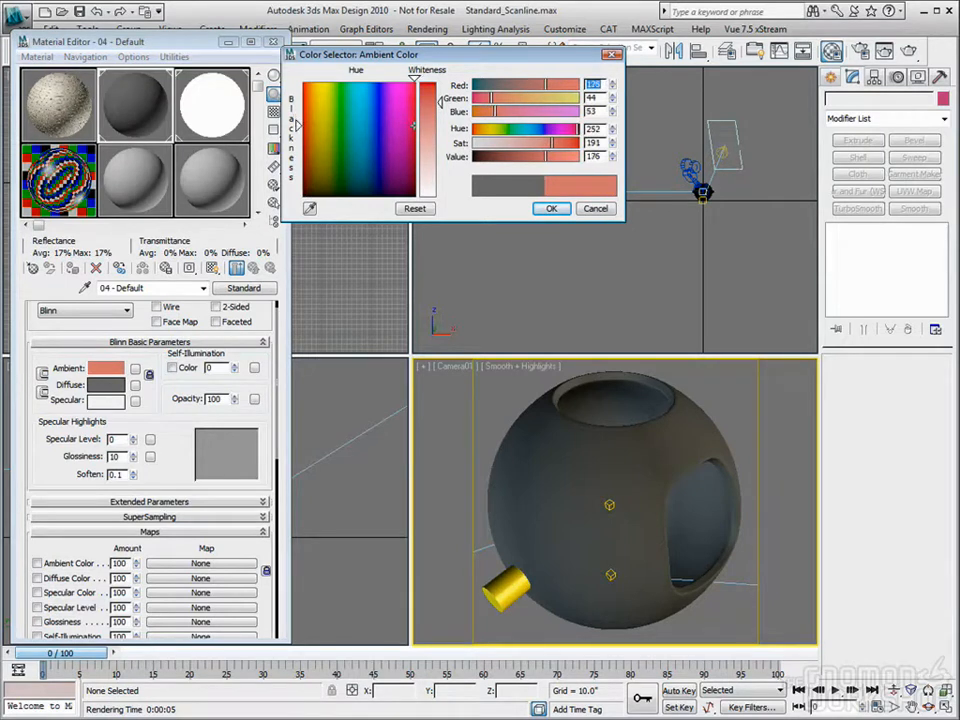
{"action": "left_click", "coordinate": [414, 125]}
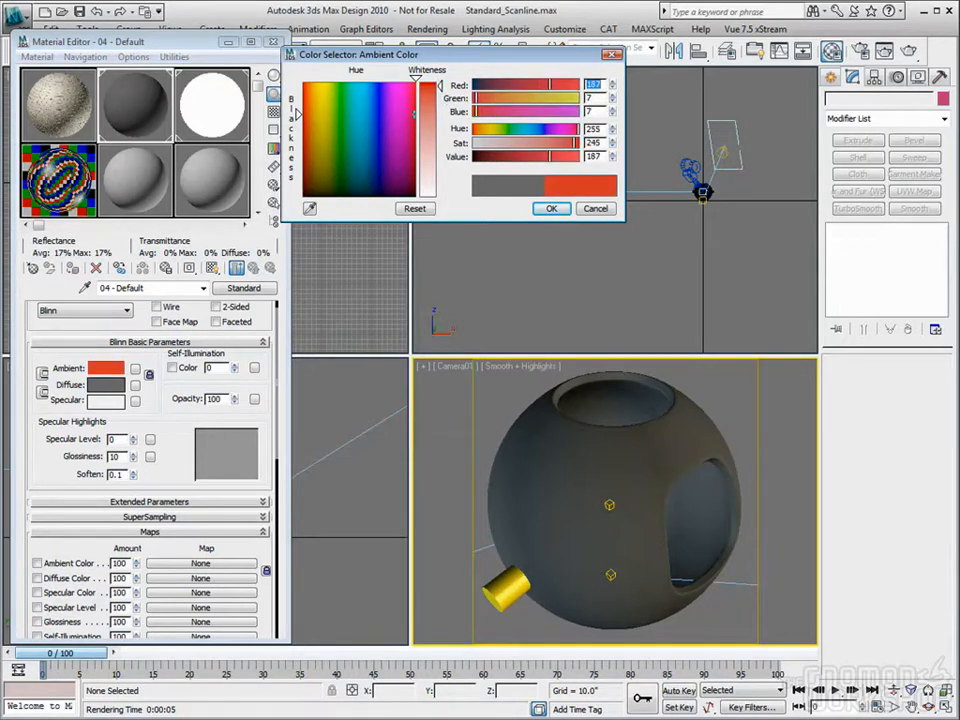
{"action": "left_click", "coordinate": [550, 208]}
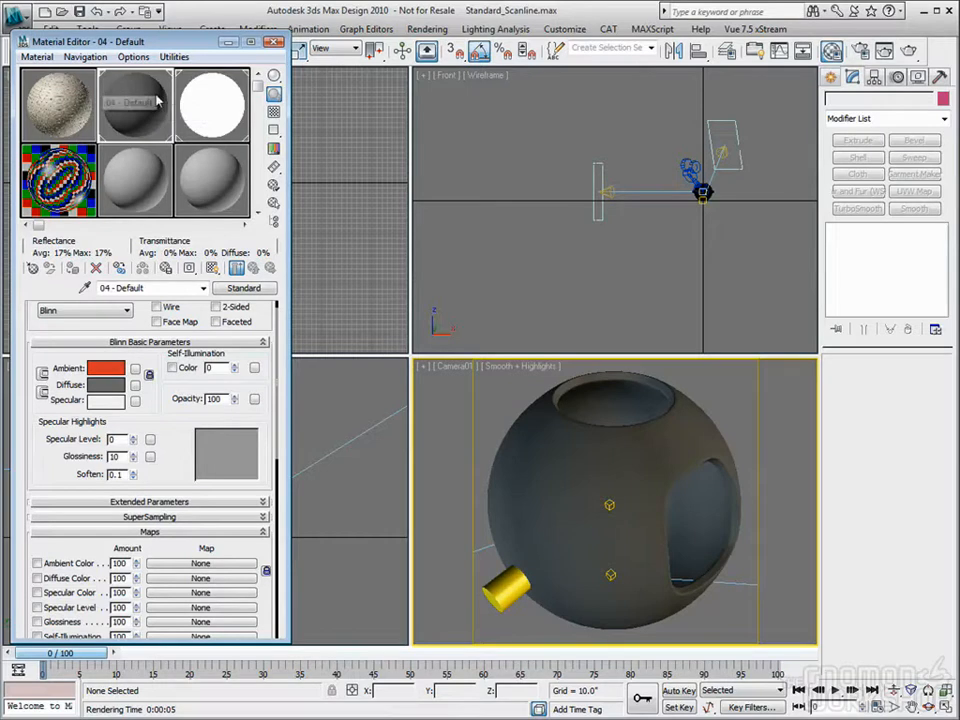
{"action": "mouse_move", "coordinate": [233, 368]}
{"action": "left_mouse_down"}
{"action": "mouse_move", "coordinate": [233, 360]}
{"action": "mouse_move", "coordinate": [232, 373]}
{"action": "left_mouse_up"}
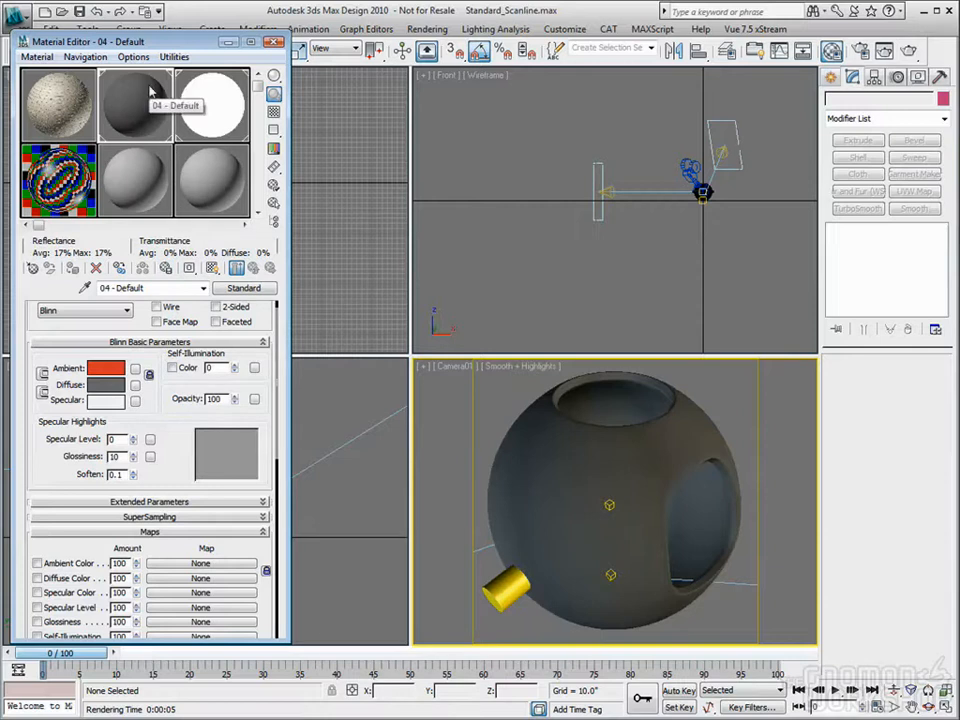
Move the Material Editor aside and open the global Ambient light color for editing in the environment settings
{"action": "left_click_drag", "start_coordinate": [132, 41], "coordinate": [142, 35]}
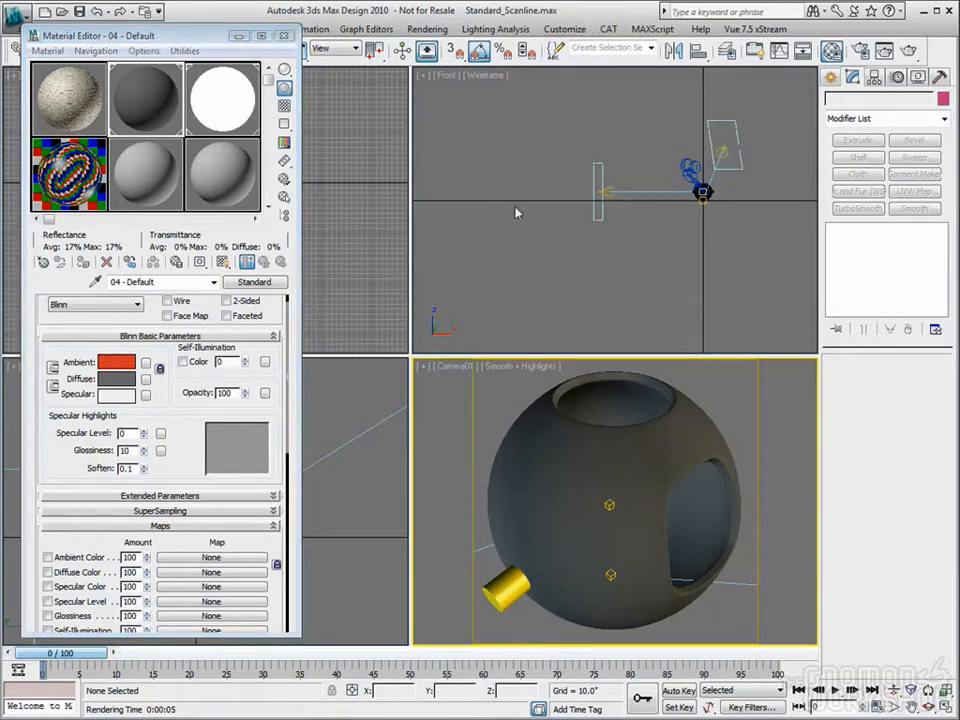
{"action": "key", "text": "8"}
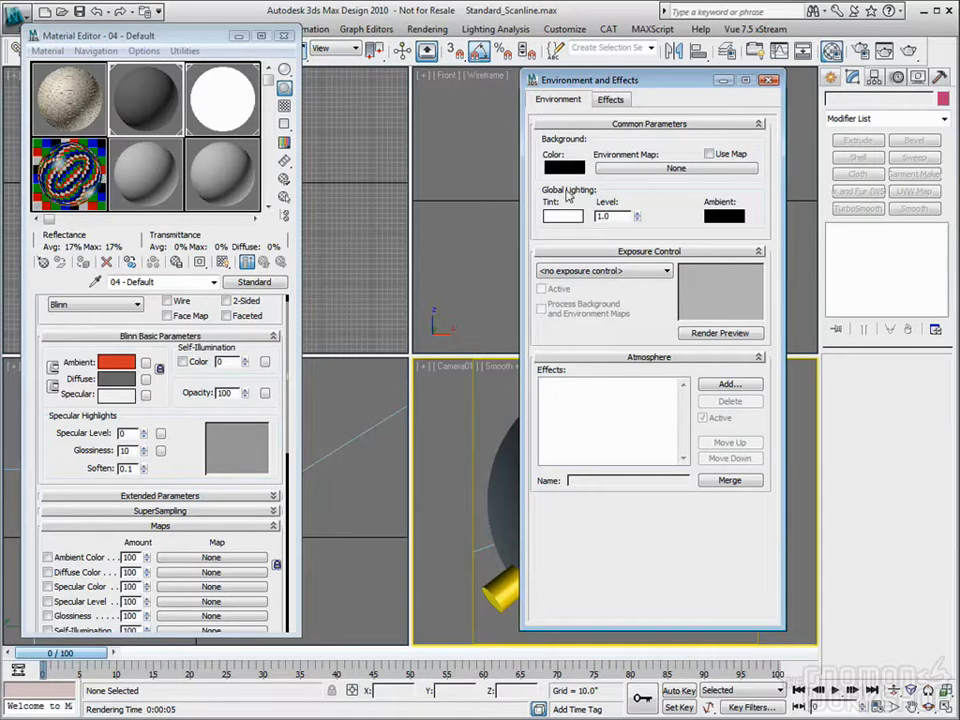
{"action": "left_click", "coordinate": [723, 215]}
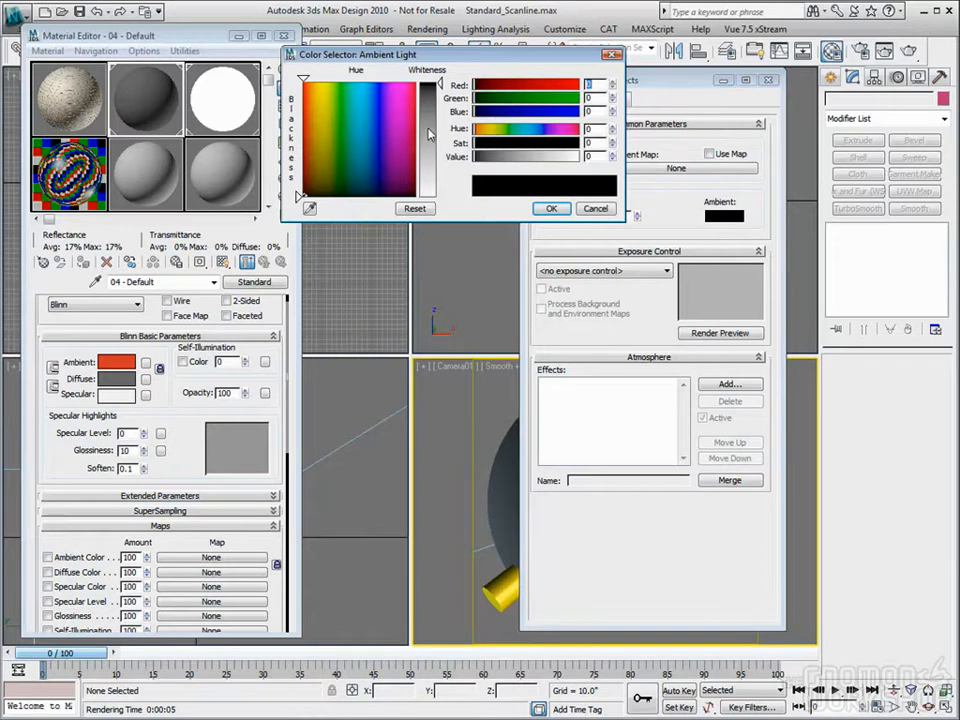
Set the global ambient light to a mid-grey with value 131 and render the camera view
{"action": "left_click_drag", "start_coordinate": [428, 135], "coordinate": [437, 140]}
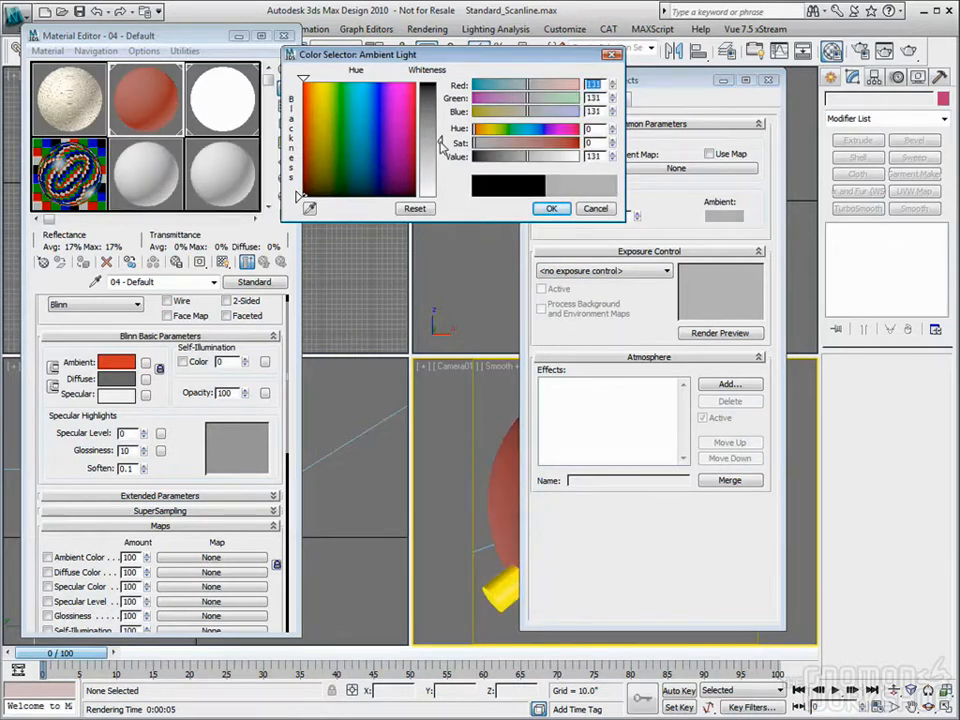
{"action": "left_click", "coordinate": [550, 208]}
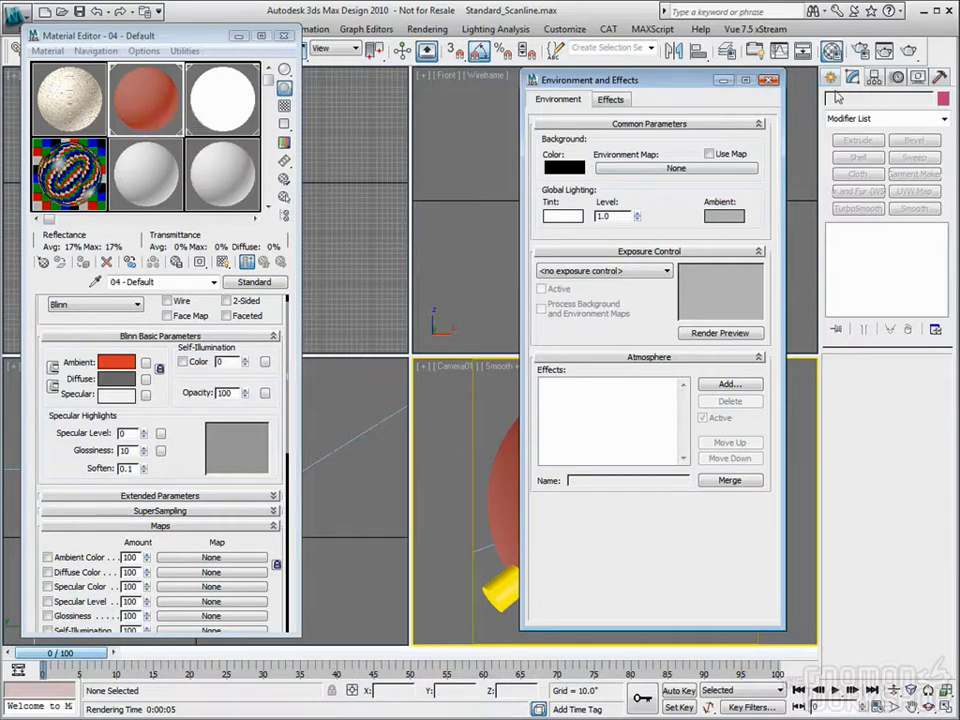
{"action": "left_click", "coordinate": [768, 80]}
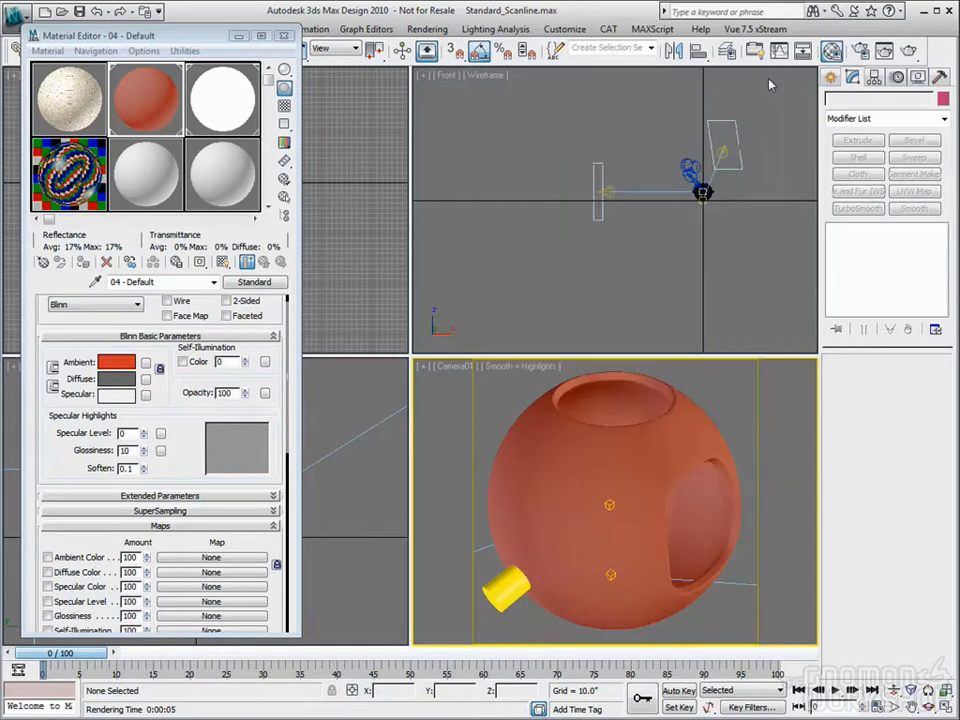
{"action": "left_click", "coordinate": [908, 50]}
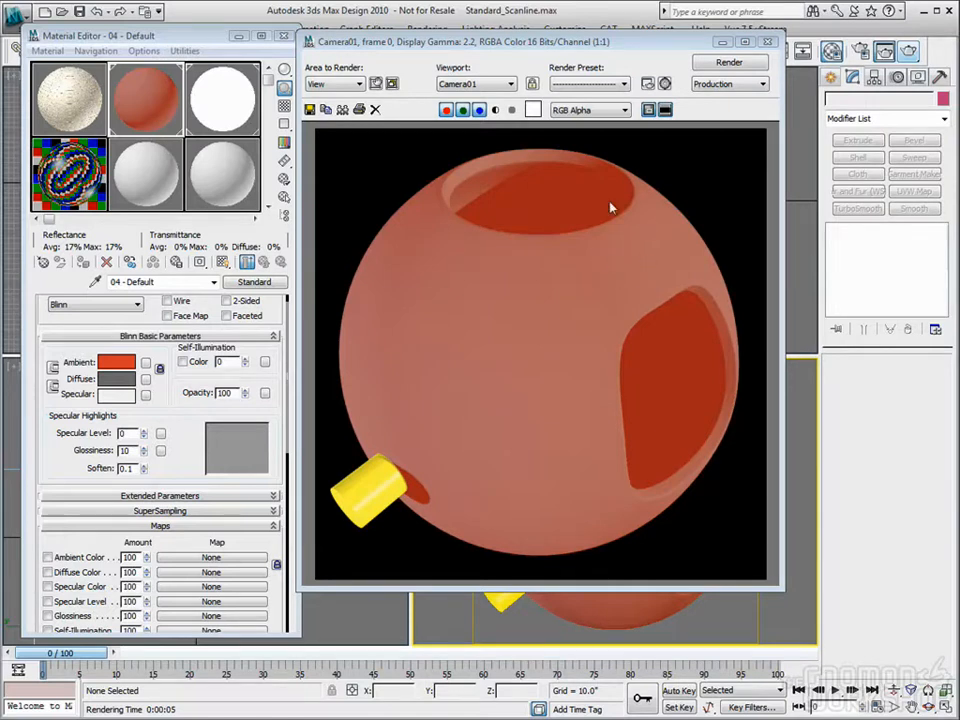
{"action": "left_click", "coordinate": [768, 42]}
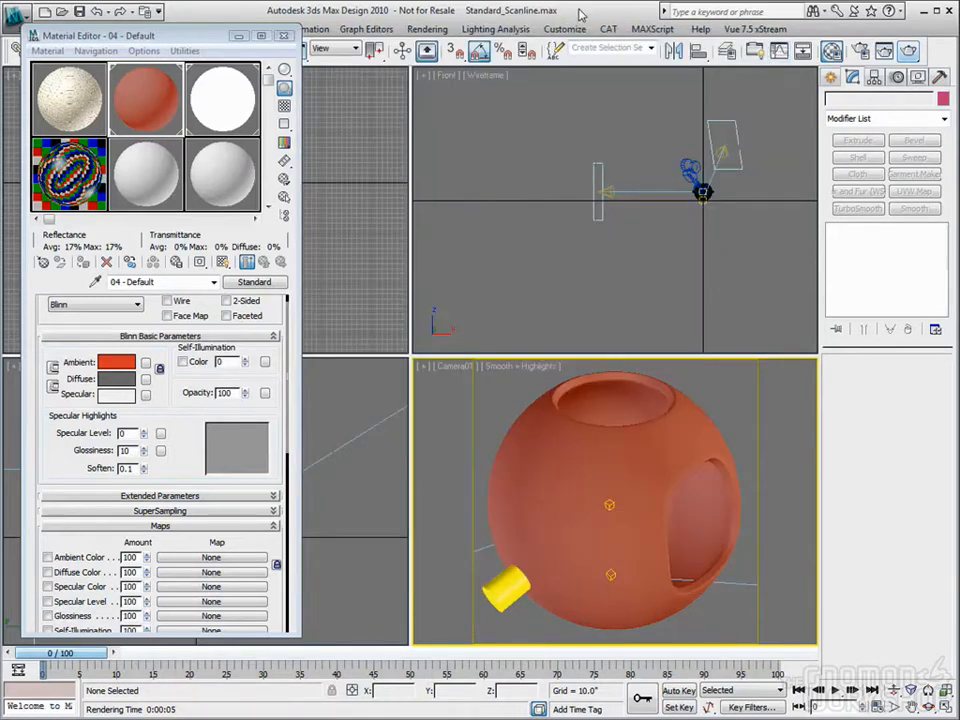
Set the global ambient light to pure white, value 255, and look through the material sample slots
{"action": "left_click", "coordinate": [427, 29]}
{"action": "left_click", "coordinate": [470, 166]}
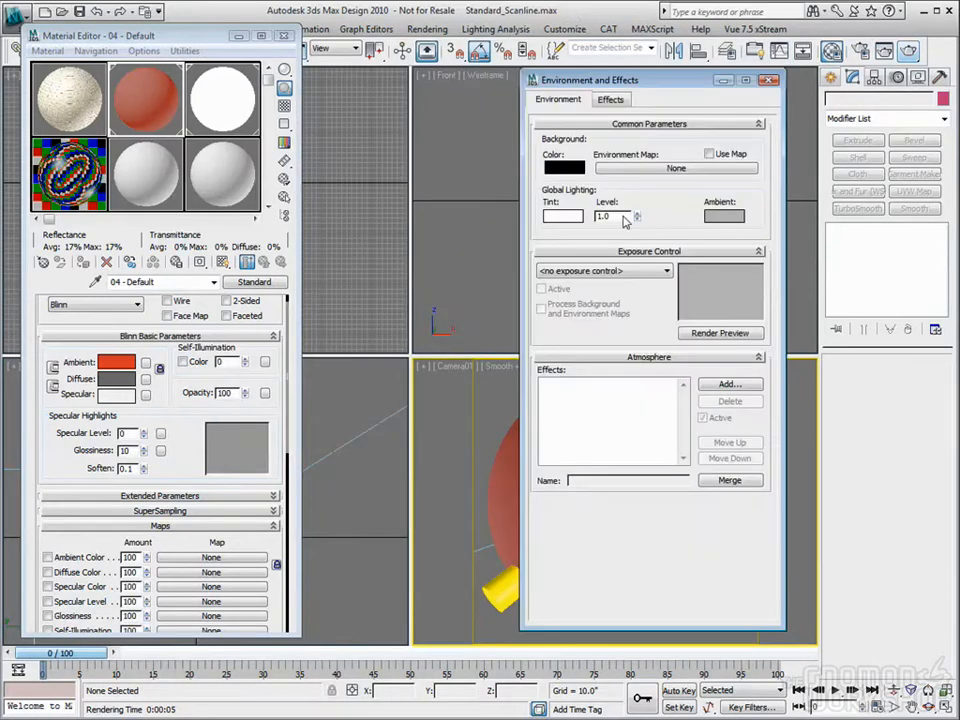
{"action": "left_click", "coordinate": [724, 217]}
{"action": "left_click_drag", "start_coordinate": [480, 156], "coordinate": [577, 156]}
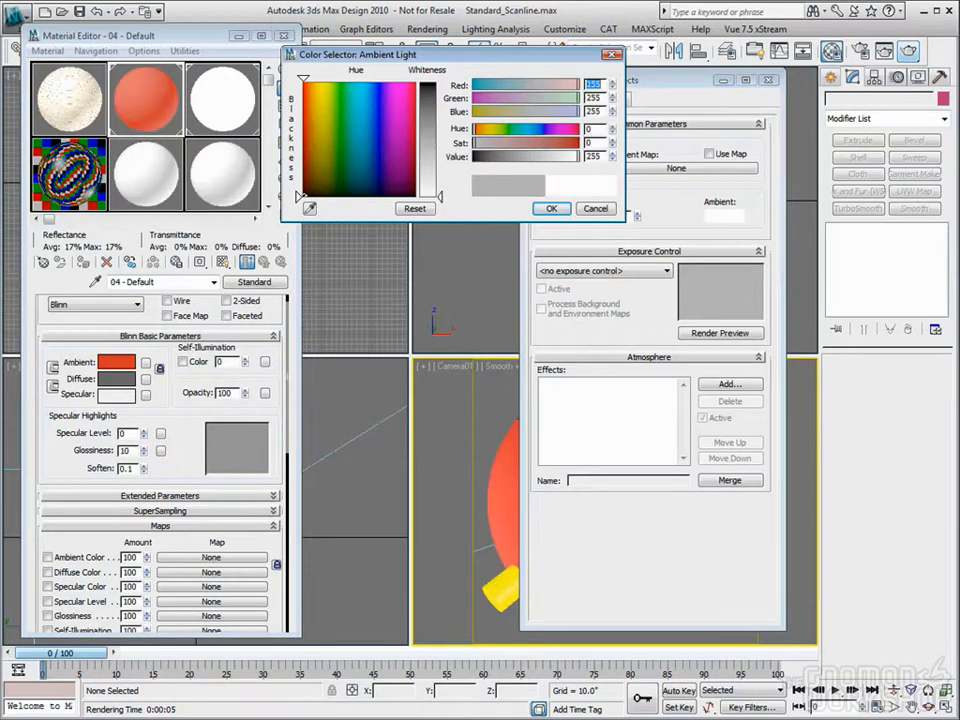
{"action": "left_click", "coordinate": [551, 208]}
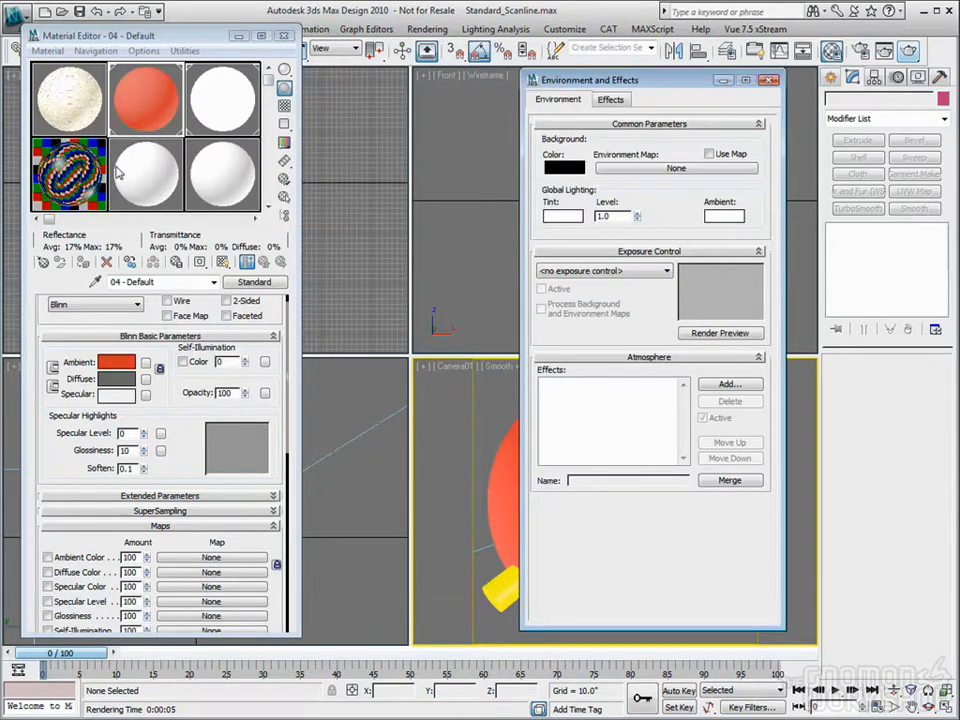
{"action": "left_click", "coordinate": [270, 180]}
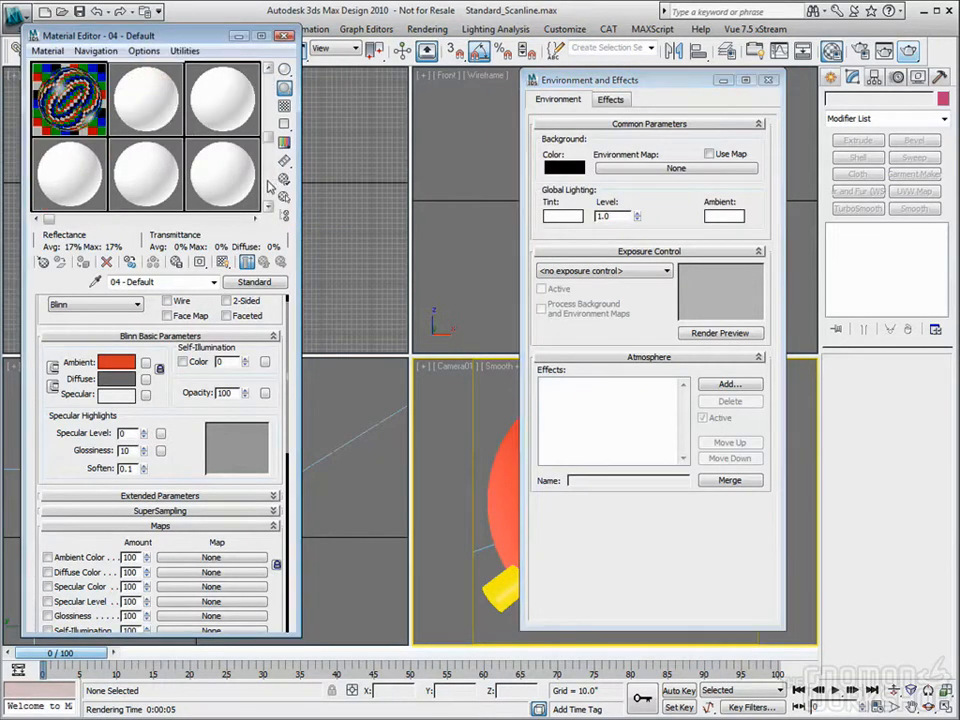
{"action": "scroll", "coordinate": [202, 140], "scroll_direction": "down", "scroll_amount": 1}
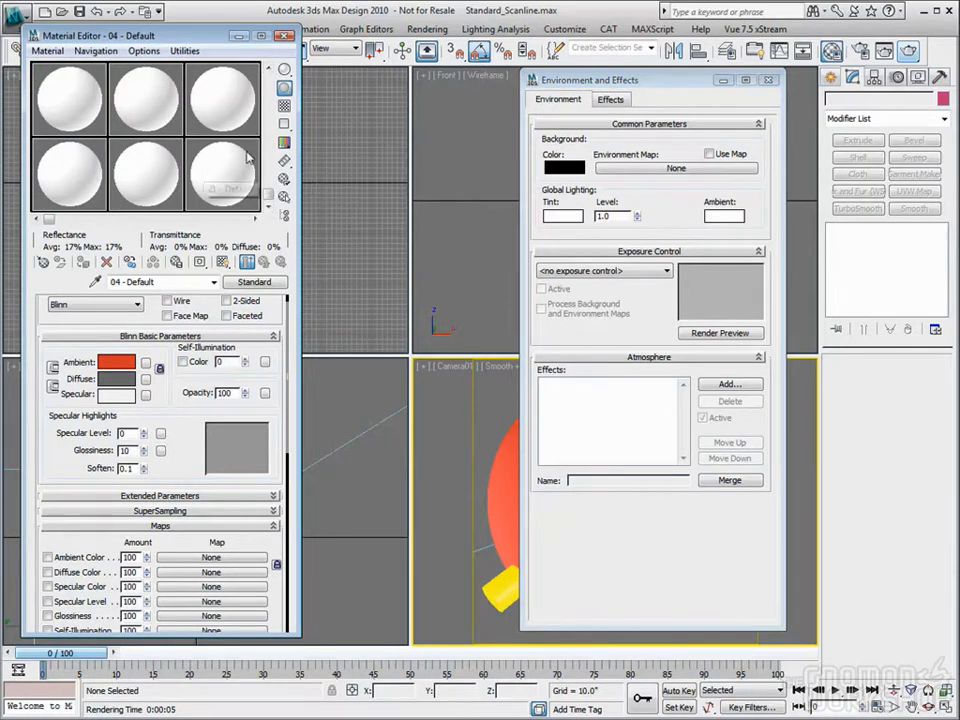
{"action": "left_click", "coordinate": [712, 216]}
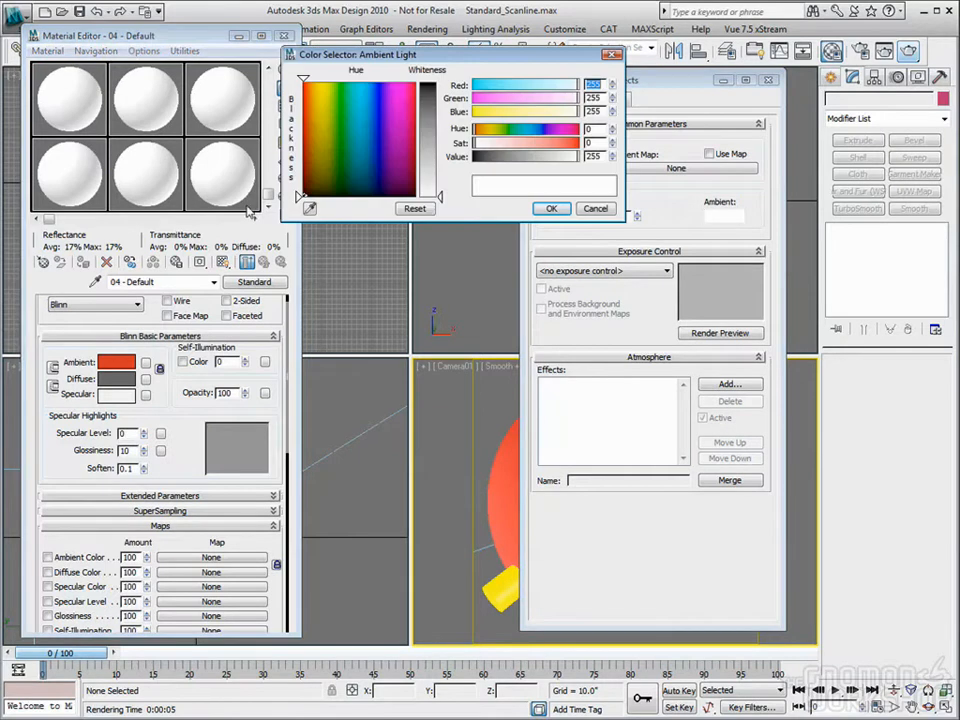
{"action": "left_click", "coordinate": [551, 208]}
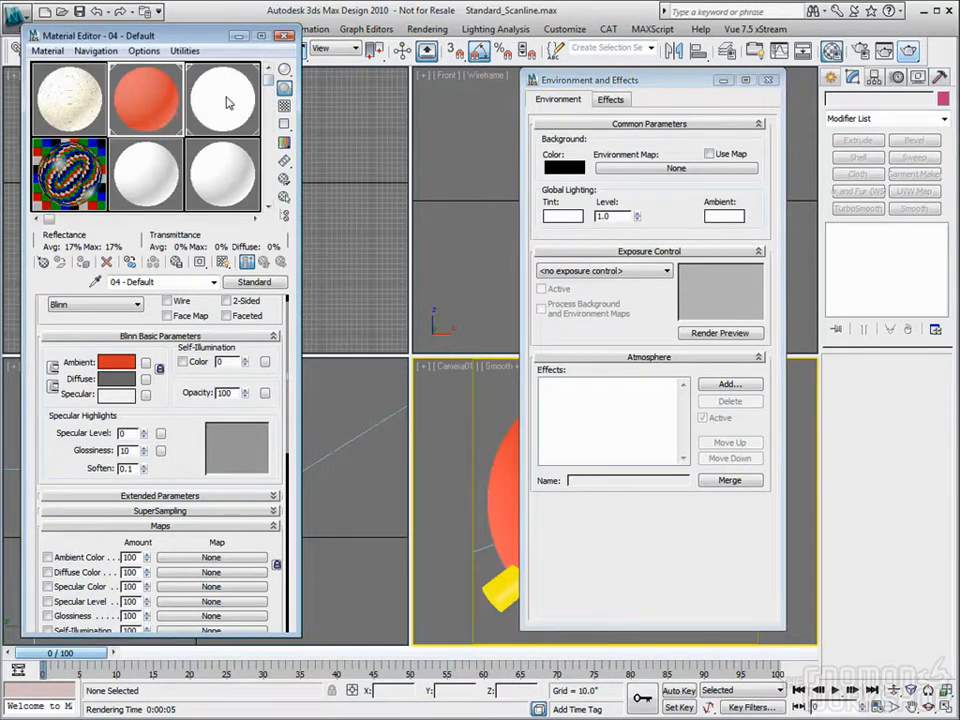
Set the global ambient light back to black and close the environment settings
{"action": "left_click", "coordinate": [724, 216]}
{"action": "left_click_drag", "start_coordinate": [438, 194], "coordinate": [438, 84]}
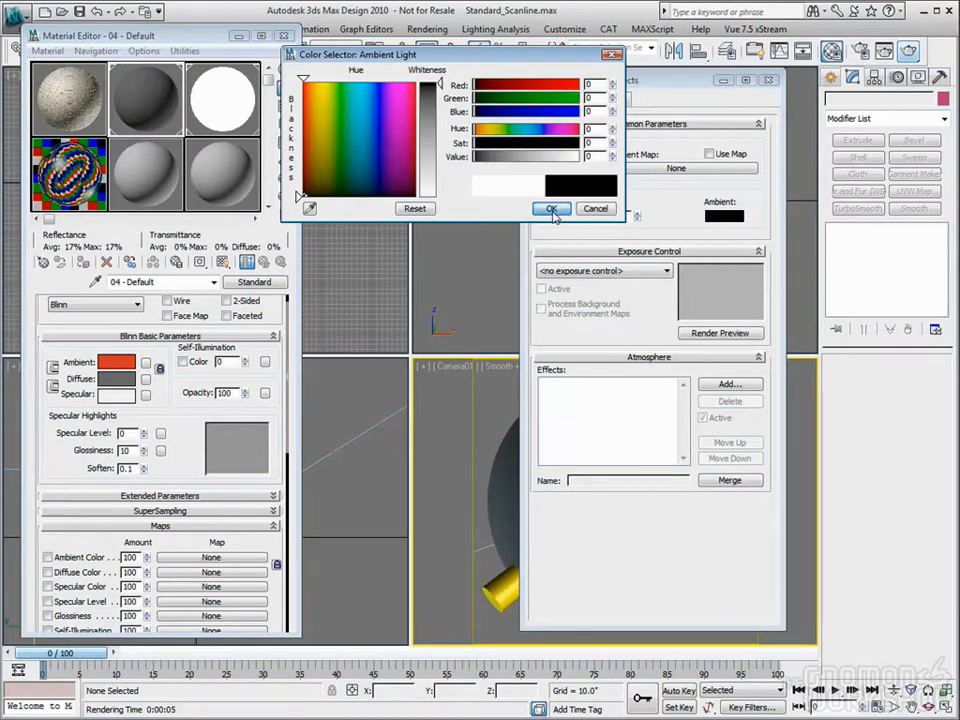
{"action": "left_click", "coordinate": [551, 208]}
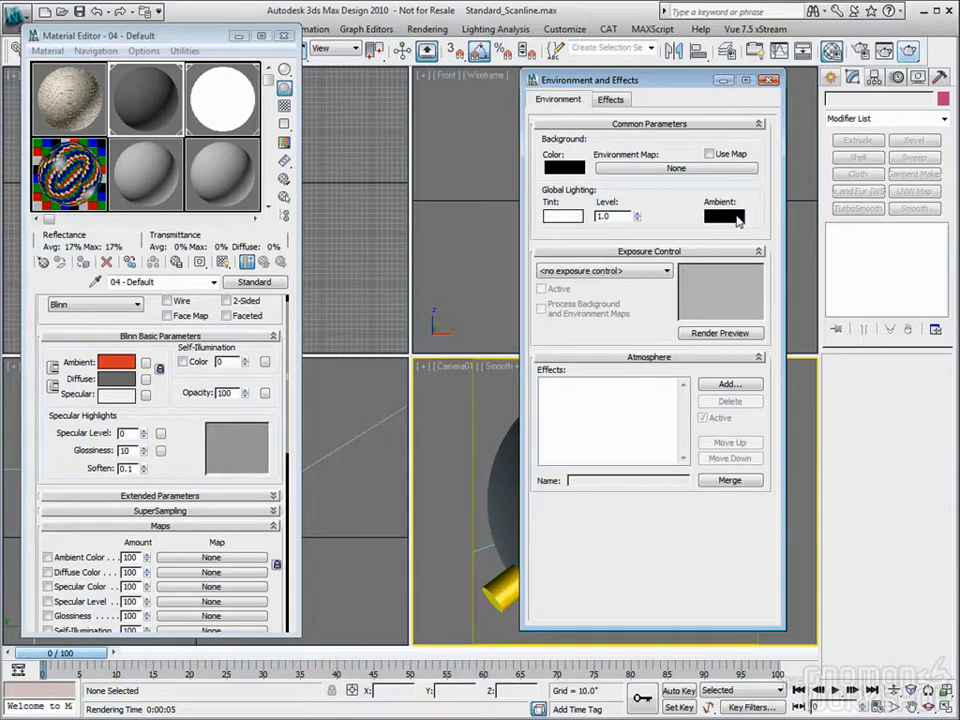
{"action": "left_click", "coordinate": [768, 80]}
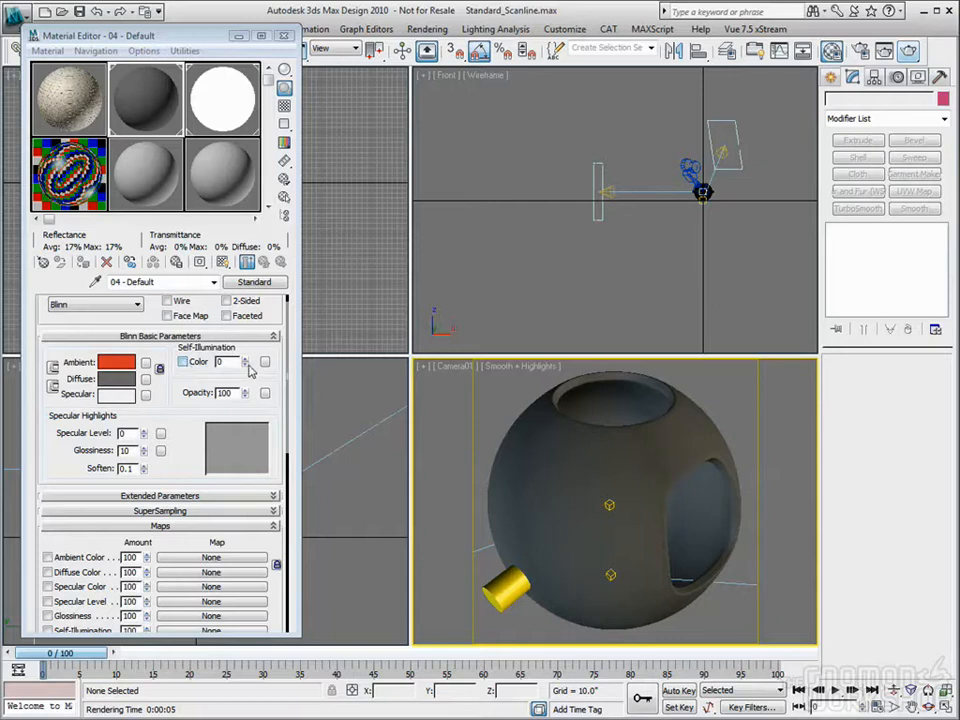
Set the self-illumination of the 04 - Default material to 100, leaving its colour option off
{"action": "left_click_drag", "start_coordinate": [247, 364], "coordinate": [229, 118]}
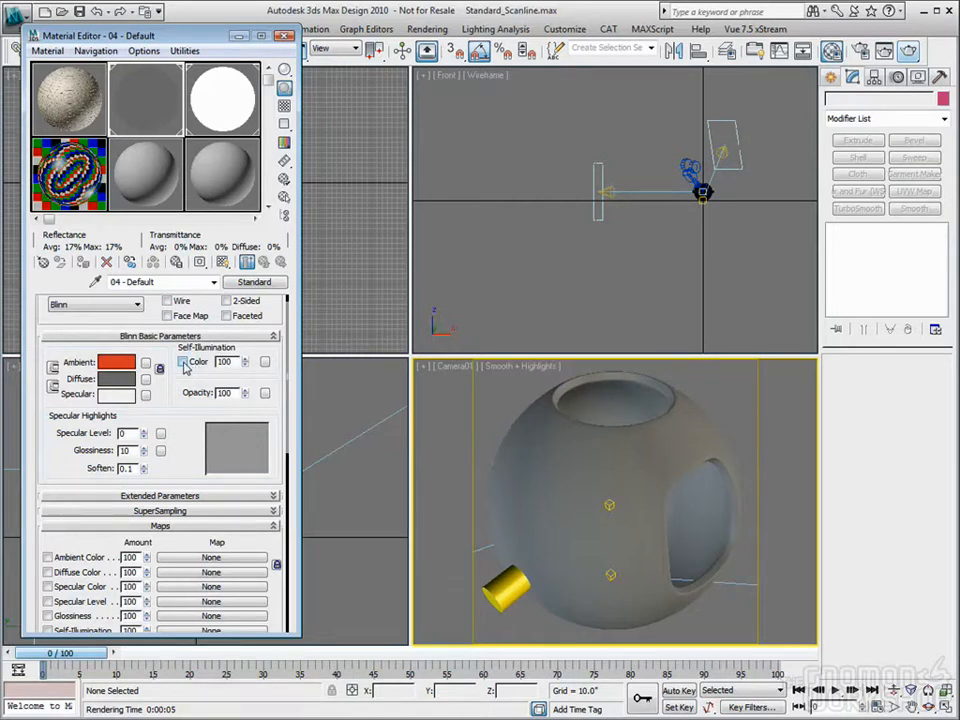
{"action": "left_click", "coordinate": [182, 362]}
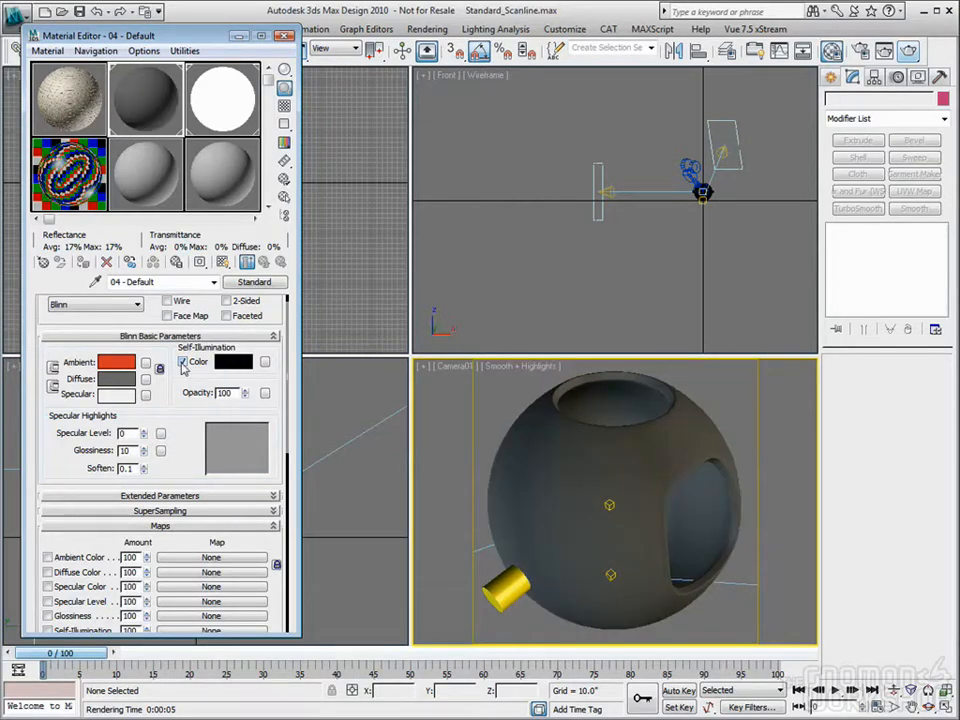
{"action": "left_click", "coordinate": [182, 362]}
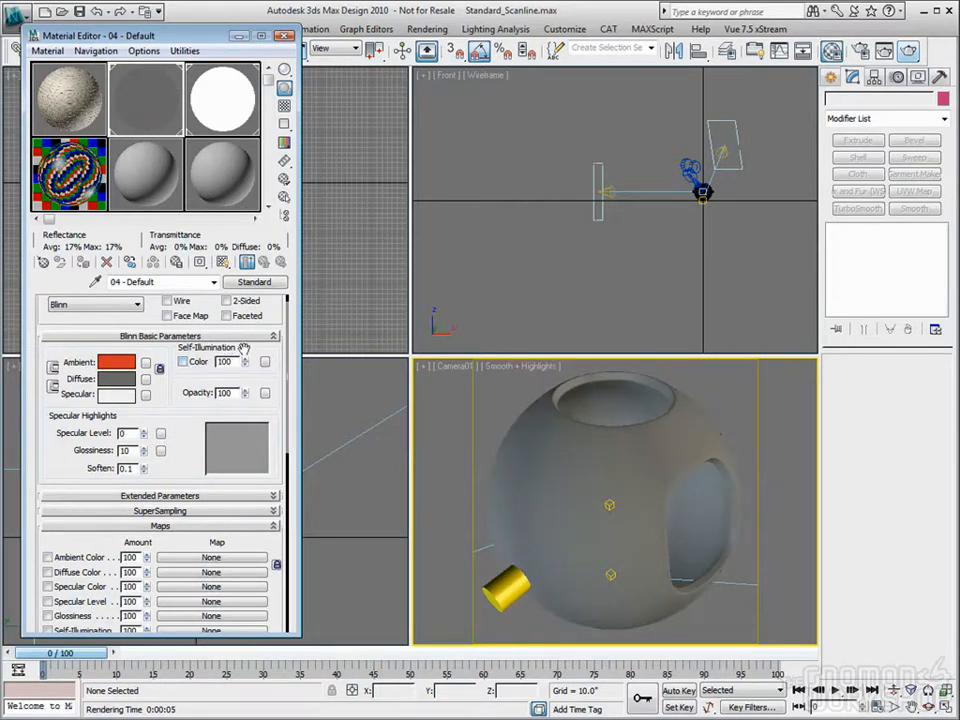
Try a bright red self-illumination colour on the 04 - Default material in a camera render, then disable the colour option
{"action": "left_click", "coordinate": [184, 362]}
{"action": "left_click", "coordinate": [233, 362]}
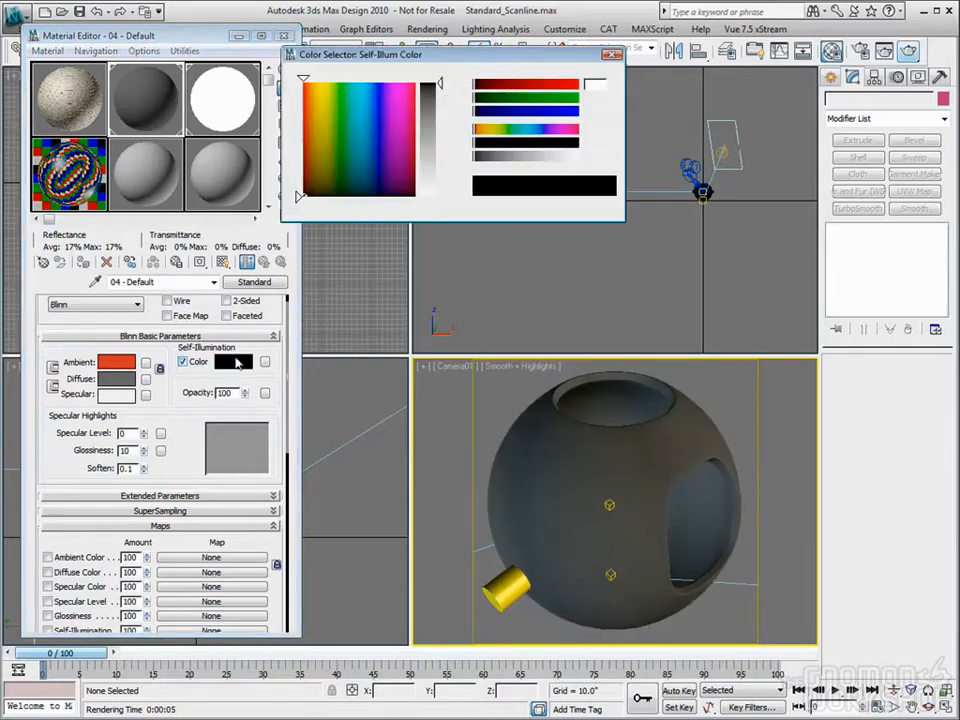
{"action": "left_click_drag", "start_coordinate": [379, 150], "coordinate": [414, 84]}
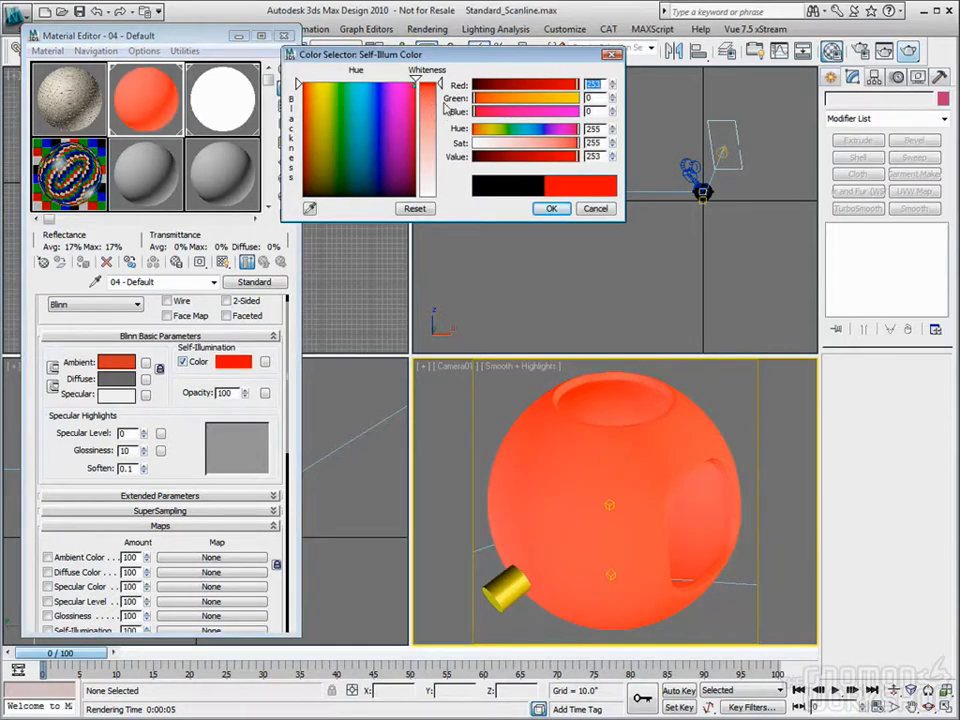
{"action": "left_click", "coordinate": [551, 208]}
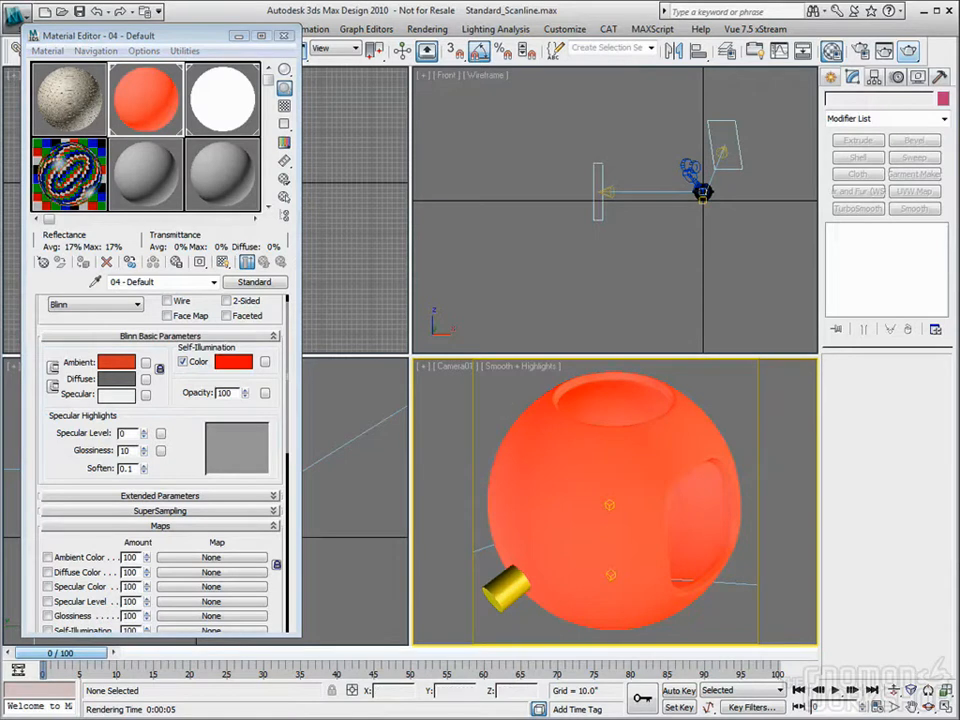
{"action": "left_click", "coordinate": [908, 51]}
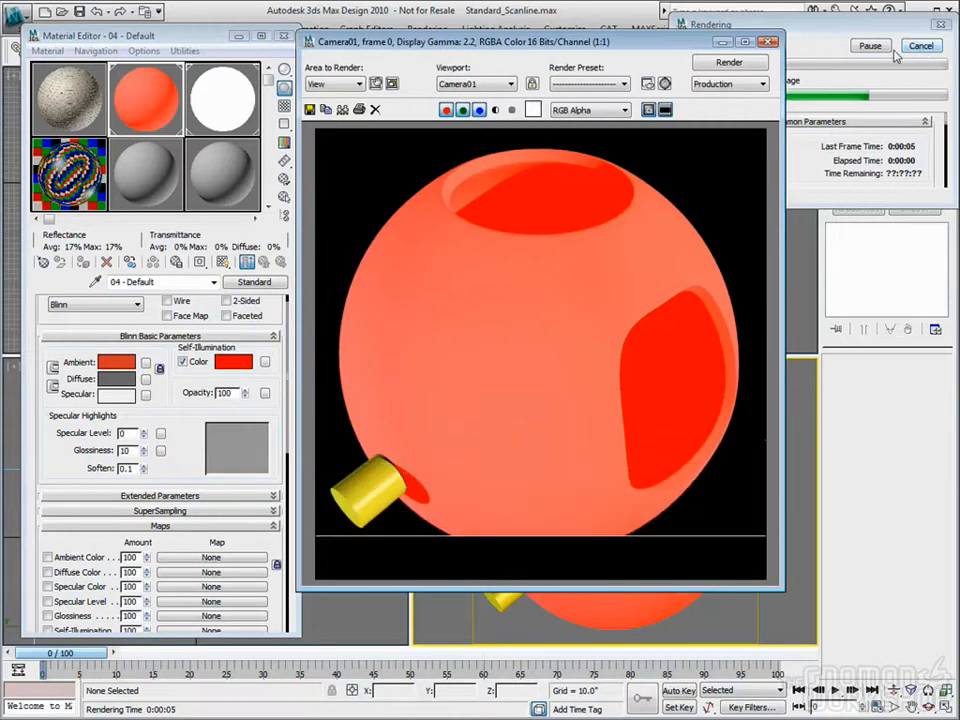
{"action": "left_click", "coordinate": [768, 41]}
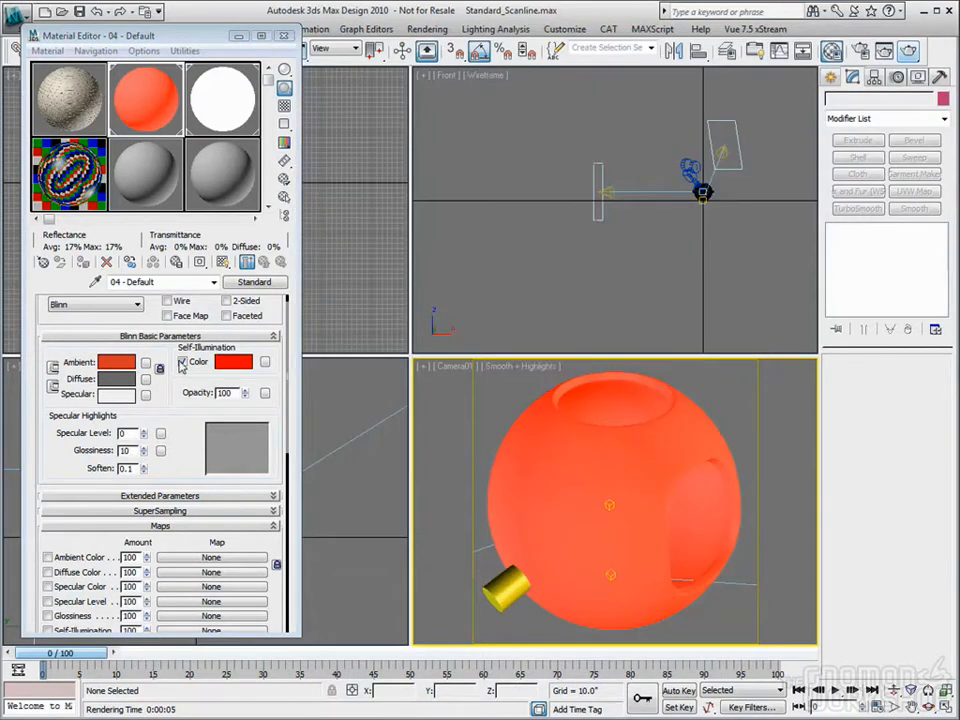
{"action": "left_click", "coordinate": [182, 362]}
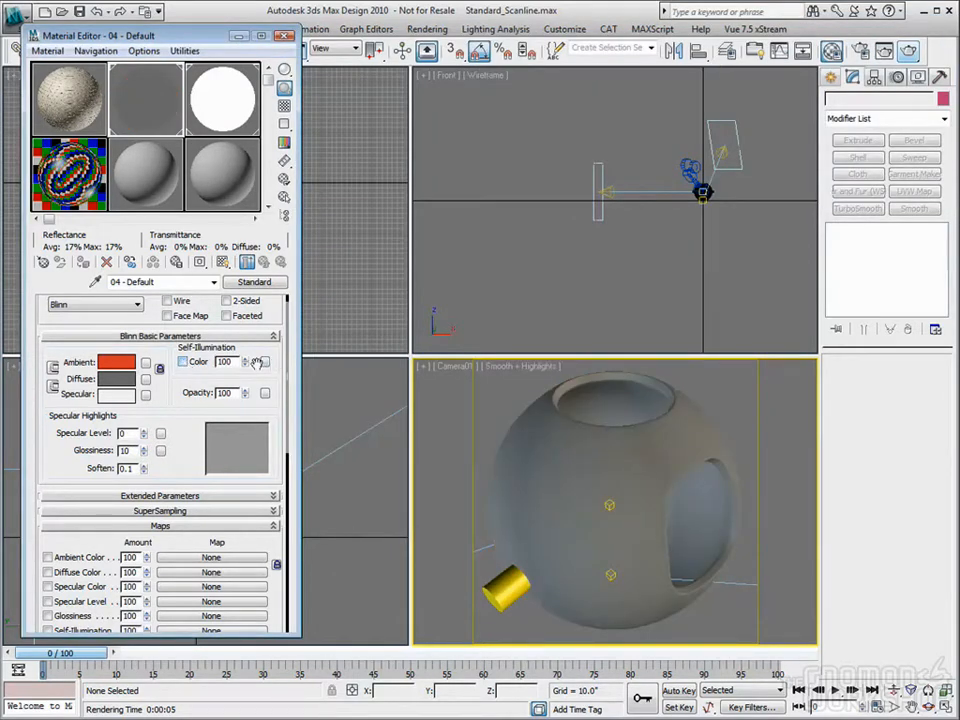
Show the checkered background in the 04 - Default sample slot and render the camera view at self-illumination 100
{"action": "left_click", "coordinate": [284, 105]}
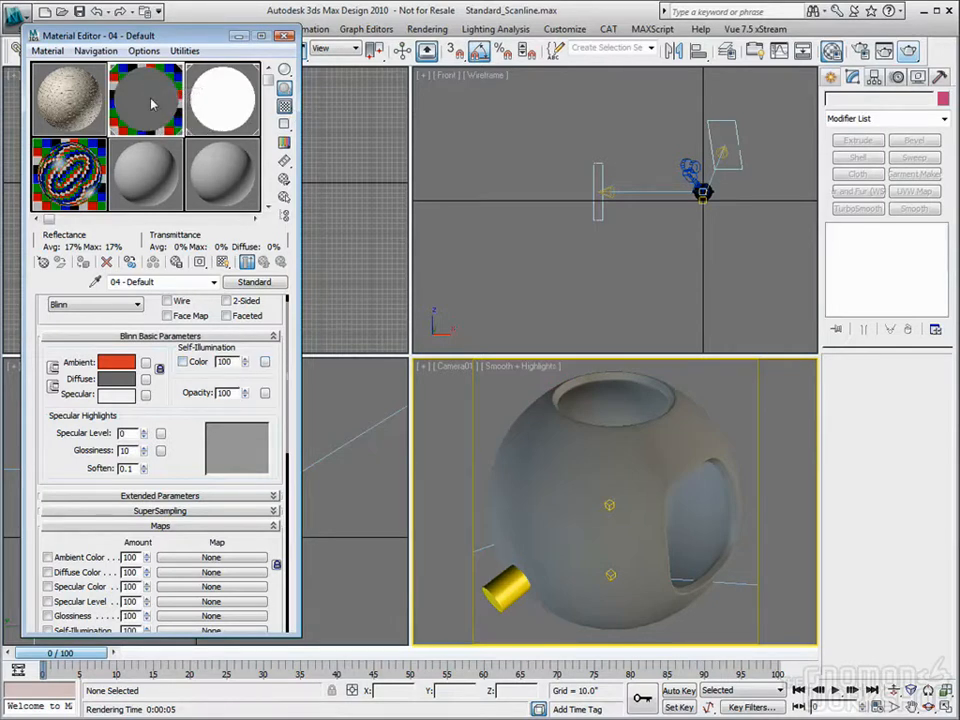
{"action": "left_click", "coordinate": [907, 50]}
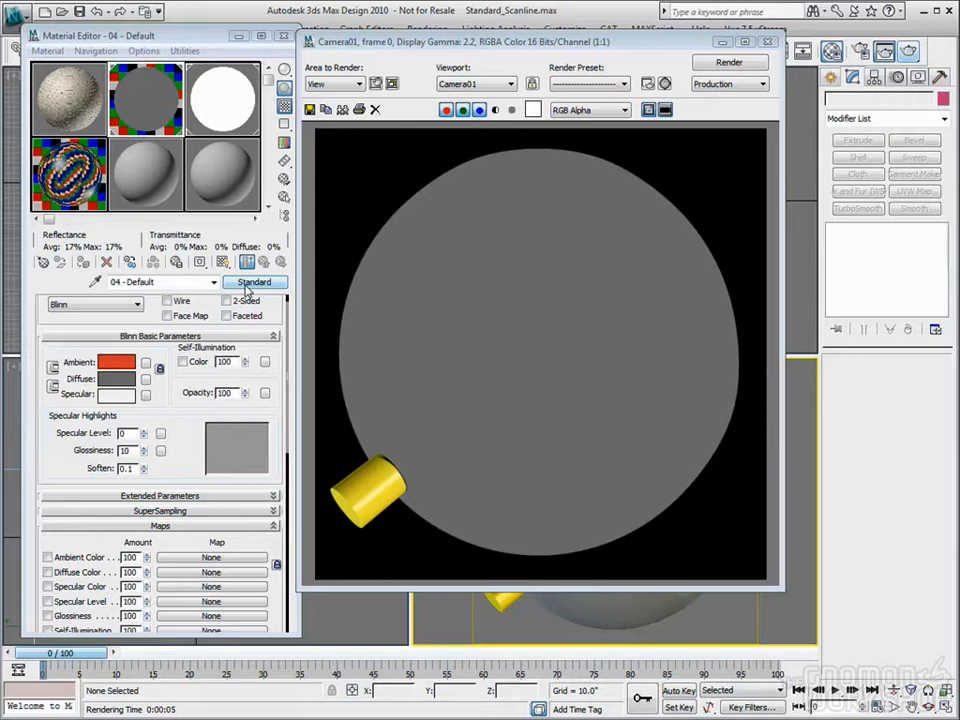
{"action": "right_click", "coordinate": [245, 366]}
{"action": "left_click_drag", "start_coordinate": [245, 365], "coordinate": [259, 99]}
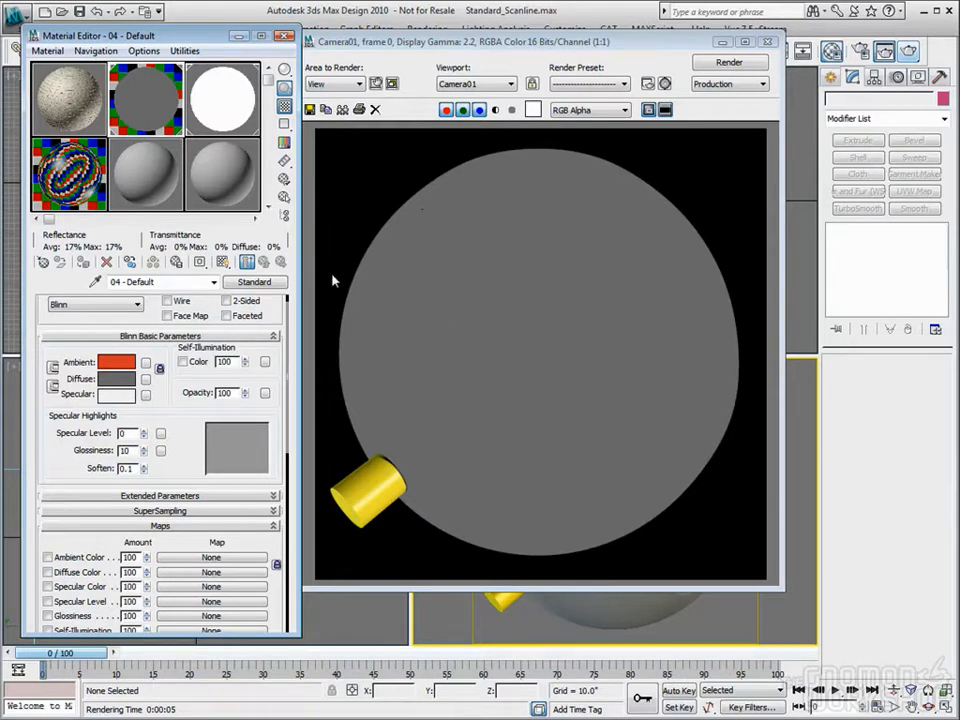
Assign an Output map to the self-illumination with an output amount of 500 and return to the parent material
{"action": "left_click", "coordinate": [265, 362]}
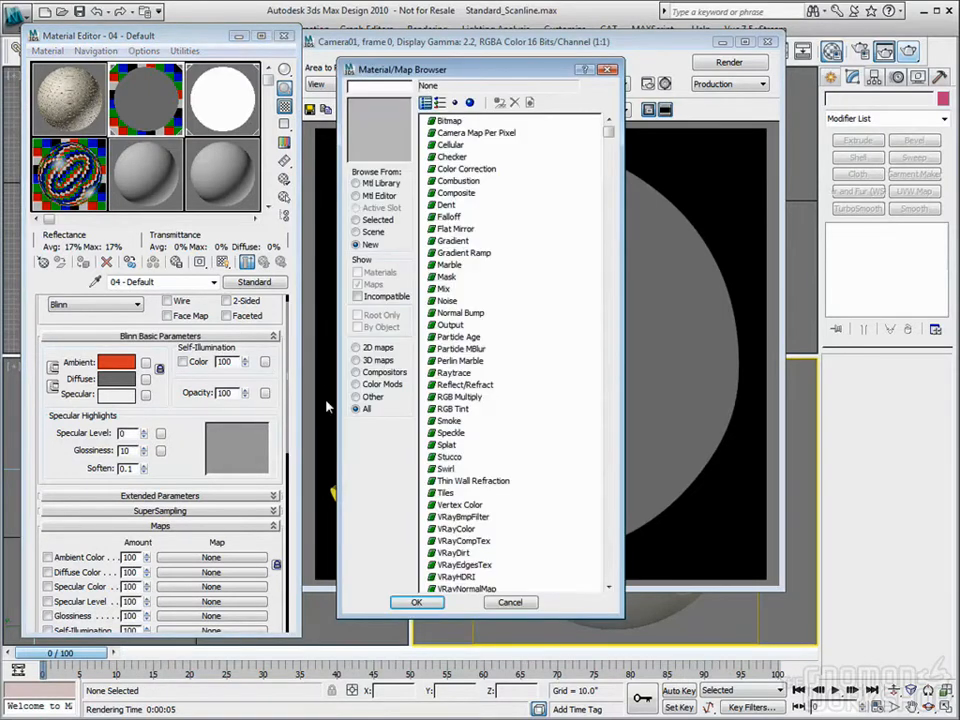
{"action": "double_click", "coordinate": [451, 332]}
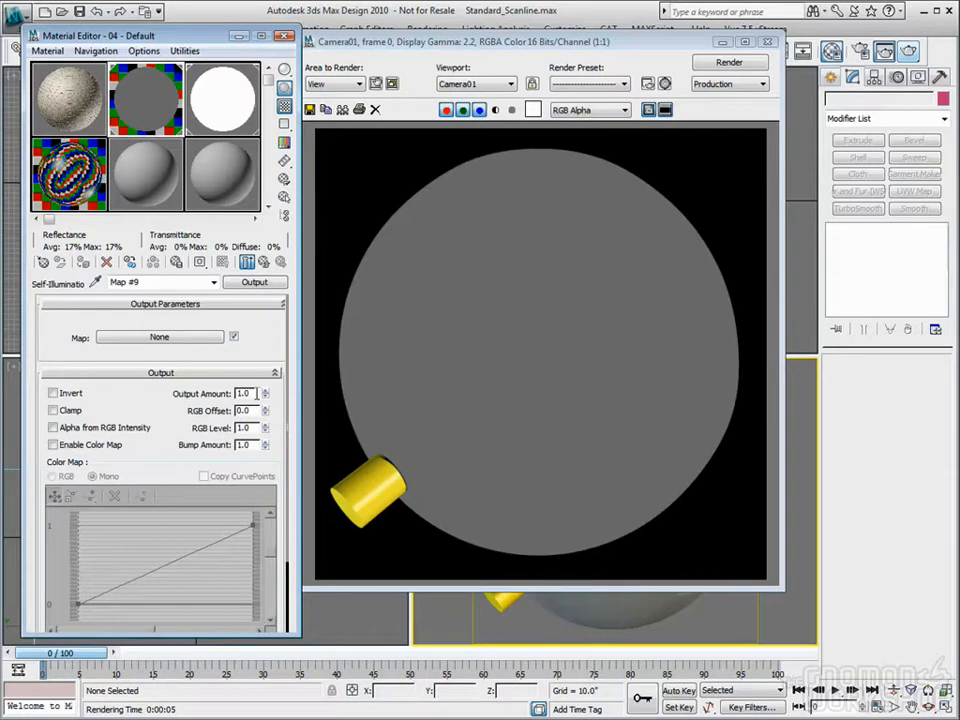
{"action": "double_click", "coordinate": [244, 393]}
{"action": "type", "text": "500"}
{"action": "key", "text": "Tab"}
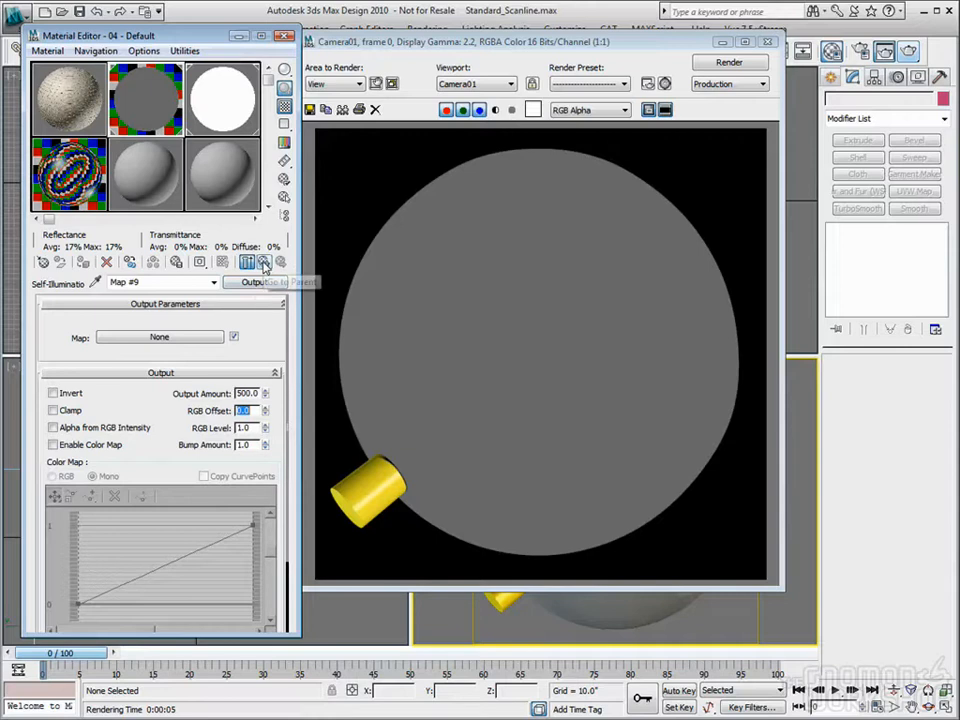
{"action": "left_click", "coordinate": [768, 44]}
{"action": "left_click", "coordinate": [262, 262]}
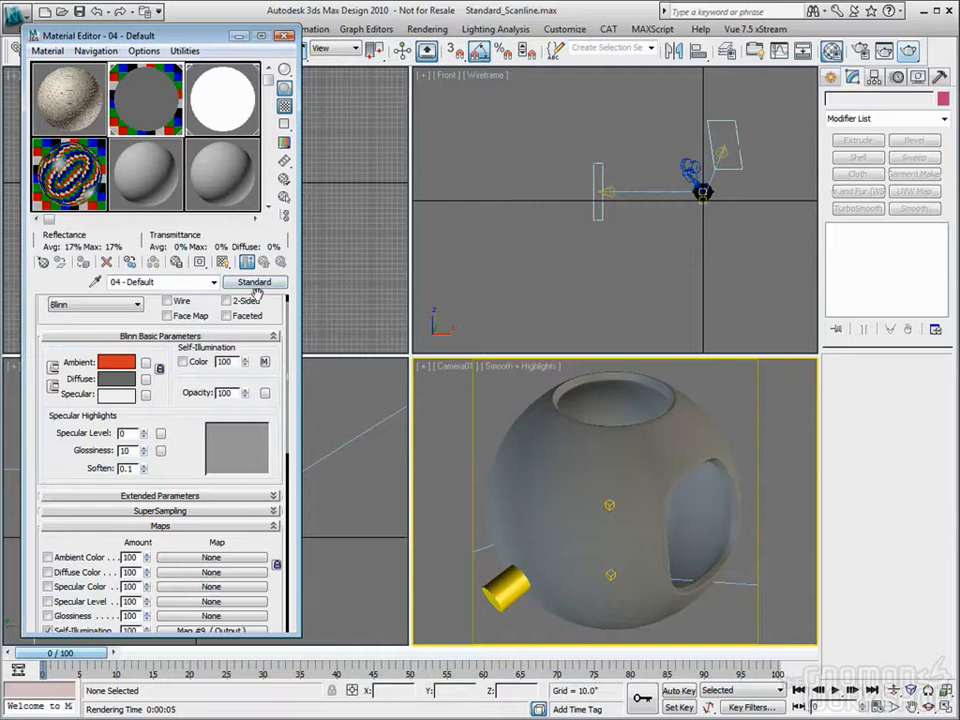
Clear the Output map from the material's self-illumination
{"action": "left_click", "coordinate": [427, 51]}
{"action": "right_click", "coordinate": [264, 363]}
{"action": "left_click", "coordinate": [258, 368]}
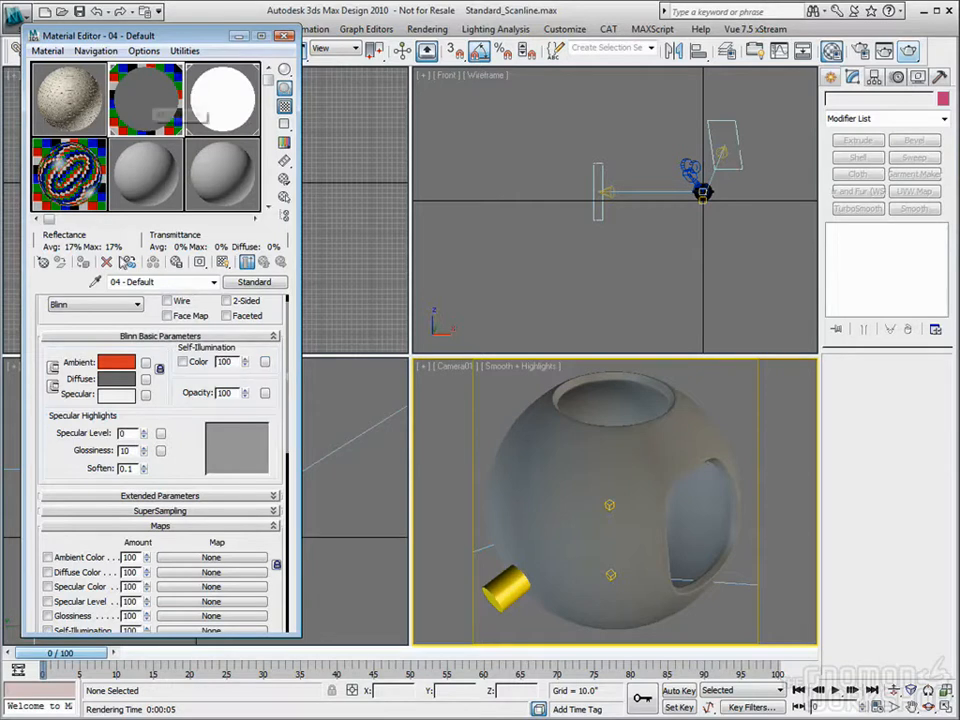
{"action": "left_click", "coordinate": [116, 378]}
{"action": "left_click_drag", "start_coordinate": [383, 121], "coordinate": [353, 103]}
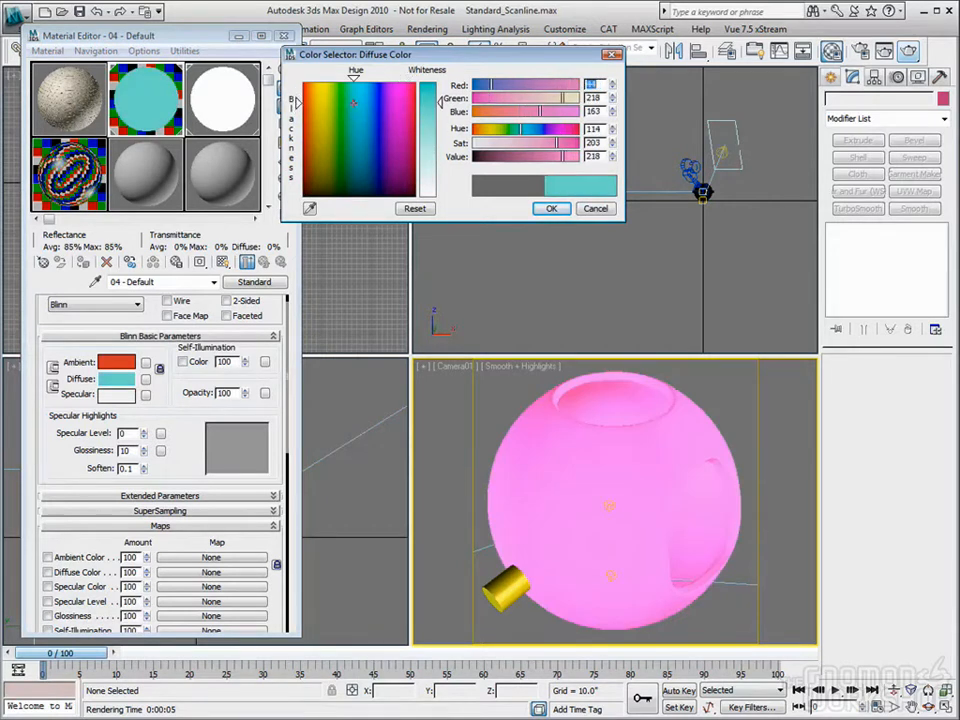
{"action": "left_click", "coordinate": [592, 210]}
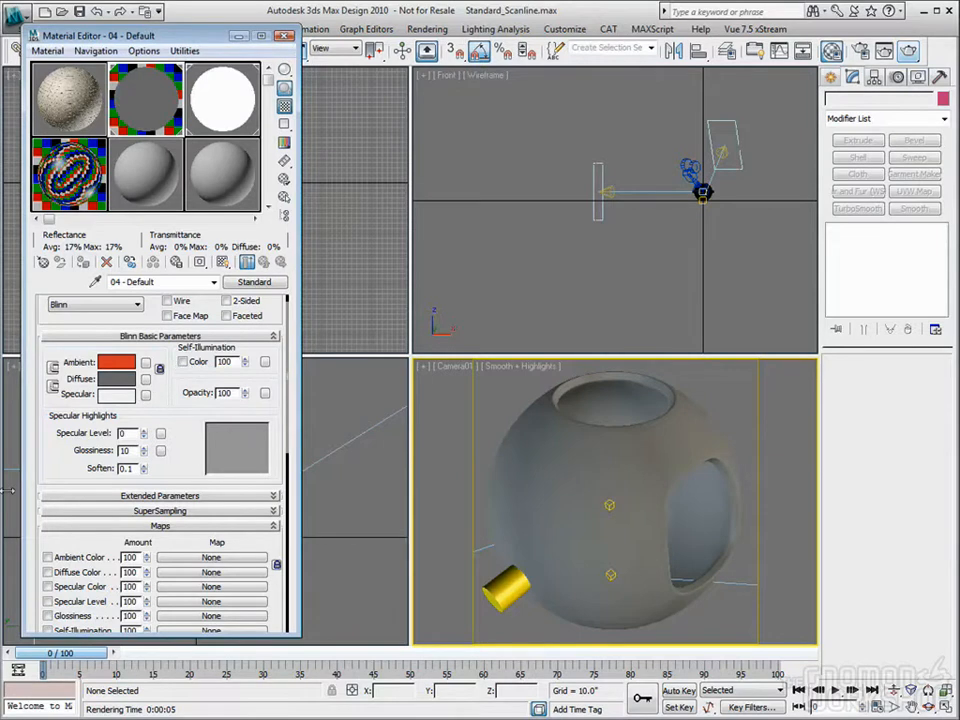
Set the opacity of the 04 - Default material to 0
{"action": "left_click_drag", "start_coordinate": [245, 392], "coordinate": [247, 477]}
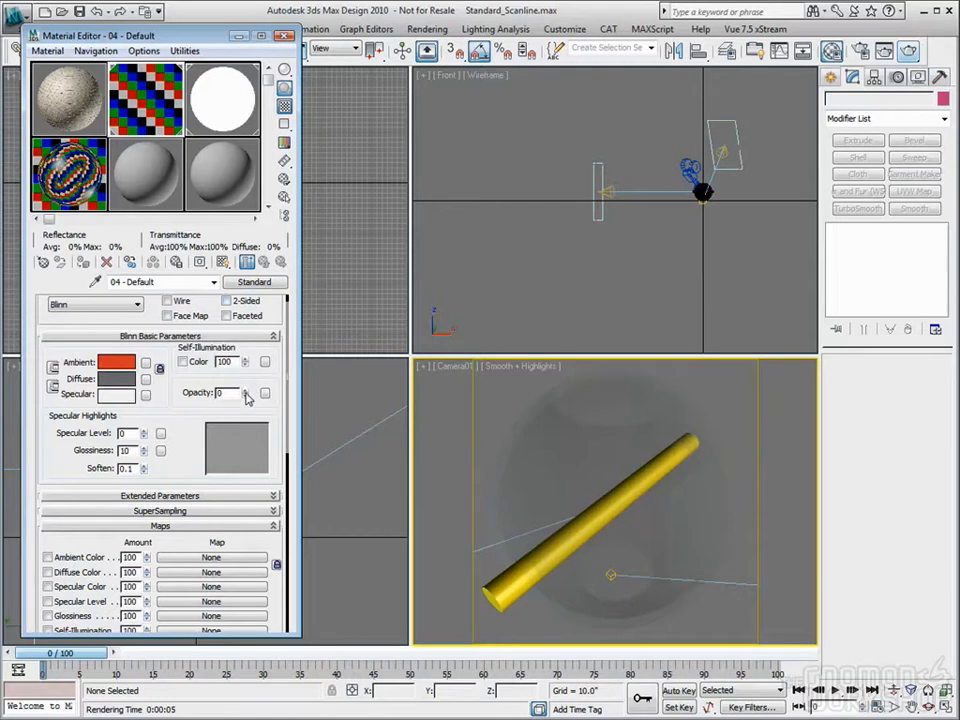
Set the opacity of the 04 - Default material to 100 and turn on its Wire option
{"action": "left_click_drag", "start_coordinate": [246, 393], "coordinate": [249, 394]}
{"action": "scroll", "coordinate": [90, 305], "scroll_direction": "up", "scroll_amount": 1}
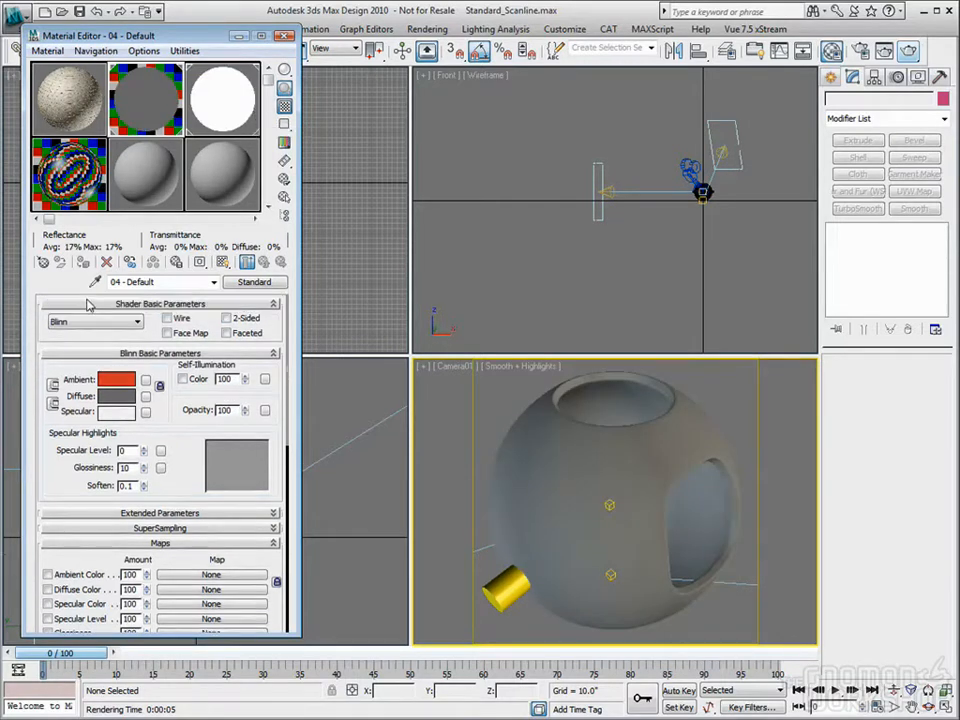
{"action": "left_click", "coordinate": [170, 318]}
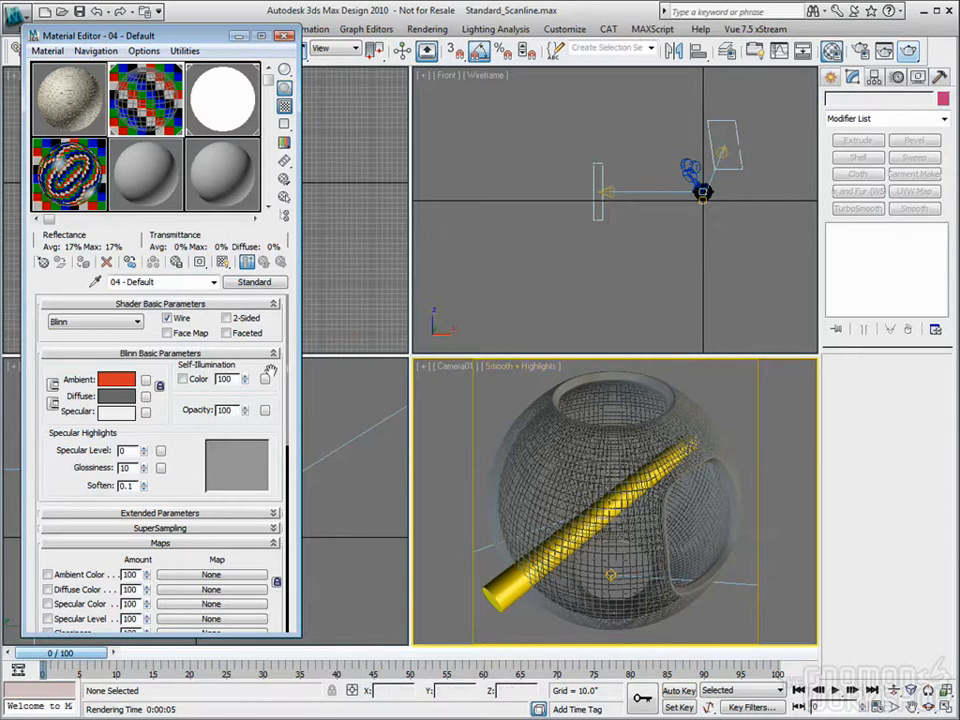
{"action": "scroll", "coordinate": [165, 420], "scroll_direction": "down", "scroll_amount": 5}
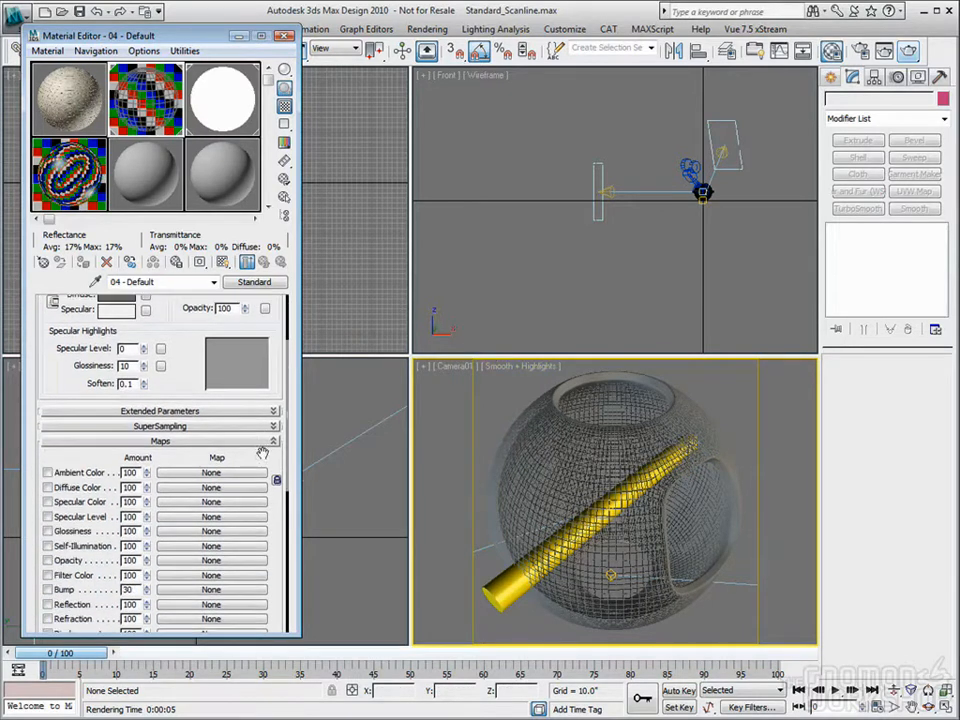
{"action": "scroll", "coordinate": [165, 423], "scroll_direction": "up", "scroll_amount": 5}
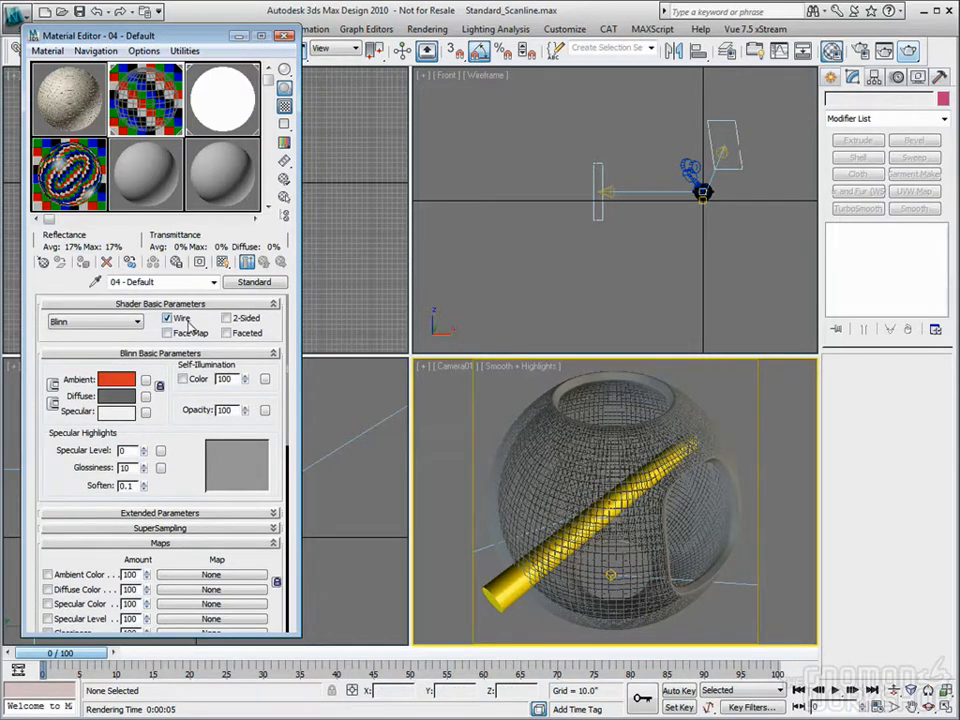
Raise the material's wire size to 10 pixels in the extended parameters, checking the effect in an enlarged sample preview
{"action": "left_click", "coordinate": [260, 513]}
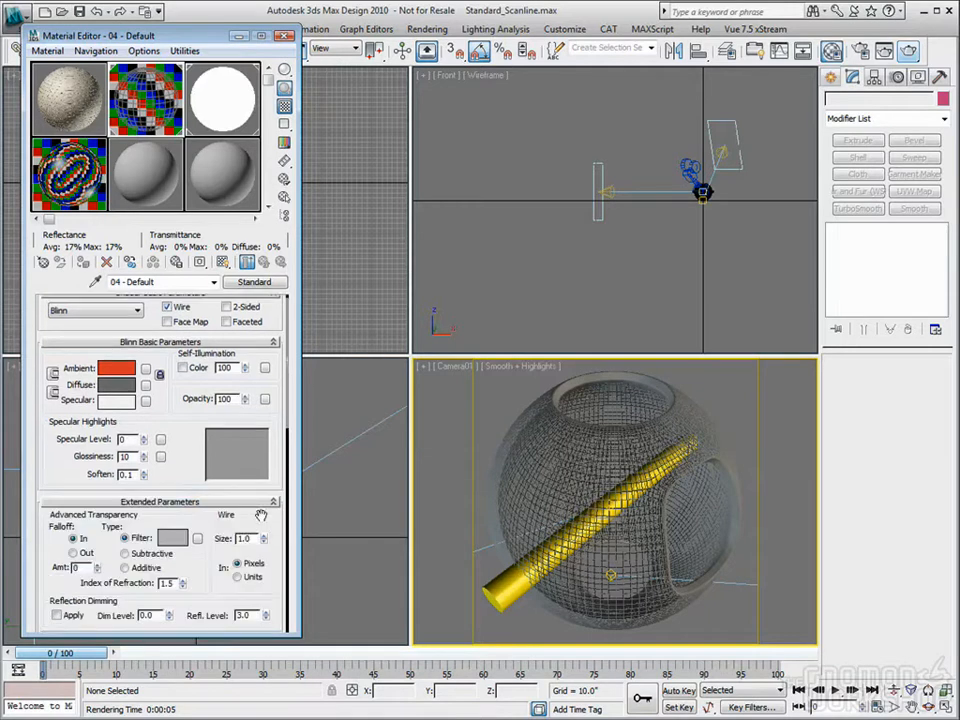
{"action": "left_click_drag", "start_coordinate": [266, 525], "coordinate": [268, 443]}
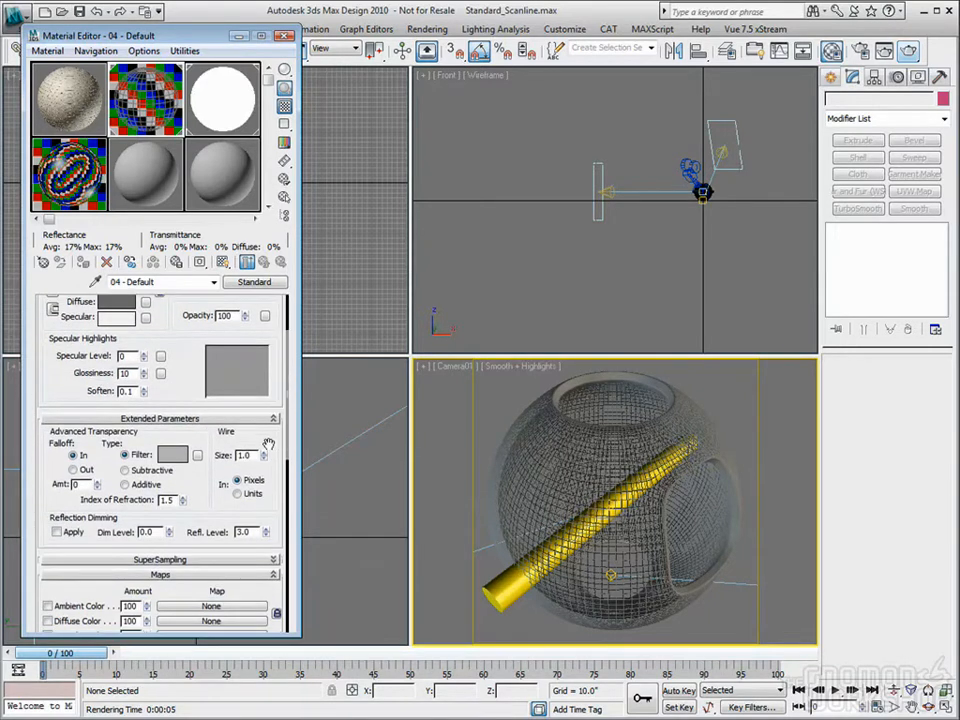
{"action": "right_click", "coordinate": [265, 458]}
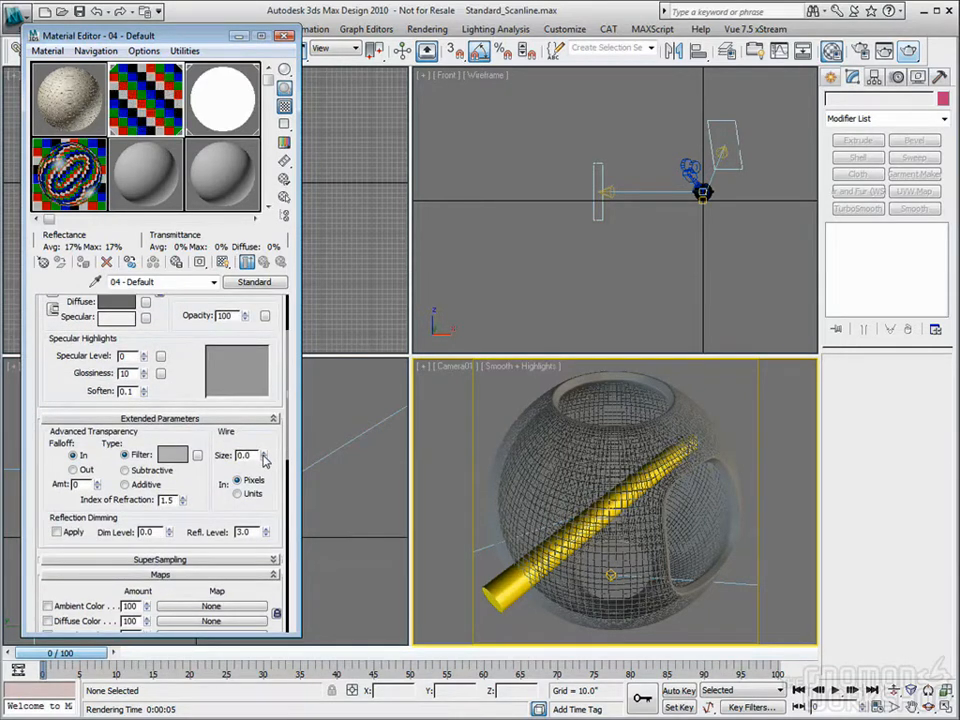
{"action": "left_click", "coordinate": [265, 454]}
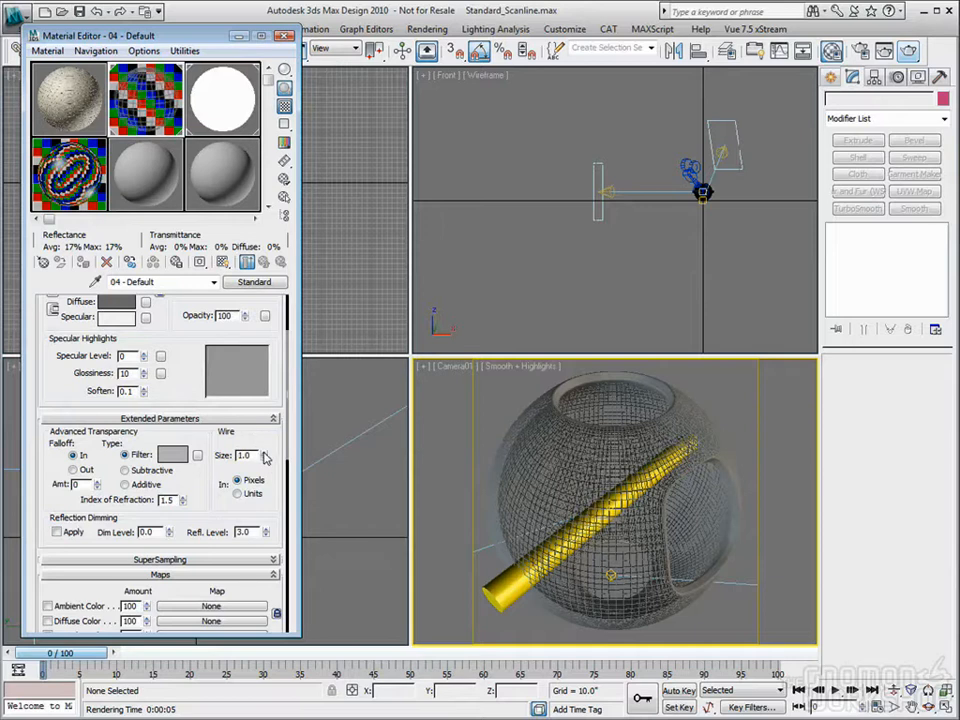
{"action": "left_click_drag", "start_coordinate": [265, 456], "coordinate": [265, 440]}
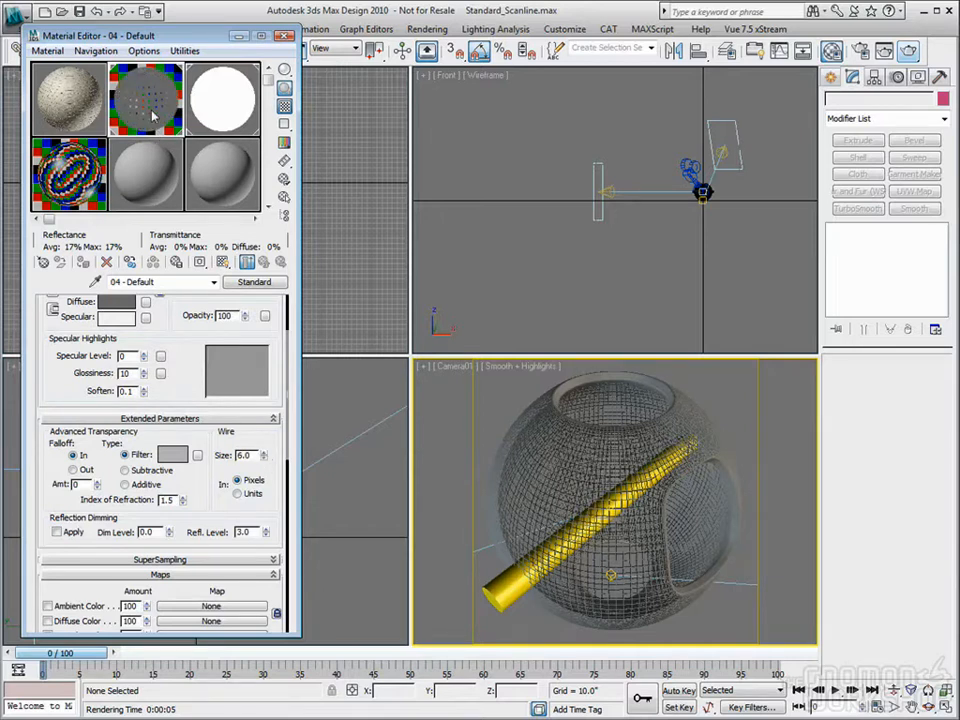
{"action": "double_click", "coordinate": [116, 87]}
{"action": "left_click", "coordinate": [265, 454]}
{"action": "left_click", "coordinate": [265, 454]}
{"action": "left_click", "coordinate": [265, 454]}
{"action": "left_click", "coordinate": [265, 454]}
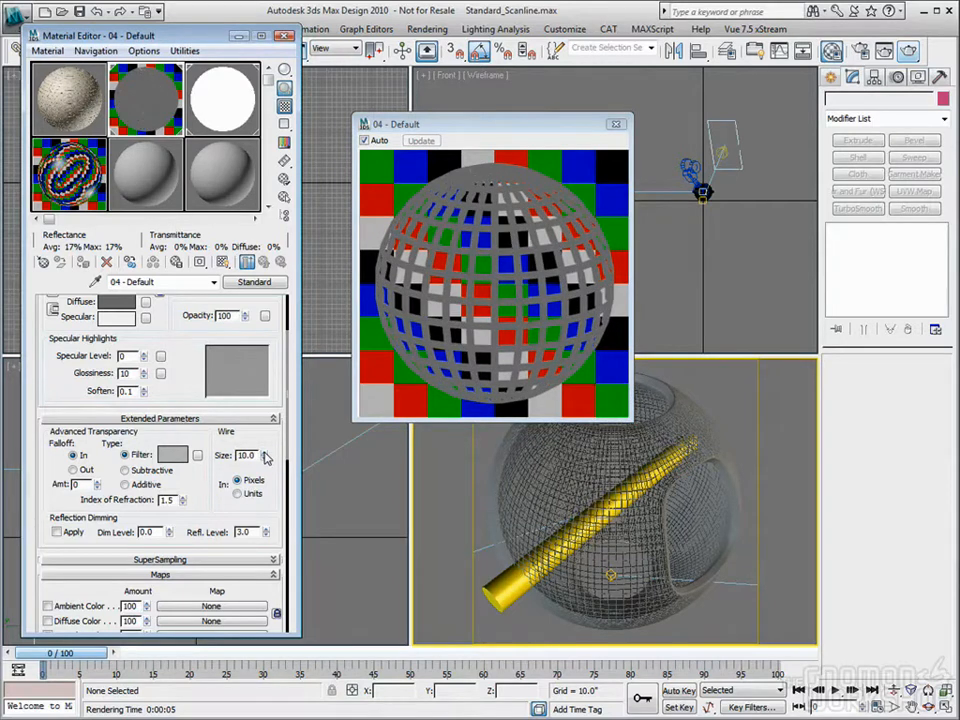
Try wire sizes of 1 and 2 pixels in the enlarged sample preview, and close the preview
{"action": "double_click", "coordinate": [245, 455]}
{"action": "type", "text": "1"}
{"action": "key", "text": "Return"}
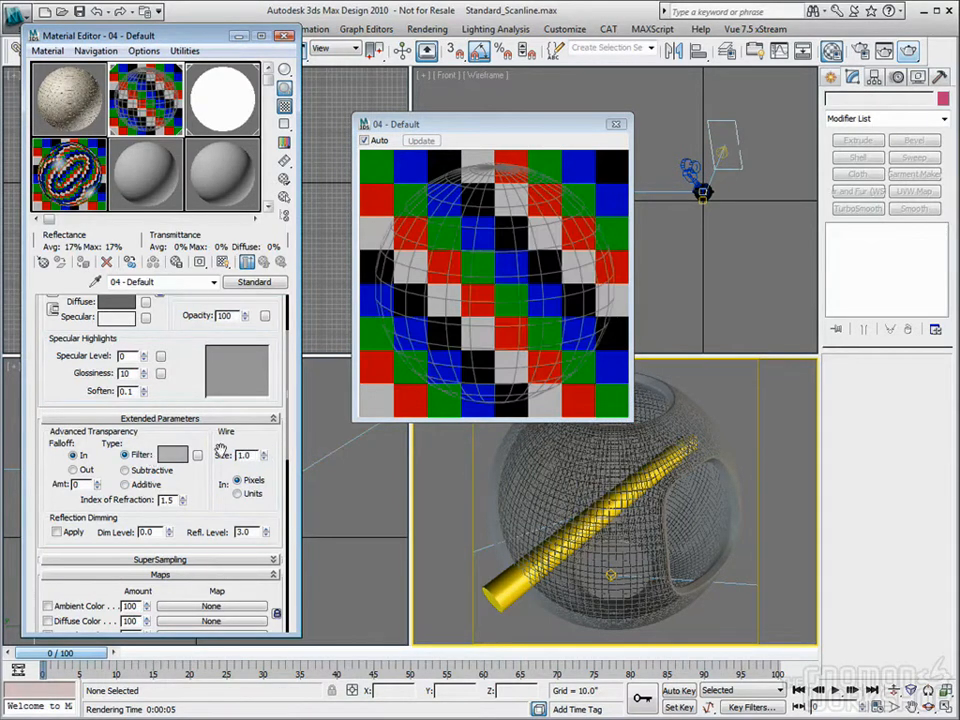
{"action": "type", "text": "2"}
{"action": "key", "text": "Return"}
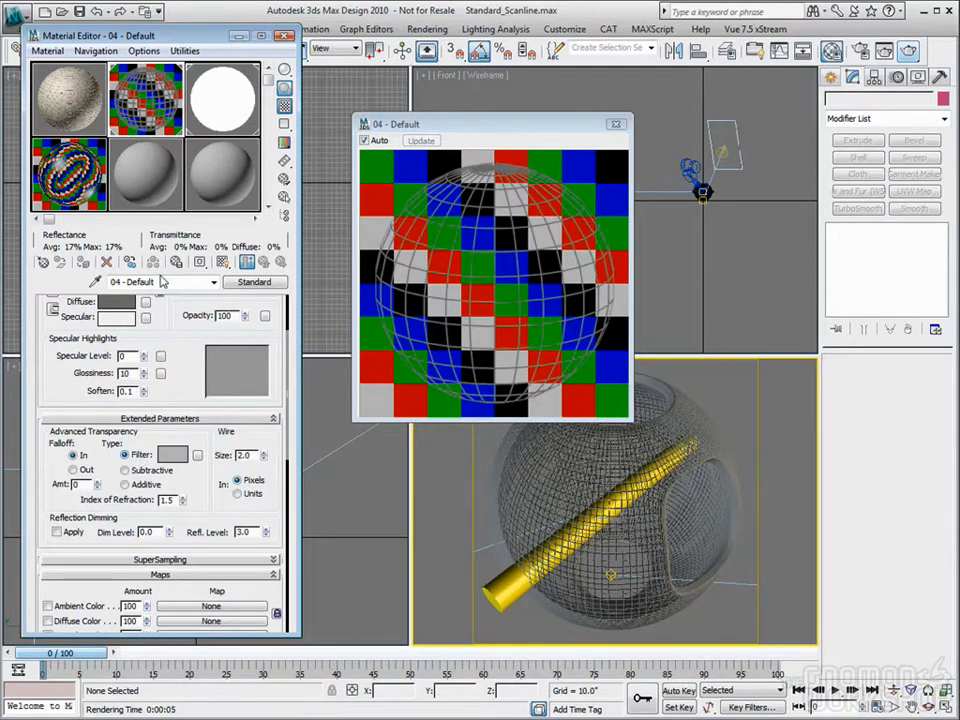
{"action": "left_click", "coordinate": [616, 124]}
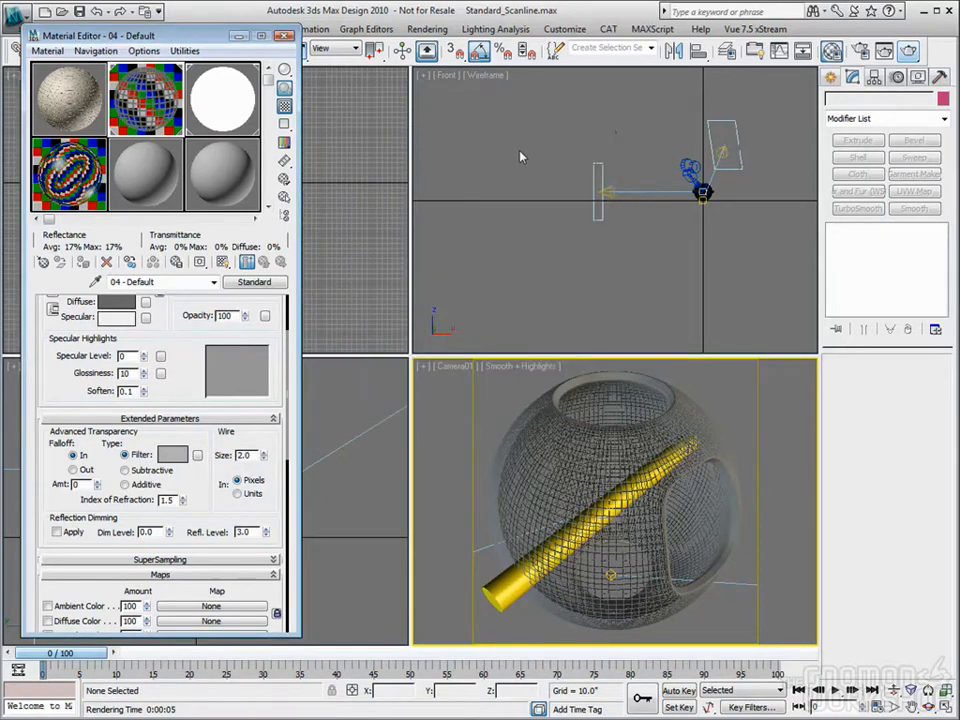
Set the wire size of the 04 - Default material to 1 pixel
{"action": "double_click", "coordinate": [245, 456]}
{"action": "type", "text": "1"}
{"action": "key", "text": "Return"}
Show the material's supersampling settings alongside the Default Scanline Renderer's antialiasing and global supersampling options
{"action": "scroll", "coordinate": [166, 354], "scroll_direction": "down", "scroll_amount": 2}
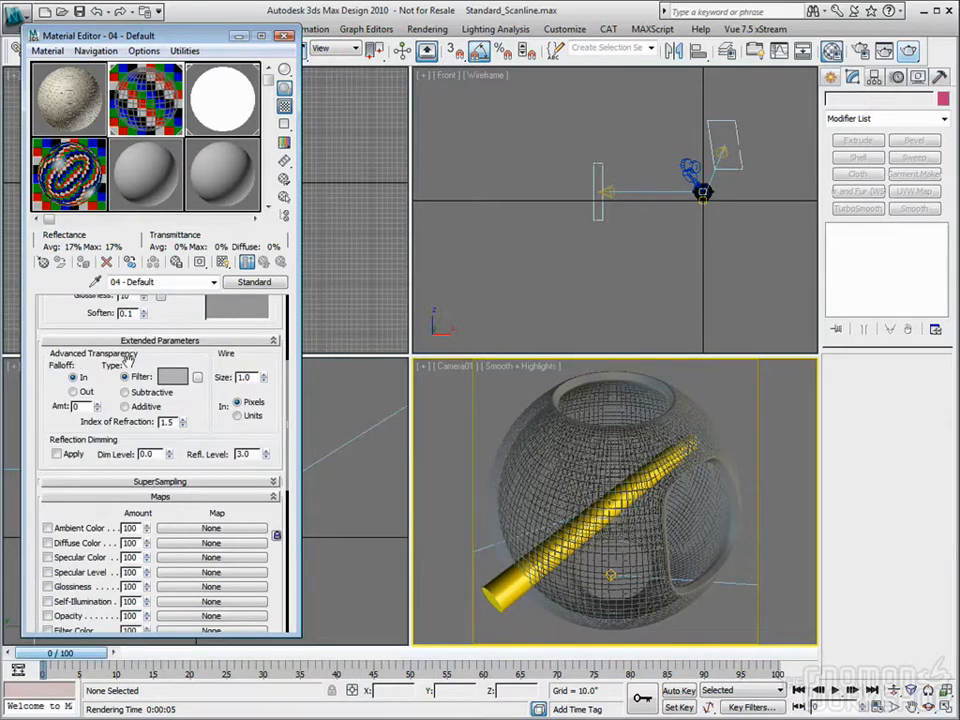
{"action": "scroll", "coordinate": [176, 368], "scroll_direction": "up", "scroll_amount": 2}
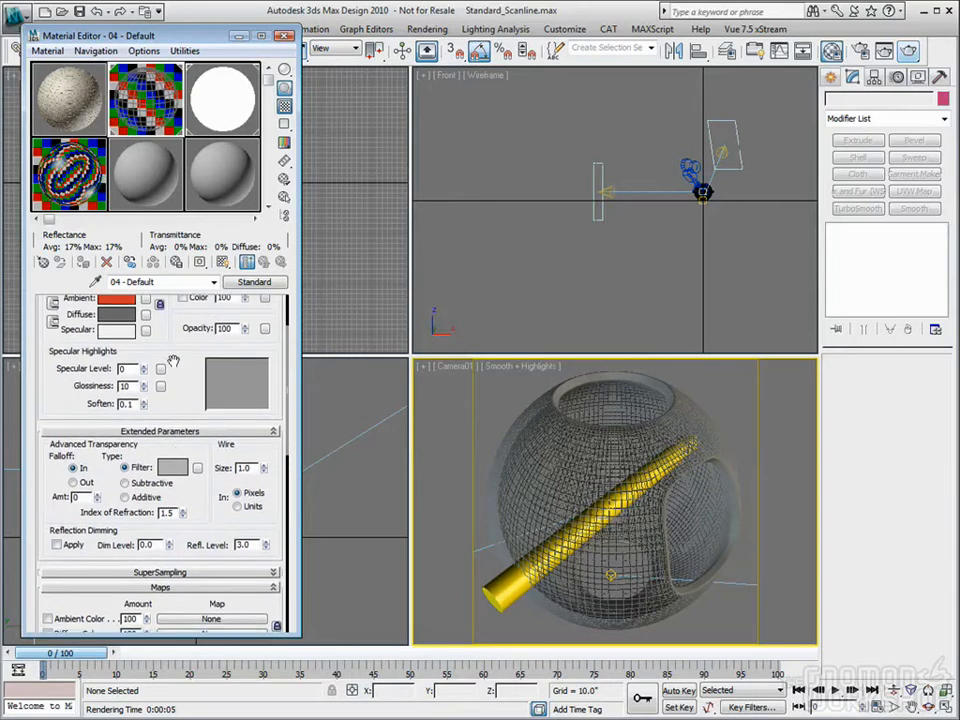
{"action": "scroll", "coordinate": [180, 335], "scroll_direction": "up", "scroll_amount": 2}
{"action": "scroll", "coordinate": [193, 308], "scroll_direction": "down", "scroll_amount": 4}
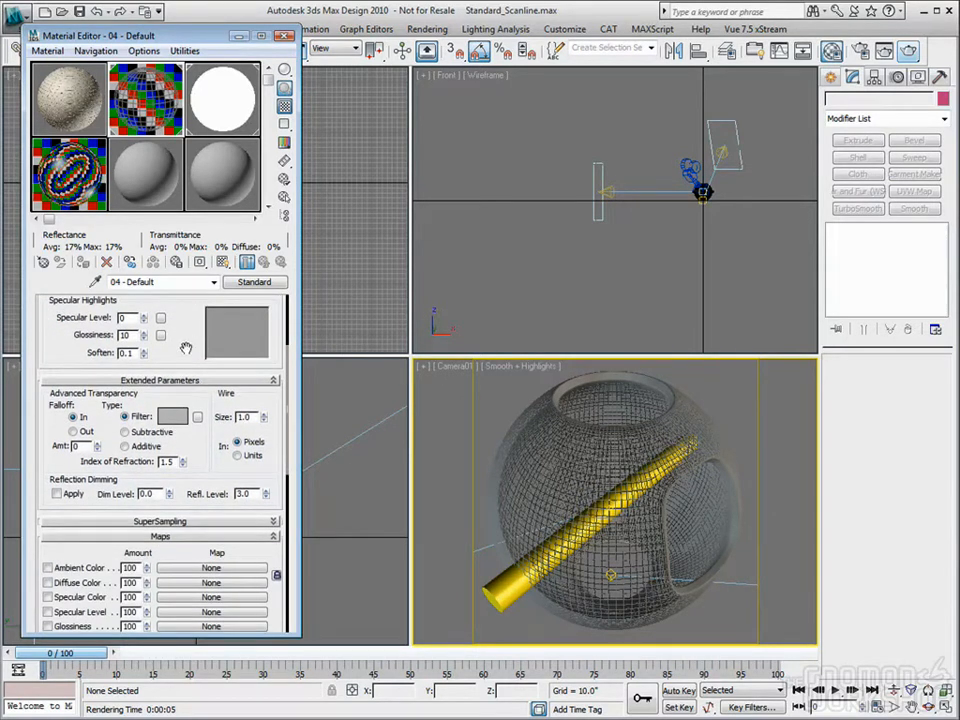
{"action": "left_click", "coordinate": [250, 381]}
{"action": "left_click", "coordinate": [150, 396]}
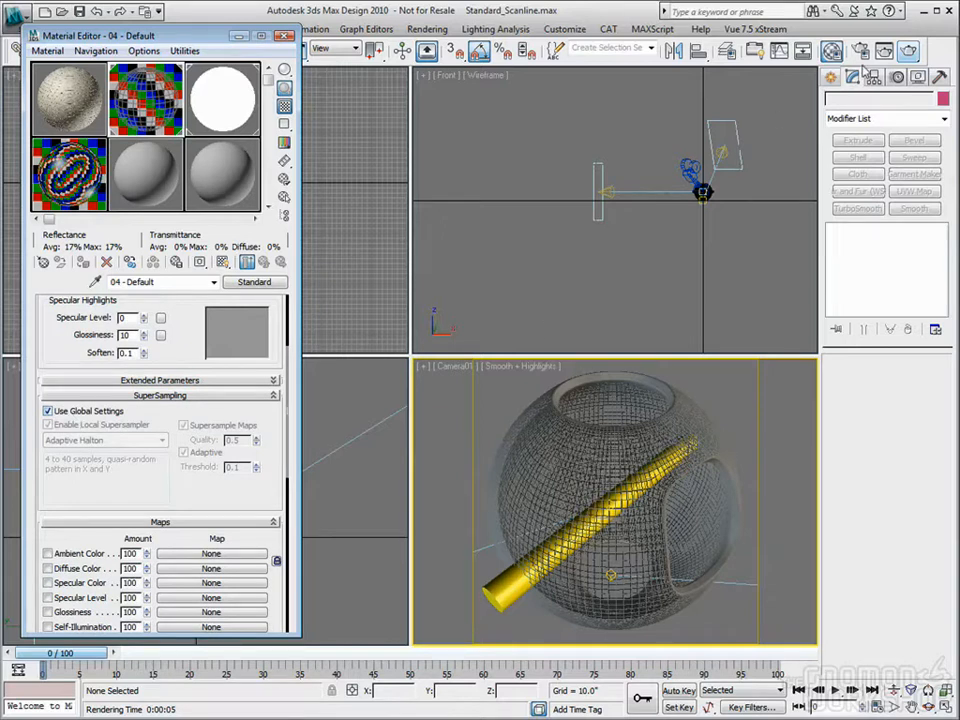
{"action": "key", "text": "F10"}
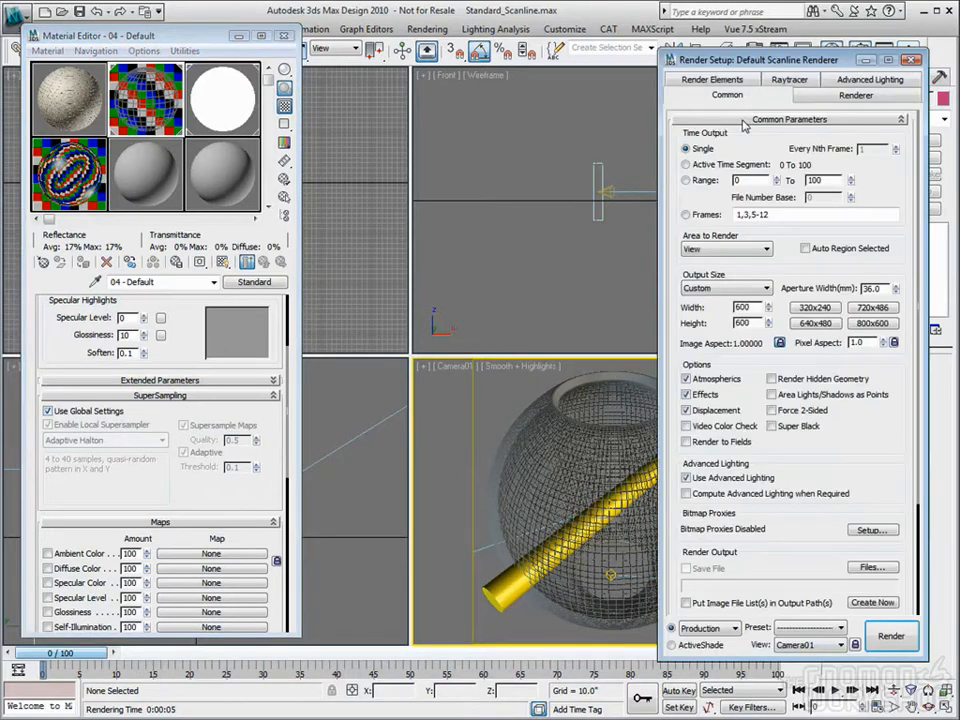
{"action": "left_click", "coordinate": [815, 99]}
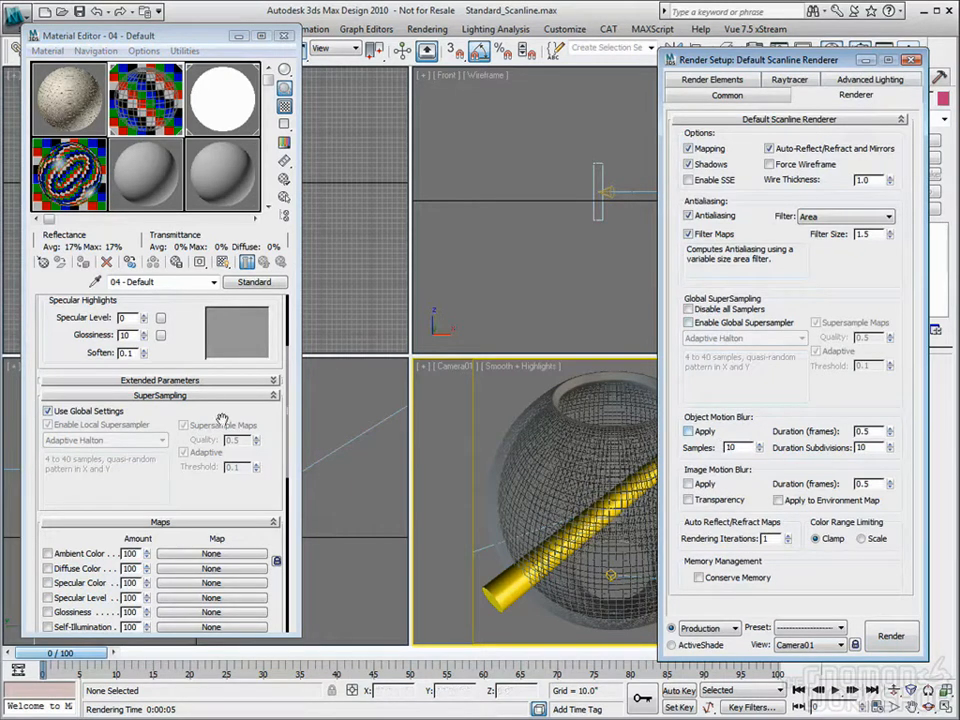
Turn off the global supersampling settings for the 04 - Default material so it uses its local supersampler, and collapse those settings
{"action": "left_click", "coordinate": [48, 412]}
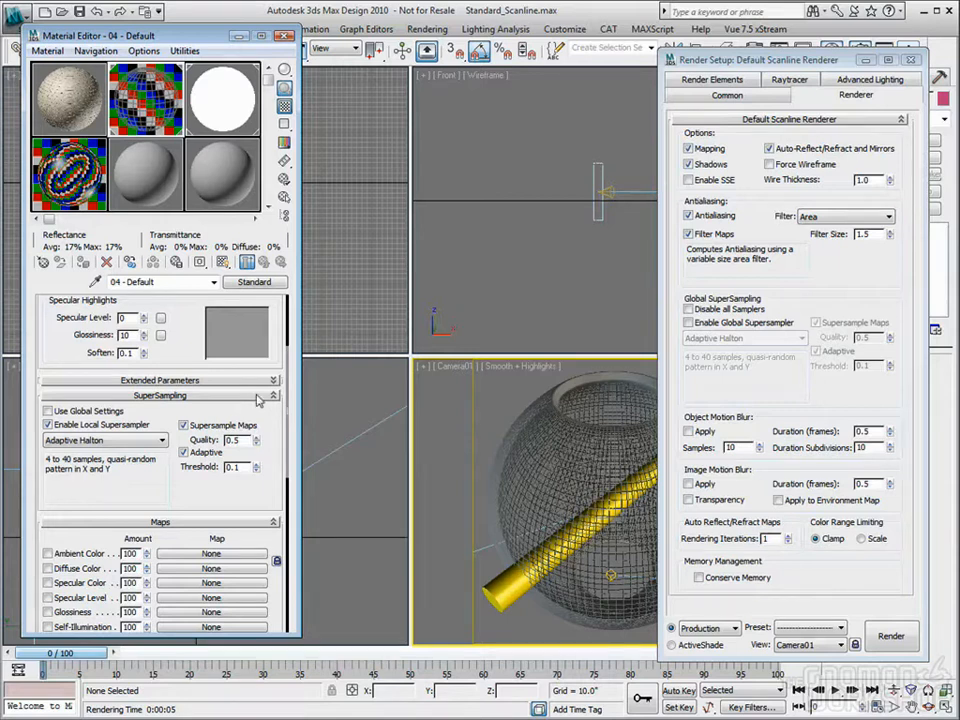
{"action": "left_click", "coordinate": [205, 396]}
{"action": "mouse_move", "coordinate": [203, 421]}
{"action": "left_mouse_down"}
{"action": "mouse_move", "coordinate": [201, 391]}
{"action": "mouse_move", "coordinate": [201, 407]}
{"action": "left_mouse_up"}
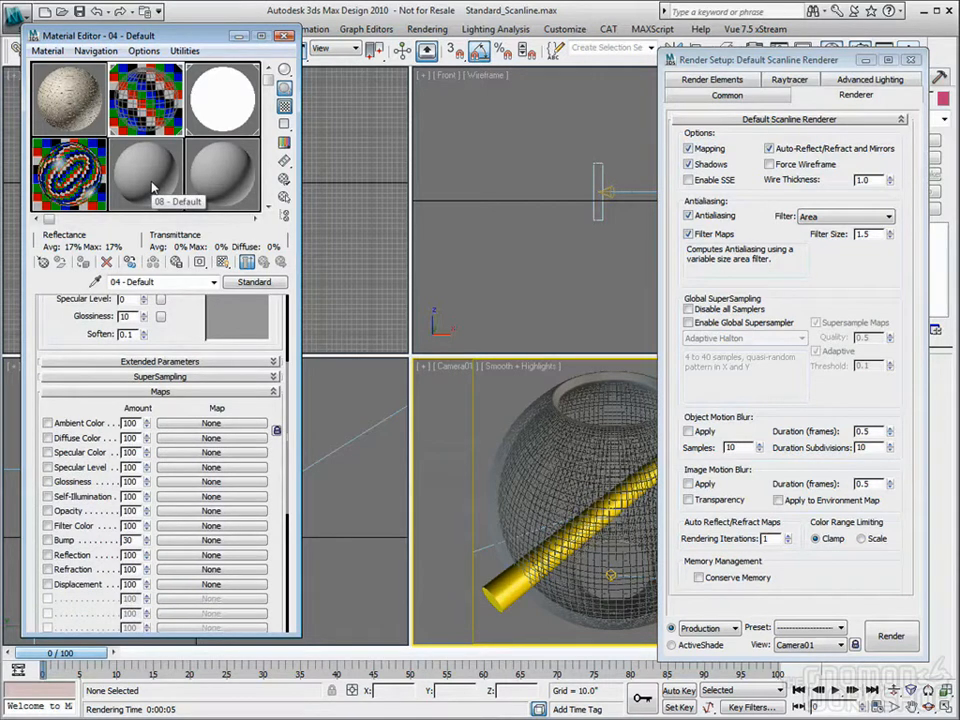
Change the 08 - Default material to Advanced Lighting Override and set its reflectance scale to 2.9
{"action": "left_click", "coordinate": [153, 187]}
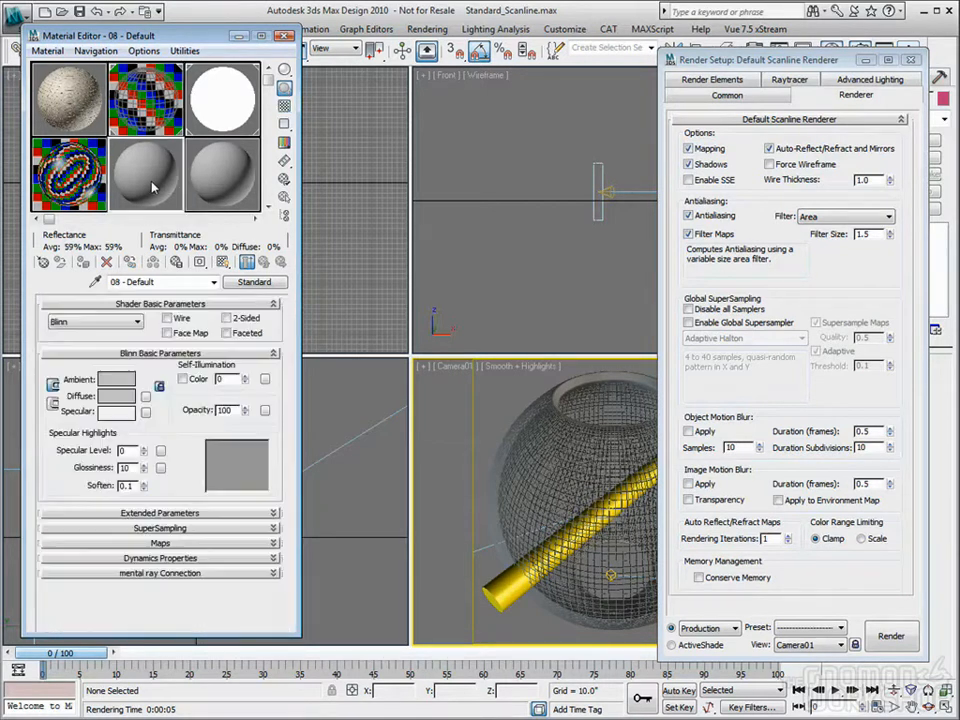
{"action": "left_click", "coordinate": [272, 284]}
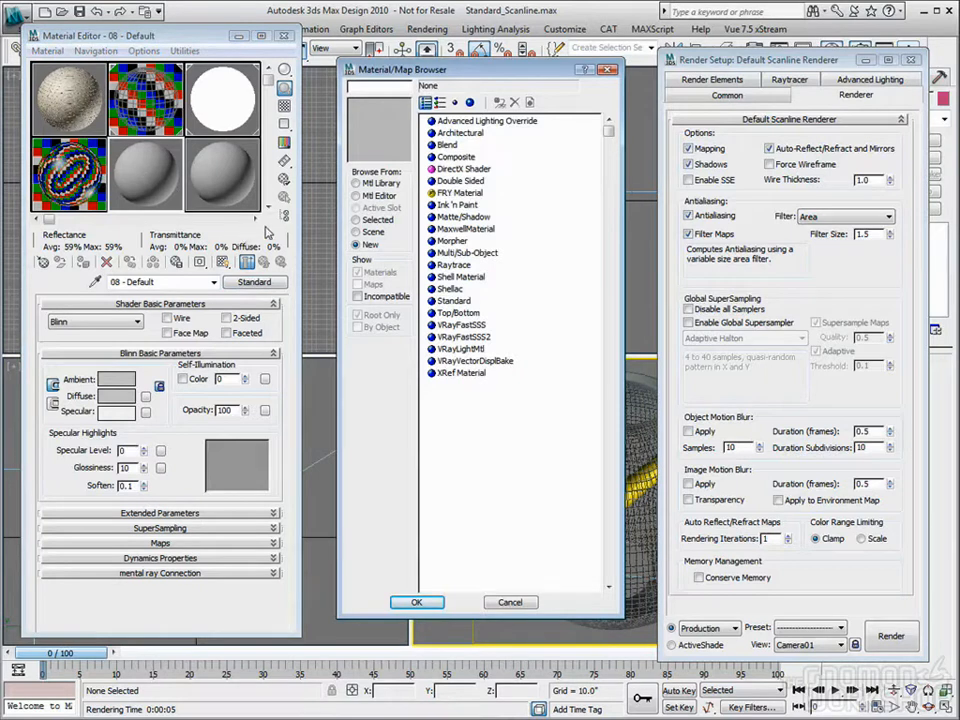
{"action": "double_click", "coordinate": [506, 122]}
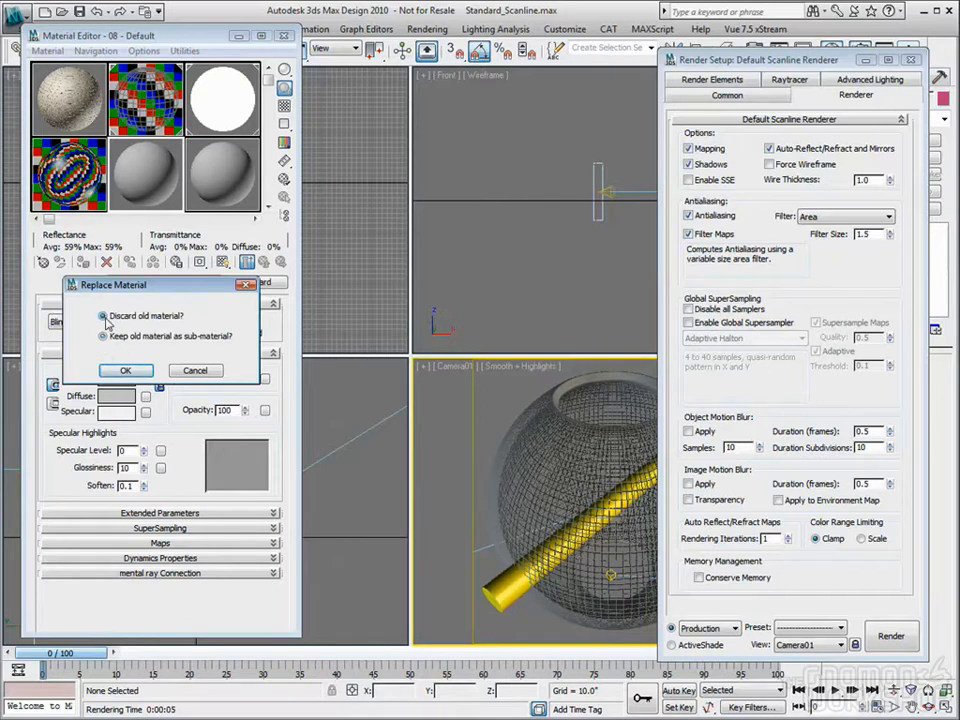
{"action": "left_click", "coordinate": [125, 370]}
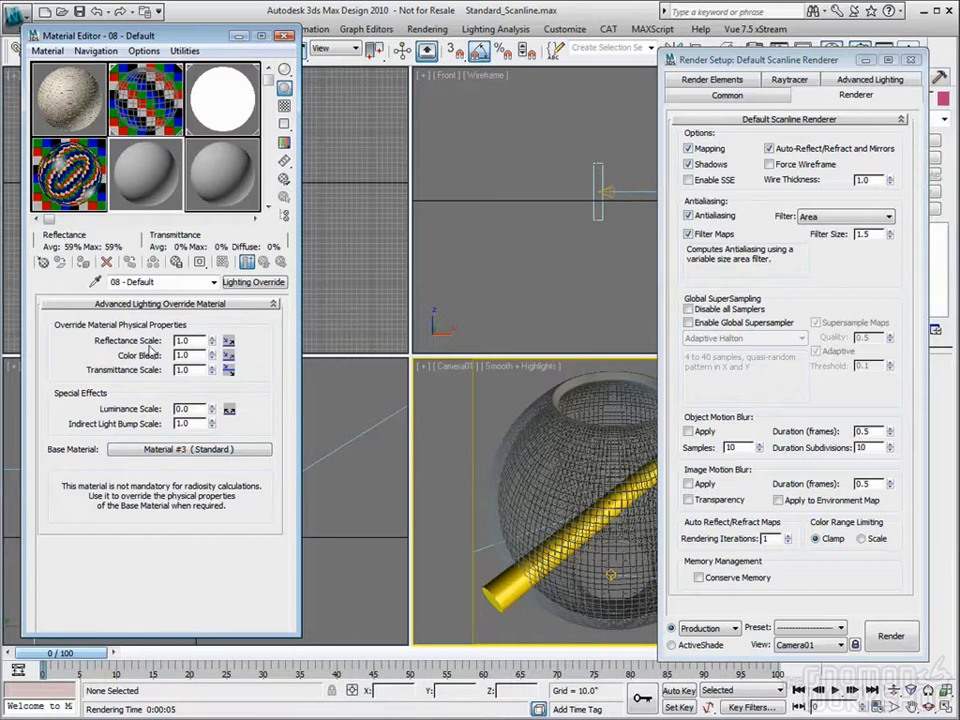
{"action": "left_click_drag", "start_coordinate": [212, 344], "coordinate": [212, 334]}
Change the 08 - Default material to the Architectural type and choose the Glass - Clear template
{"action": "left_click", "coordinate": [237, 283]}
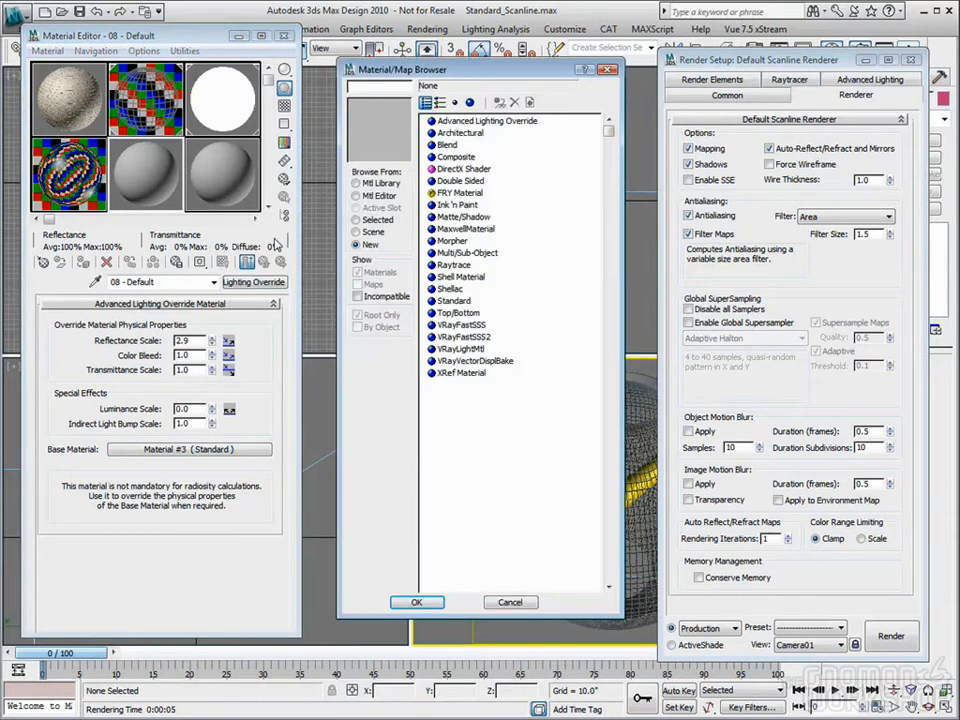
{"action": "double_click", "coordinate": [460, 133]}
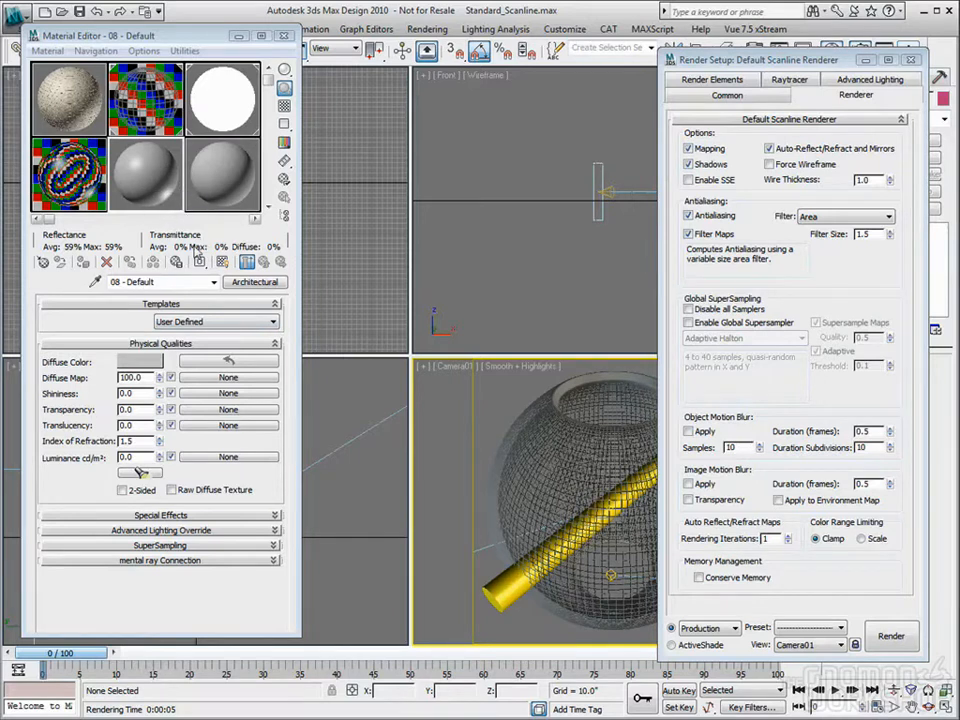
{"action": "left_click", "coordinate": [265, 322]}
{"action": "left_click", "coordinate": [230, 322]}
{"action": "left_click", "coordinate": [222, 322]}
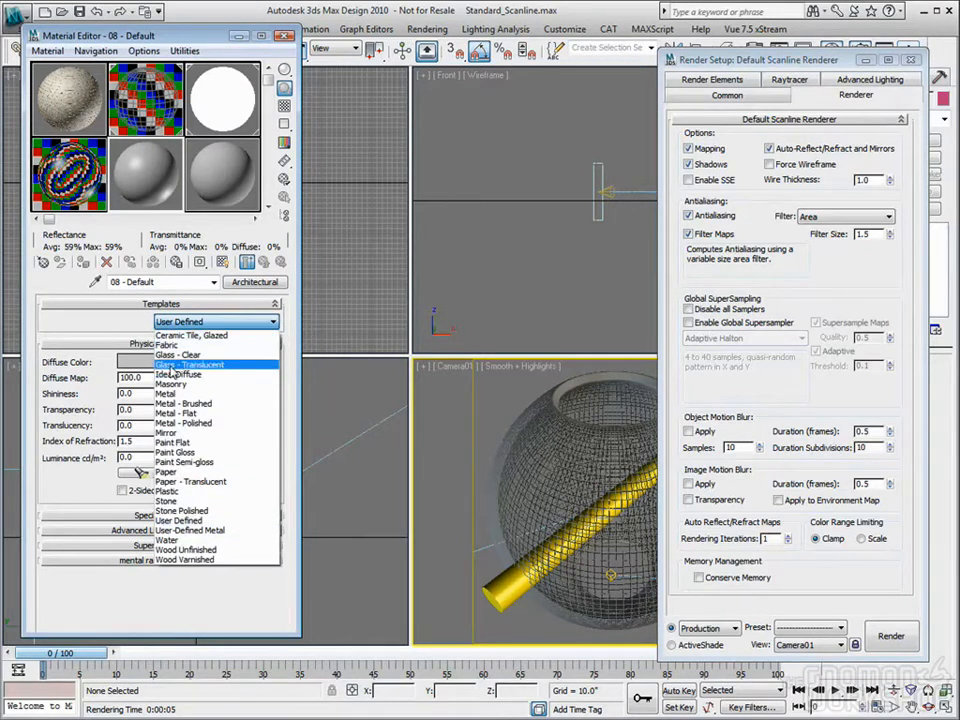
{"action": "left_click", "coordinate": [167, 356]}
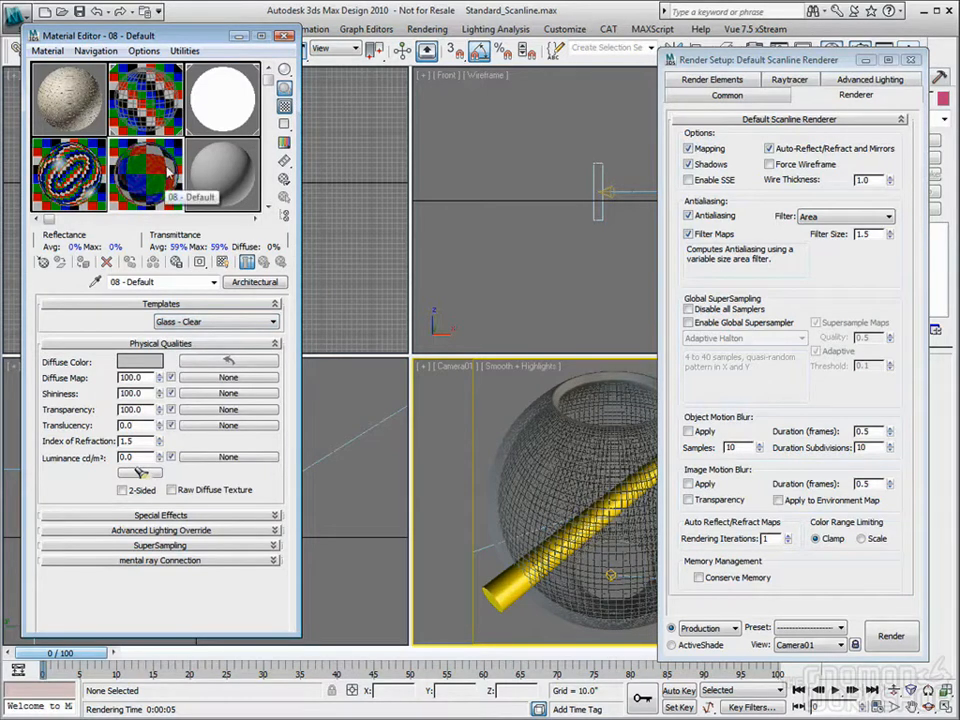
Try the Glass - Translucent and Metal - Brushed templates on the Architectural material
{"action": "left_click", "coordinate": [258, 322]}
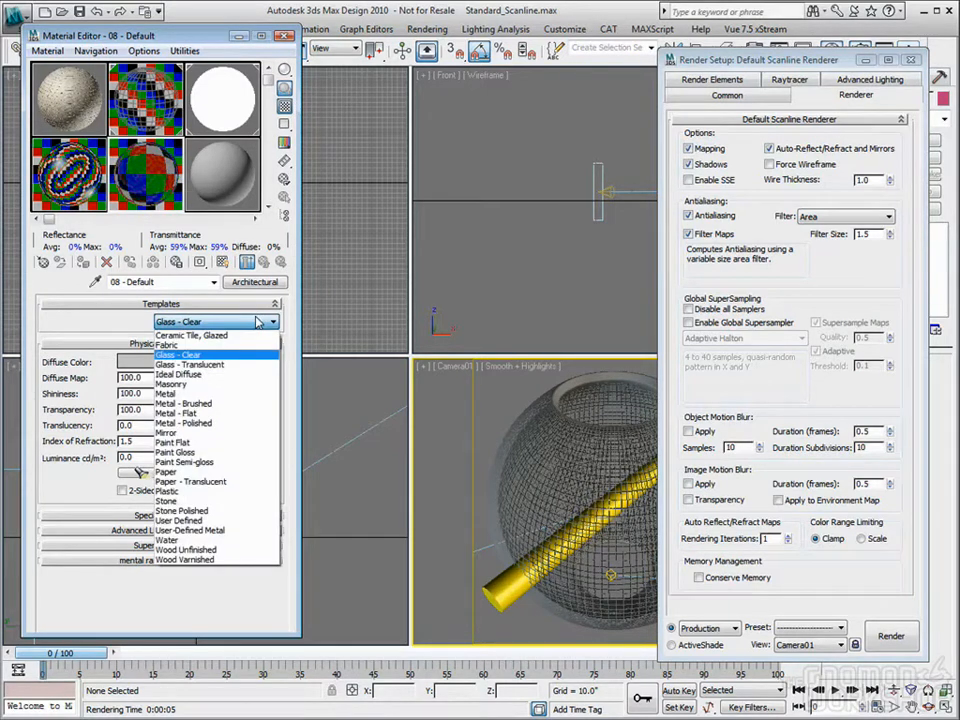
{"action": "left_click", "coordinate": [188, 364]}
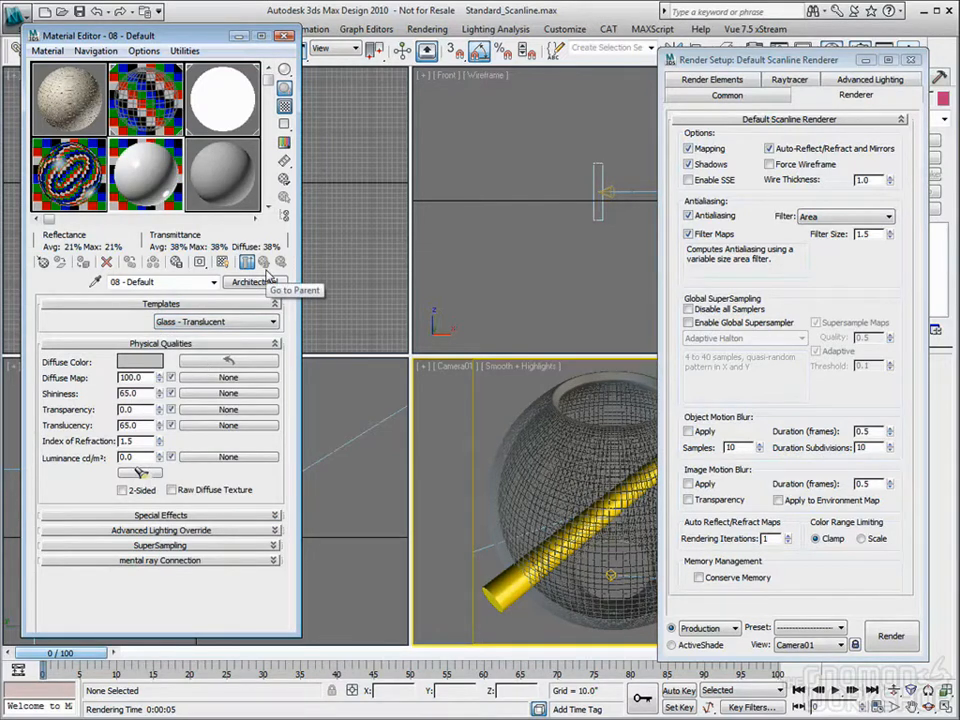
{"action": "scroll", "coordinate": [265, 320], "scroll_direction": "up", "scroll_amount": 1}
{"action": "left_click", "coordinate": [270, 321]}
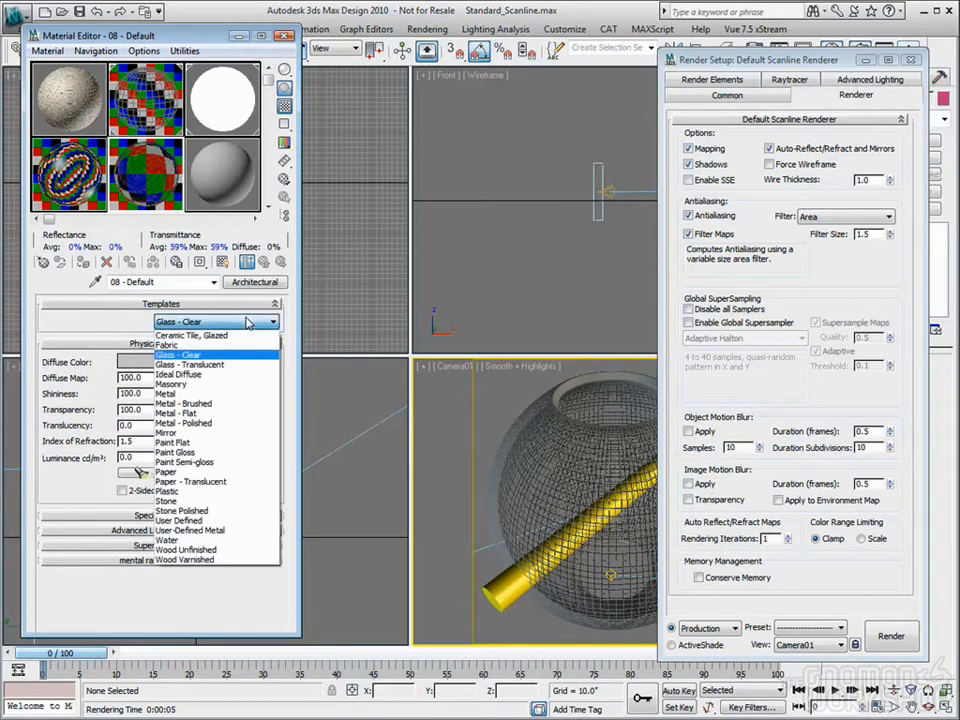
{"action": "left_click", "coordinate": [195, 402]}
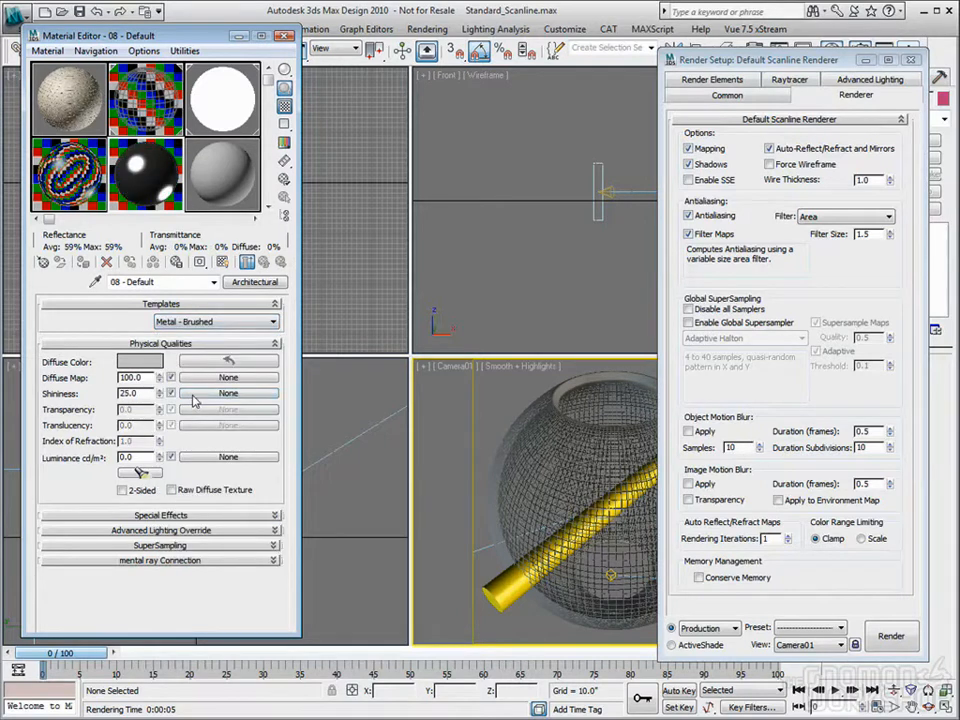
Choose the Metal template, assign the 08 - Default material to the hollow sphere in the camera view, and close Render Setup
{"action": "left_click", "coordinate": [215, 321]}
{"action": "left_click", "coordinate": [190, 390]}
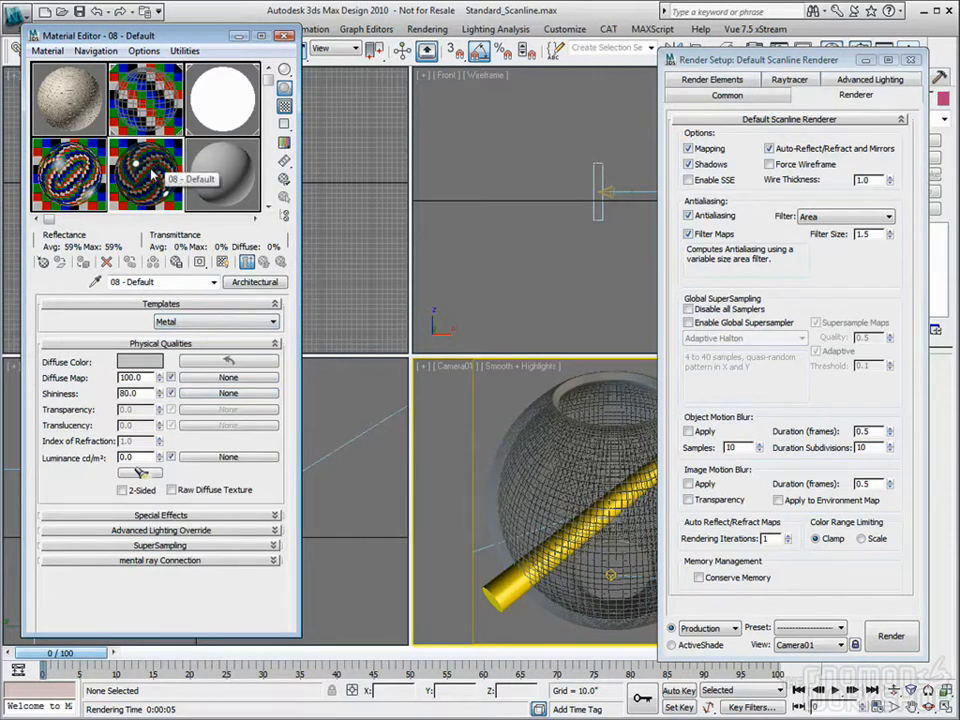
{"action": "mouse_move", "coordinate": [141, 191]}
{"action": "left_mouse_down"}
{"action": "mouse_move", "coordinate": [285, 306]}
{"action": "mouse_move", "coordinate": [519, 434]}
{"action": "left_mouse_up"}
{"action": "left_click", "coordinate": [910, 59]}
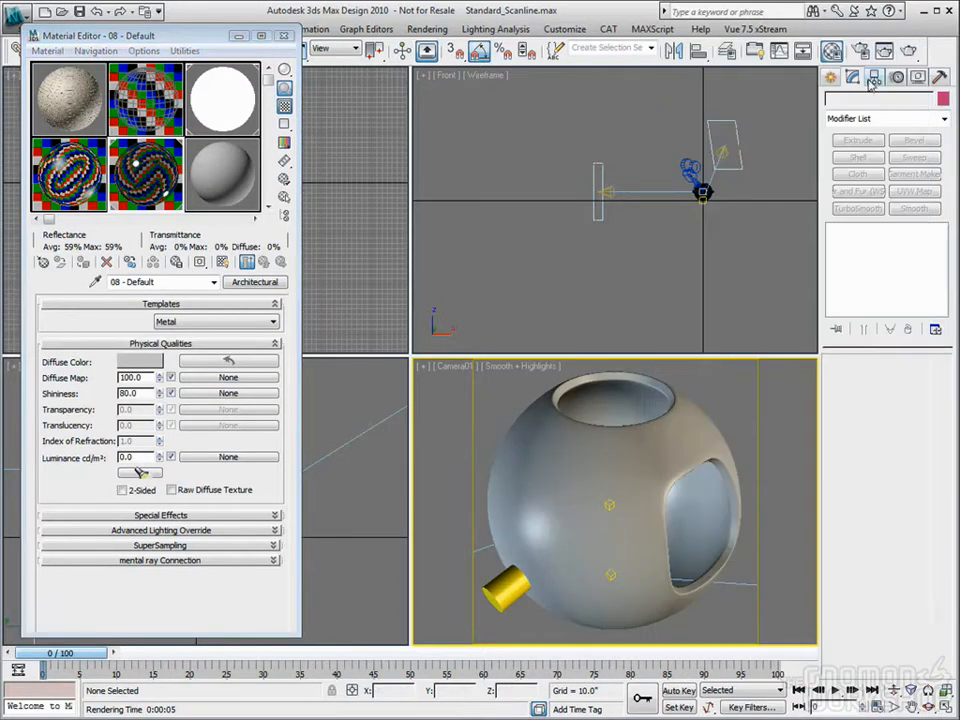
Render the camera view, set the Architectural Metal material's shininess to 0, and render the hollow sphere again for comparison
{"action": "left_click", "coordinate": [908, 50]}
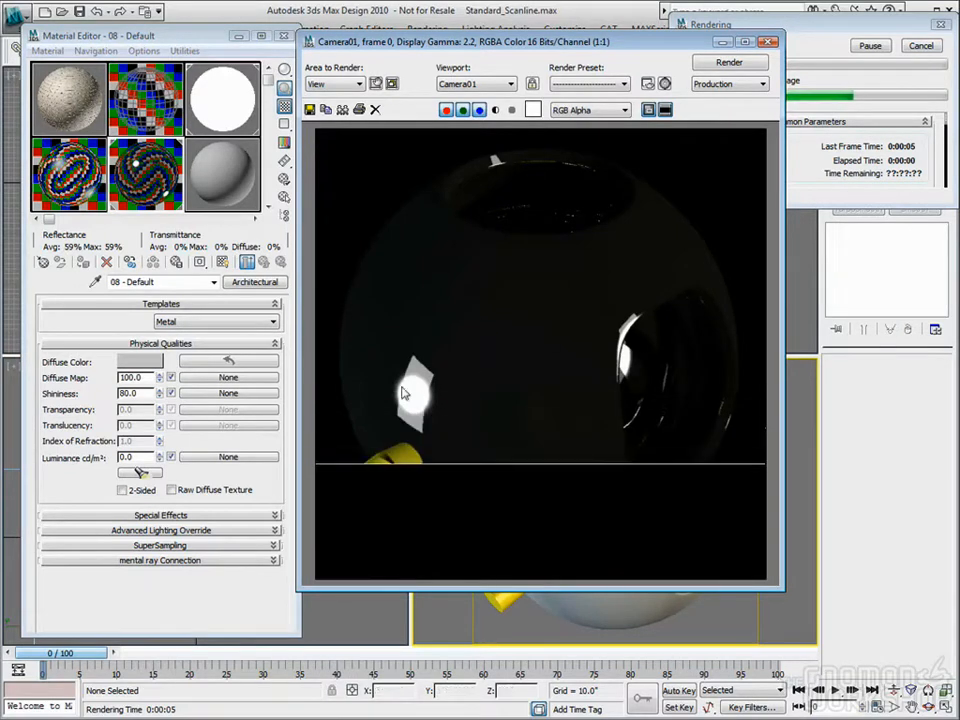
{"action": "right_click", "coordinate": [158, 396]}
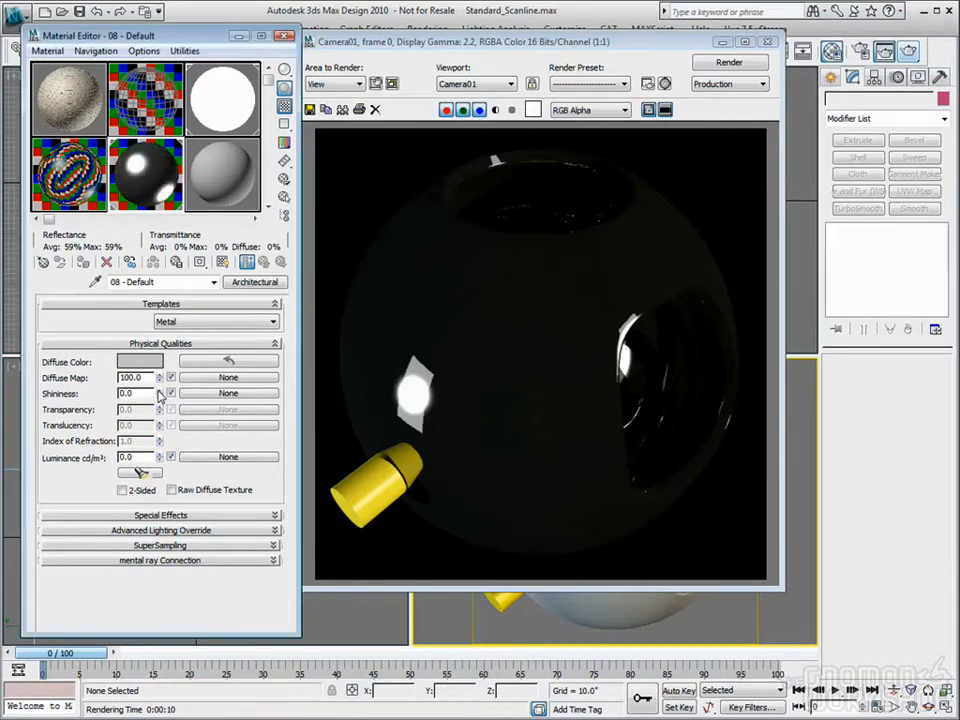
{"action": "left_click_drag", "start_coordinate": [160, 396], "coordinate": [150, 377]}
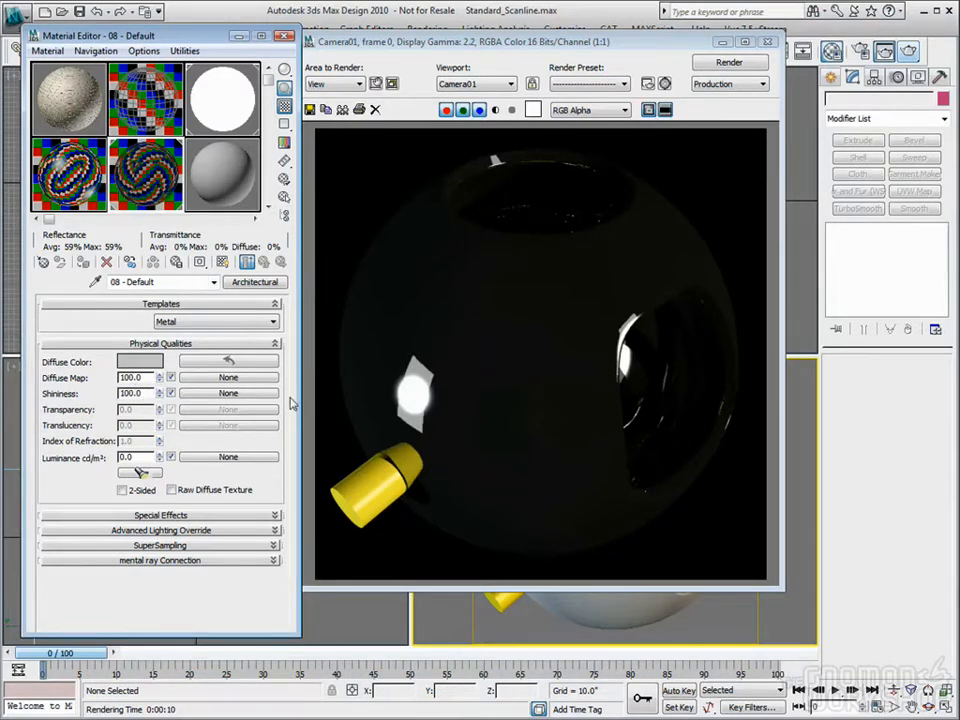
{"action": "right_click", "coordinate": [159, 395]}
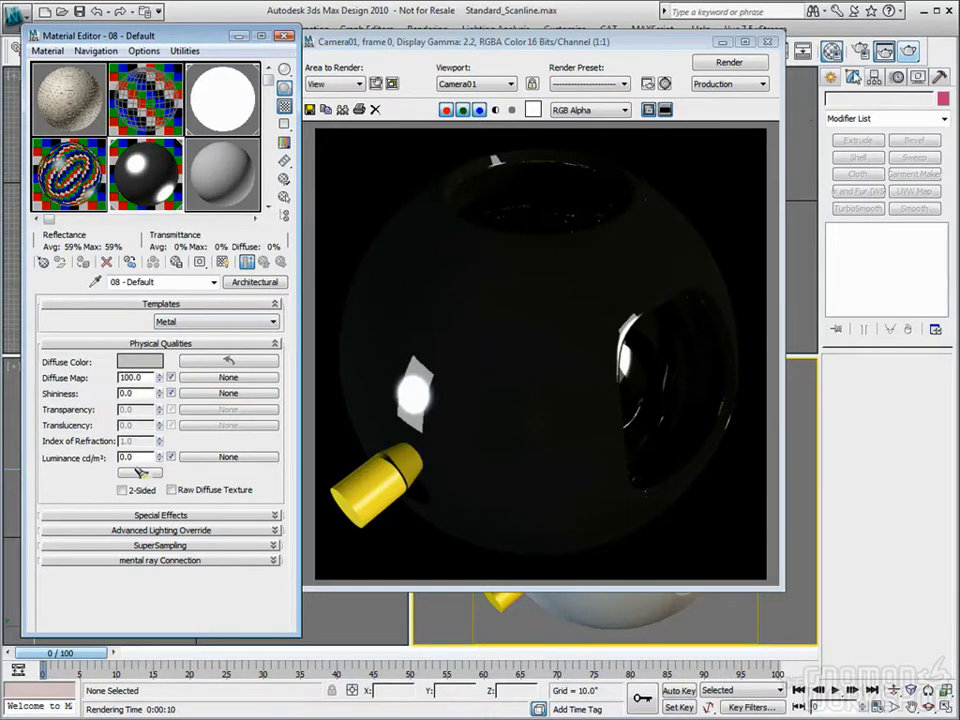
{"action": "left_click", "coordinate": [729, 62]}
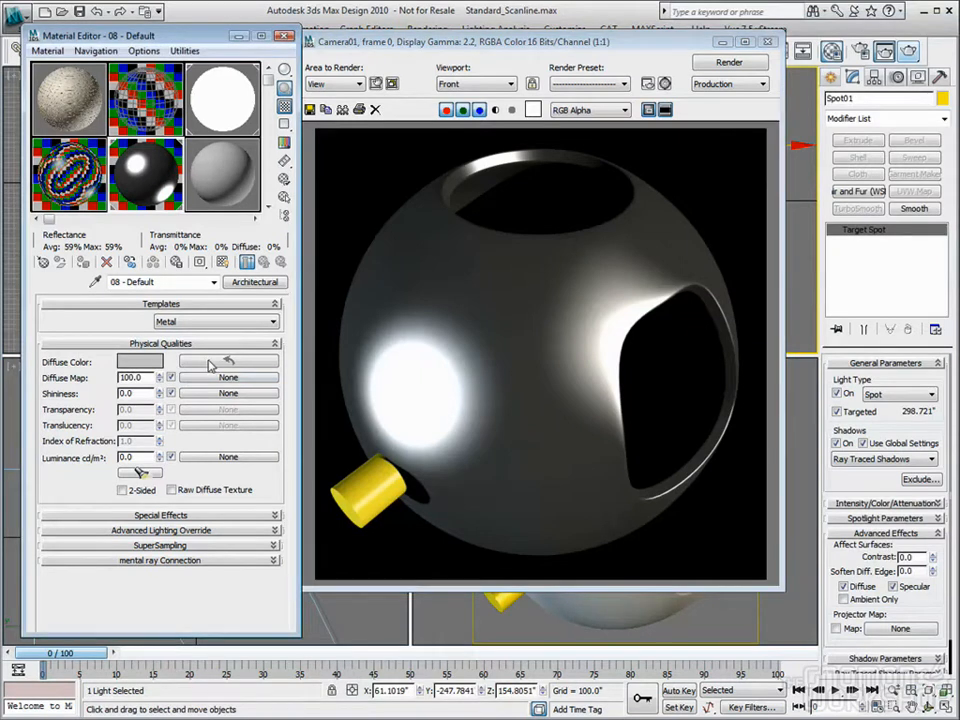
Raise the Architectural material's luminance to 4400 cd/m² and close the rendered frame to see the sphere in the viewport
{"action": "left_click", "coordinate": [215, 377]}
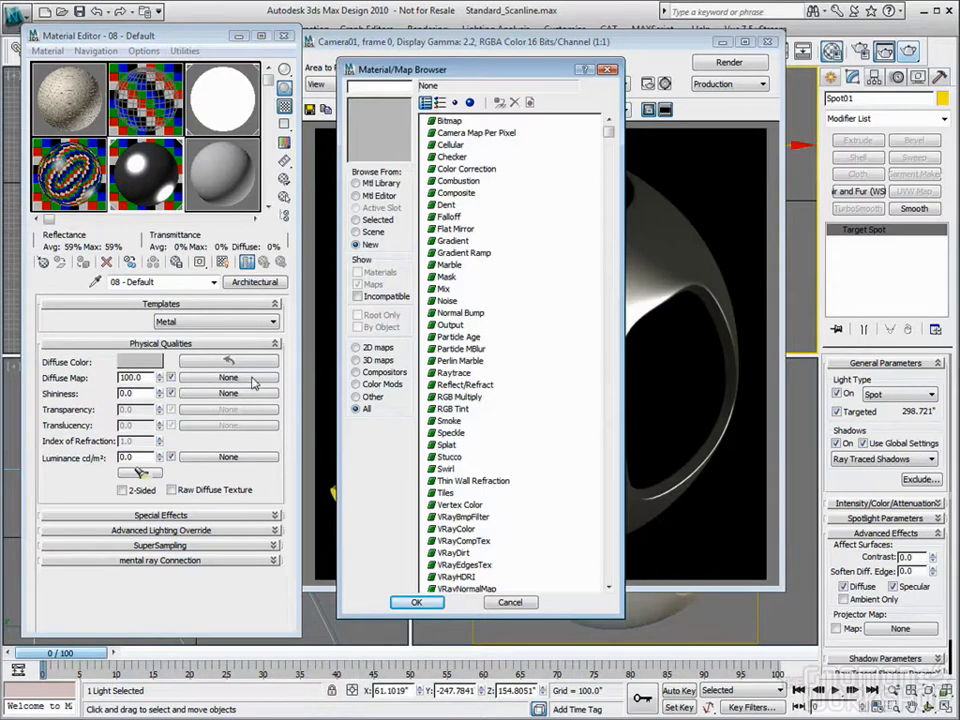
{"action": "left_click", "coordinate": [512, 602]}
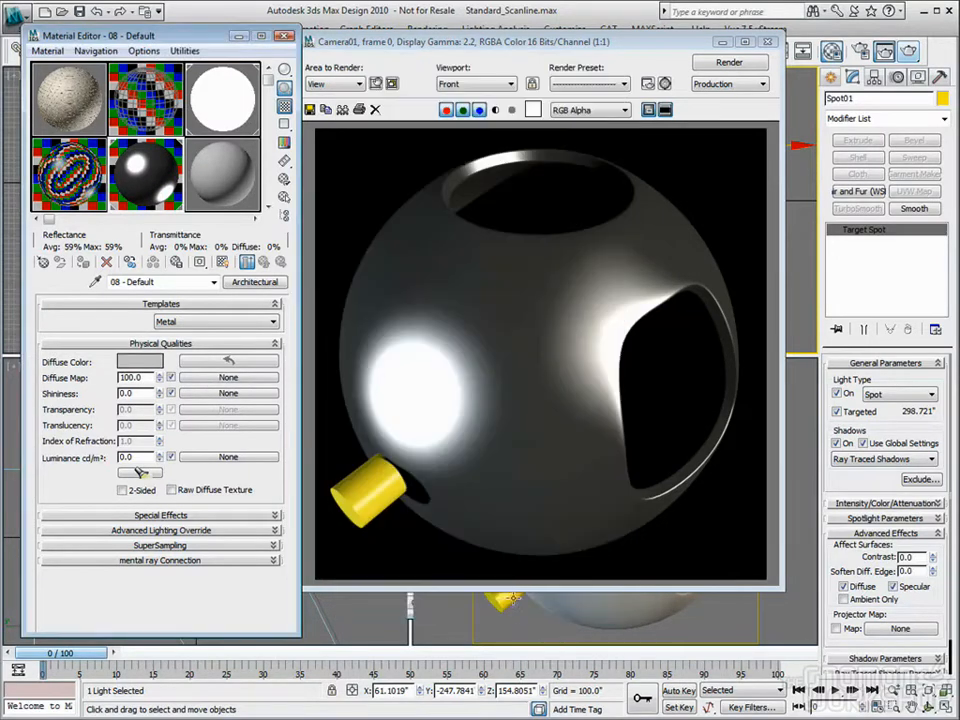
{"action": "left_click_drag", "start_coordinate": [159, 457], "coordinate": [159, 418]}
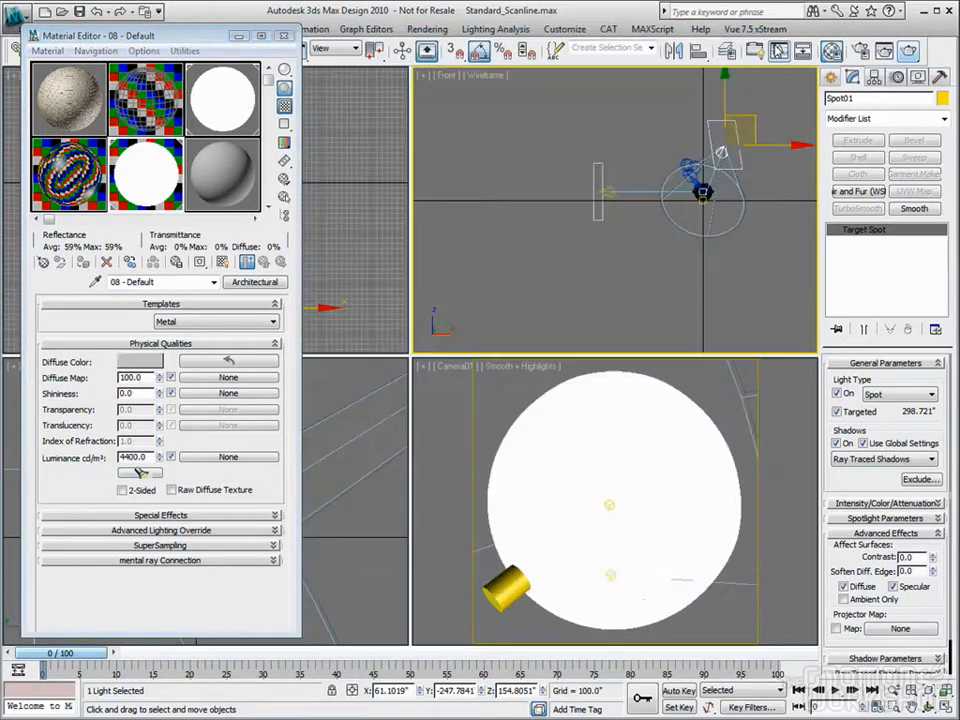
{"action": "left_click", "coordinate": [767, 42]}
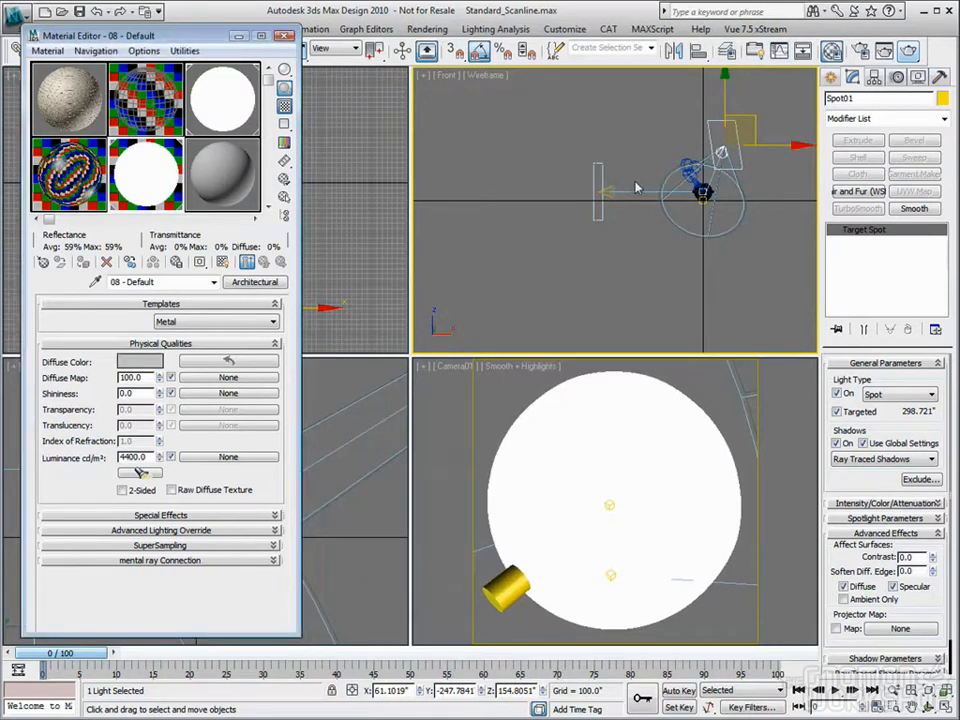
Apply a Checker map to the Architectural material's cutout, inspect the enlarged sample preview, and return to the parent material
{"action": "left_click", "coordinate": [175, 515]}
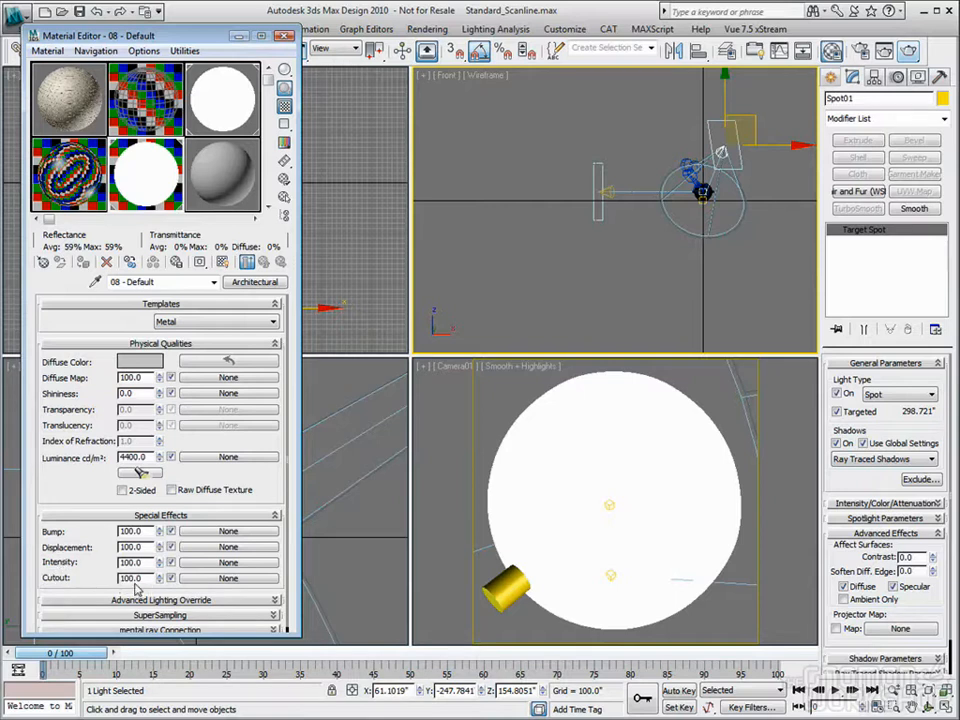
{"action": "left_click", "coordinate": [228, 578]}
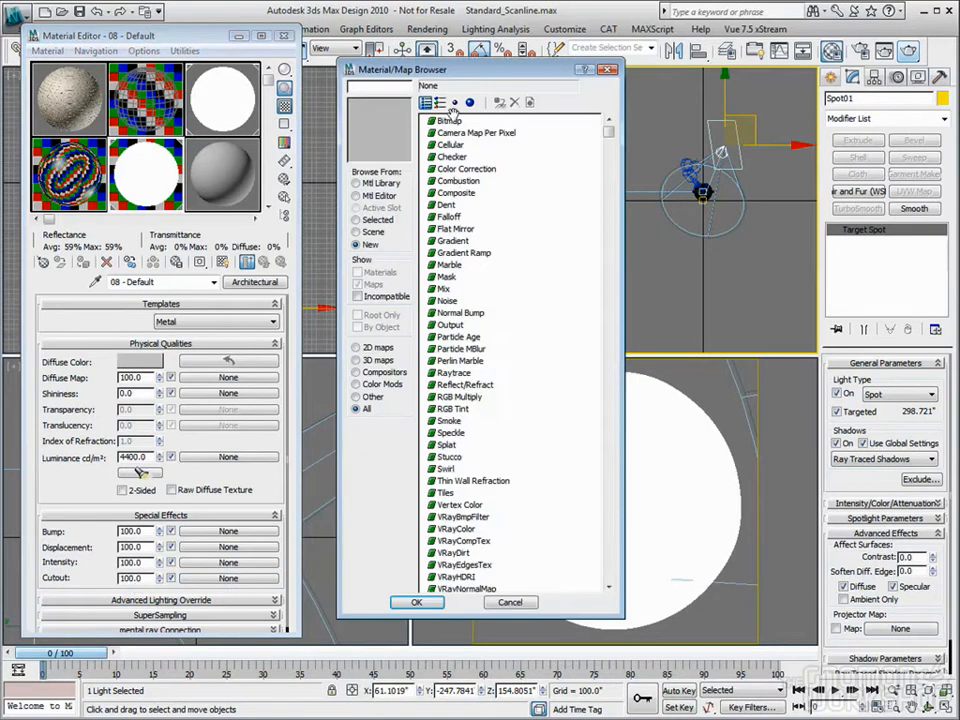
{"action": "double_click", "coordinate": [451, 156]}
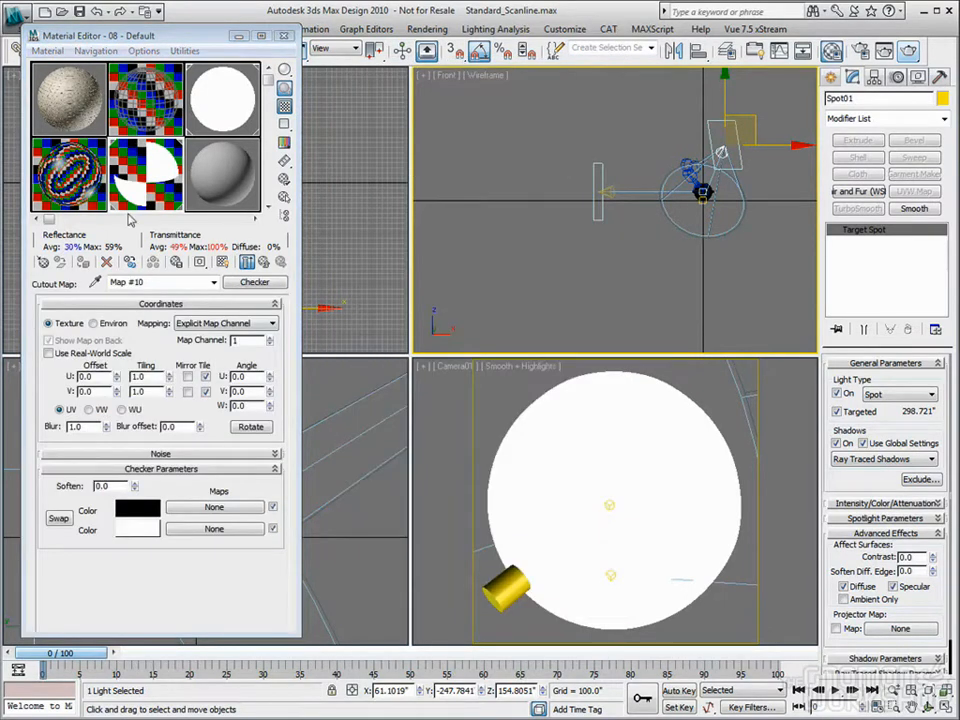
{"action": "double_click", "coordinate": [118, 140]}
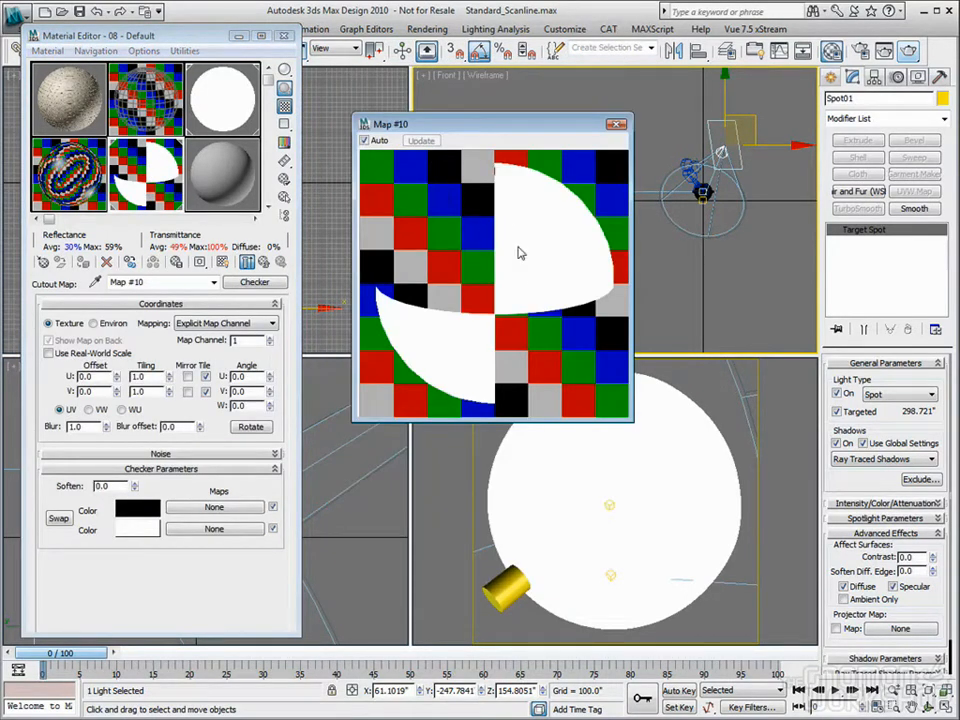
{"action": "left_click", "coordinate": [619, 125]}
{"action": "left_click", "coordinate": [262, 261]}
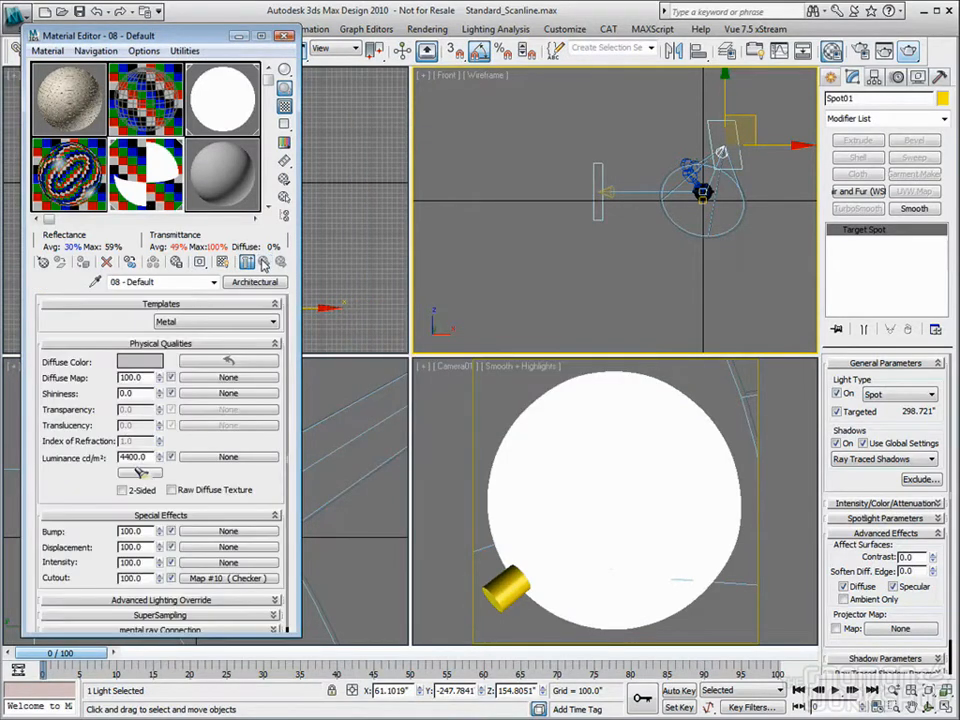
Choose the Paint Gloss template for the Architectural material
{"action": "left_click", "coordinate": [262, 322]}
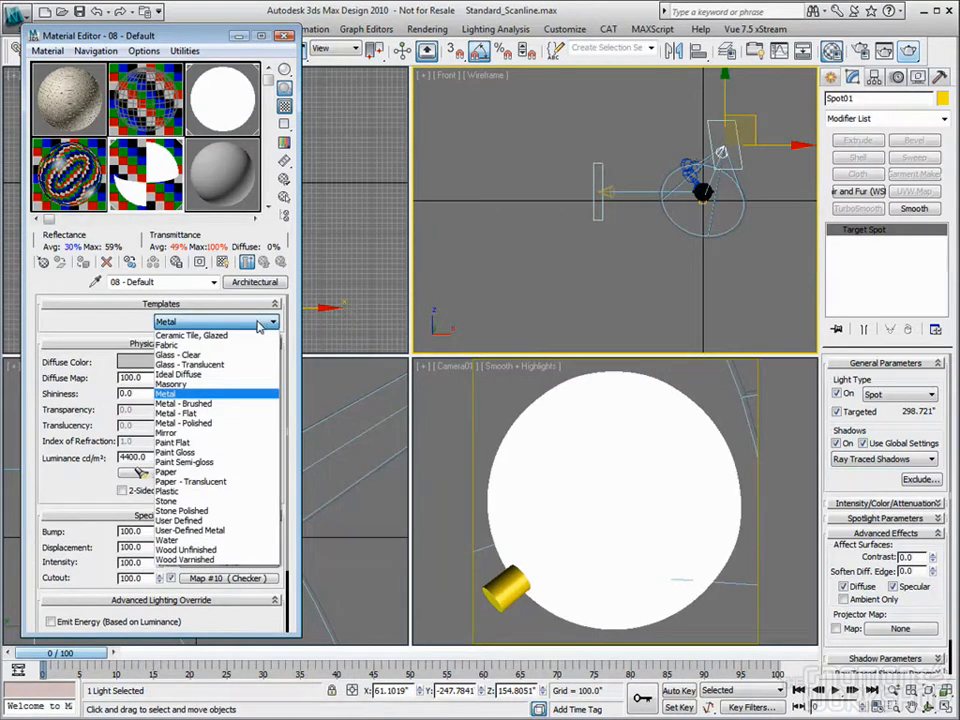
{"action": "left_click", "coordinate": [214, 452]}
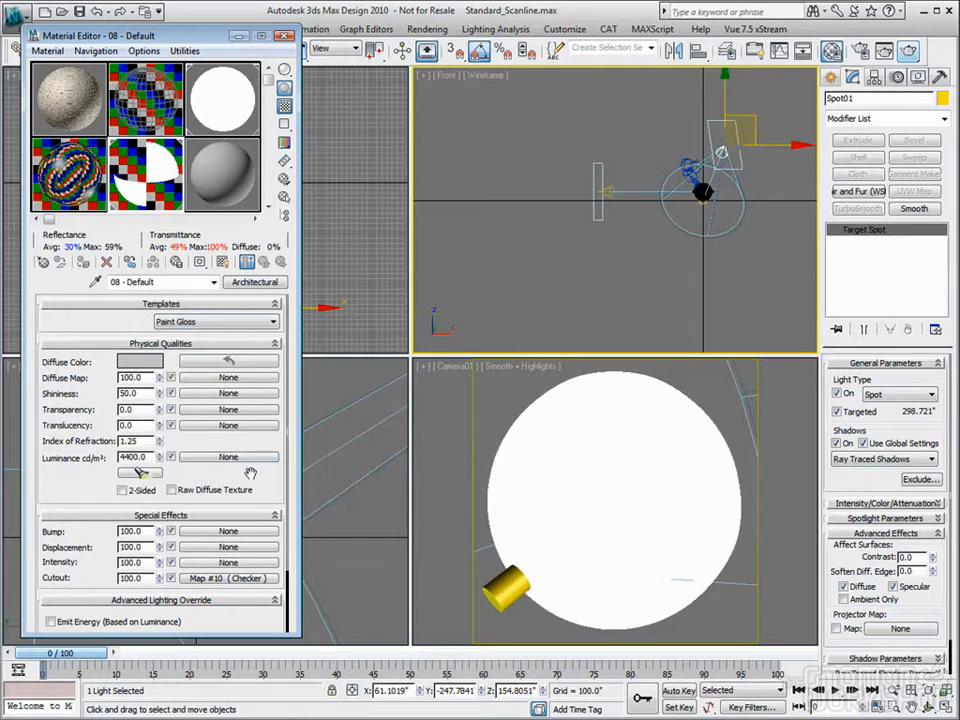
{"action": "scroll", "coordinate": [261, 481], "scroll_direction": "down", "scroll_amount": 4}
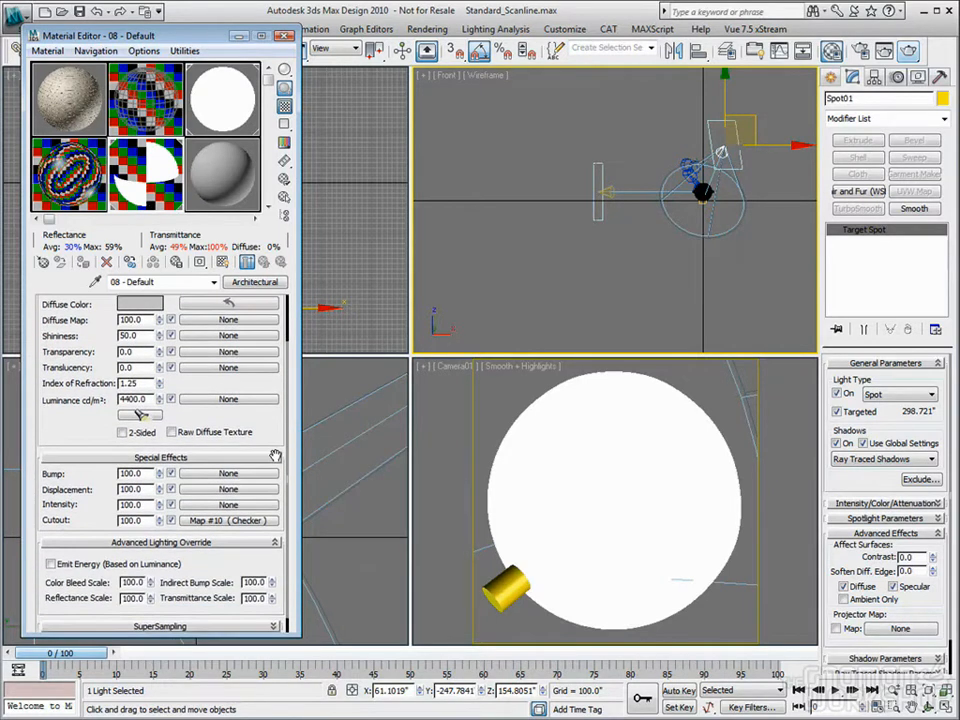
Clear the Checker map from the Architectural material's cutout and reset its luminance
{"action": "scroll", "coordinate": [150, 519], "scroll_direction": "up", "scroll_amount": 2}
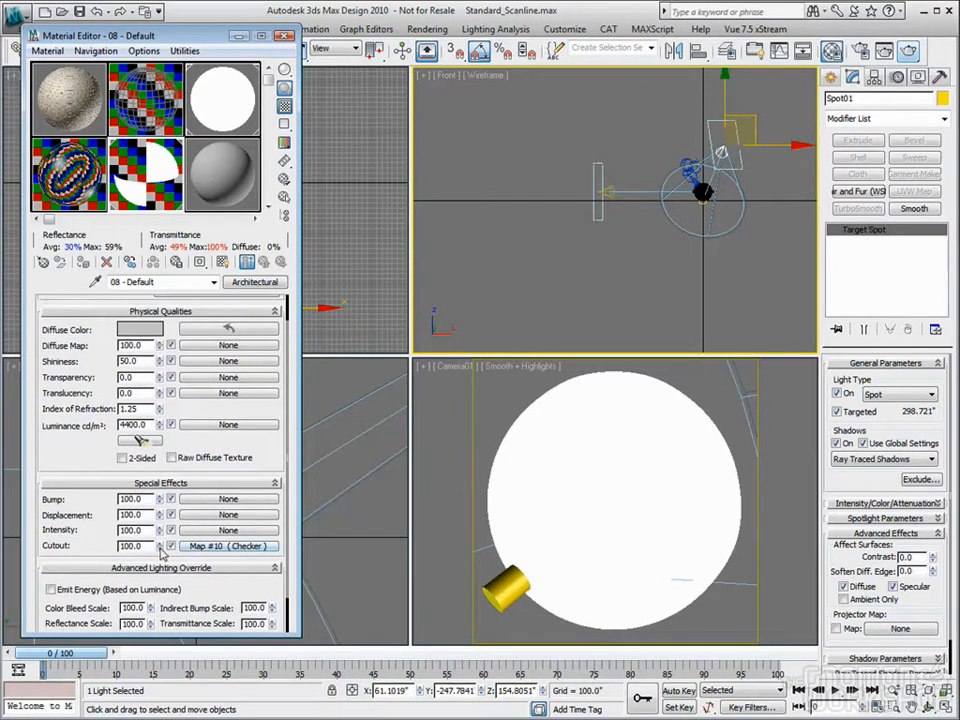
{"action": "right_click", "coordinate": [211, 555]}
{"action": "left_click", "coordinate": [244, 624]}
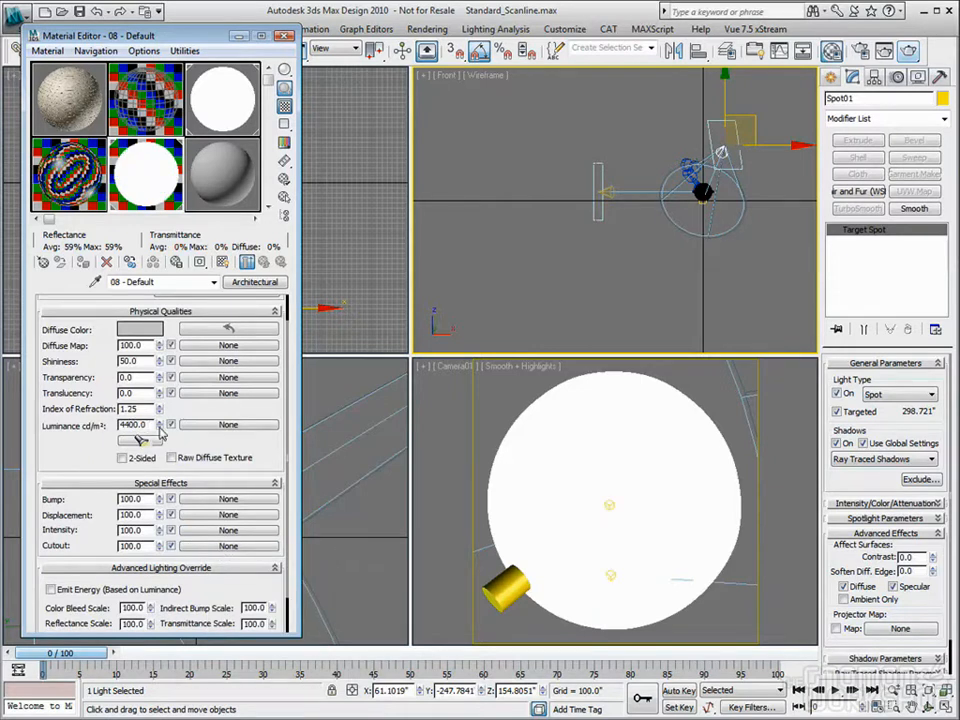
{"action": "right_click", "coordinate": [158, 428]}
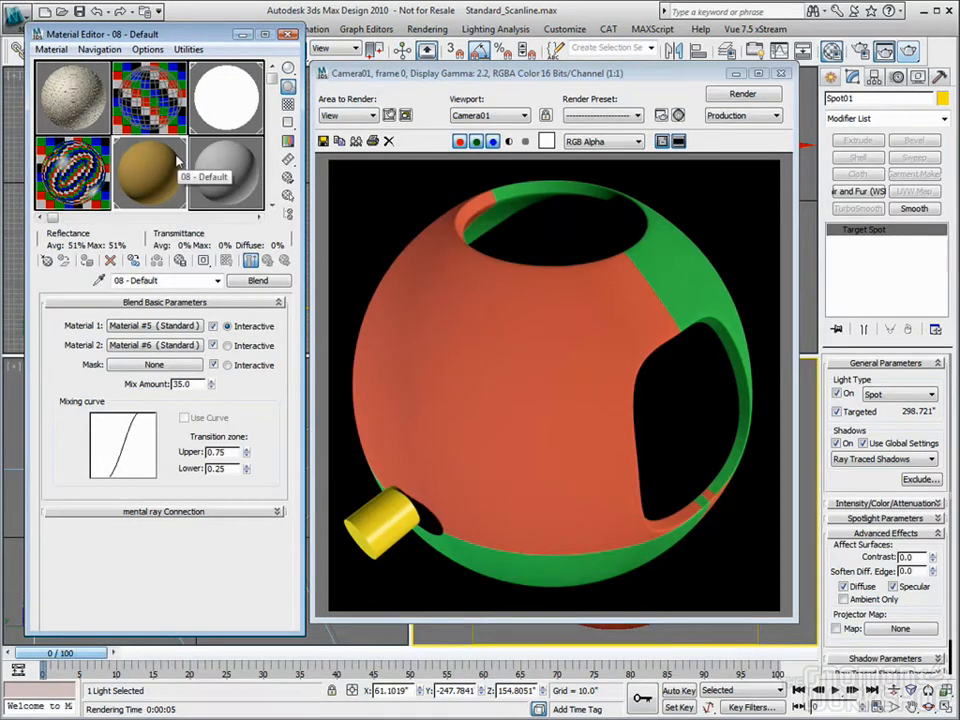
Change the 08 - Default material from Blend to the Composite type
{"action": "left_click", "coordinate": [257, 280]}
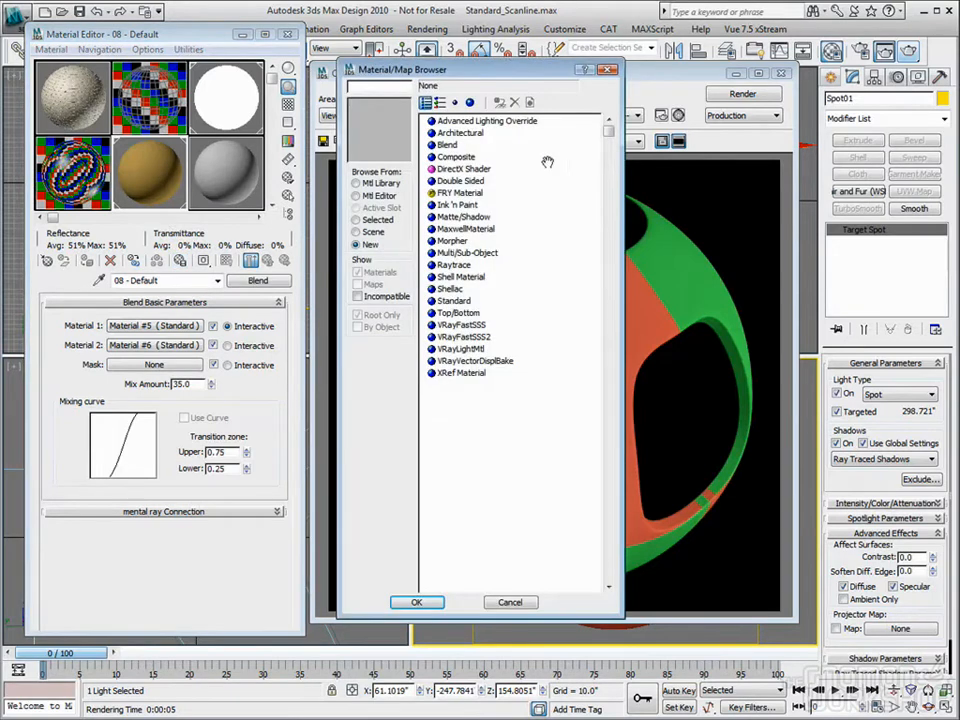
{"action": "double_click", "coordinate": [470, 120]}
{"action": "left_click", "coordinate": [129, 368]}
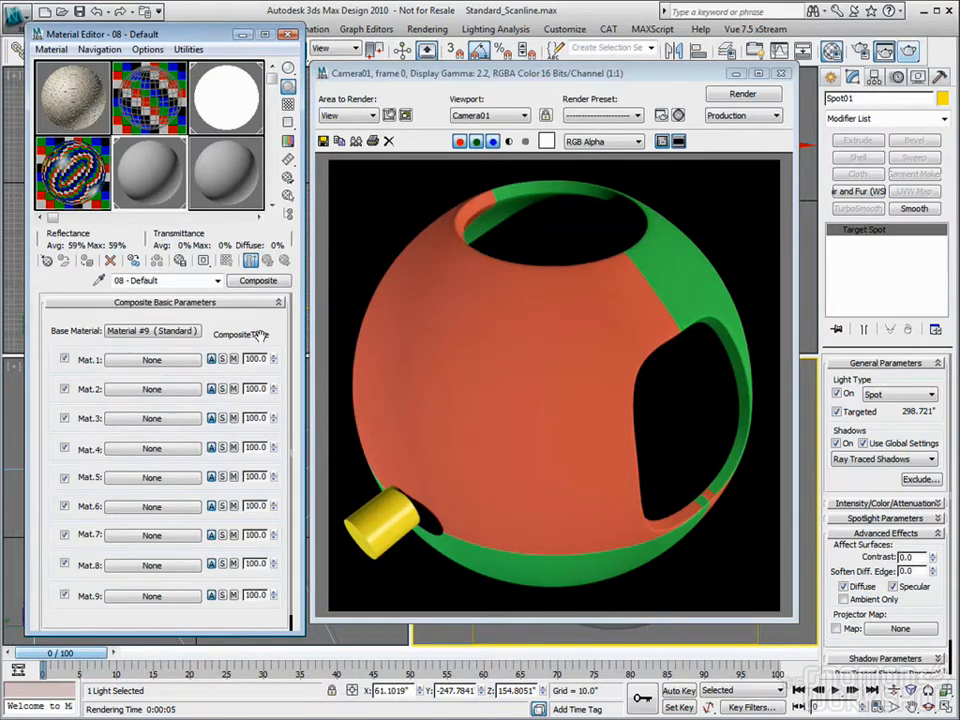
{"action": "left_click", "coordinate": [258, 280]}
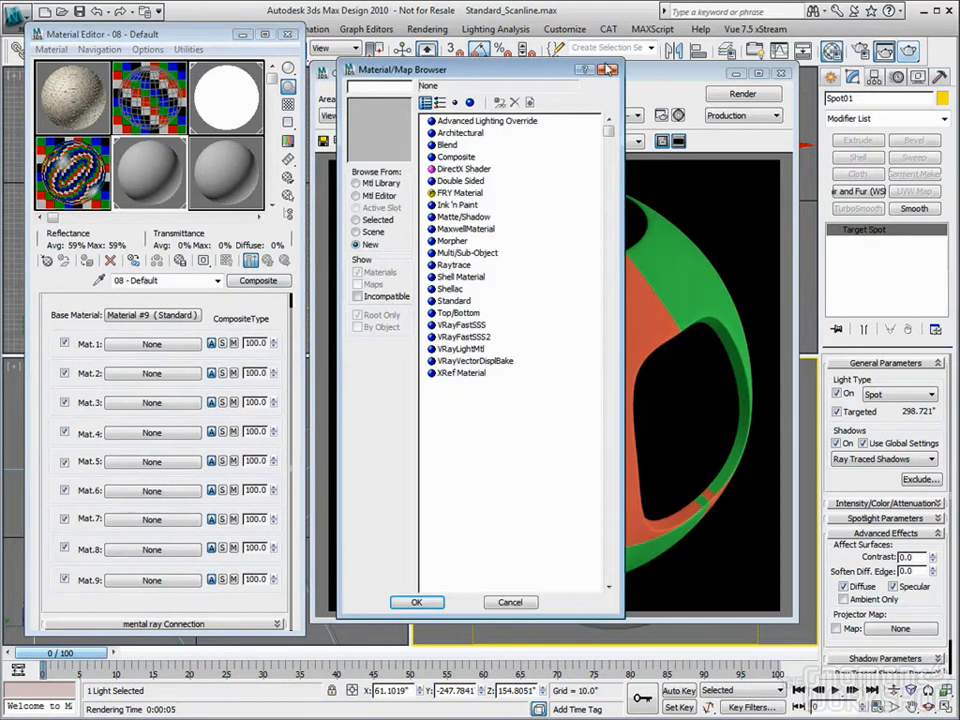
{"action": "left_click", "coordinate": [607, 69]}
{"action": "scroll", "coordinate": [246, 340], "scroll_direction": "up", "scroll_amount": 2}
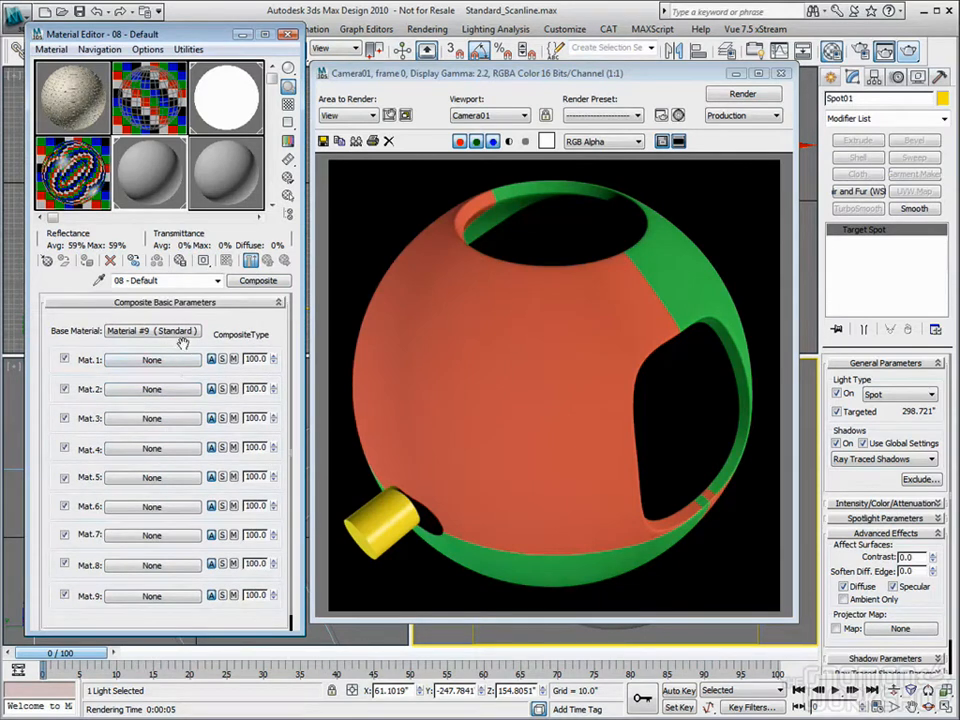
Set the Composite base material's diffuse color to golden yellow, about RGB 207, 157, 3, and return to the parent material
{"action": "left_click", "coordinate": [143, 333]}
{"action": "left_click", "coordinate": [120, 394]}
{"action": "left_click_drag", "start_coordinate": [371, 118], "coordinate": [317, 104]}
{"action": "left_click_drag", "start_coordinate": [438, 150], "coordinate": [438, 85]}
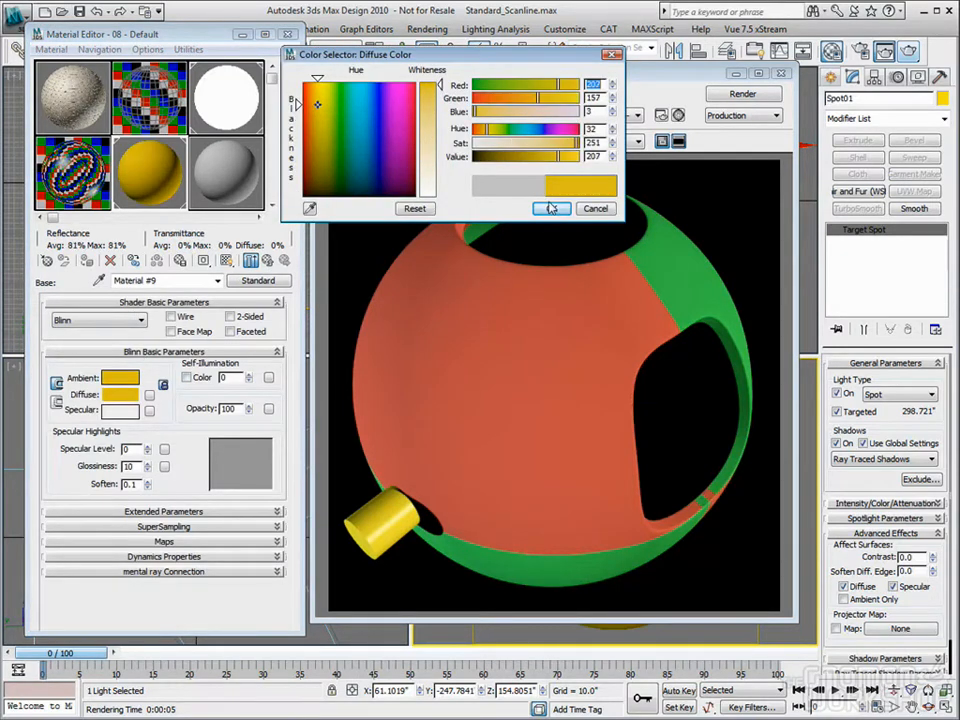
{"action": "left_click", "coordinate": [551, 208]}
{"action": "left_click", "coordinate": [267, 260]}
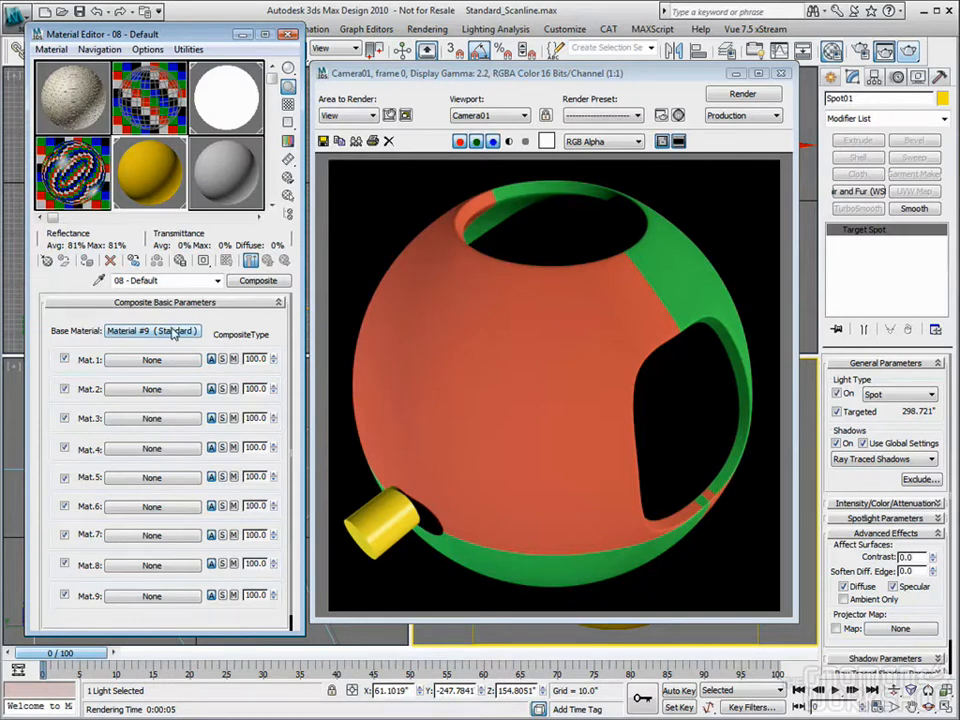
Add a Raytrace material as Mat. 1 of the Composite material and set its composite amount to 27.6
{"action": "left_click", "coordinate": [152, 360]}
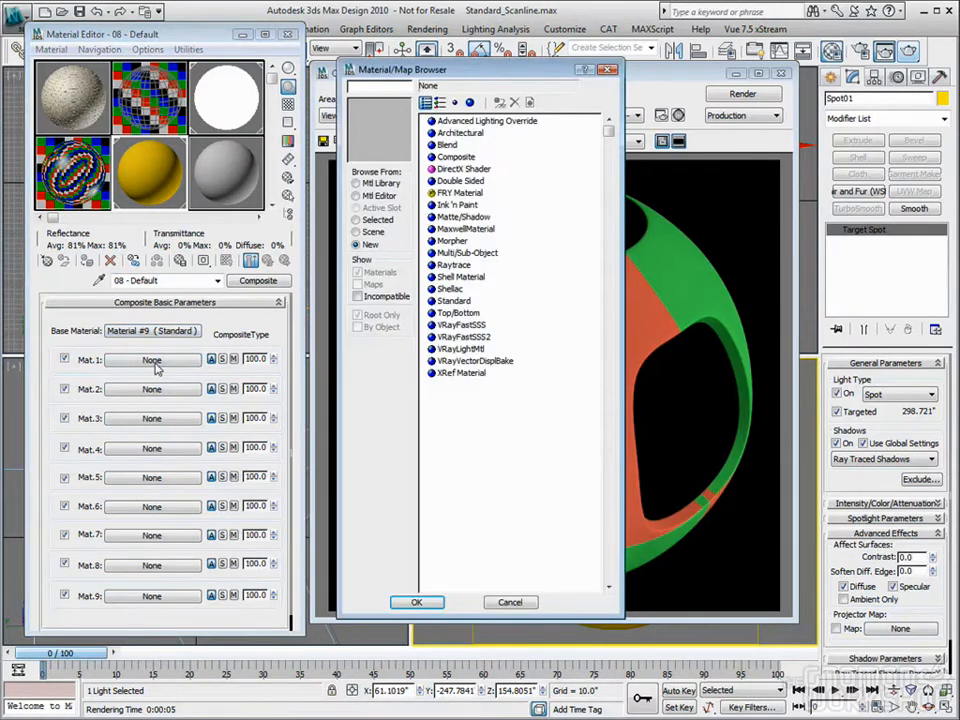
{"action": "double_click", "coordinate": [452, 265]}
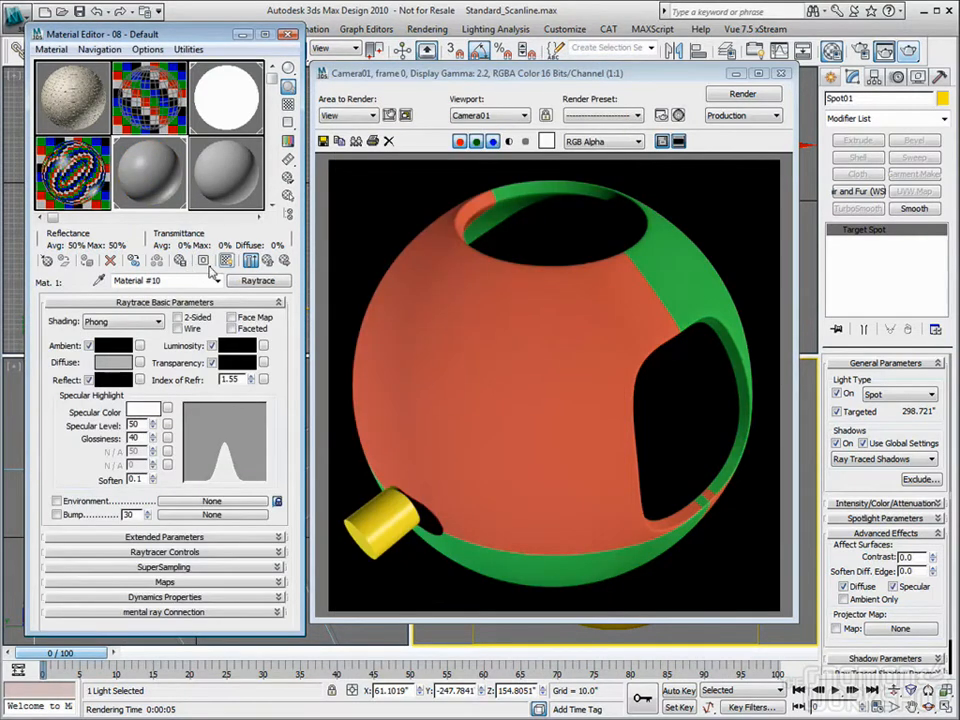
{"action": "left_click", "coordinate": [252, 261]}
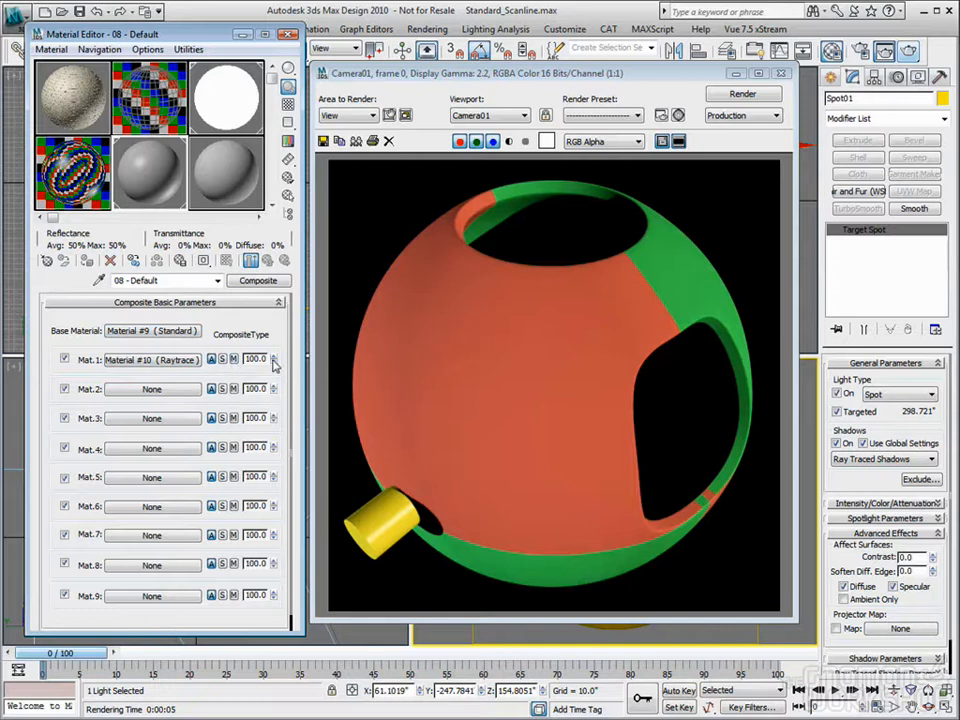
{"action": "mouse_move", "coordinate": [268, 360]}
{"action": "left_mouse_down"}
{"action": "mouse_move", "coordinate": [277, 328]}
{"action": "mouse_move", "coordinate": [274, 352]}
{"action": "mouse_move", "coordinate": [274, 342]}
{"action": "left_mouse_up"}
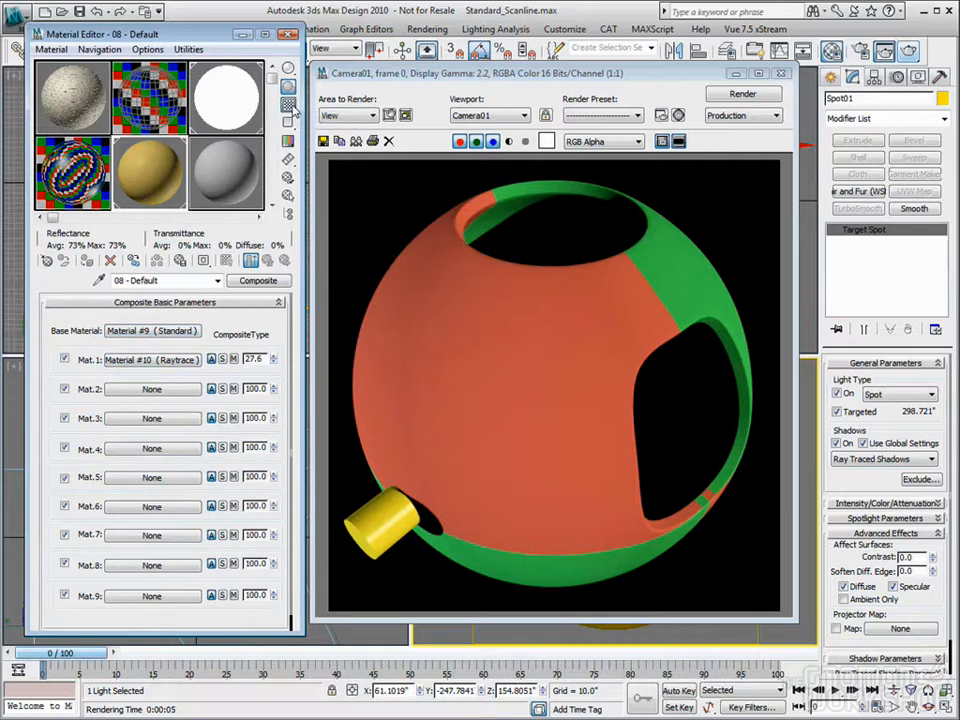
Set the Mat. 1 Raytrace material's reflect color to light grey and switch its composite type to S
{"action": "left_click", "coordinate": [162, 360]}
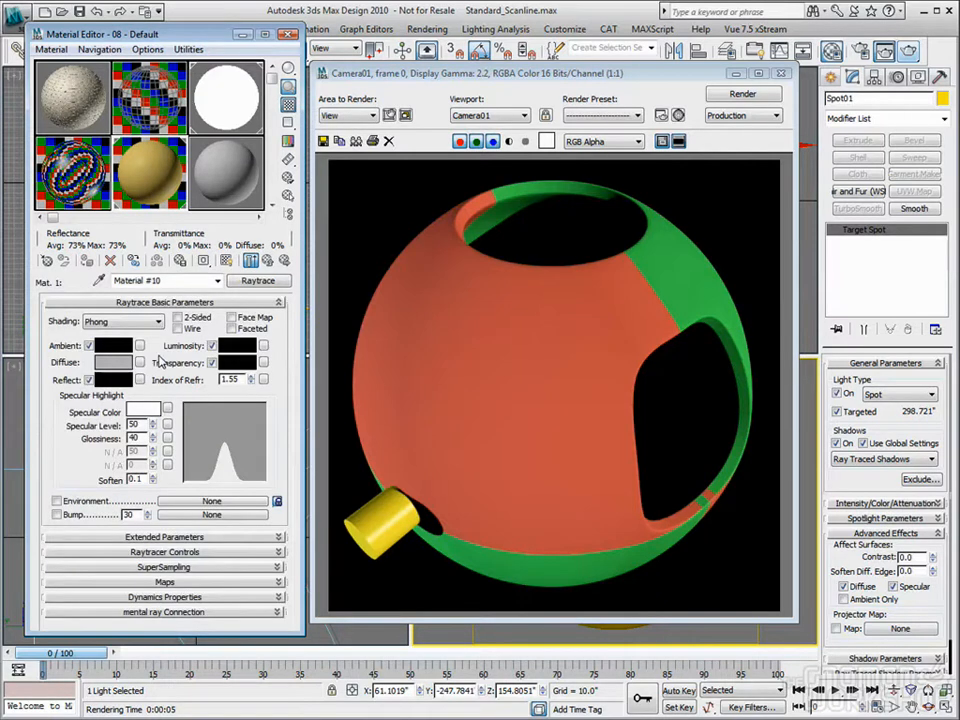
{"action": "left_click", "coordinate": [113, 380]}
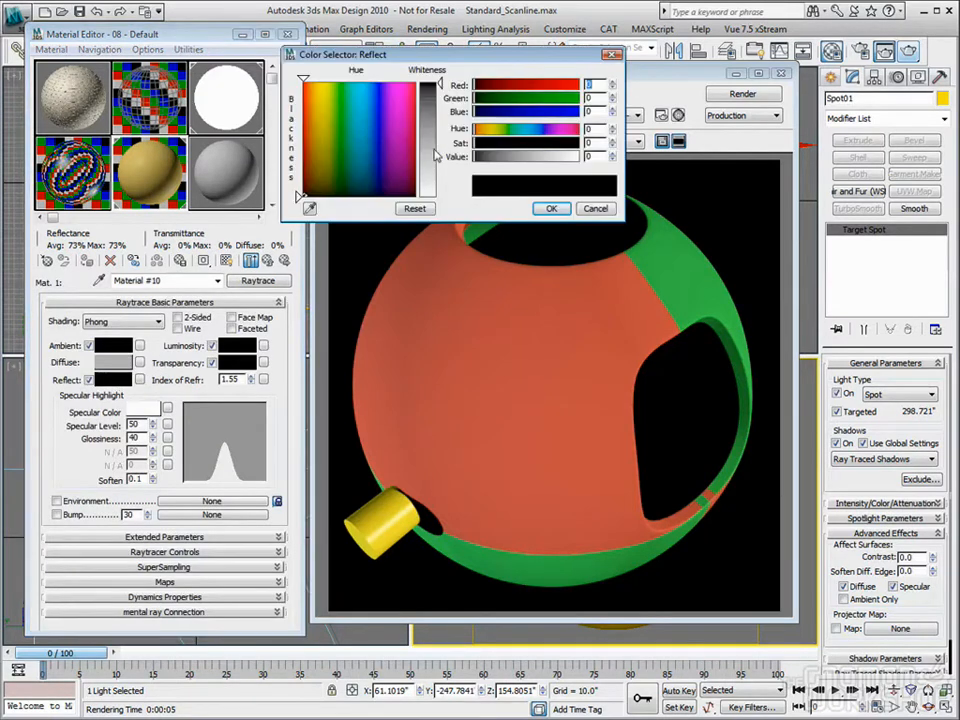
{"action": "left_click_drag", "start_coordinate": [440, 195], "coordinate": [440, 149]}
{"action": "left_click", "coordinate": [551, 208]}
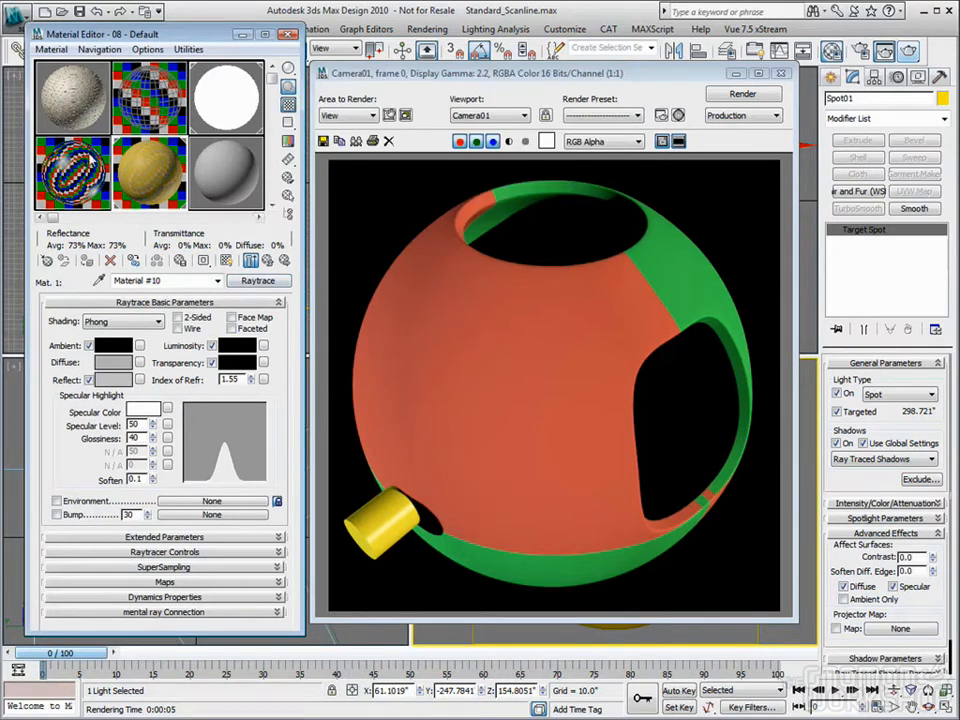
{"action": "left_click", "coordinate": [267, 261]}
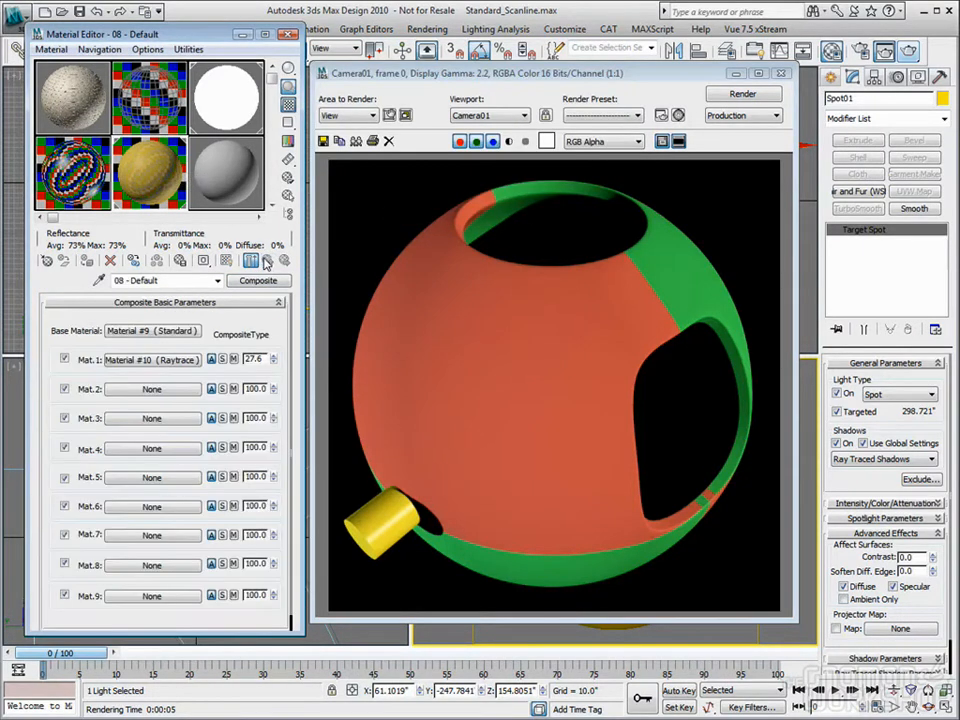
{"action": "left_click", "coordinate": [223, 360]}
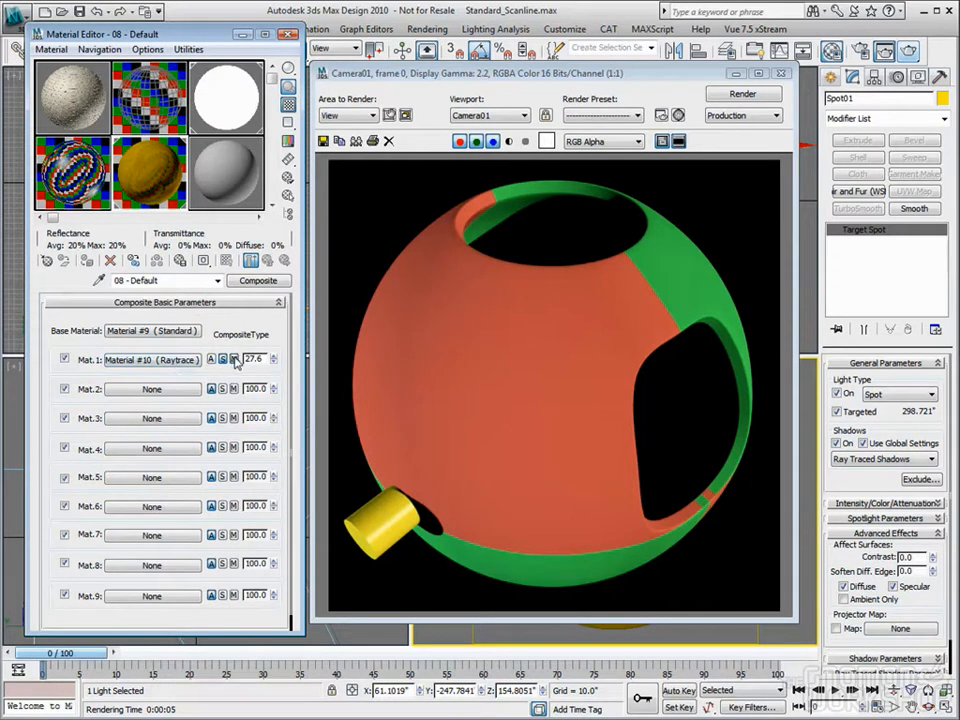
Switch Mat. 1 of the Composite material to composite type M with an amount of 25 and render the Camera01 view
{"action": "left_click", "coordinate": [234, 360]}
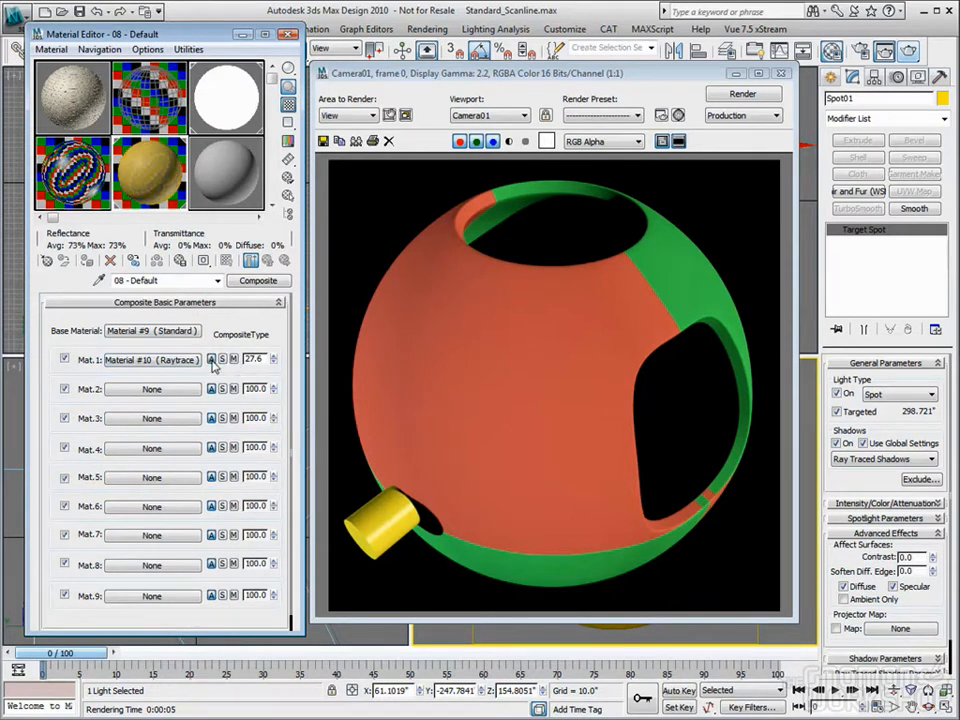
{"action": "double_click", "coordinate": [252, 359]}
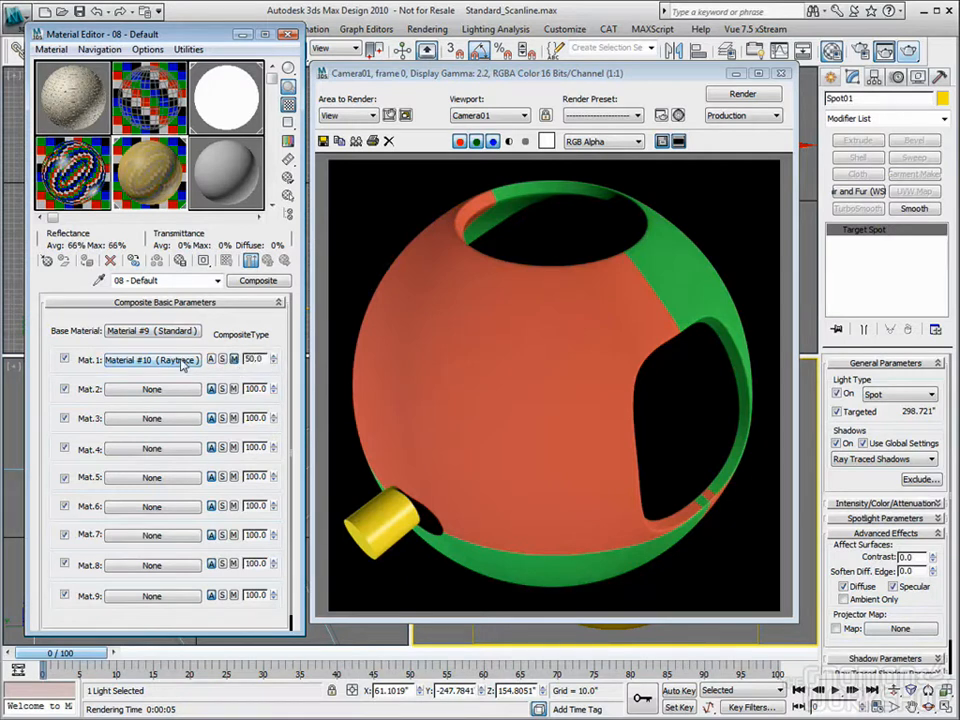
{"action": "left_click_drag", "start_coordinate": [273, 359], "coordinate": [270, 232]}
{"action": "left_click_drag", "start_coordinate": [230, 277], "coordinate": [182, 150]}
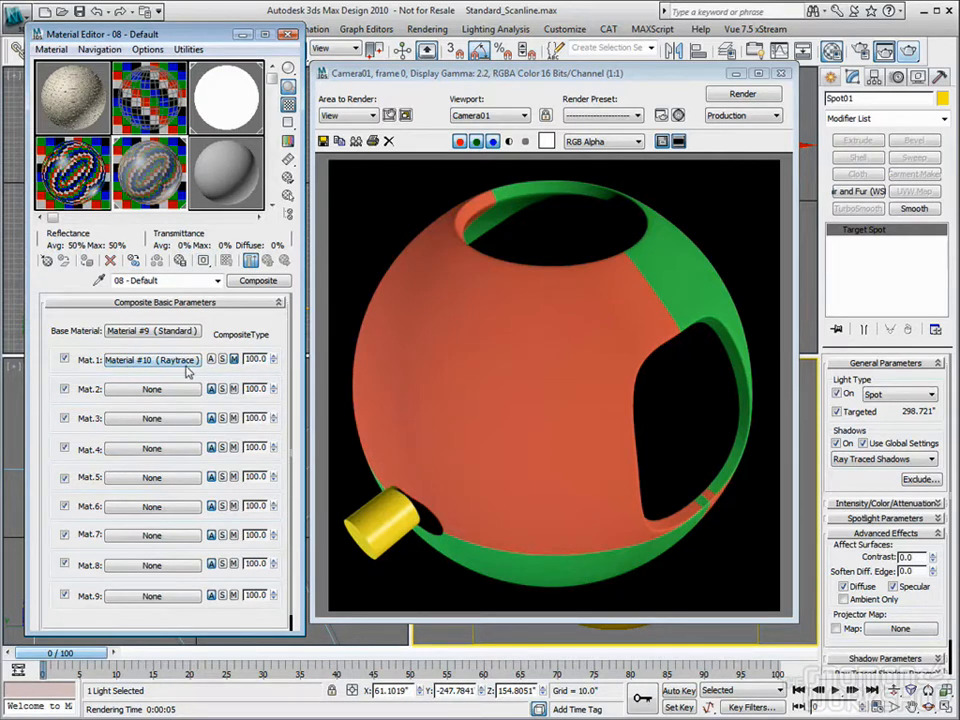
{"action": "right_click", "coordinate": [273, 362]}
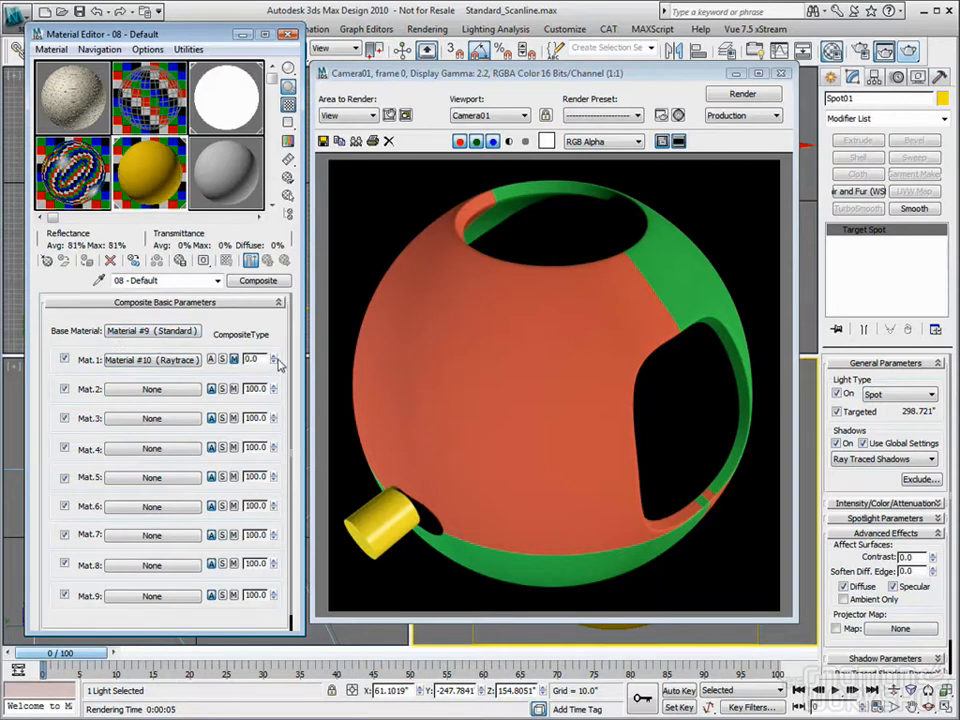
{"action": "type", "text": "25"}
{"action": "key", "text": "Return"}
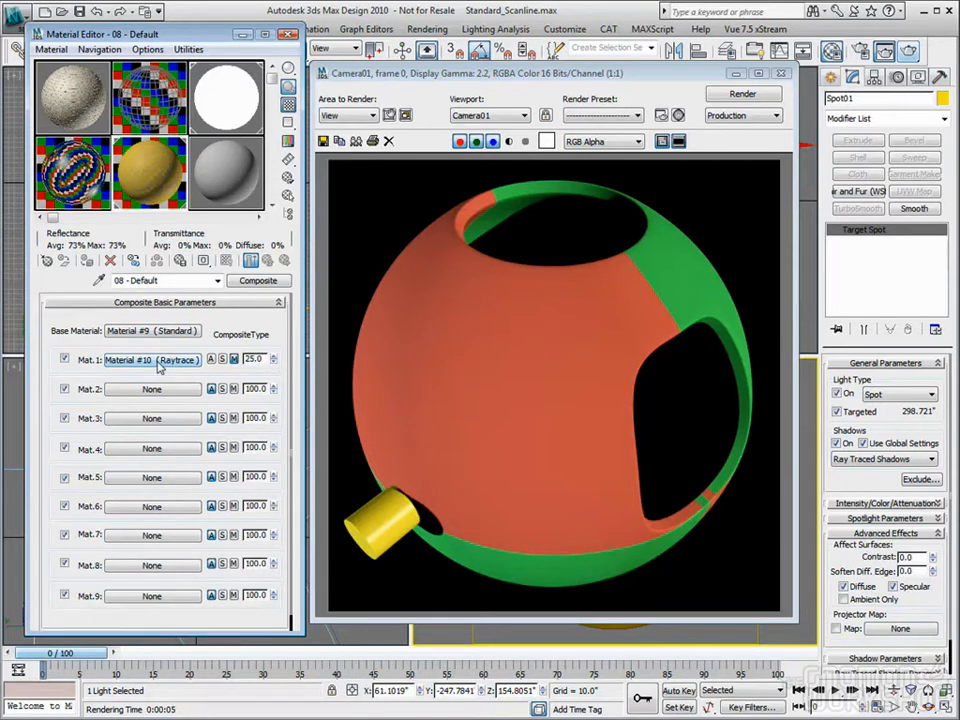
{"action": "left_click", "coordinate": [781, 73]}
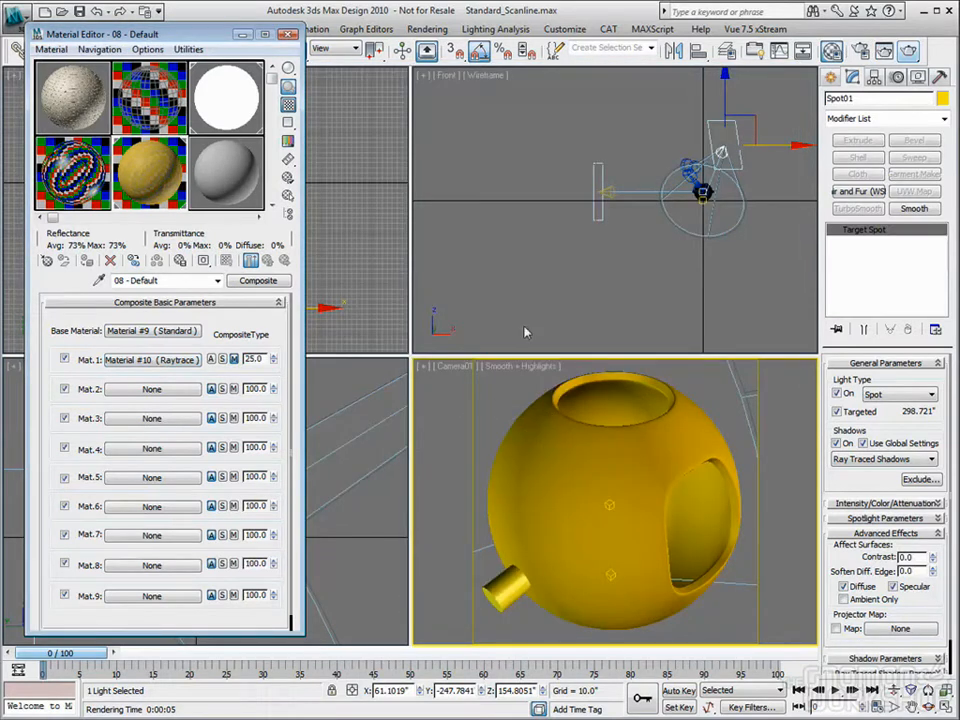
{"action": "key", "text": "shift+q"}
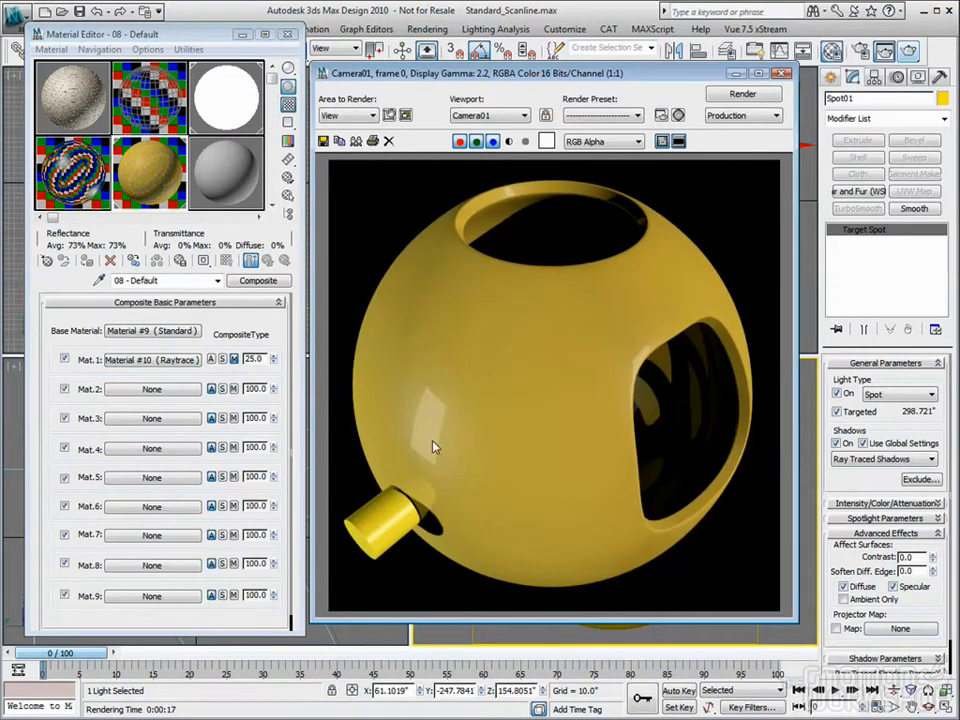
Look through the Composite base material's shader parameters and map slots, and return to the parent material
{"action": "left_click", "coordinate": [160, 331]}
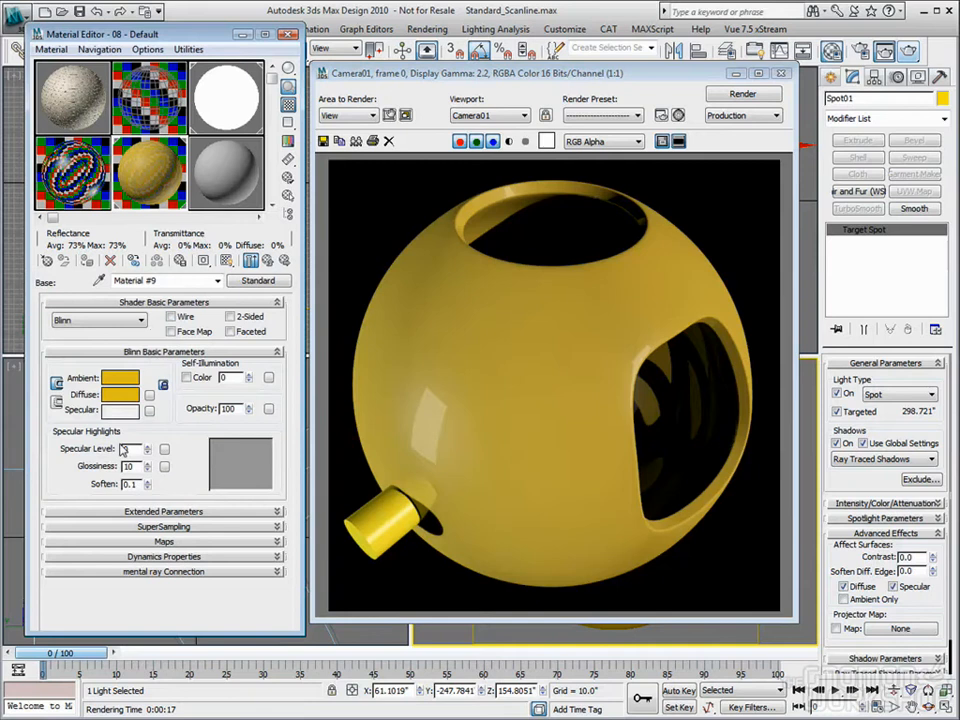
{"action": "left_click", "coordinate": [163, 542]}
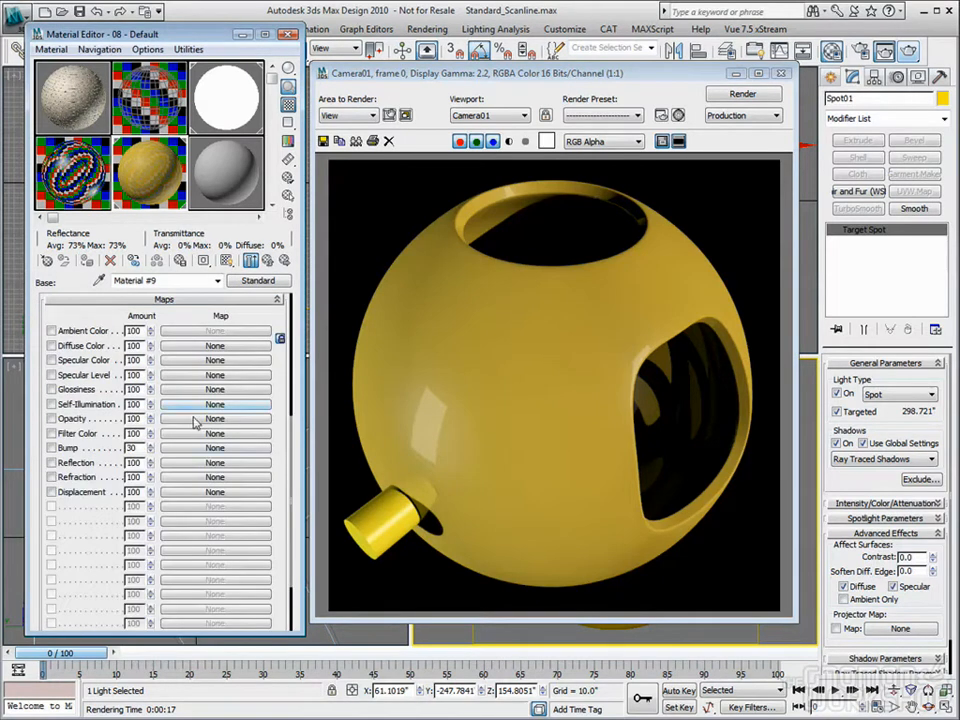
{"action": "scroll", "coordinate": [250, 470], "scroll_direction": "up", "scroll_amount": 3}
{"action": "left_click", "coordinate": [273, 261]}
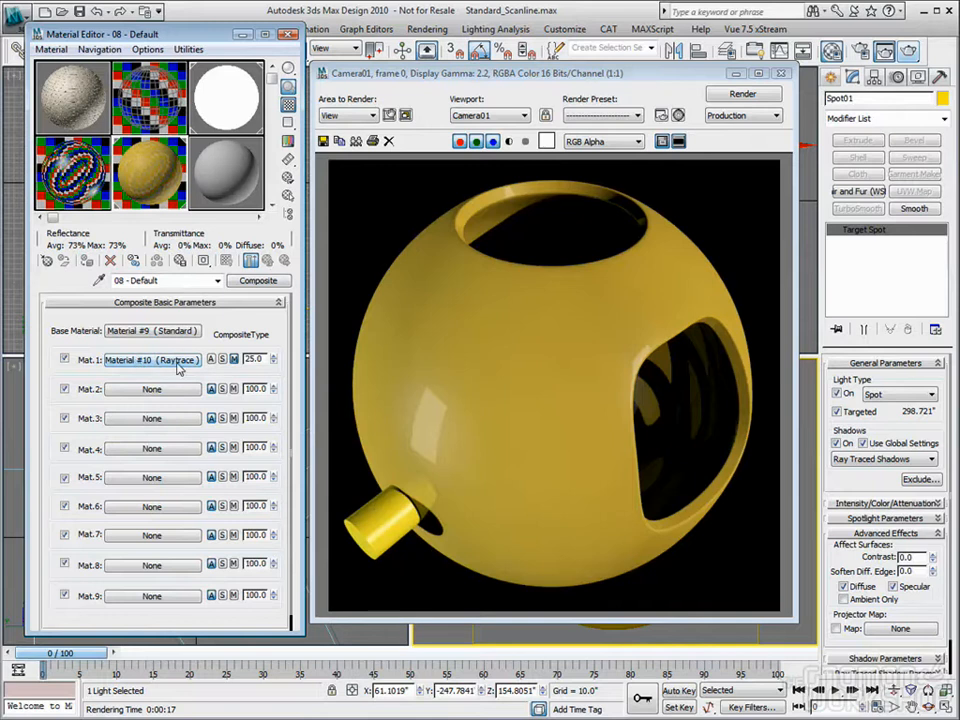
{"action": "scroll", "coordinate": [215, 312], "scroll_direction": "down", "scroll_amount": 1}
{"action": "scroll", "coordinate": [212, 335], "scroll_direction": "up", "scroll_amount": 1}
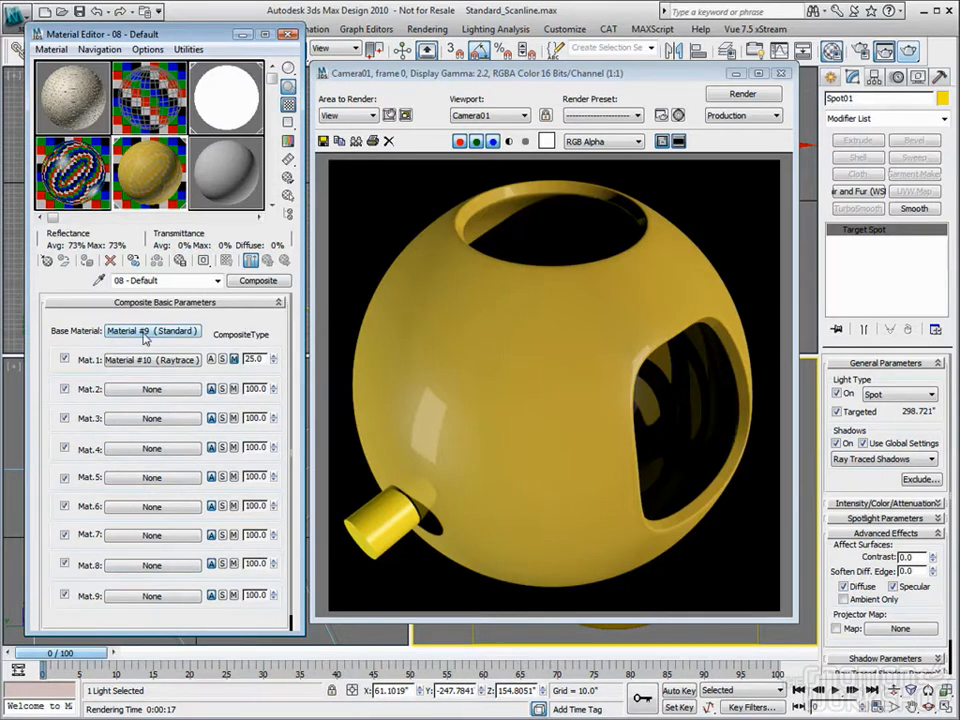
Close the render and change the 08 - Default material from Composite to the Double Sided type
{"action": "left_click", "coordinate": [781, 74]}
{"action": "left_click", "coordinate": [272, 284]}
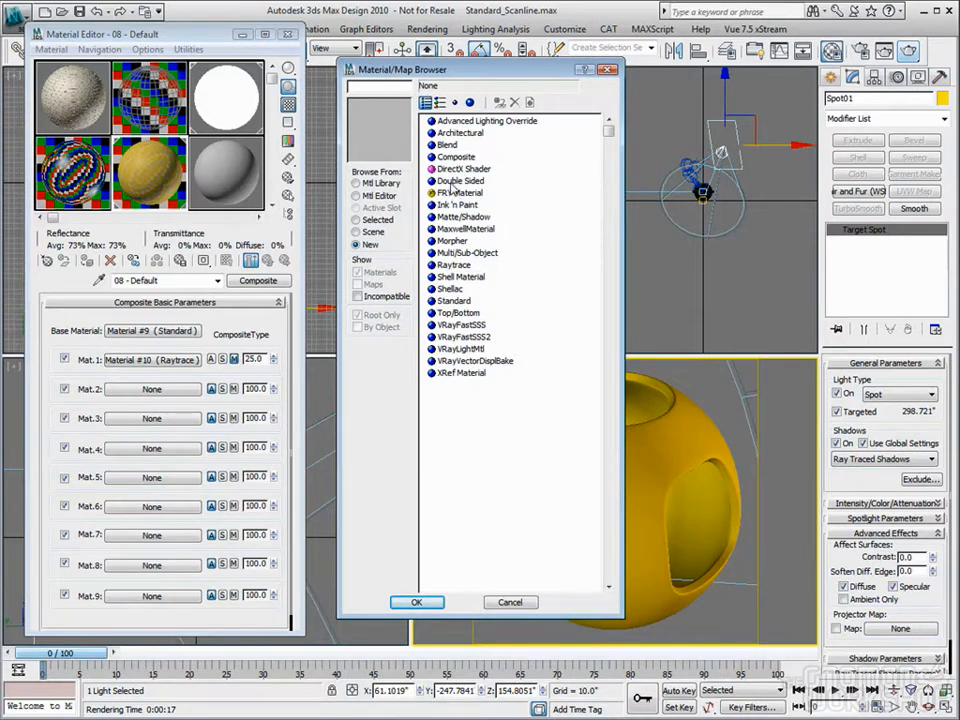
{"action": "double_click", "coordinate": [449, 181]}
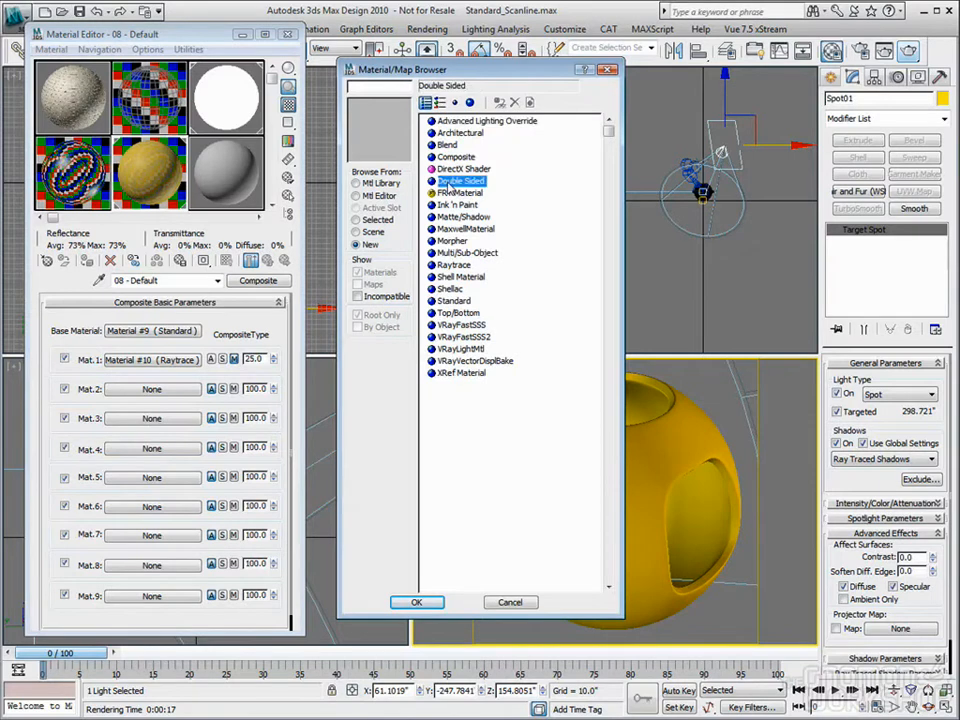
{"action": "left_click", "coordinate": [127, 370]}
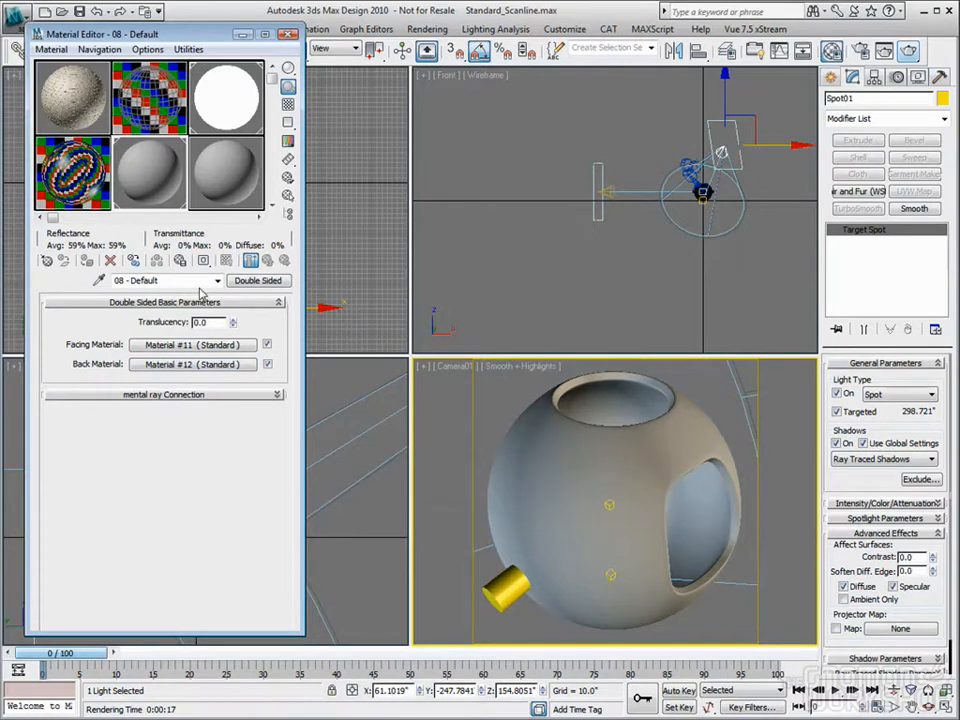
Set the facing material's diffuse color to red, RGB 153, 0, 0, and return to the Double Sided parent
{"action": "left_click", "coordinate": [207, 347]}
{"action": "left_click", "coordinate": [120, 394]}
{"action": "left_click", "coordinate": [414, 129]}
{"action": "left_click_drag", "start_coordinate": [440, 150], "coordinate": [441, 82]}
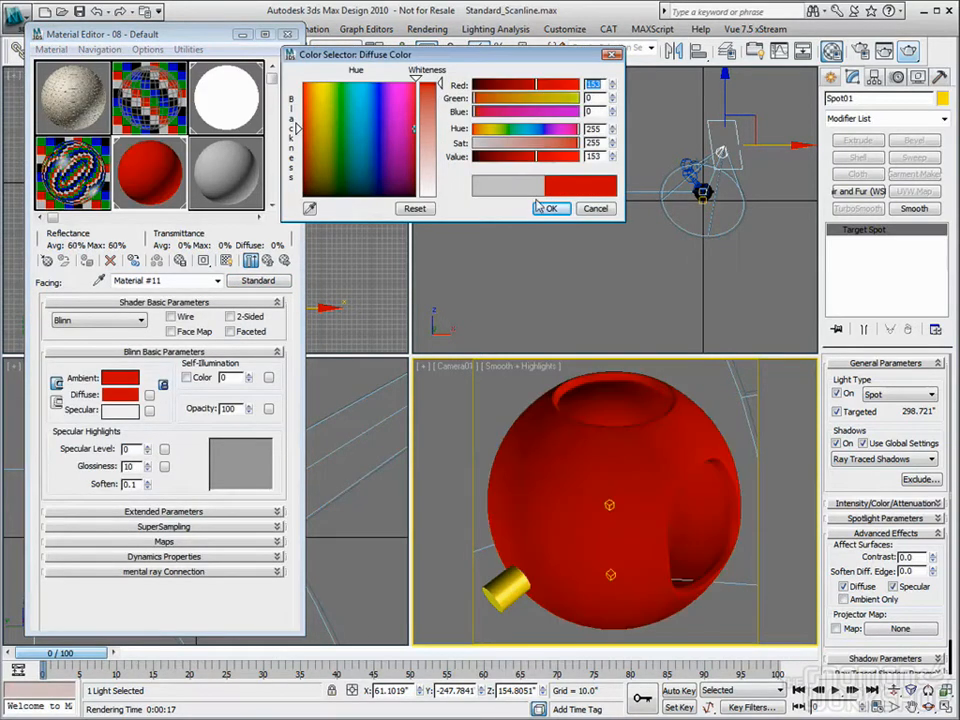
{"action": "left_click", "coordinate": [551, 208]}
{"action": "key", "text": "Up"}
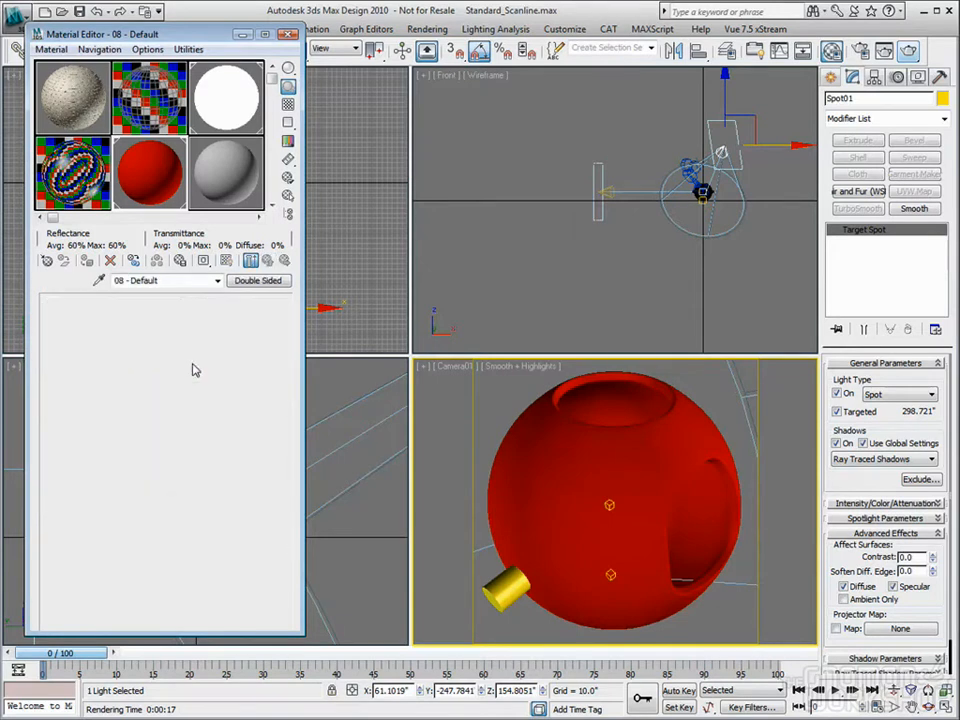
Set the back material's diffuse color to green, about RGB 0, 201, 47, and render the Camera01 view from the parent level
{"action": "left_click", "coordinate": [195, 370]}
{"action": "left_click", "coordinate": [120, 394]}
{"action": "left_click", "coordinate": [346, 106]}
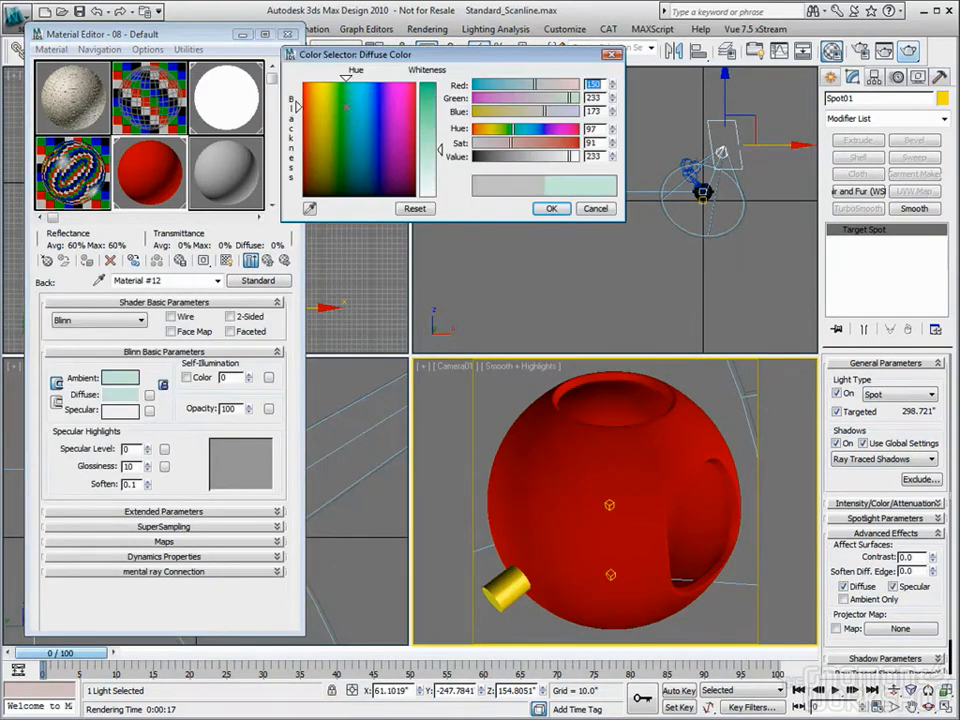
{"action": "left_click_drag", "start_coordinate": [440, 150], "coordinate": [441, 84]}
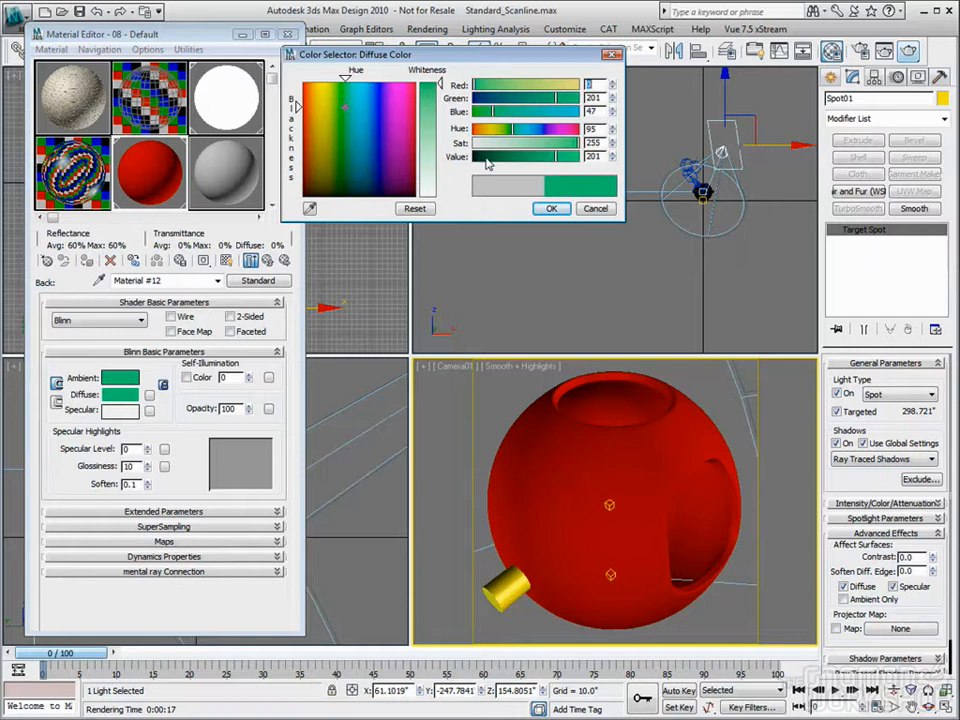
{"action": "left_click", "coordinate": [551, 208]}
{"action": "left_click", "coordinate": [267, 260]}
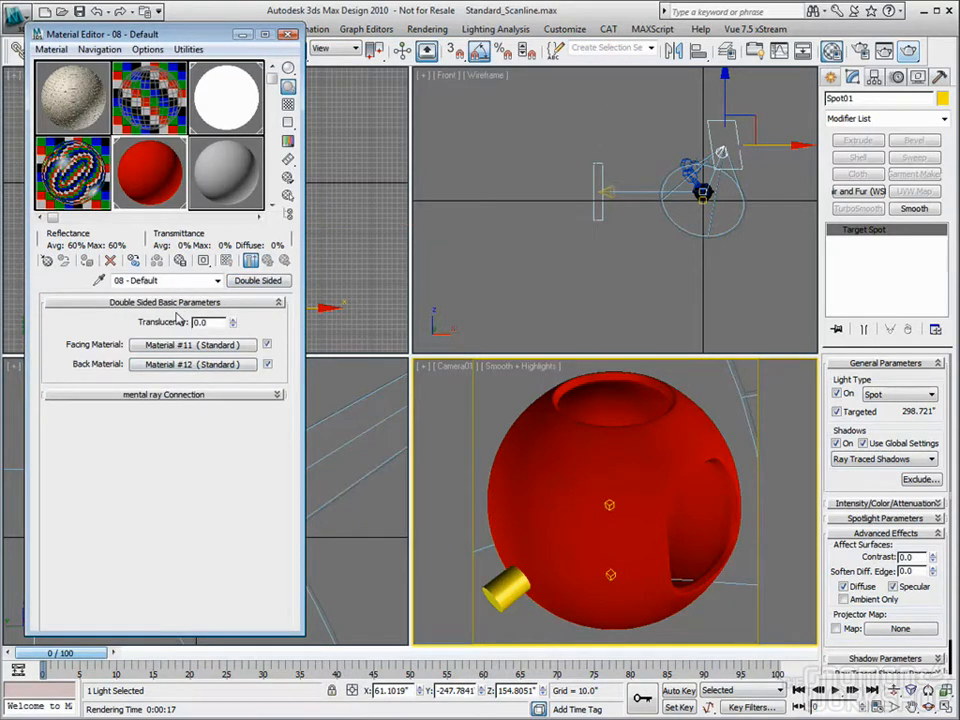
{"action": "left_click", "coordinate": [908, 50]}
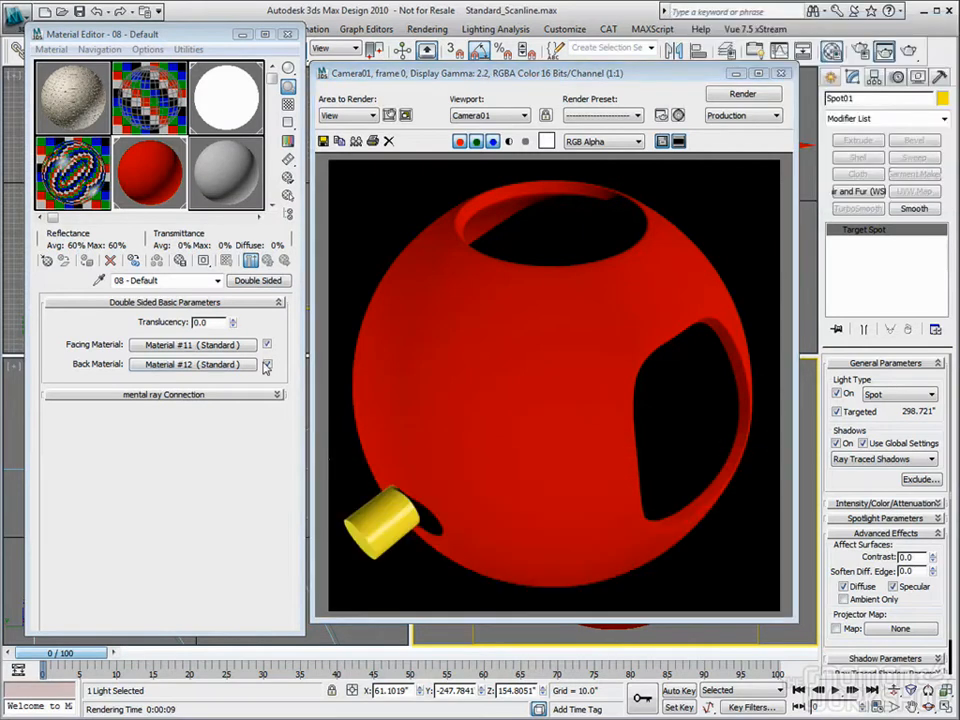
Set the Double Sided material's translucency to 50 and render the Camera01 view again
{"action": "mouse_move", "coordinate": [232, 322]}
{"action": "left_mouse_down"}
{"action": "mouse_move", "coordinate": [236, 288]}
{"action": "mouse_move", "coordinate": [235, 316]}
{"action": "left_mouse_up"}
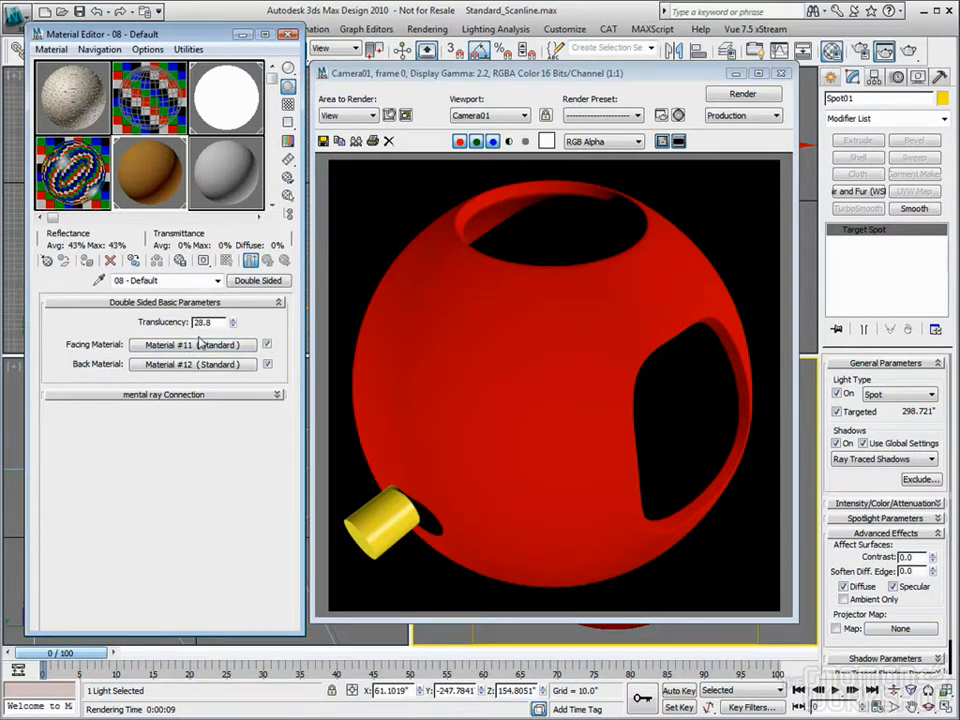
{"action": "left_click_drag", "start_coordinate": [219, 322], "coordinate": [160, 329]}
{"action": "type", "text": "50"}
{"action": "key", "text": "Return"}
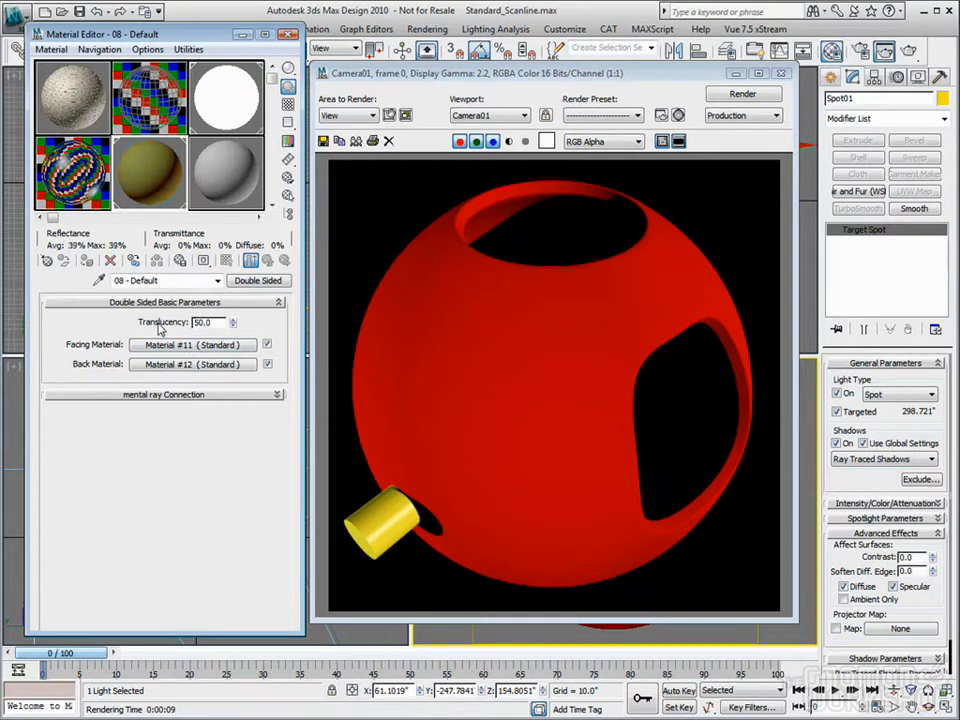
{"action": "key", "text": "shift+q"}
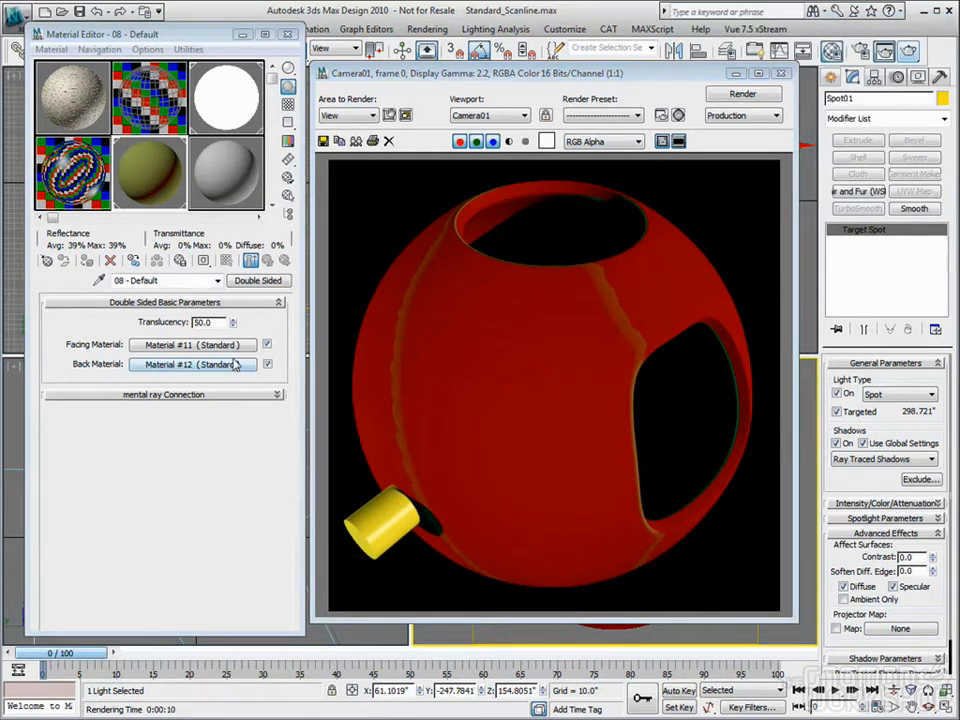
Set the back material's self-illumination to 10, render the Camera01 view, and return to the parent material
{"action": "left_click", "coordinate": [132, 366]}
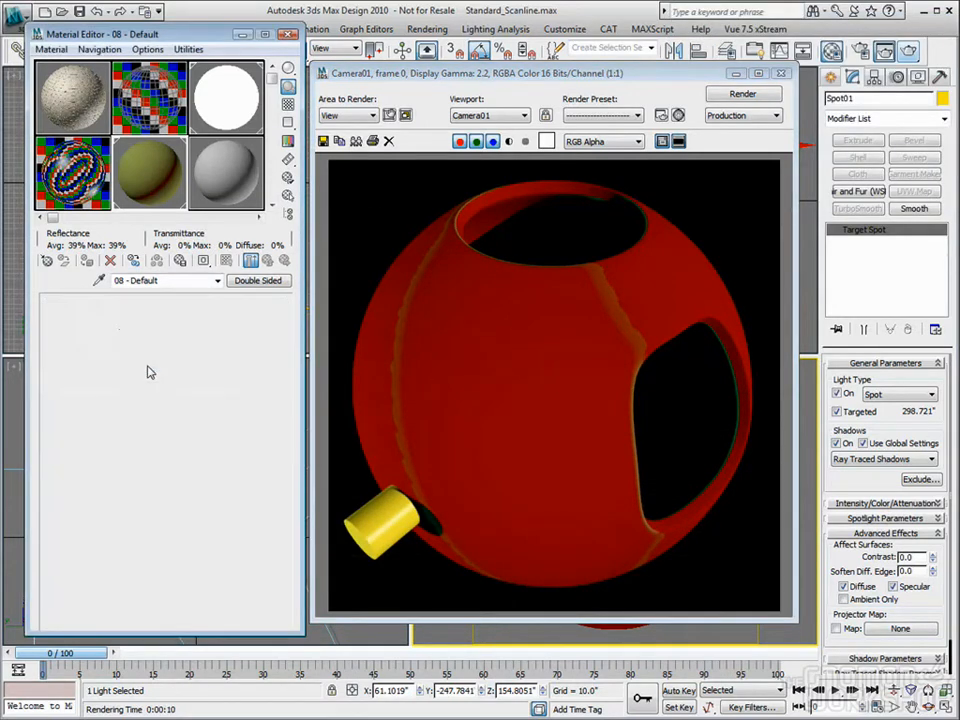
{"action": "left_click", "coordinate": [187, 377]}
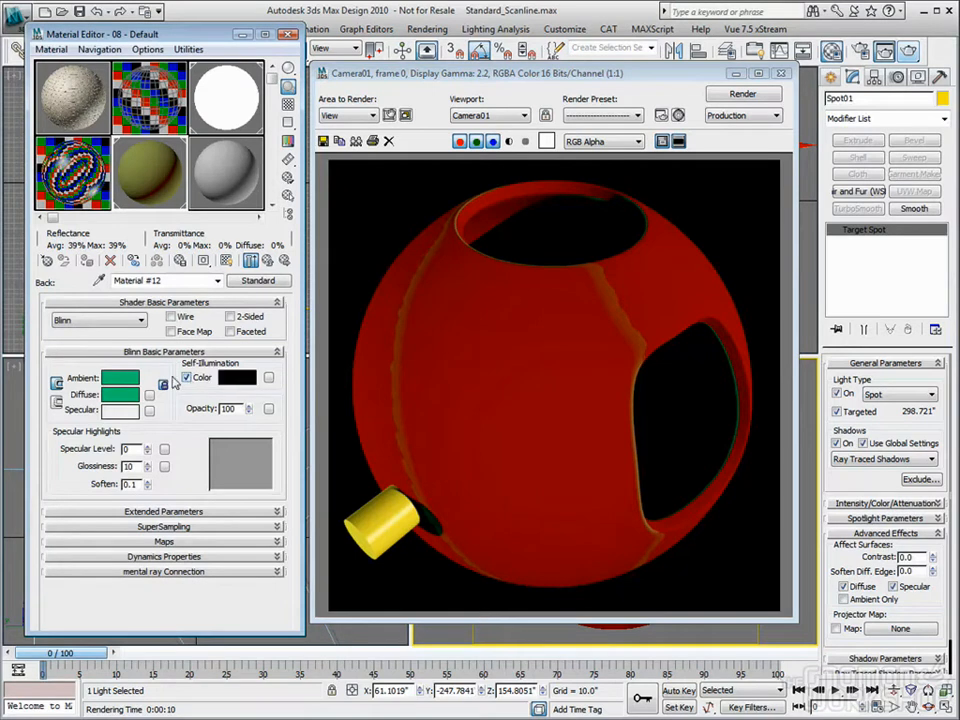
{"action": "left_click", "coordinate": [187, 377]}
{"action": "left_click_drag", "start_coordinate": [249, 379], "coordinate": [249, 374]}
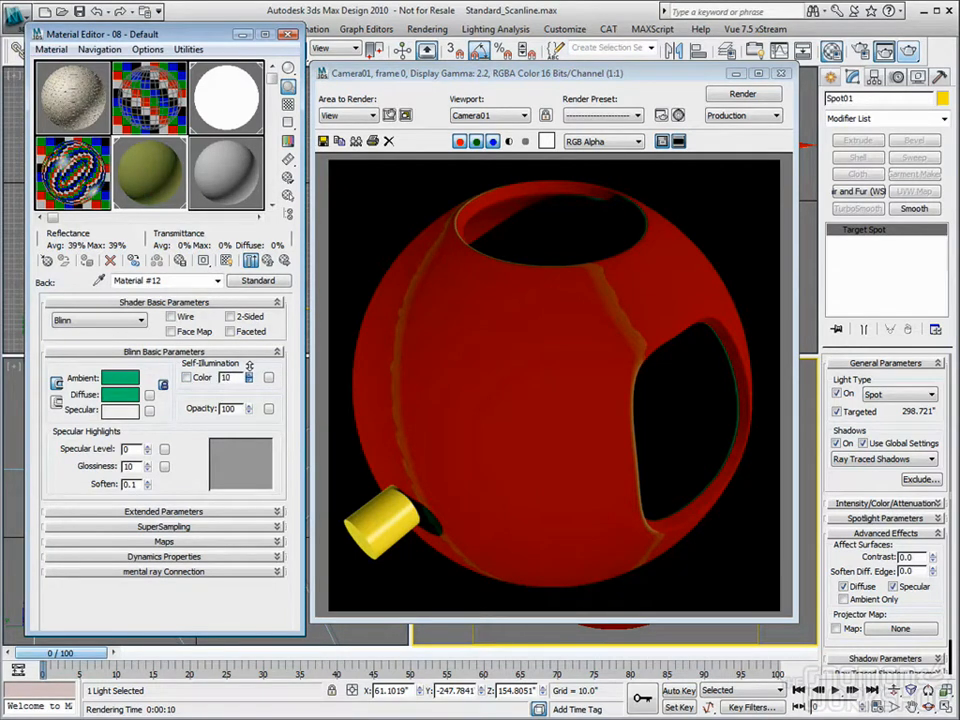
{"action": "left_click_drag", "start_coordinate": [249, 366], "coordinate": [250, 368]}
{"action": "key", "text": "shift+q"}
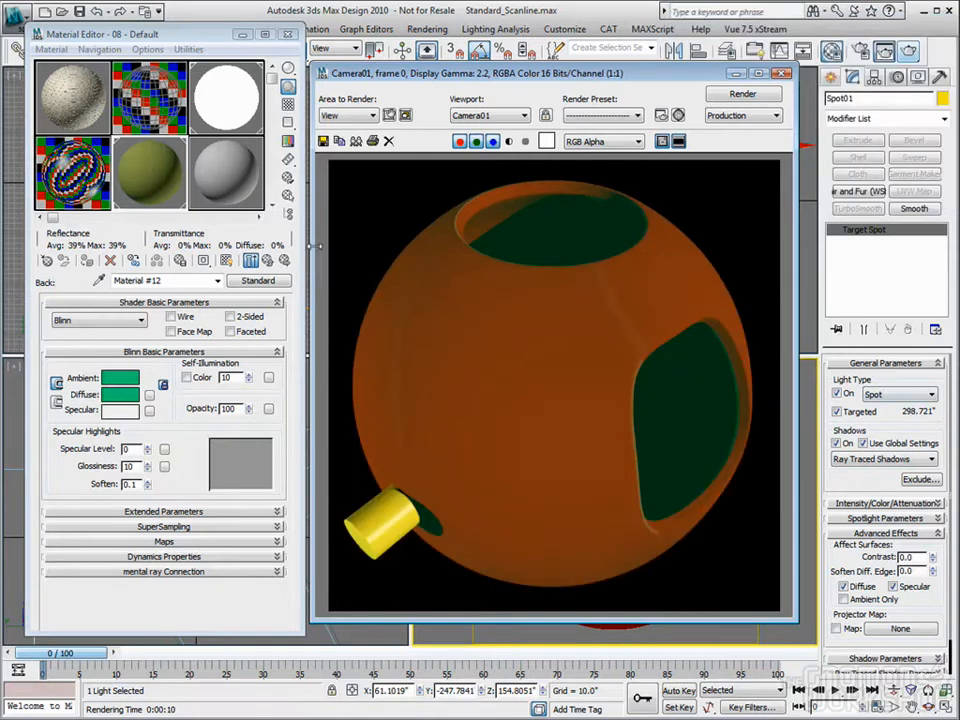
{"action": "left_click", "coordinate": [268, 261]}
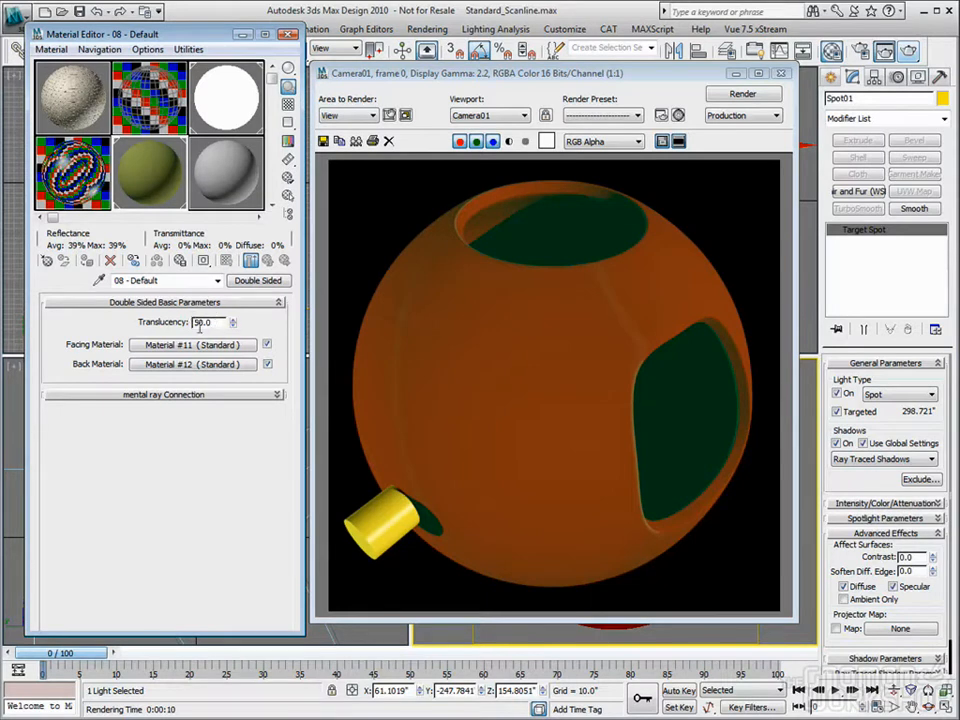
Change the 08 - Default material to the Multi/Sub-Object type and view its number-of-materials setting without changing it
{"action": "left_click", "coordinate": [262, 282]}
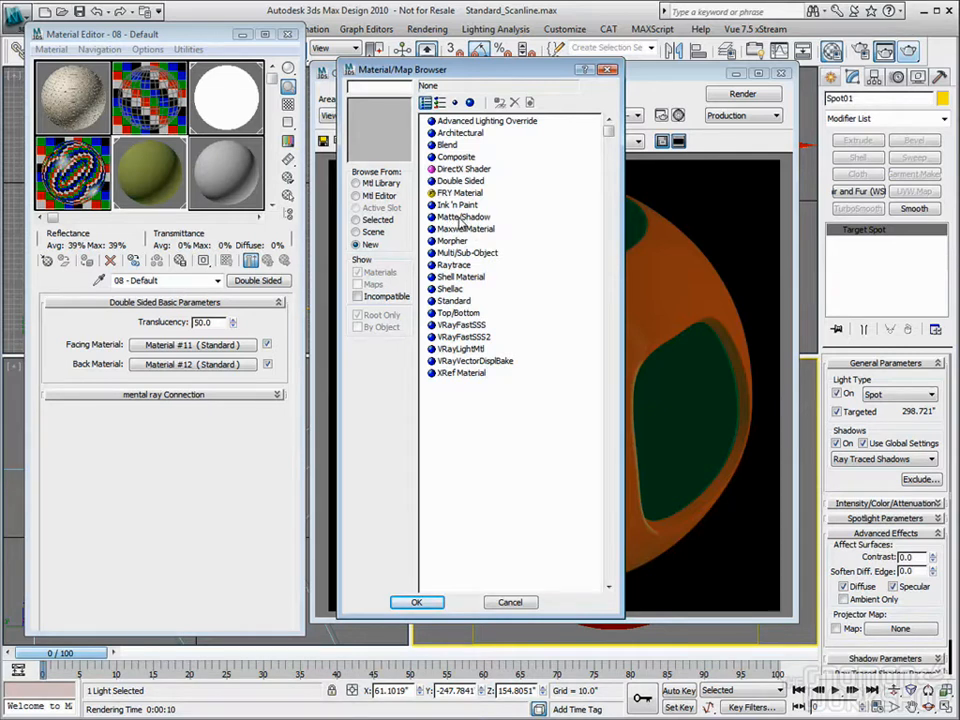
{"action": "scroll", "coordinate": [455, 243], "scroll_direction": "down", "scroll_amount": 1}
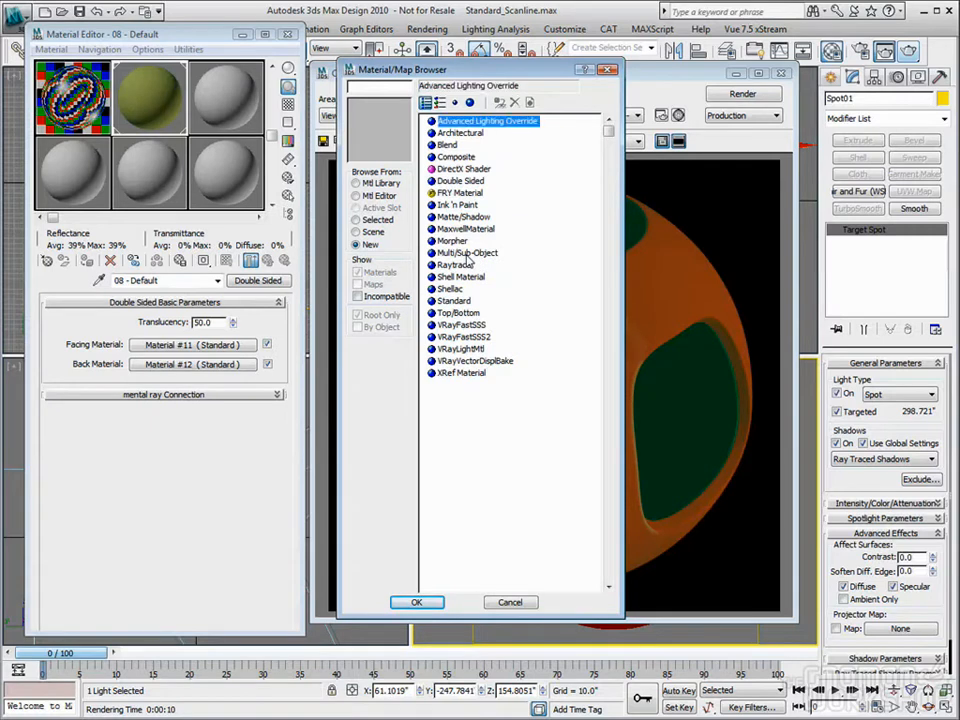
{"action": "double_click", "coordinate": [466, 254]}
{"action": "left_click", "coordinate": [143, 371]}
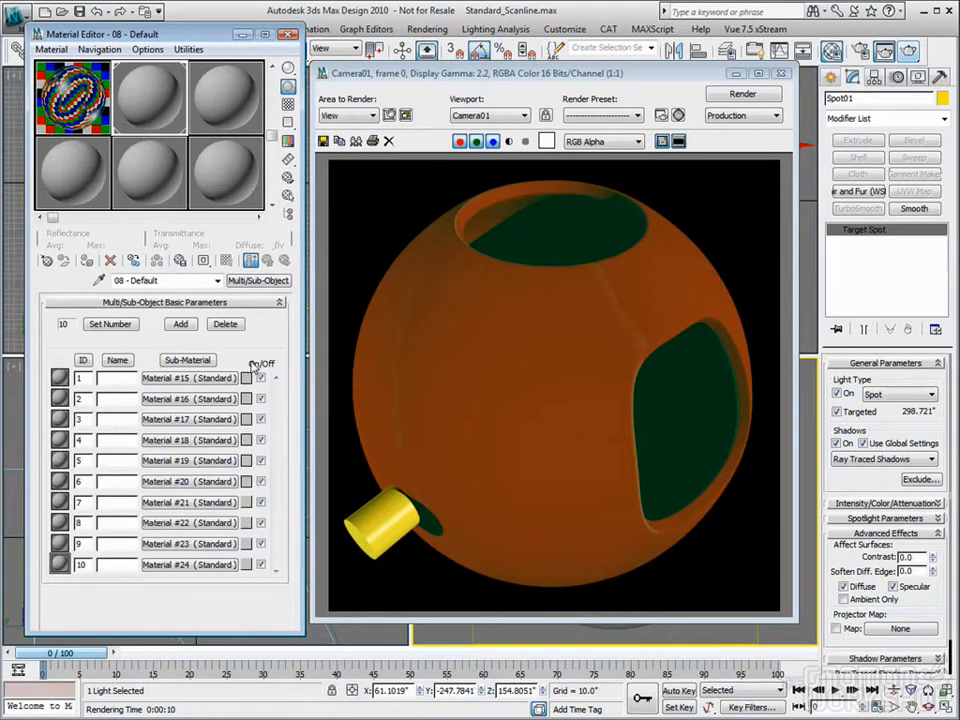
{"action": "left_click", "coordinate": [571, 125]}
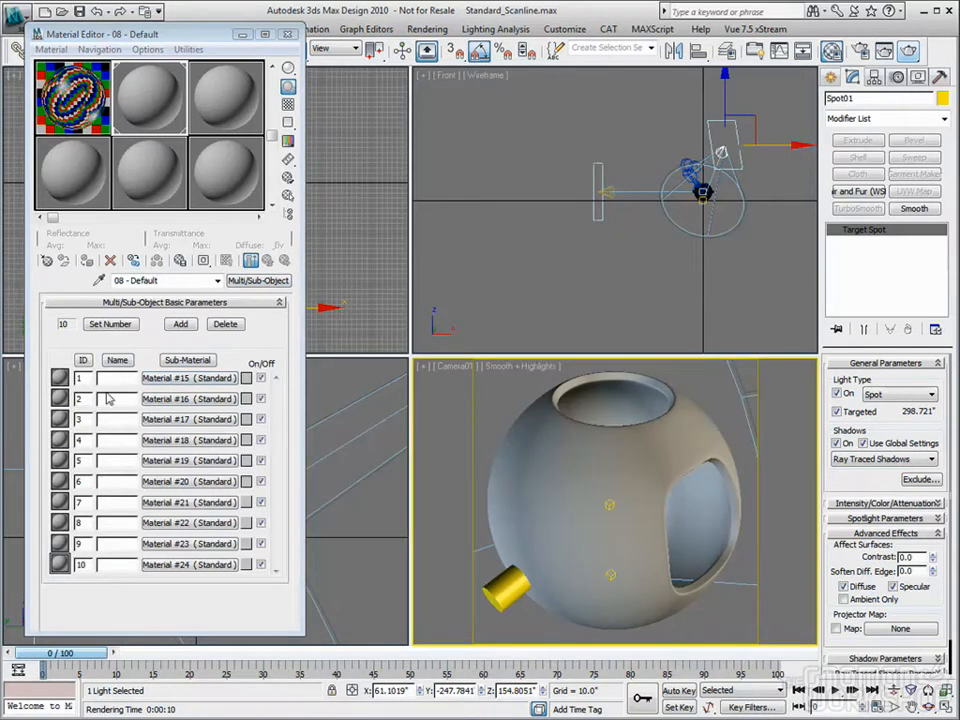
{"action": "left_click", "coordinate": [112, 324]}
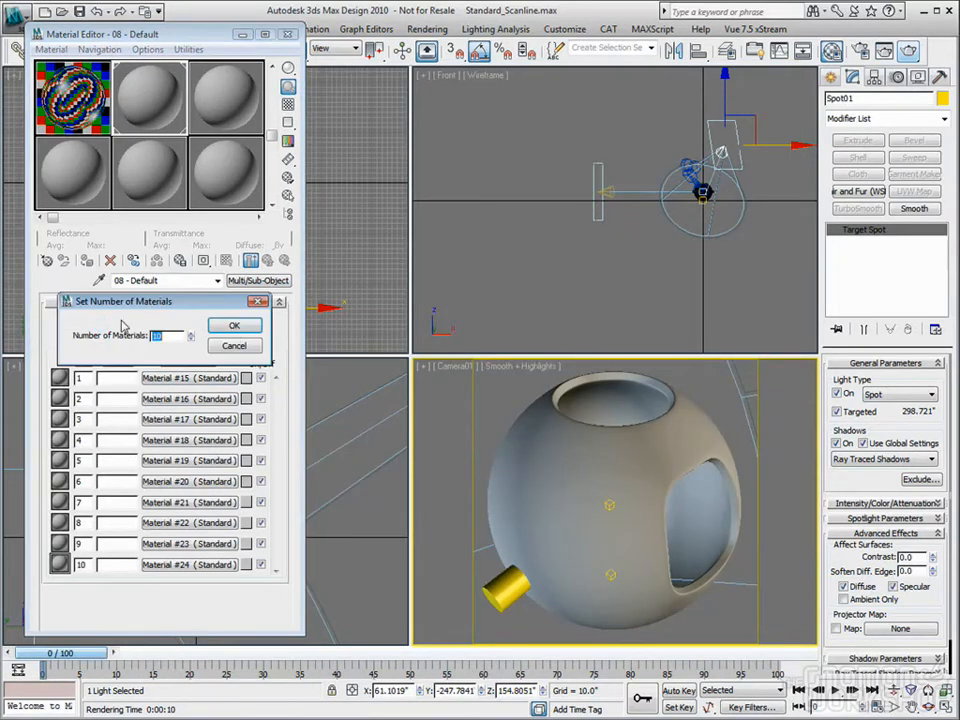
{"action": "left_click", "coordinate": [232, 345]}
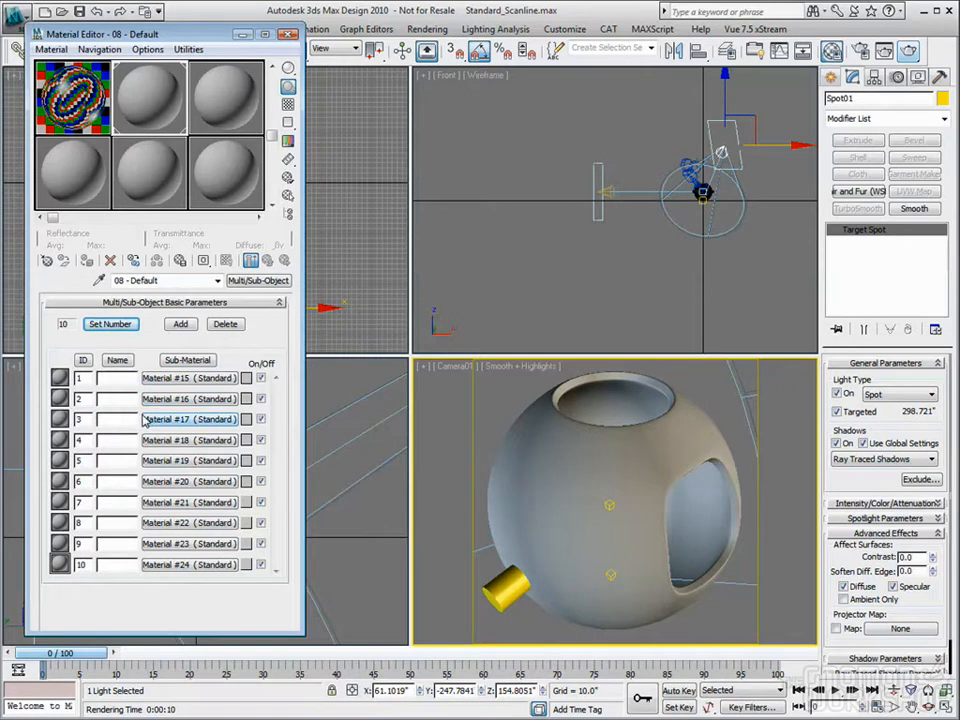
Set sub-material 1's diffuse color to red, RGB 180, 12, 12, and sub-material 2's to blue, about RGB 64, 110, 229
{"action": "left_click", "coordinate": [246, 378]}
{"action": "left_click_drag", "start_coordinate": [392, 133], "coordinate": [315, 94]}
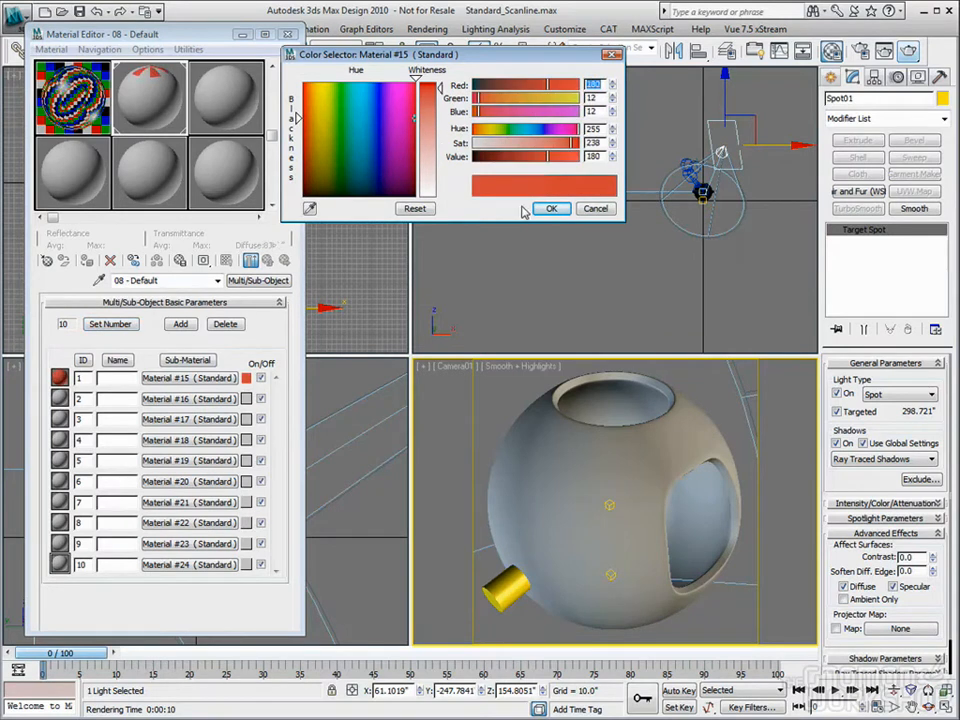
{"action": "left_click", "coordinate": [551, 208]}
{"action": "left_click", "coordinate": [246, 399]}
{"action": "left_click_drag", "start_coordinate": [304, 95], "coordinate": [373, 98]}
{"action": "left_click", "coordinate": [425, 165]}
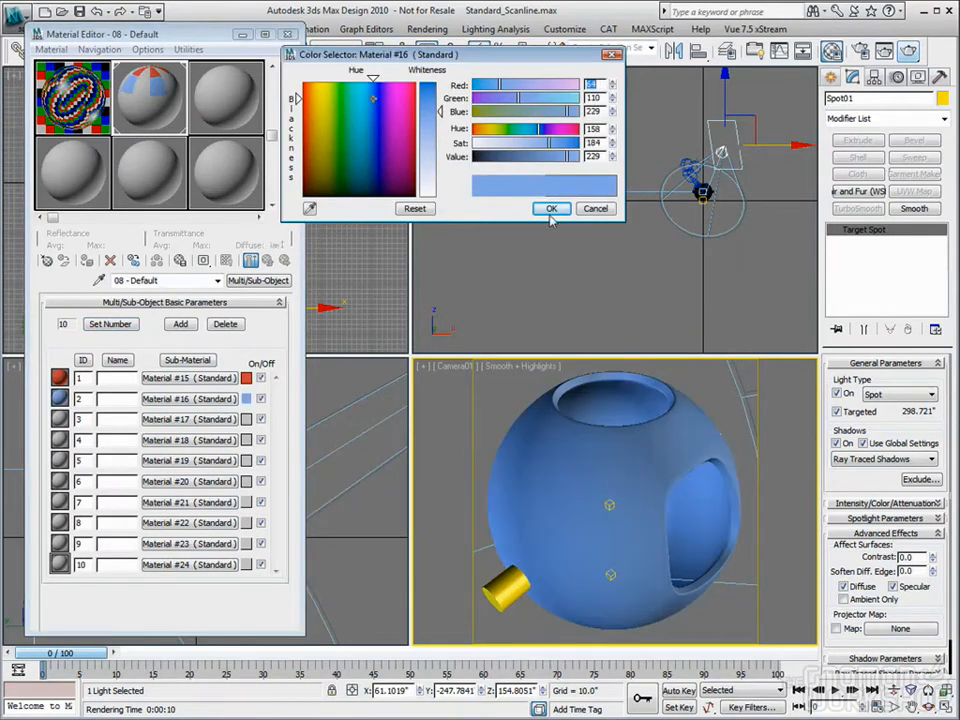
Color sub-material 3 light green, about RGB 150, 241, 150, and sub-material 4 olive green, about RGB 117, 179, 10
{"action": "left_click", "coordinate": [246, 419]}
{"action": "left_click_drag", "start_coordinate": [305, 97], "coordinate": [339, 97]}
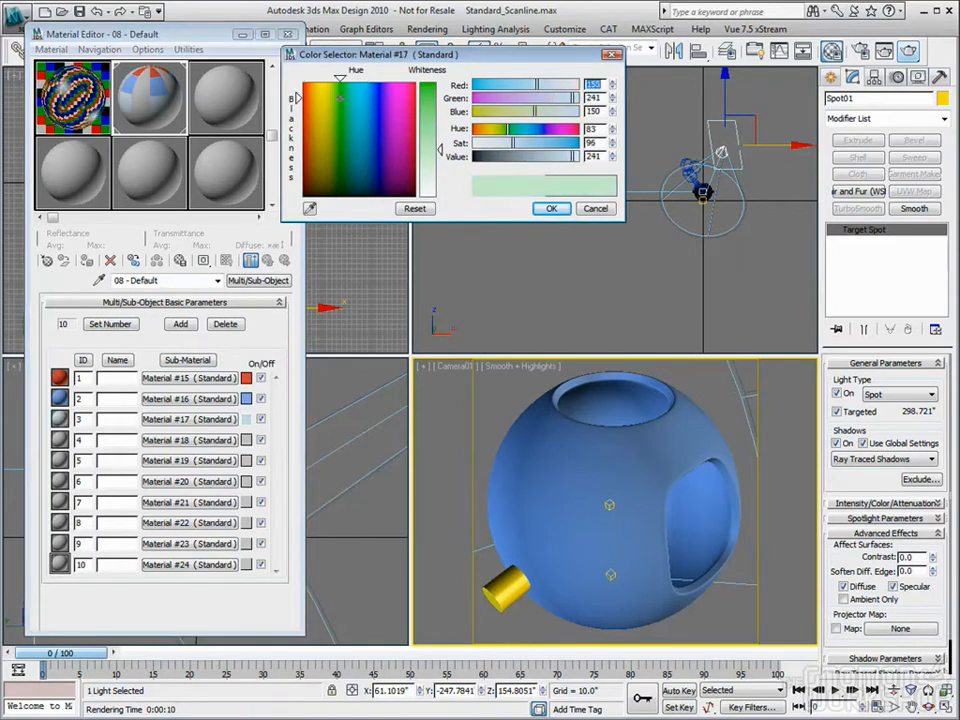
{"action": "left_click", "coordinate": [246, 440]}
{"action": "left_click_drag", "start_coordinate": [385, 102], "coordinate": [378, 104]}
{"action": "left_click", "coordinate": [328, 118]}
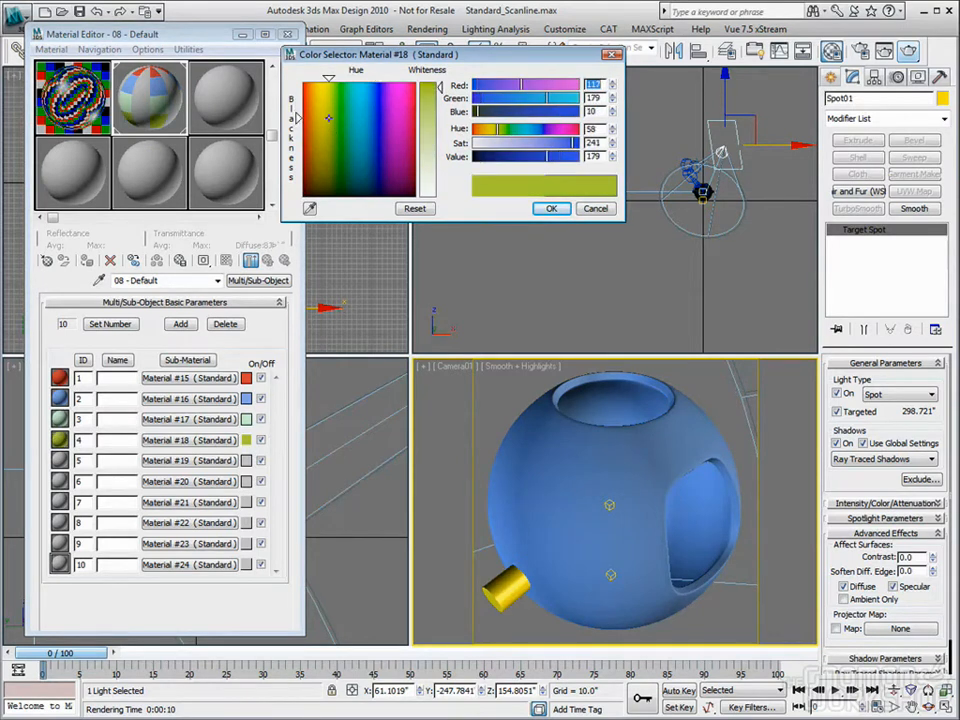
Set sub-material 5's diffuse color to golden yellow, about RGB 241, 182, 22
{"action": "left_click", "coordinate": [252, 460]}
{"action": "left_click", "coordinate": [316, 89]}
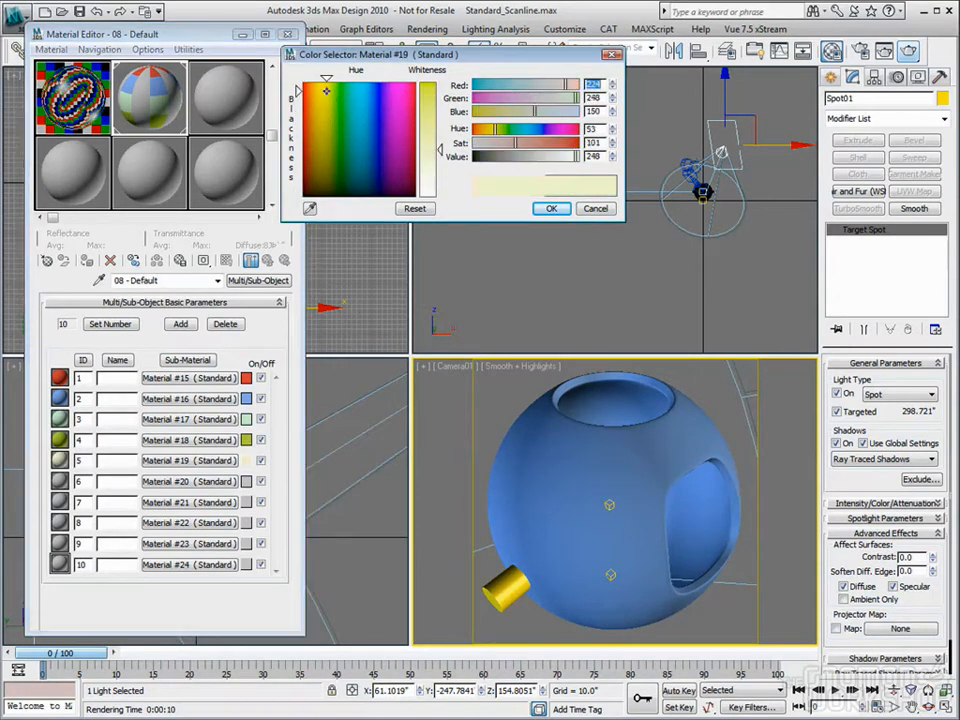
{"action": "left_click_drag", "start_coordinate": [436, 100], "coordinate": [436, 90]}
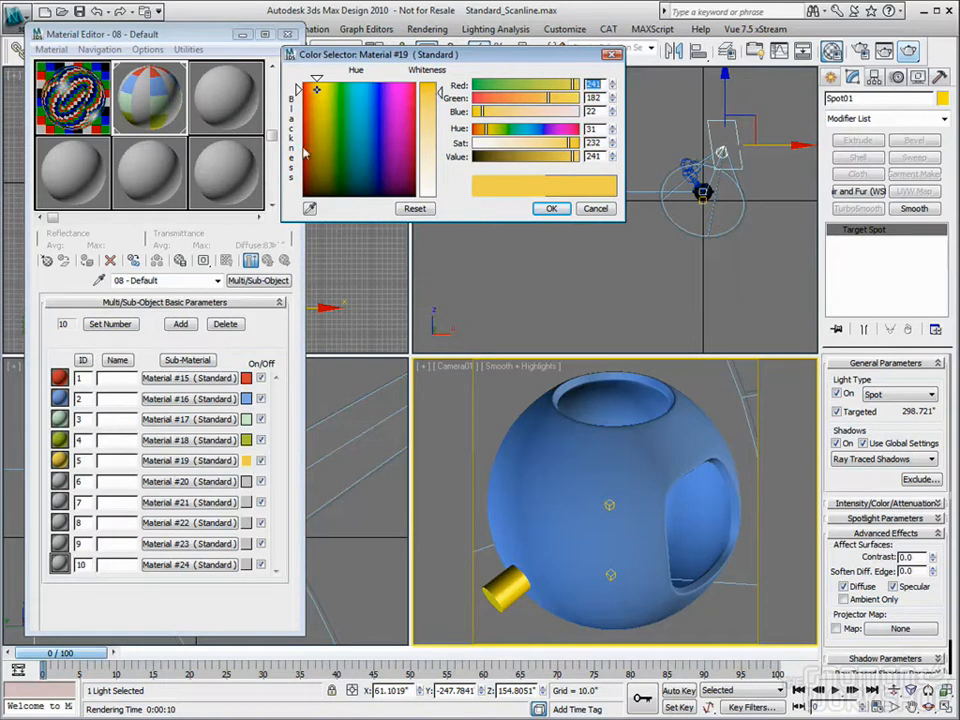
{"action": "left_click", "coordinate": [549, 208]}
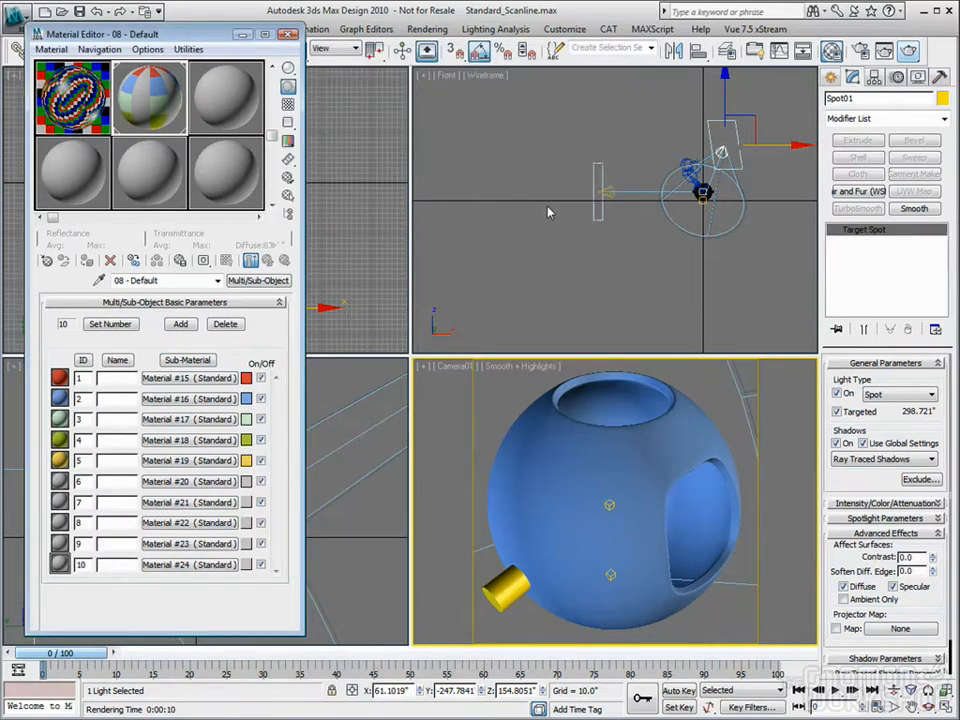
In the sphere's Shell modifier, enable the inner, outer and edge material ID overrides and set the inner material ID to 2
{"action": "left_click", "coordinate": [611, 266]}
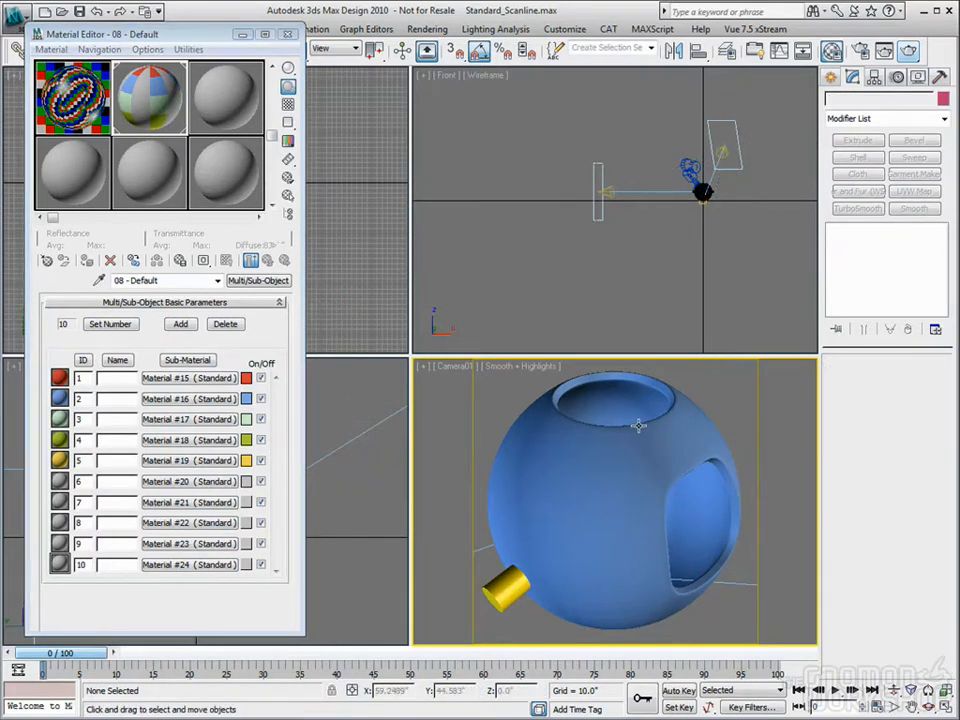
{"action": "left_click", "coordinate": [683, 426]}
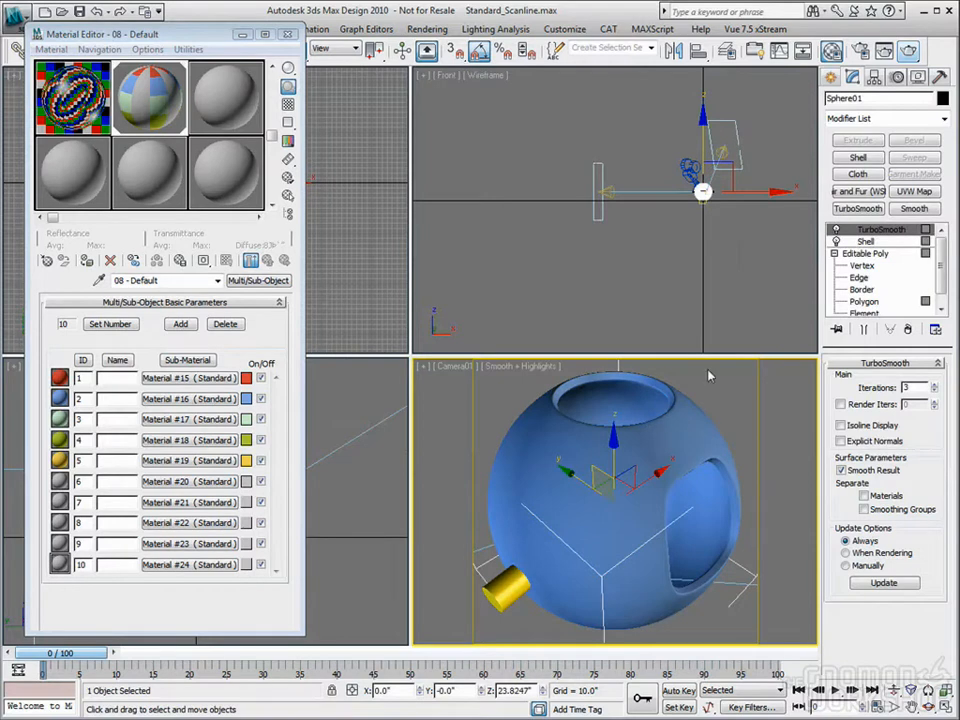
{"action": "left_click", "coordinate": [835, 254]}
{"action": "left_click", "coordinate": [865, 241]}
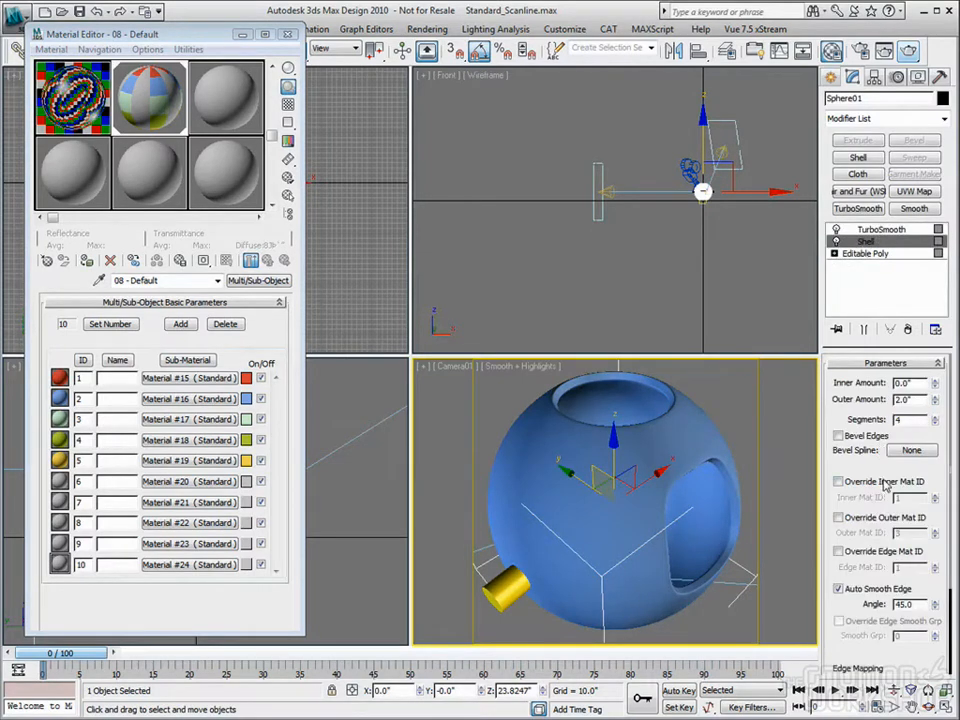
{"action": "left_click_drag", "start_coordinate": [895, 460], "coordinate": [917, 422]}
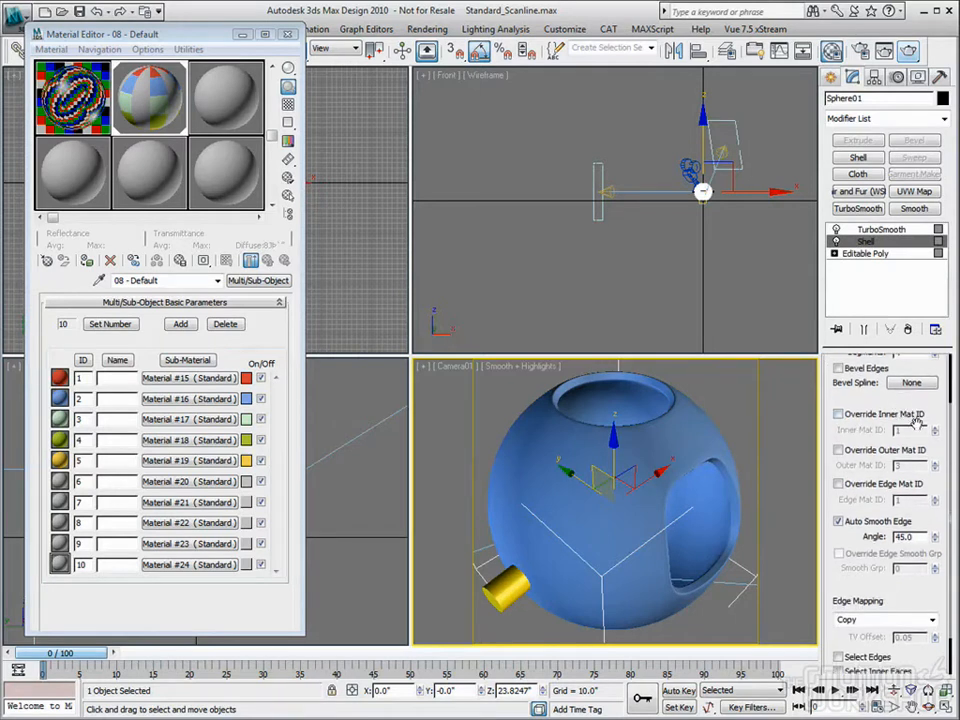
{"action": "left_click", "coordinate": [838, 414]}
{"action": "left_click", "coordinate": [838, 450]}
{"action": "left_click", "coordinate": [838, 484]}
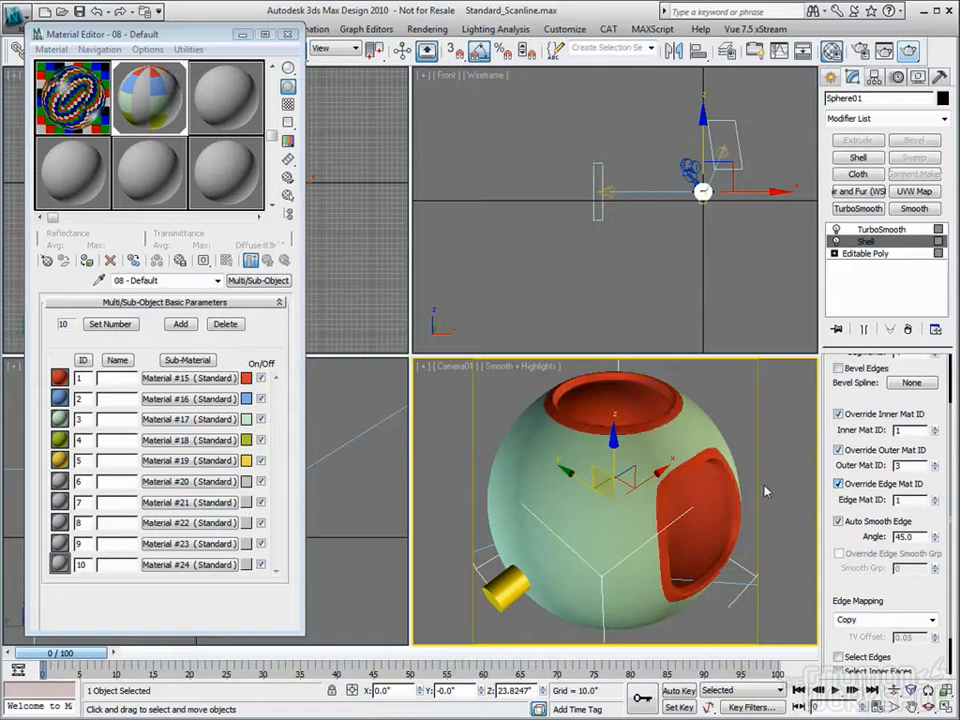
{"action": "left_click", "coordinate": [935, 428]}
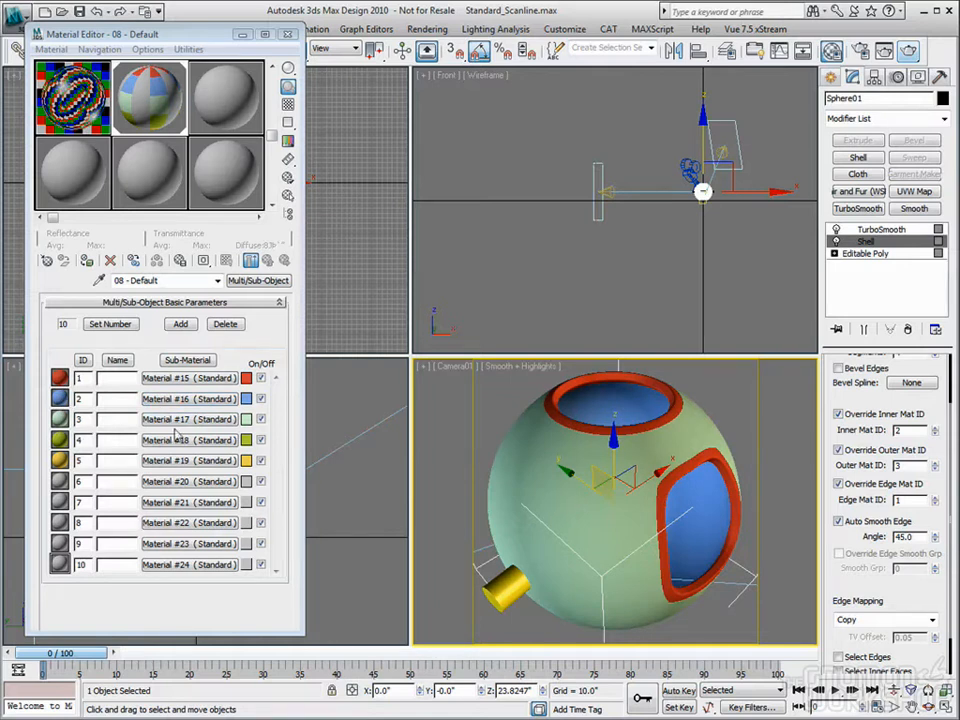
Set the specular level of sub-material 1 to 147 and of sub-material 3 to 23, returning to the parent material
{"action": "left_click", "coordinate": [182, 380]}
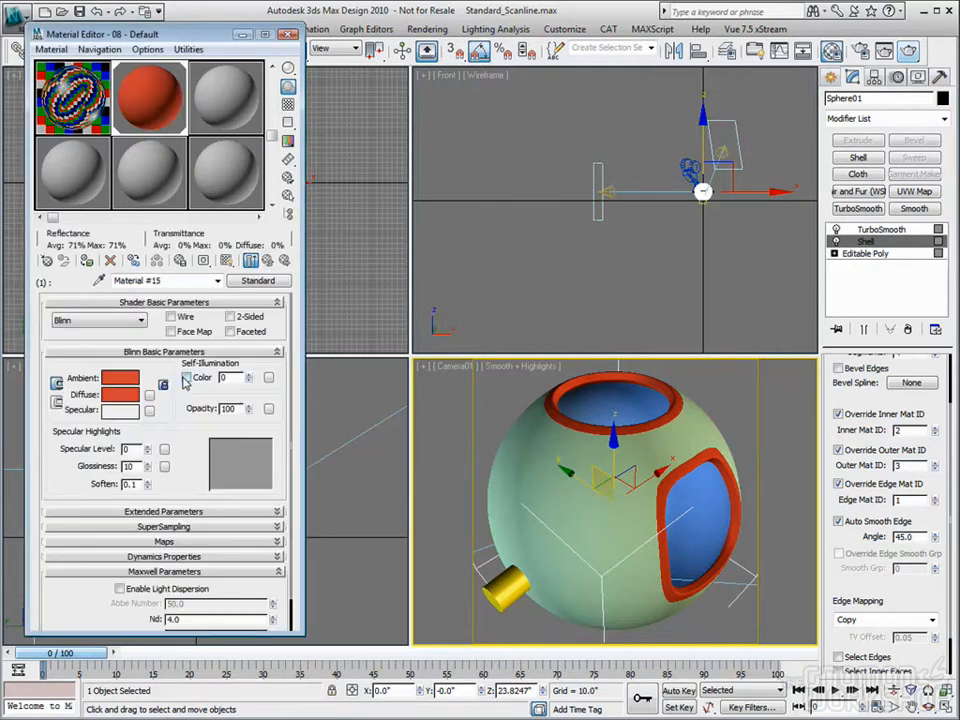
{"action": "left_click", "coordinate": [142, 449]}
{"action": "type", "text": "147"}
{"action": "key", "text": "Return"}
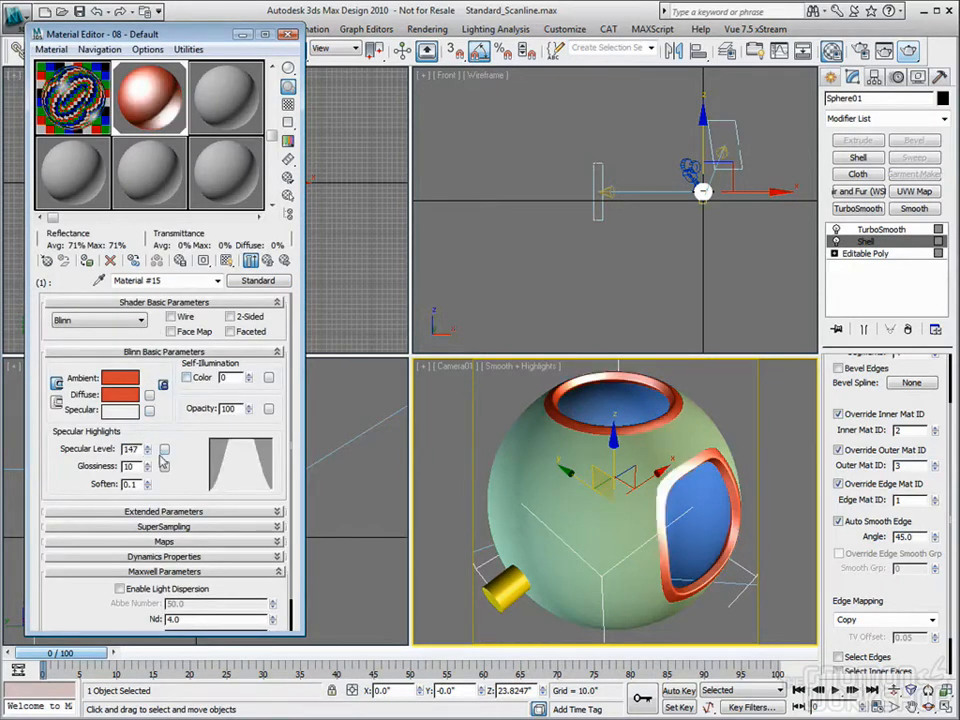
{"action": "left_click", "coordinate": [148, 451]}
{"action": "left_click", "coordinate": [267, 261]}
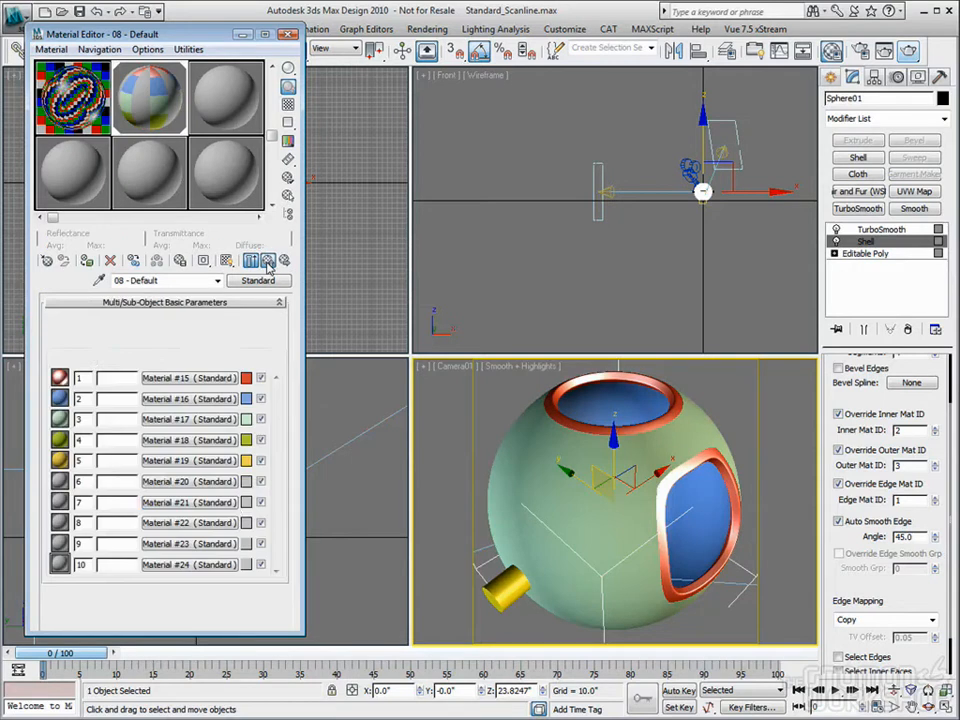
{"action": "left_click", "coordinate": [160, 419]}
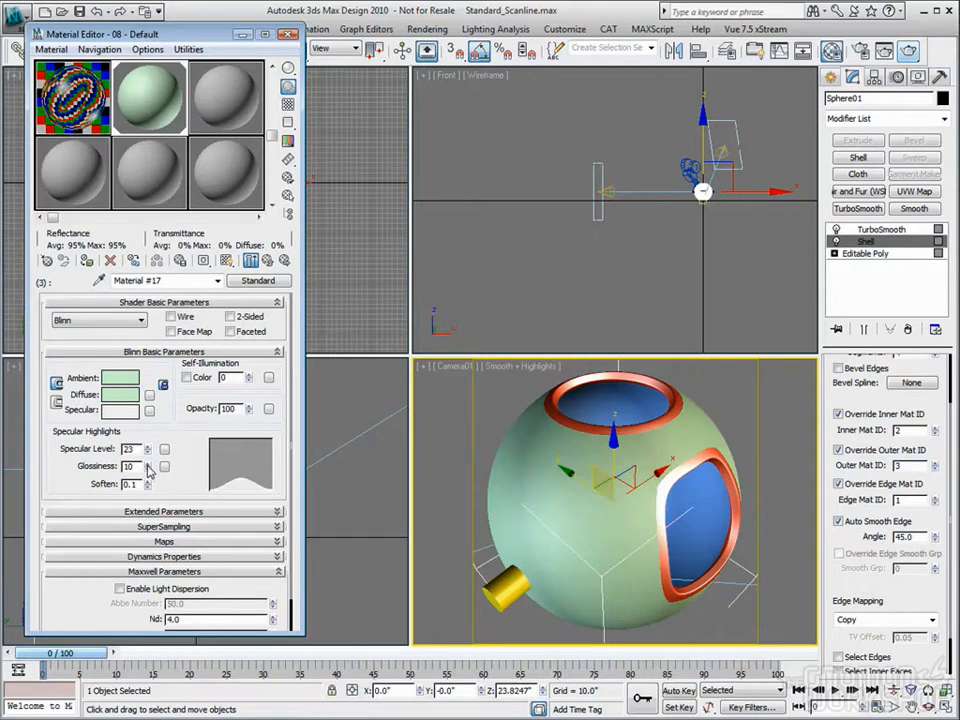
{"action": "left_click", "coordinate": [267, 261]}
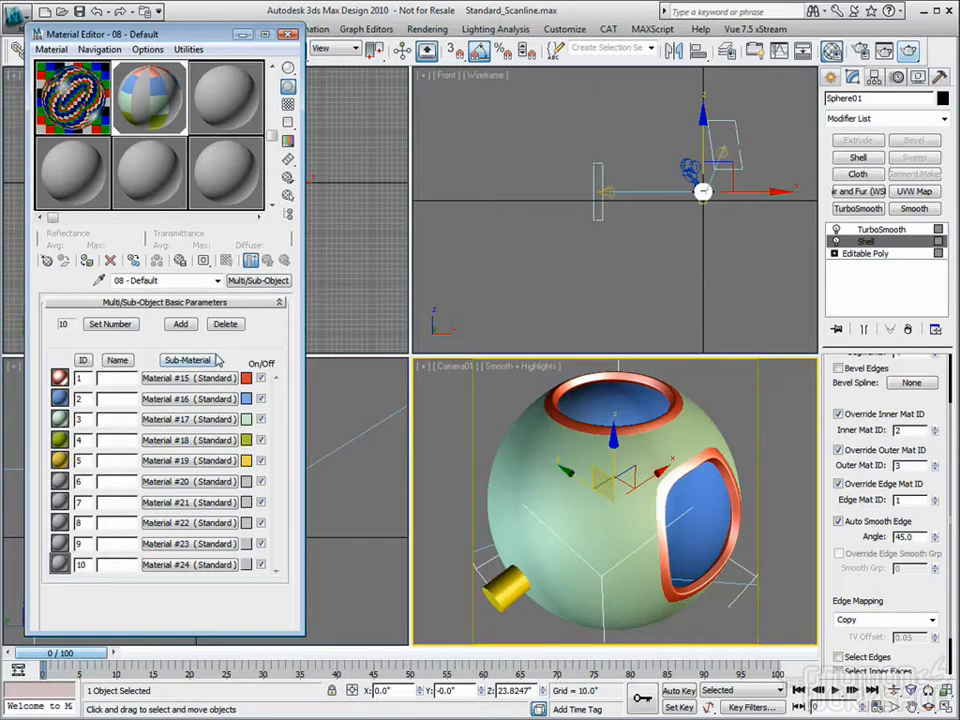
Change the 08 - Default material to the Shell Material type, discarding the old material
{"action": "left_click", "coordinate": [257, 281]}
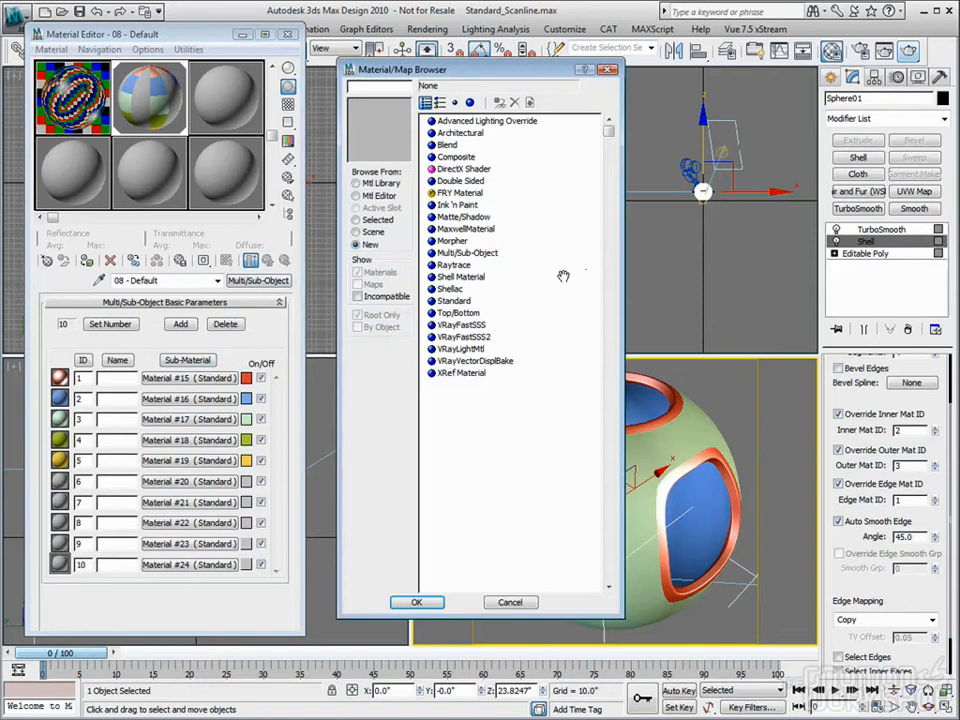
{"action": "double_click", "coordinate": [466, 280]}
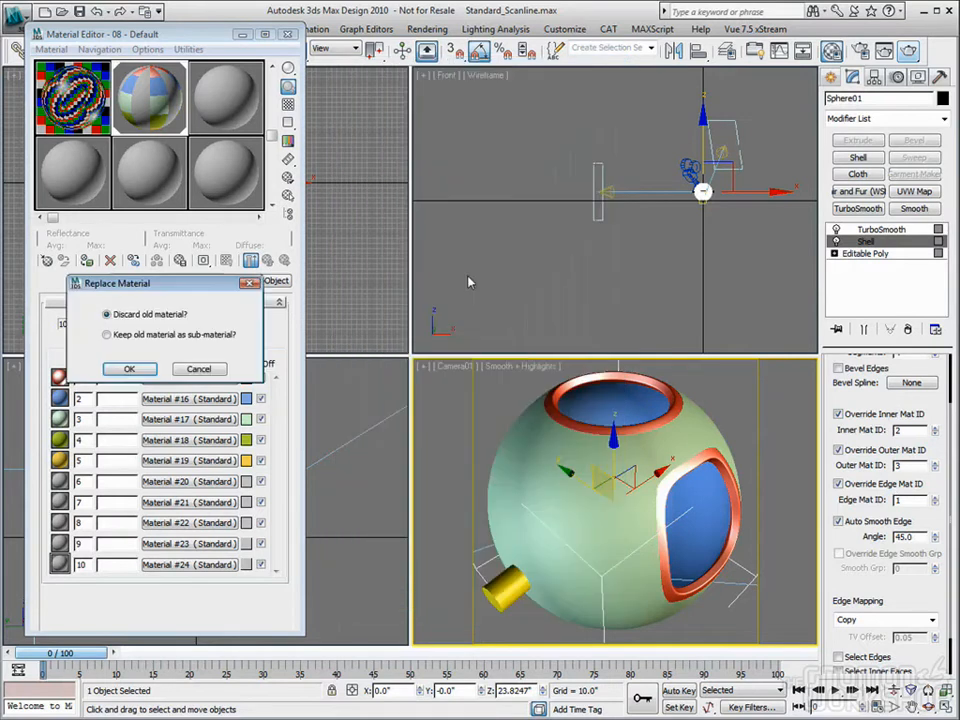
{"action": "left_click", "coordinate": [130, 370]}
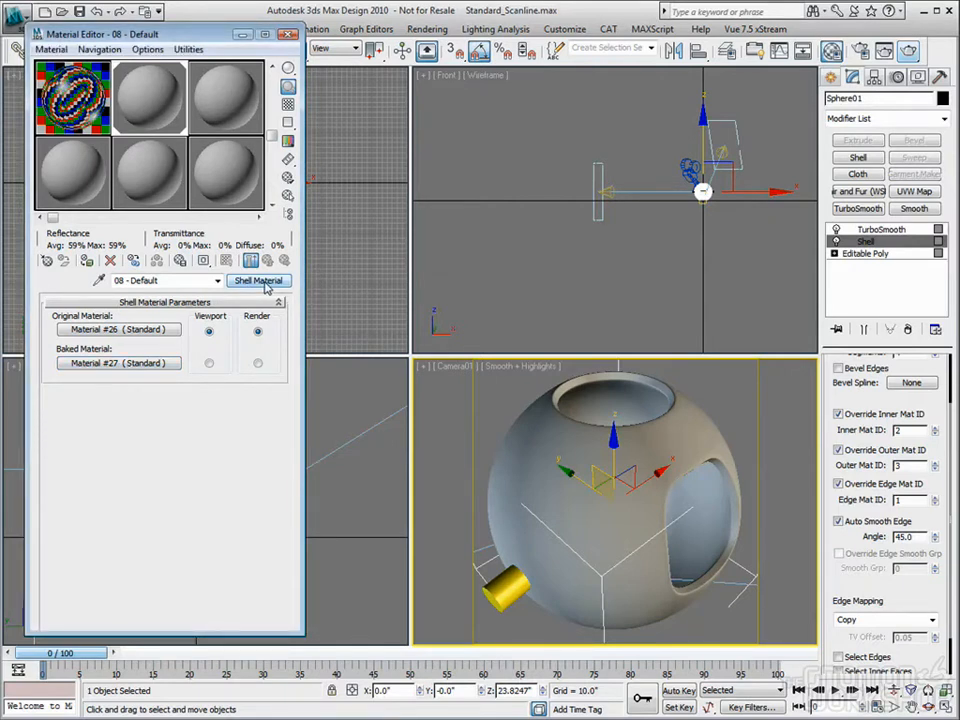
Replace the Shell Material with a Shellac material, discarding the old material
{"action": "left_click", "coordinate": [262, 282]}
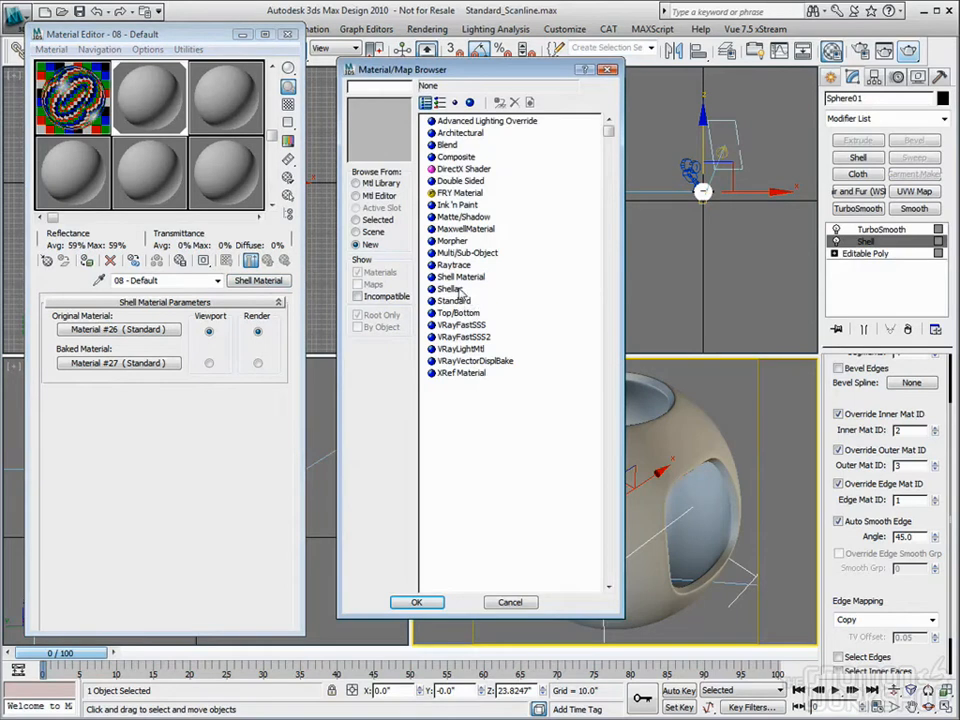
{"action": "double_click", "coordinate": [450, 289]}
{"action": "left_click", "coordinate": [129, 369]}
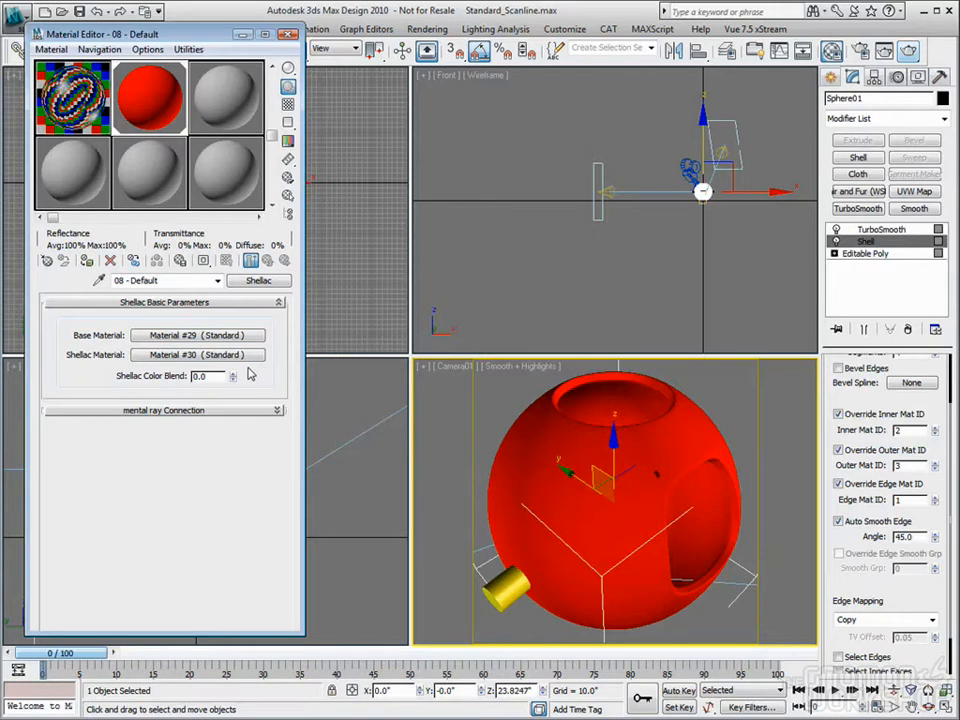
Set the base material's specular level to 56 and its specular color to yellow, about RGB 231, 200, 29
{"action": "left_click", "coordinate": [208, 336]}
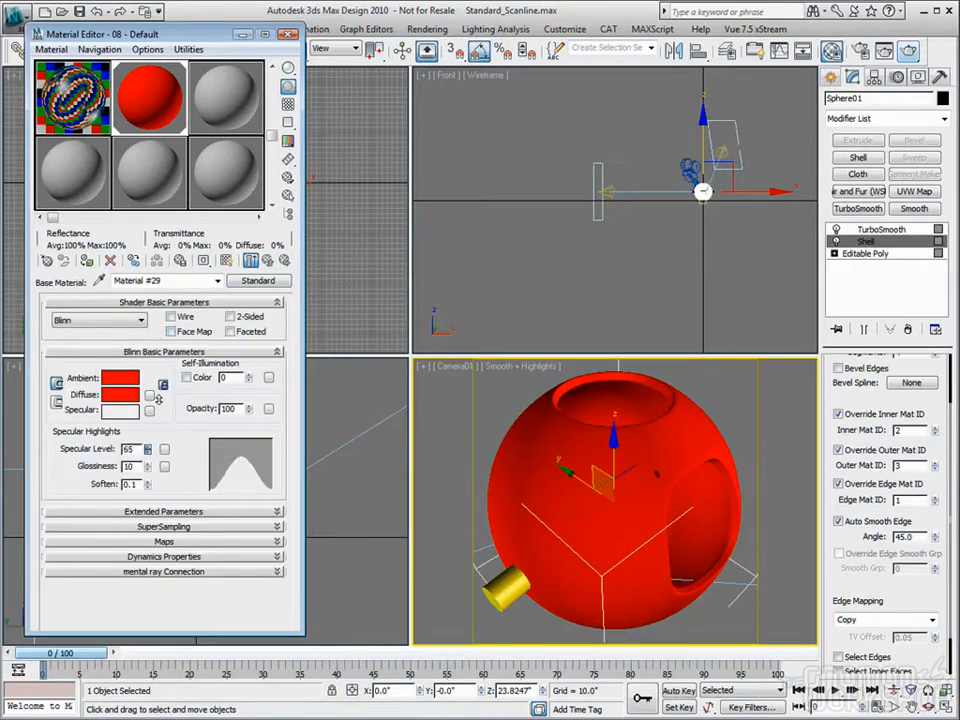
{"action": "left_click_drag", "start_coordinate": [147, 449], "coordinate": [152, 463]}
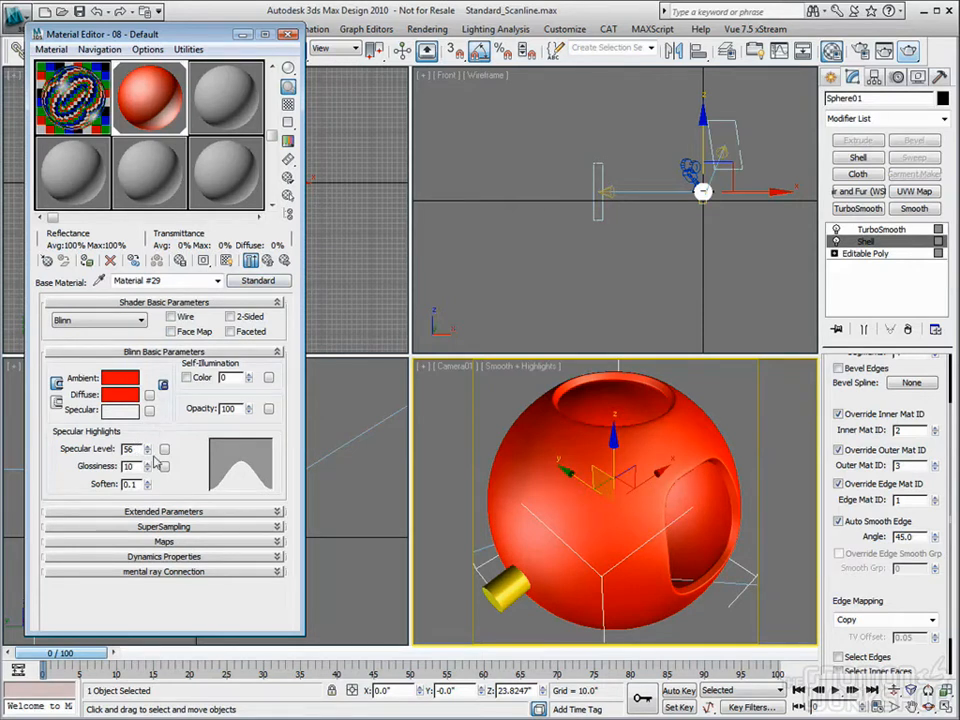
{"action": "left_click", "coordinate": [120, 409]}
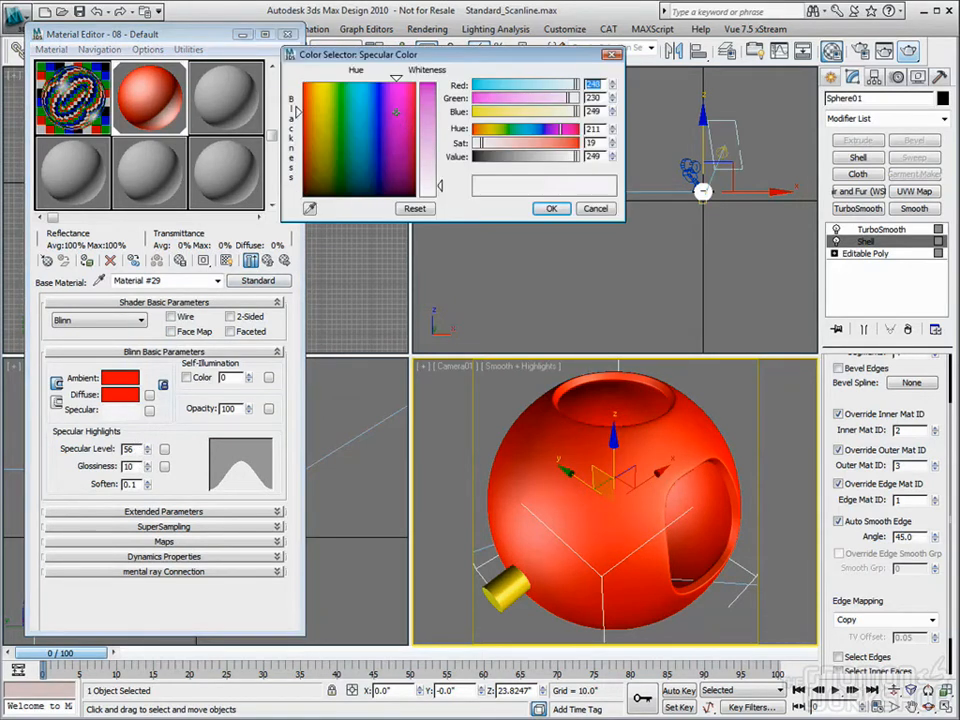
{"action": "left_click", "coordinate": [318, 94]}
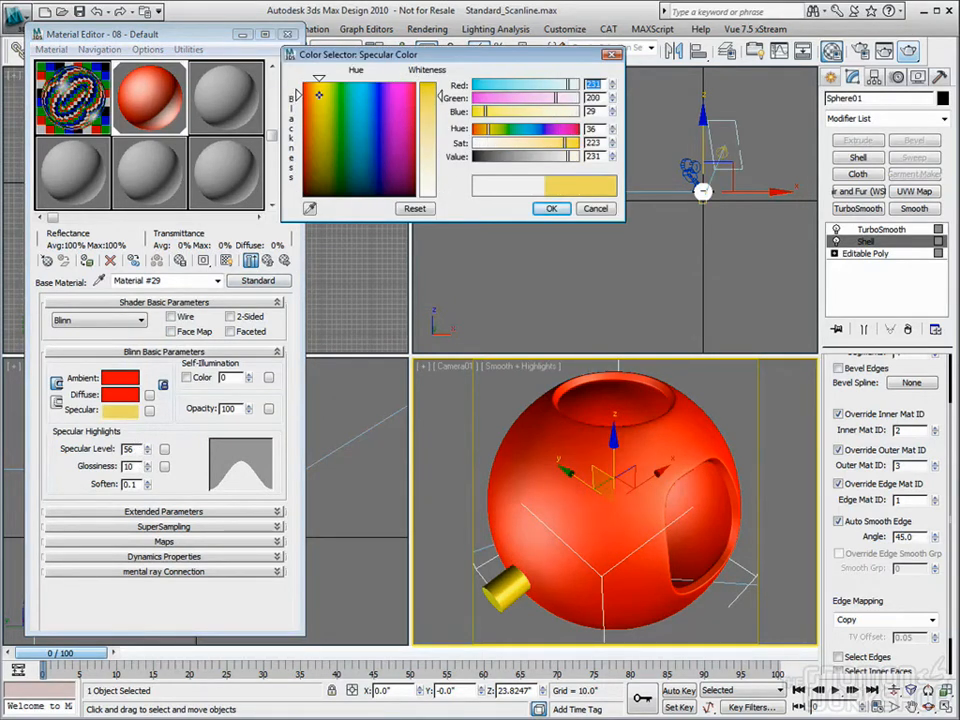
{"action": "left_click", "coordinate": [551, 208]}
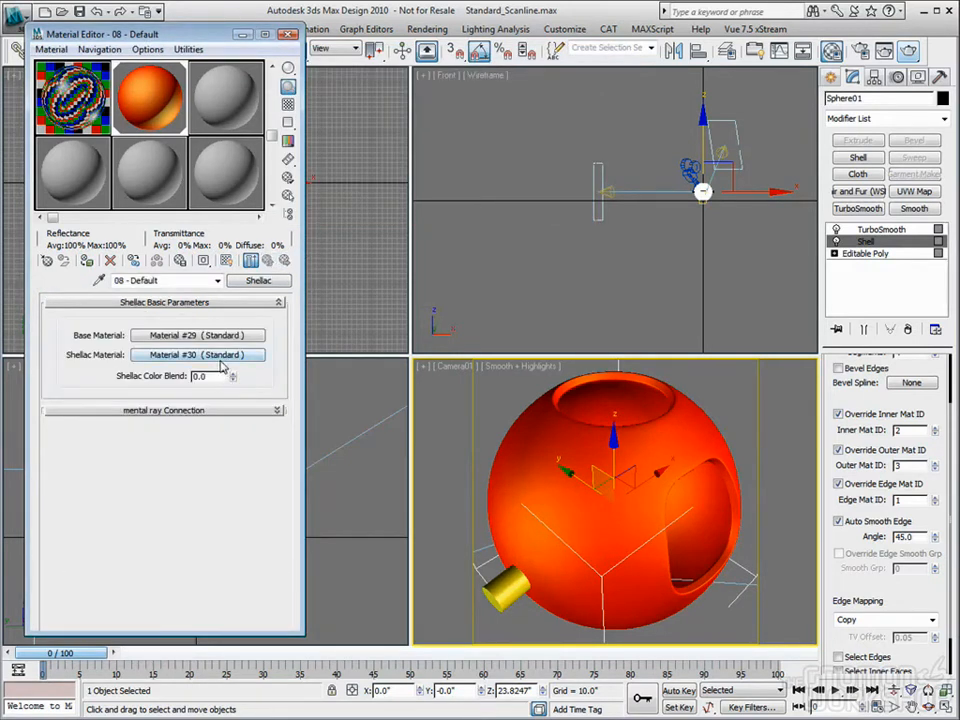
Change the shellac sub-material to the Raytrace type and set its reflection to Fresnel
{"action": "left_click", "coordinate": [193, 355]}
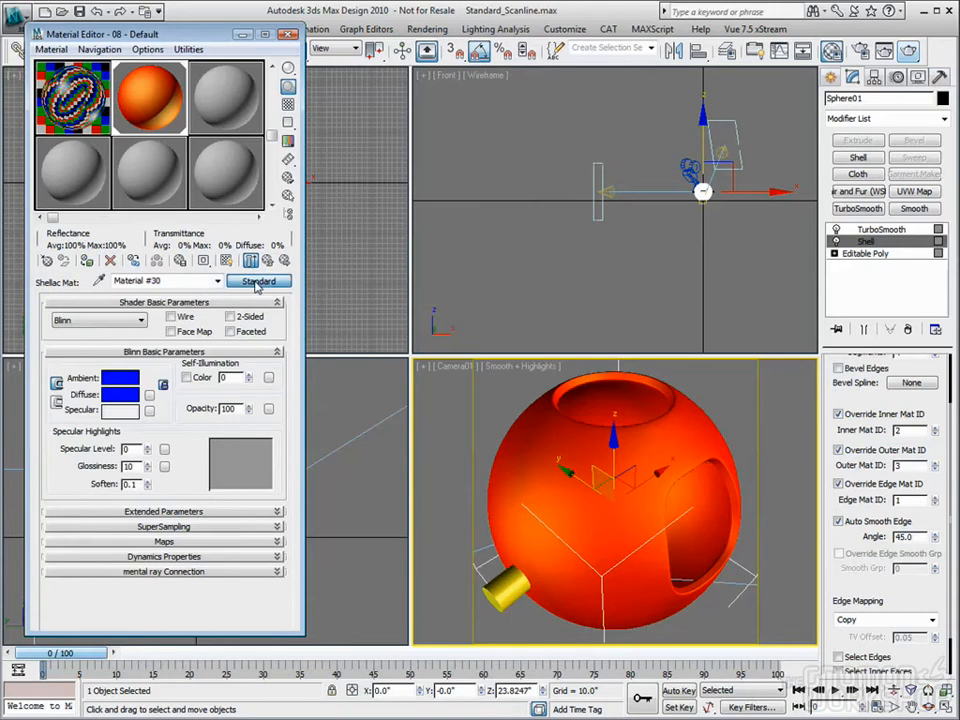
{"action": "left_click", "coordinate": [257, 281]}
{"action": "double_click", "coordinate": [455, 277]}
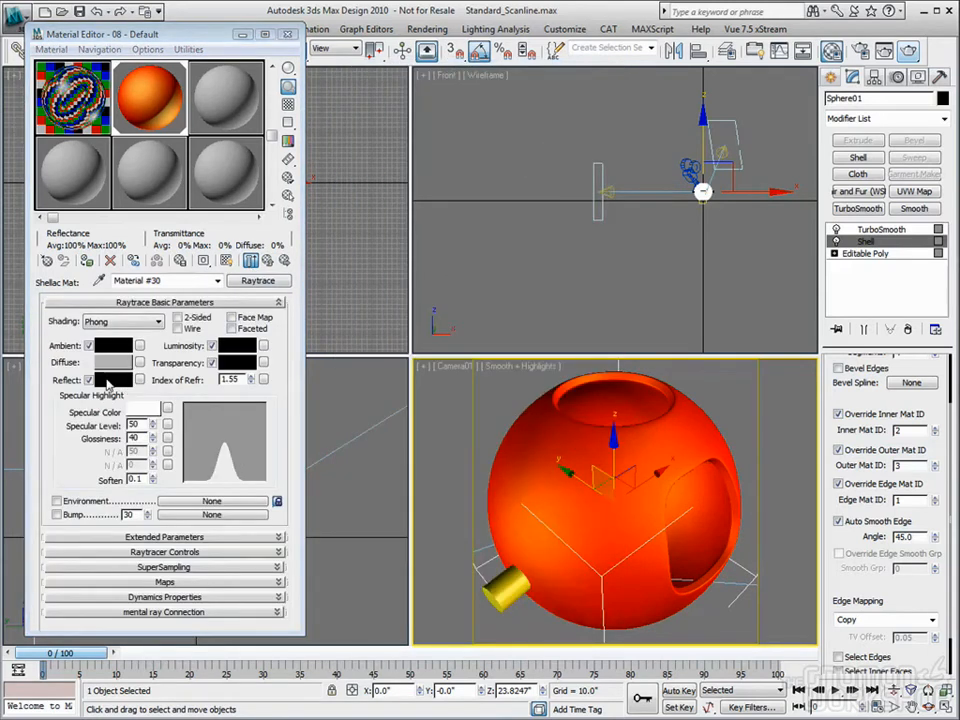
{"action": "left_click", "coordinate": [88, 380]}
{"action": "left_click", "coordinate": [89, 380]}
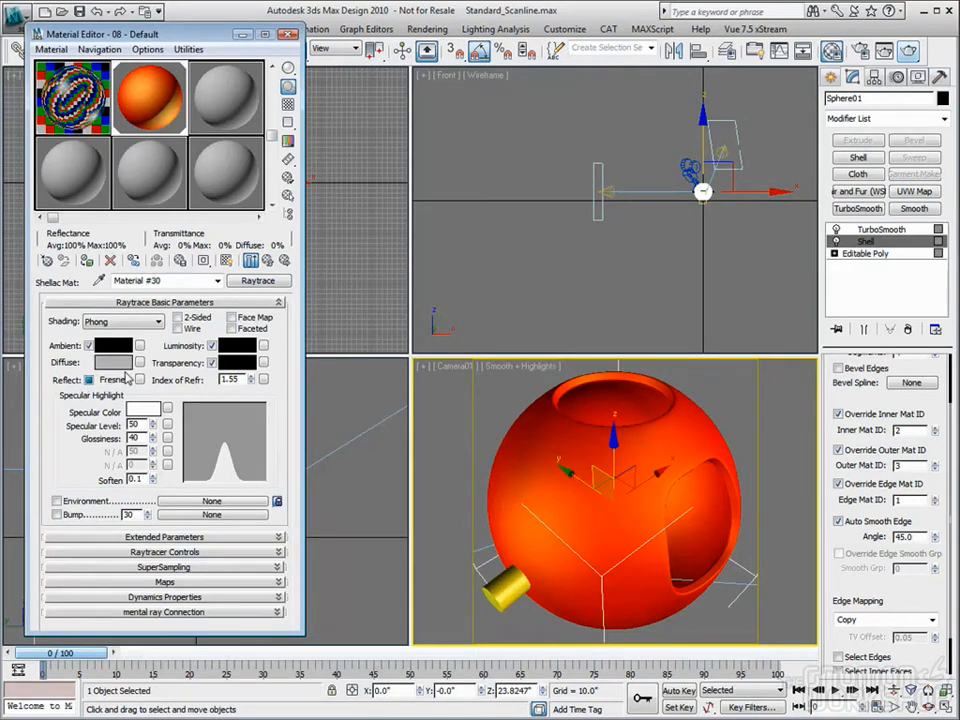
Set the Raytrace material's index of refraction to 1.8 and return to the parent Shellac material
{"action": "double_click", "coordinate": [241, 380]}
{"action": "type", "text": "1.8"}
{"action": "key", "text": "Tab"}
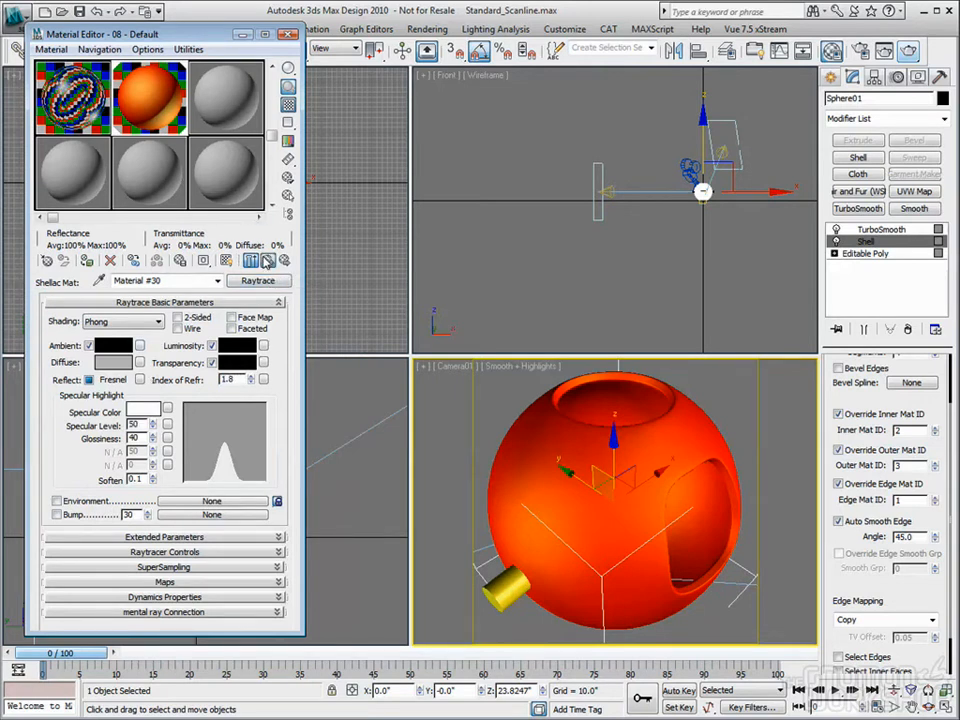
{"action": "left_click", "coordinate": [266, 260]}
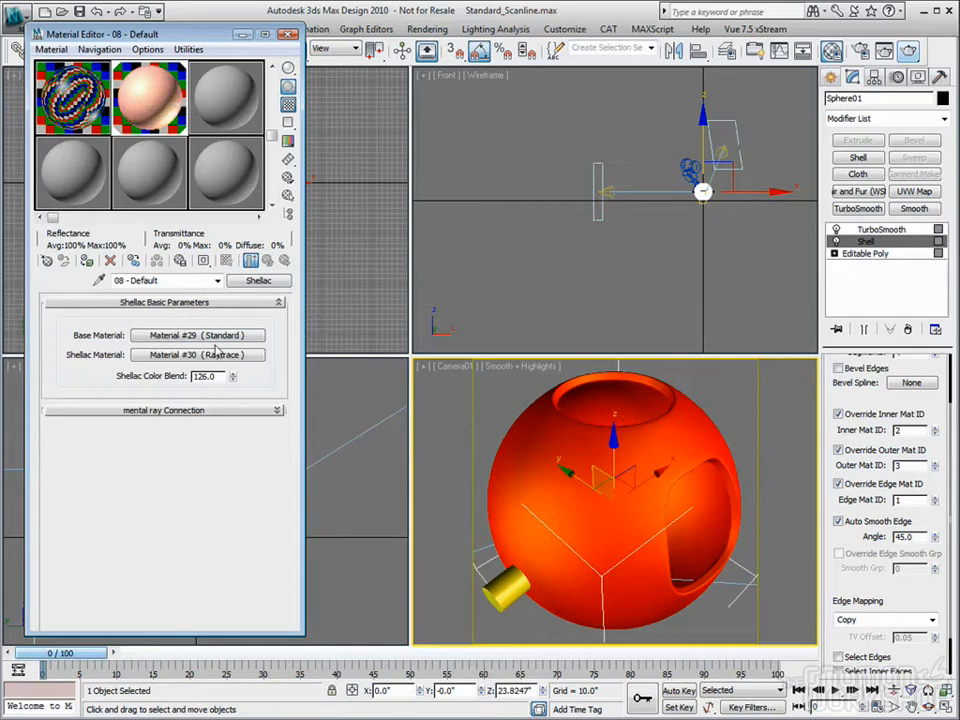
Try lower and higher Shellac Color Blend amounts, ending at 329
{"action": "left_click_drag", "start_coordinate": [233, 382], "coordinate": [238, 423]}
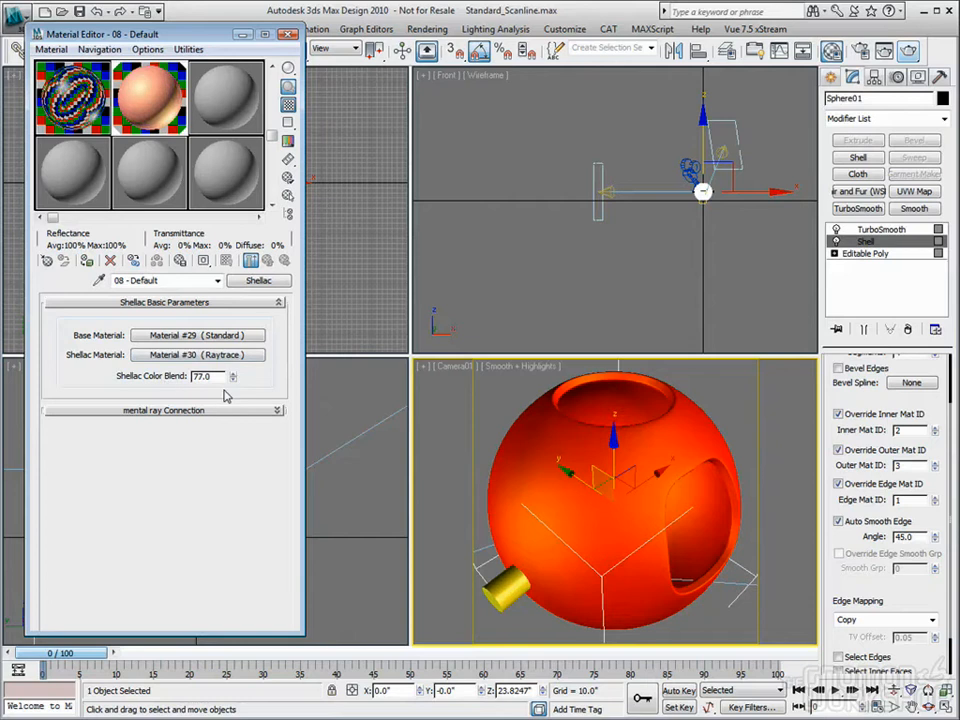
{"action": "left_click_drag", "start_coordinate": [236, 381], "coordinate": [248, 358]}
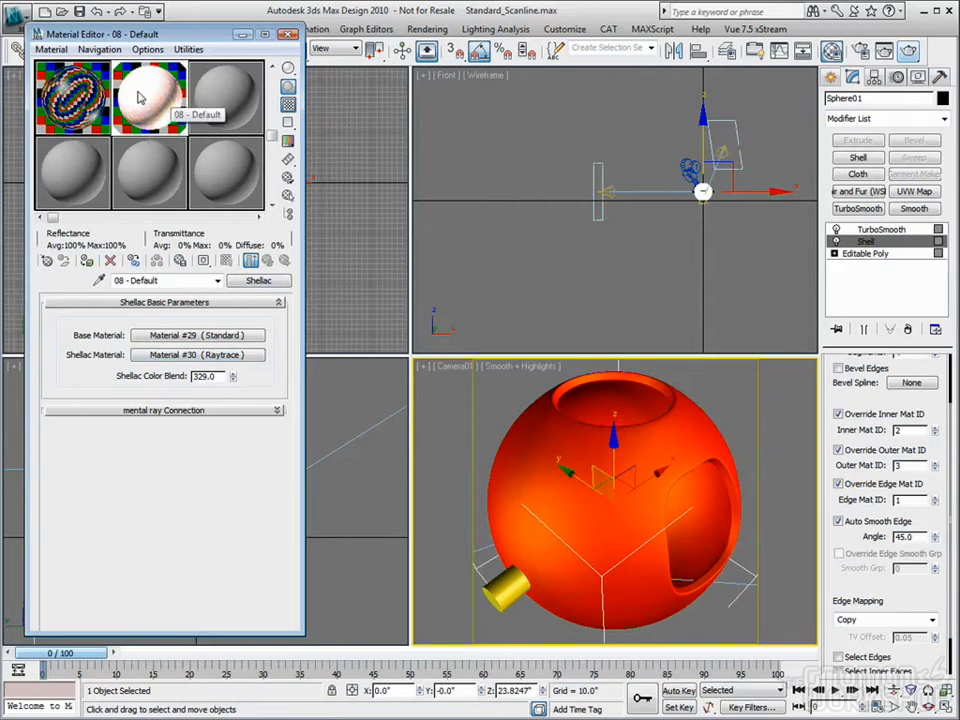
Try Shellac Color Blend amounts of 50, 60 and 150 to compare the sample sphere
{"action": "left_click_drag", "start_coordinate": [215, 374], "coordinate": [155, 373]}
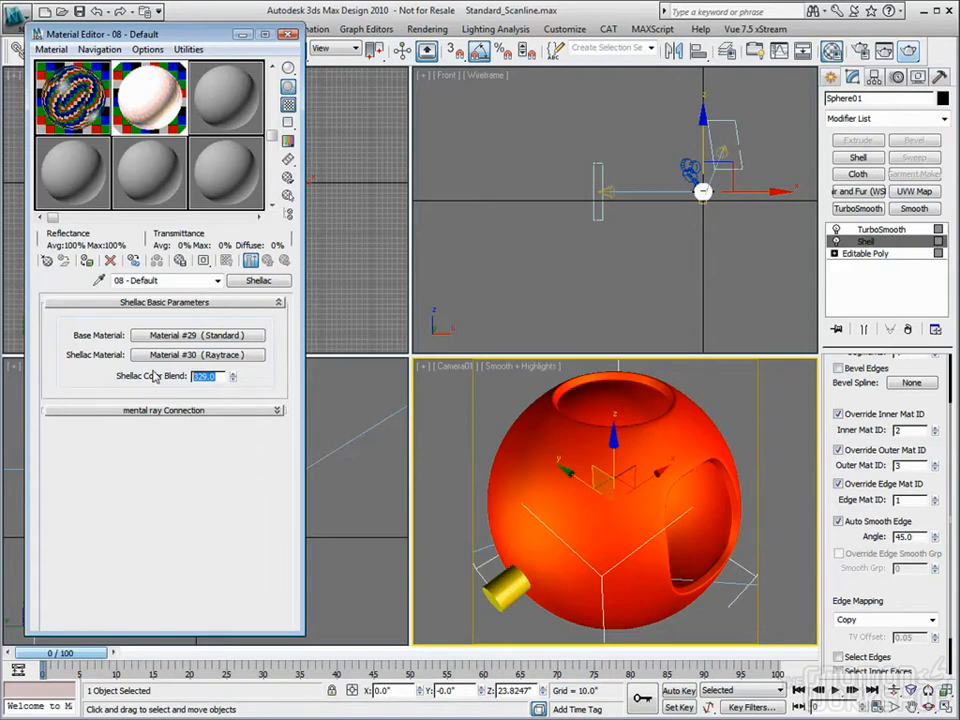
{"action": "type", "text": "50"}
{"action": "key", "text": "Return"}
{"action": "left_click_drag", "start_coordinate": [201, 378], "coordinate": [110, 386]}
{"action": "type", "text": "60"}
{"action": "key", "text": "Return"}
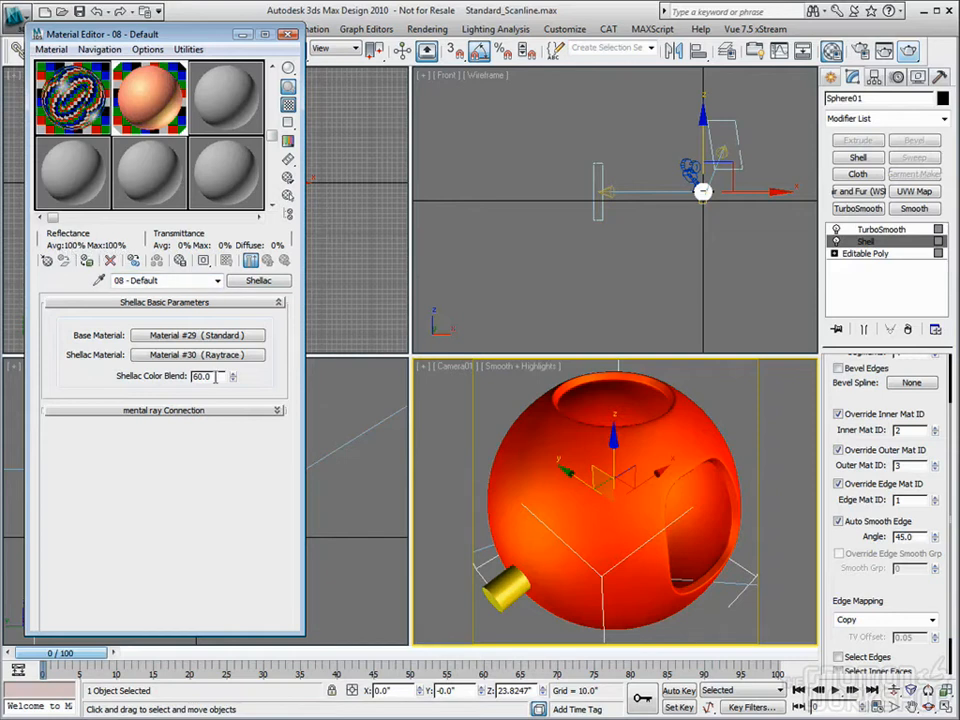
{"action": "left_click_drag", "start_coordinate": [234, 377], "coordinate": [233, 366]}
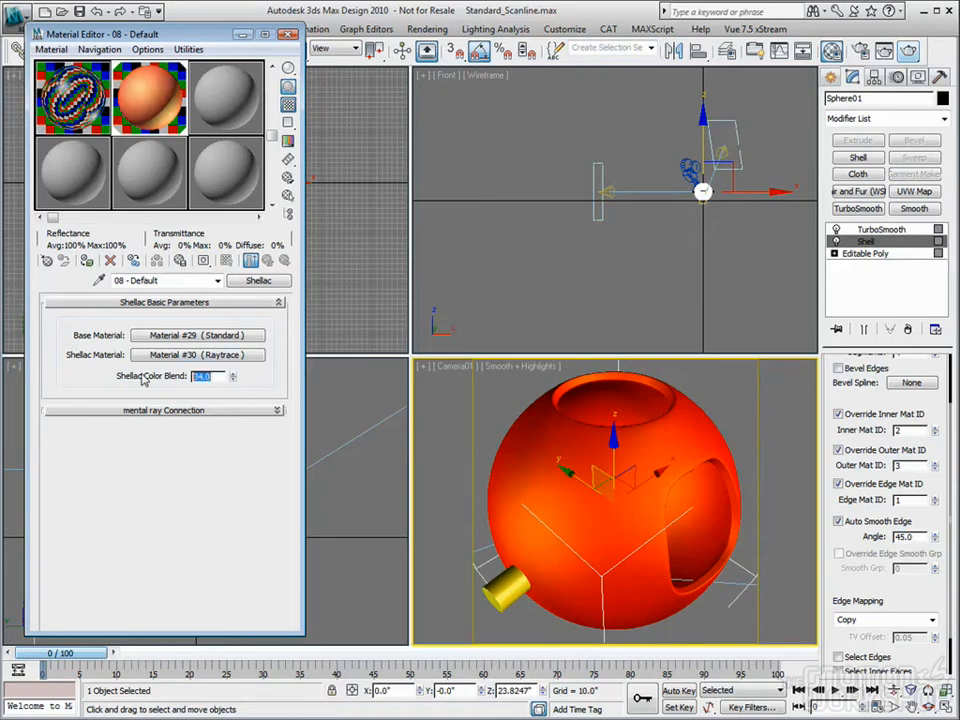
{"action": "type", "text": "10"}
{"action": "type", "text": "150"}
{"action": "key", "text": "Return"}
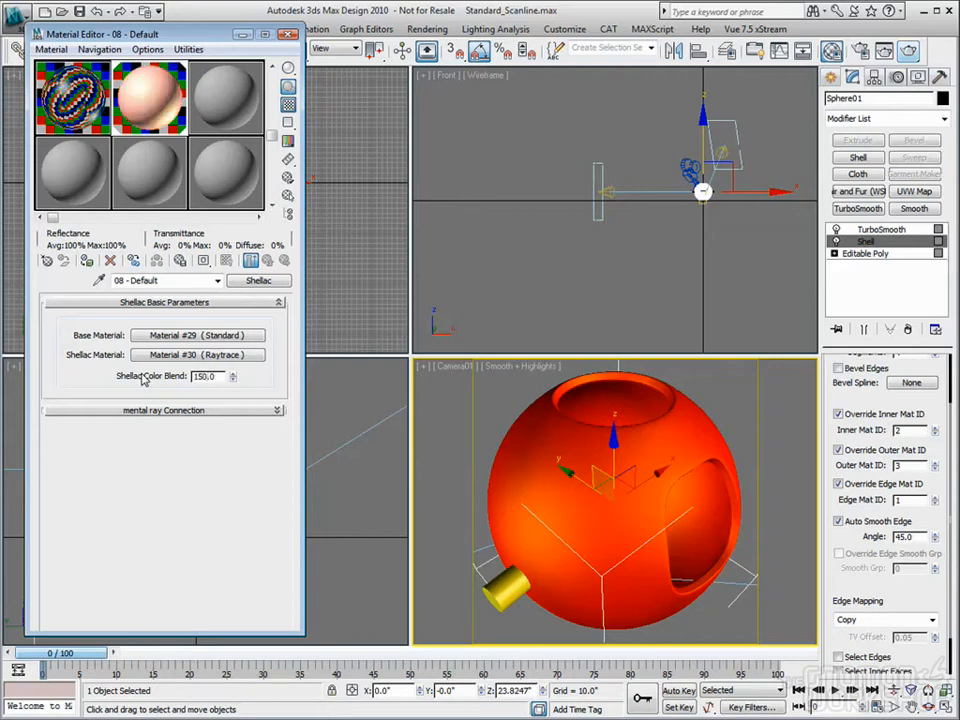
Set the Shellac Color Blend to 75 and render the camera view
{"action": "type", "text": "75"}
{"action": "key", "text": "Return"}
{"action": "left_click", "coordinate": [908, 50]}
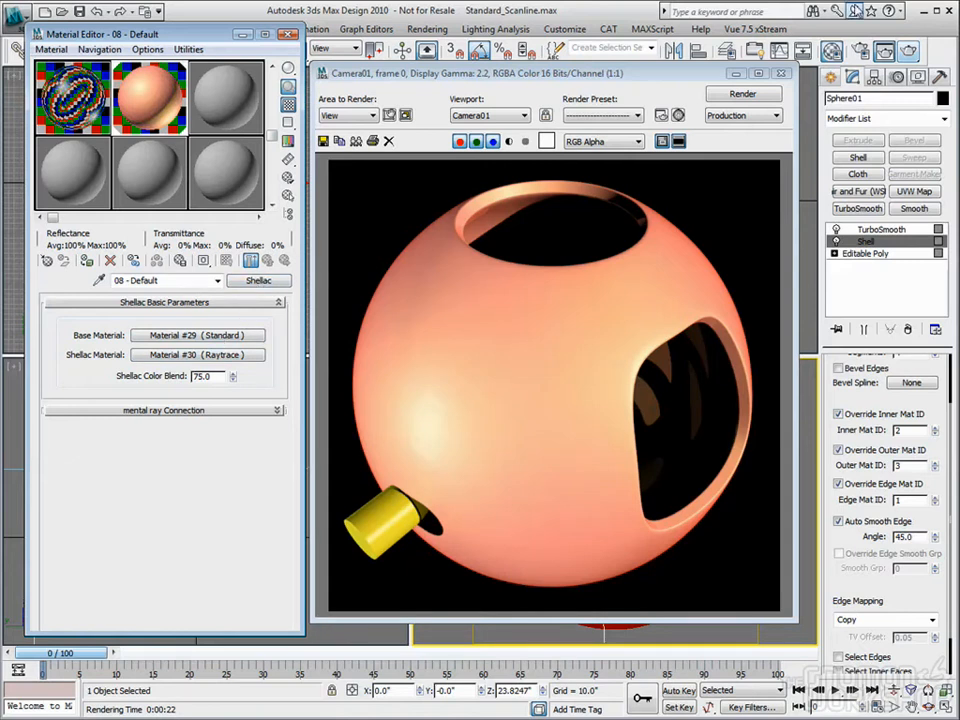
Replace the Shellac material with a Top/Bottom material, discarding the old material
{"action": "left_click", "coordinate": [256, 281]}
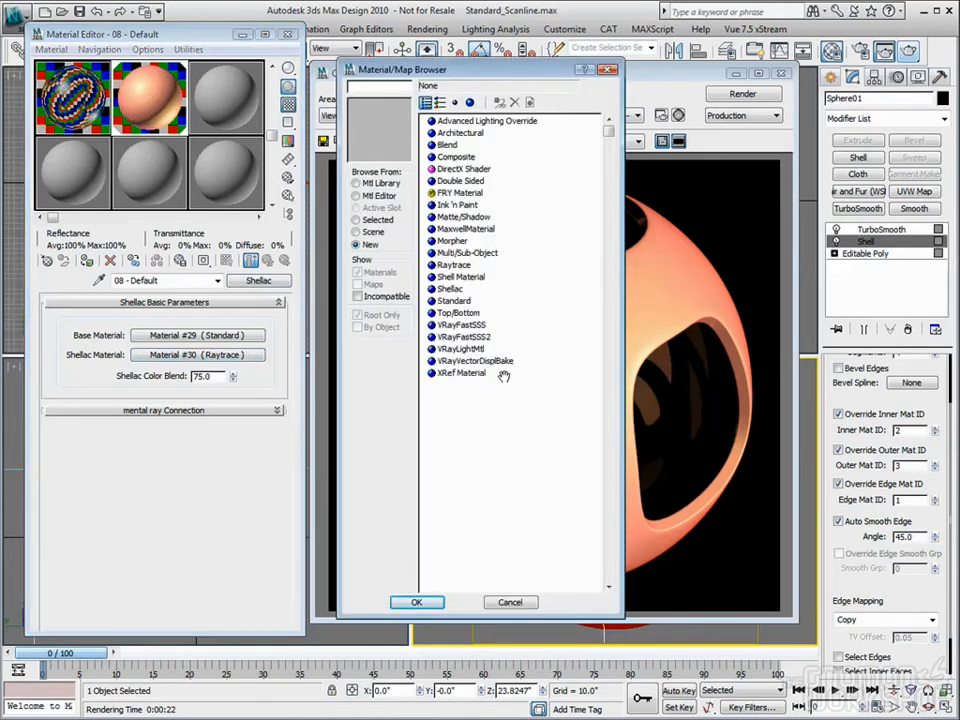
{"action": "left_click", "coordinate": [455, 314]}
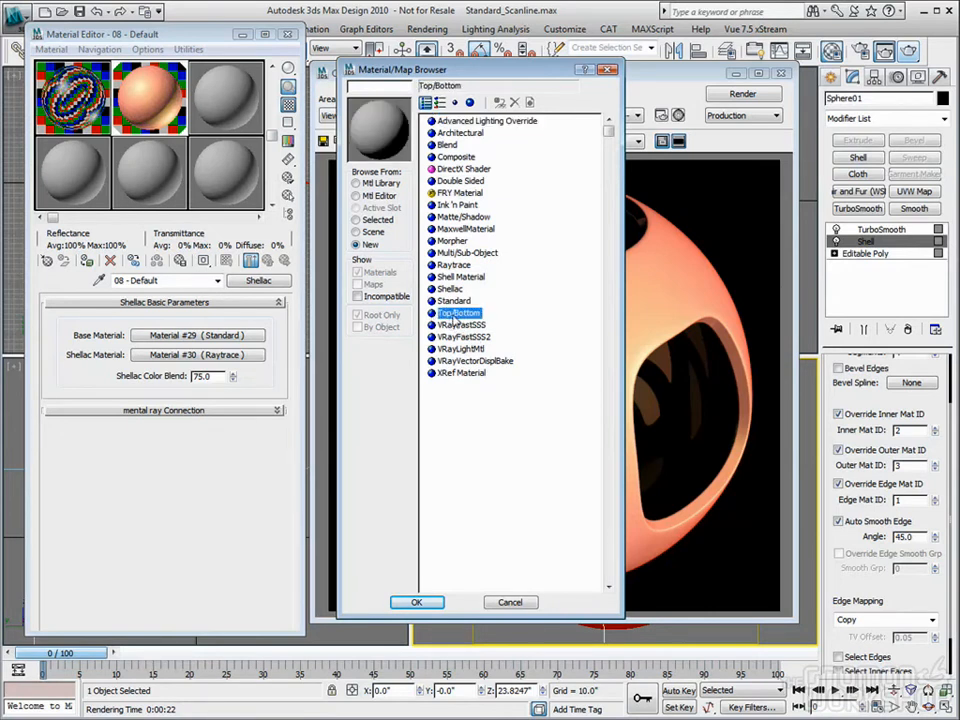
{"action": "double_click", "coordinate": [455, 314]}
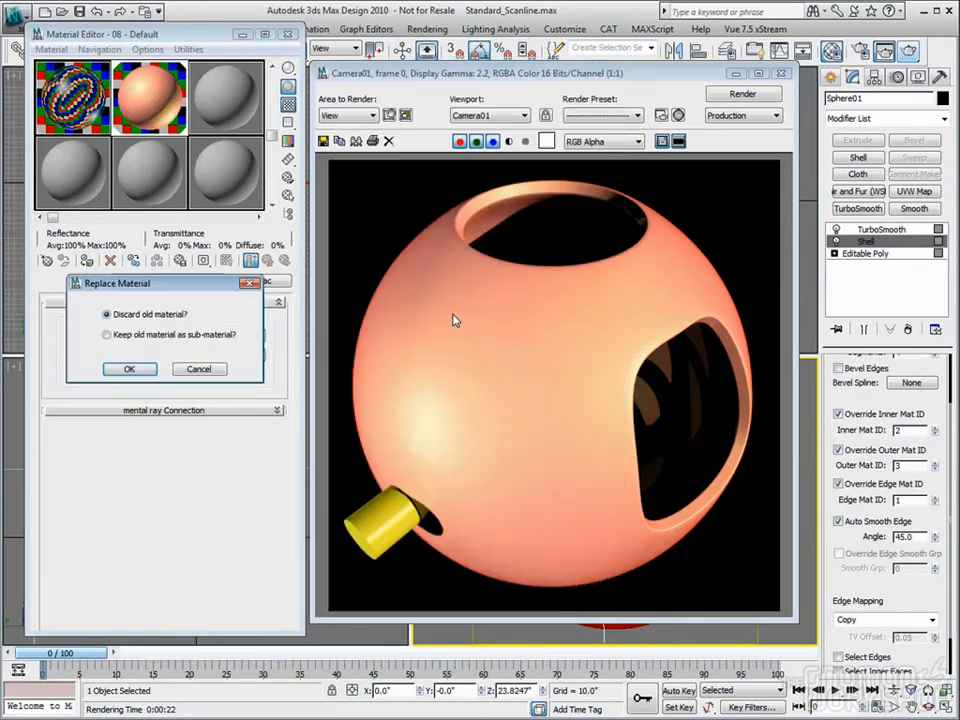
{"action": "left_click", "coordinate": [136, 368]}
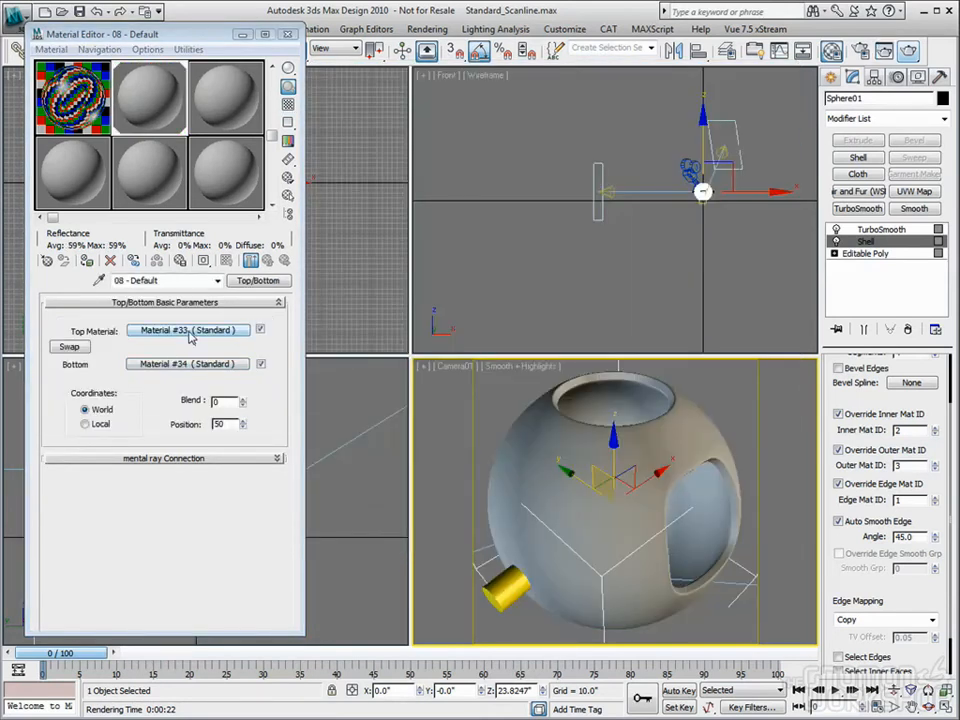
Set the top sub-material's diffuse color to red and return to the parent Top/Bottom material
{"action": "left_click", "coordinate": [188, 330]}
{"action": "left_click", "coordinate": [266, 260]}
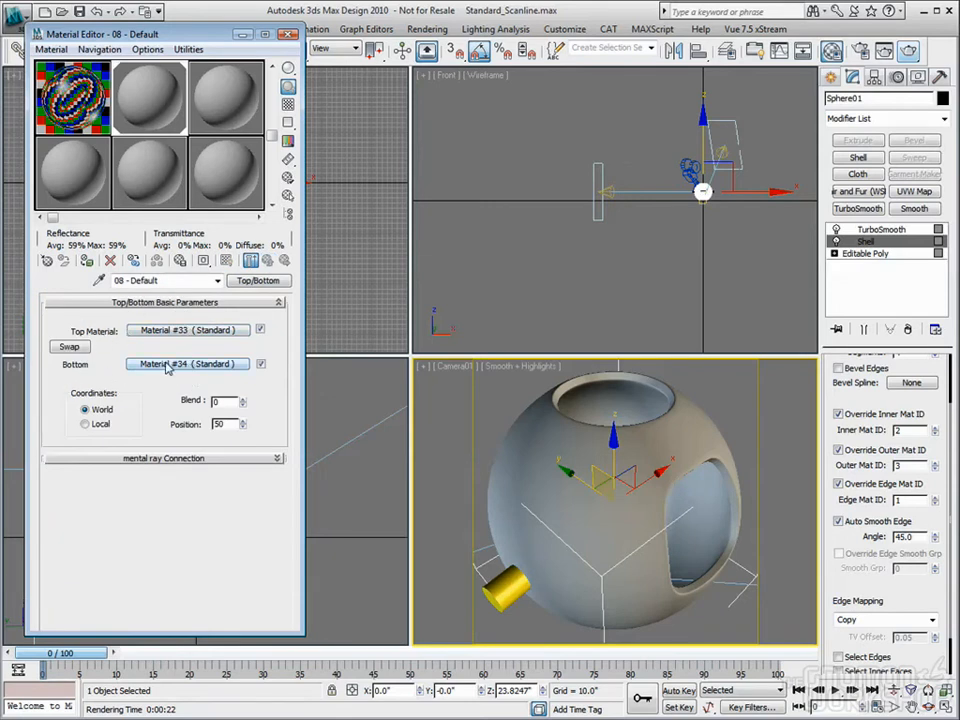
{"action": "left_click", "coordinate": [188, 331]}
{"action": "left_click", "coordinate": [120, 394]}
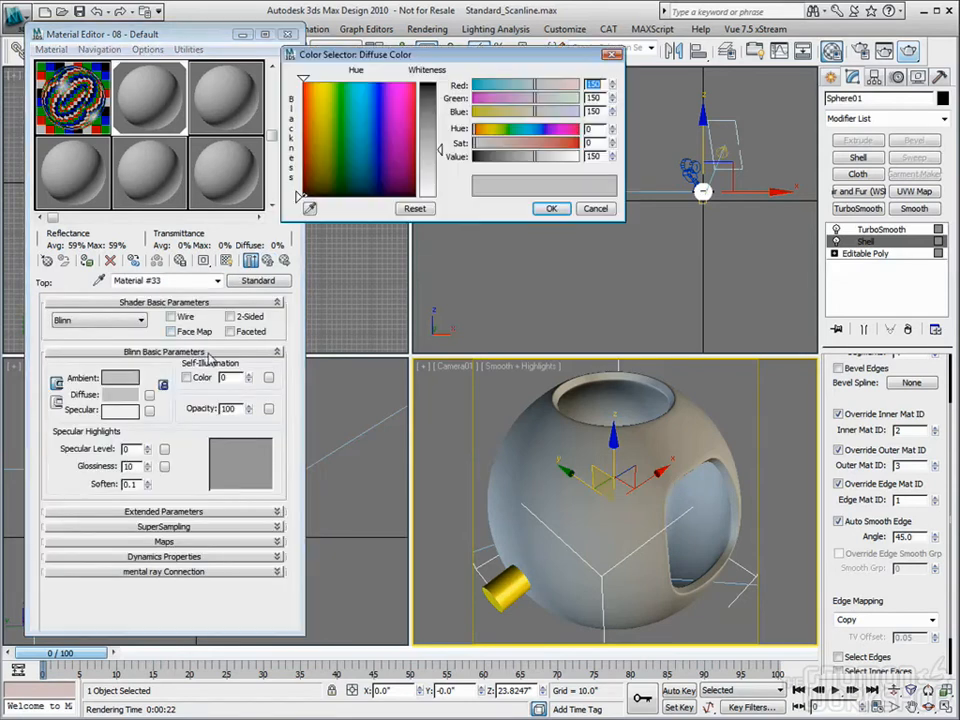
{"action": "left_click_drag", "start_coordinate": [390, 150], "coordinate": [420, 120]}
{"action": "left_click", "coordinate": [549, 209]}
{"action": "left_click", "coordinate": [267, 260]}
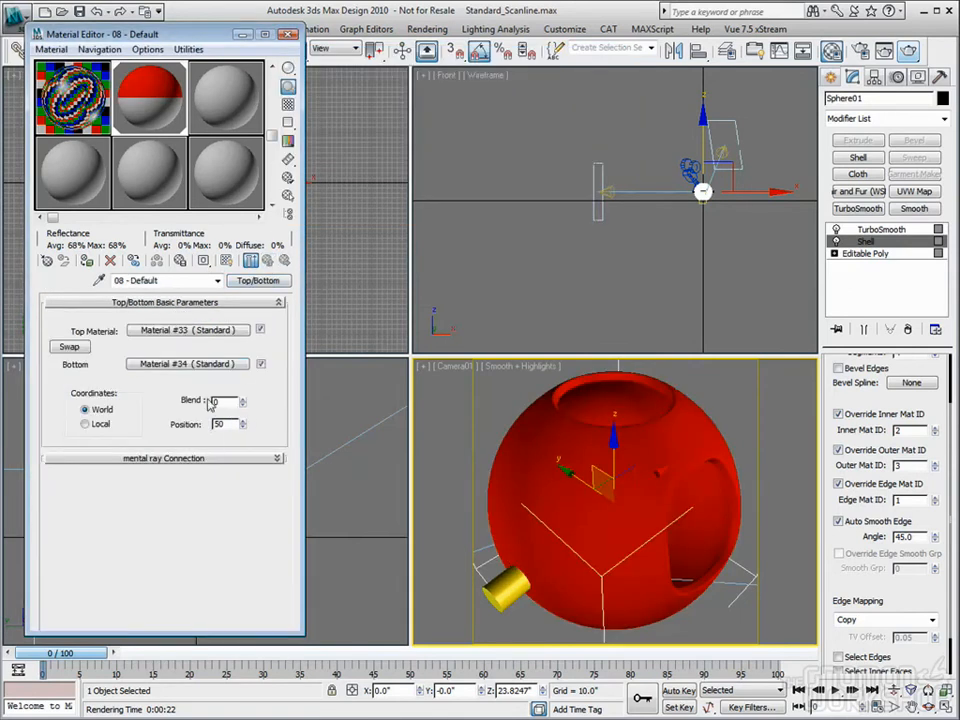
Set the bottom sub-material's diffuse color to blue and return to the parent Top/Bottom material
{"action": "left_click", "coordinate": [205, 368]}
{"action": "left_click", "coordinate": [120, 394]}
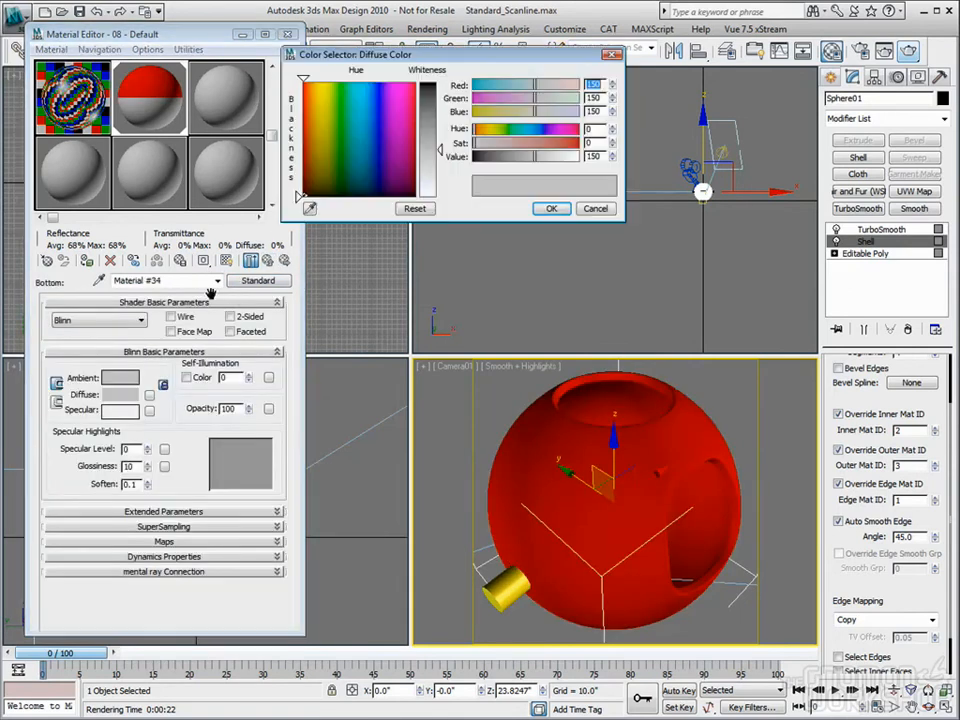
{"action": "left_click_drag", "start_coordinate": [438, 147], "coordinate": [438, 190]}
{"action": "left_click", "coordinate": [551, 209]}
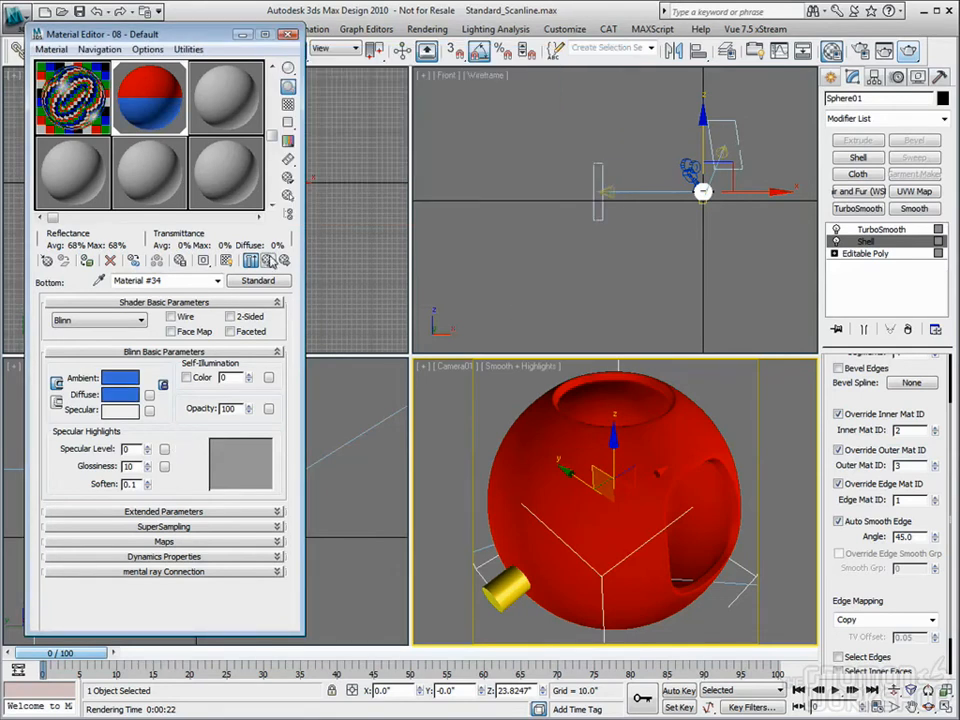
{"action": "left_click", "coordinate": [267, 260]}
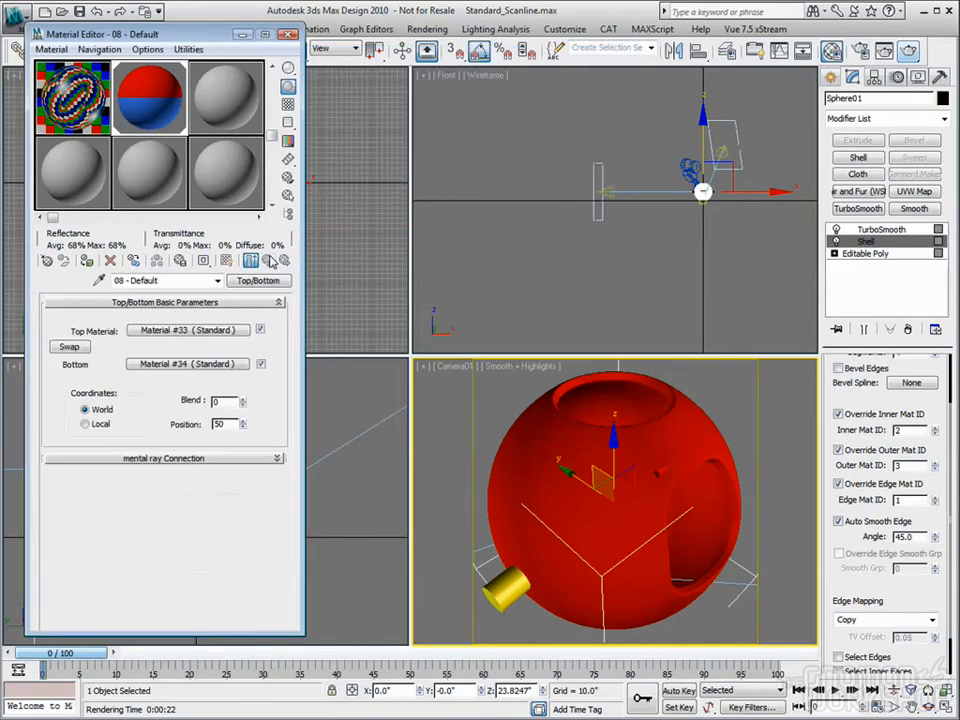
Render the Top/Bottom material on the sphere, and render again with the Shell modifier turned off
{"action": "left_click", "coordinate": [909, 49]}
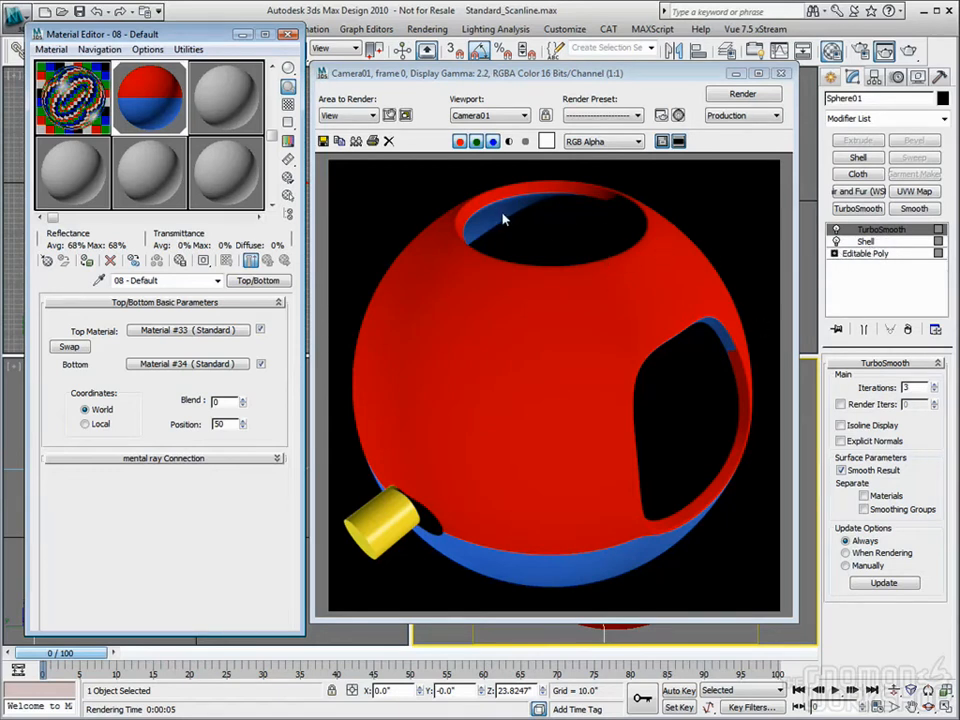
{"action": "left_click", "coordinate": [866, 241]}
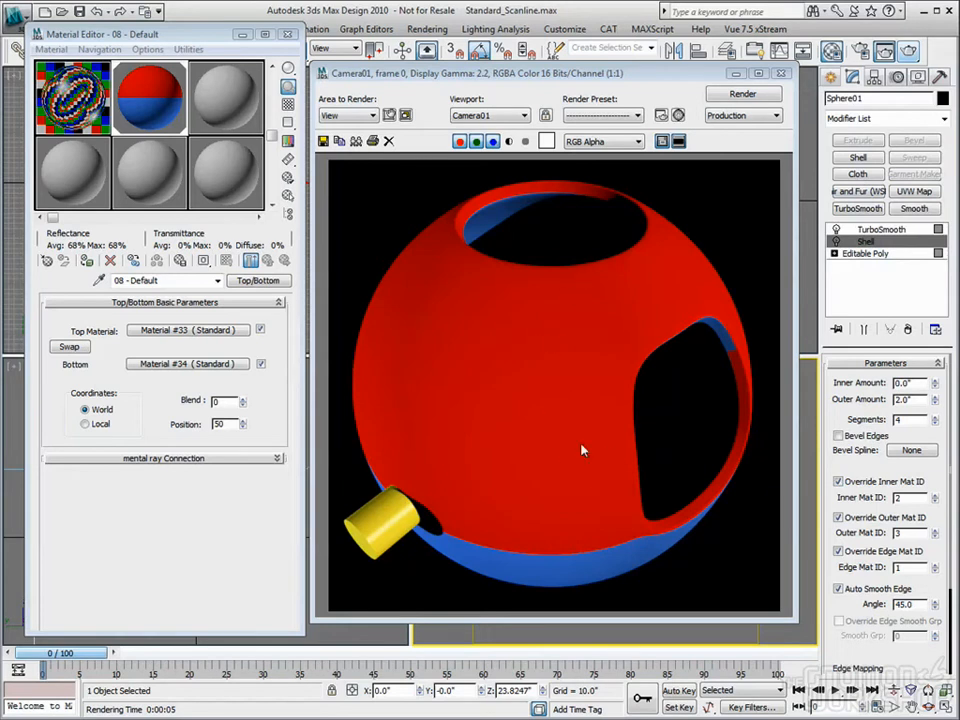
{"action": "key", "text": "shift+q"}
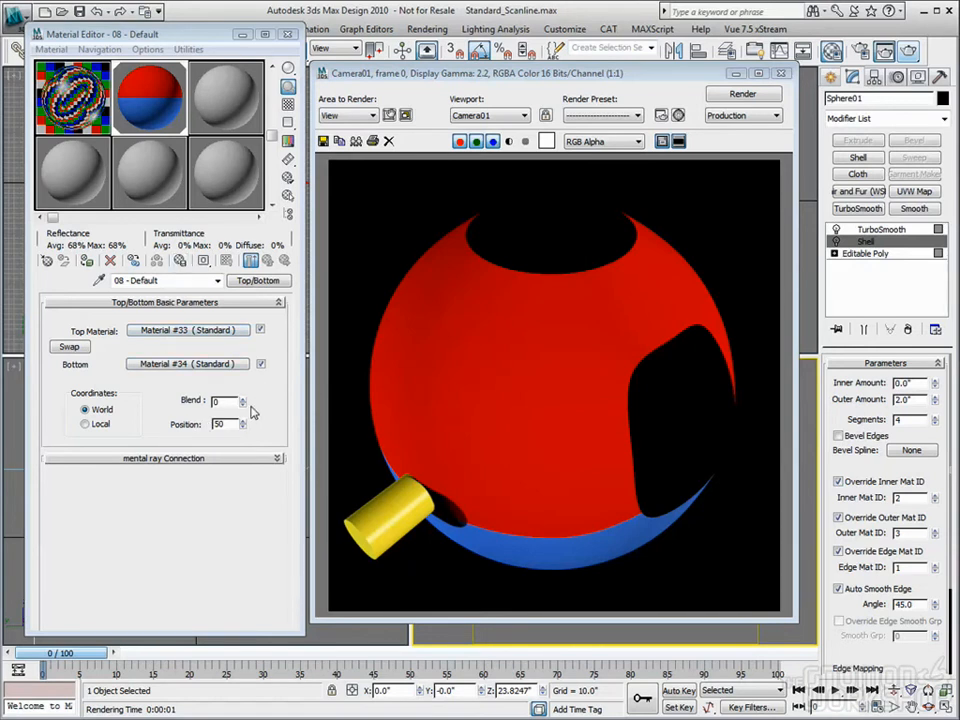
Render the Top/Bottom material with Blend at 85, and again with Blend at 0 and Position at 76
{"action": "left_click_drag", "start_coordinate": [242, 401], "coordinate": [244, 334]}
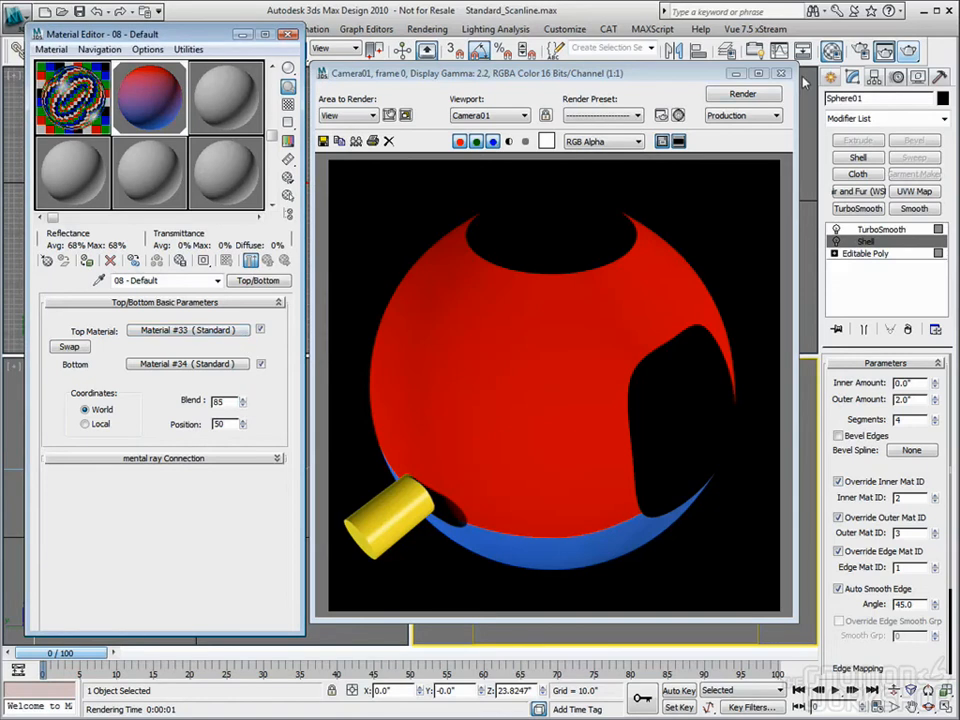
{"action": "key", "text": "shift+q"}
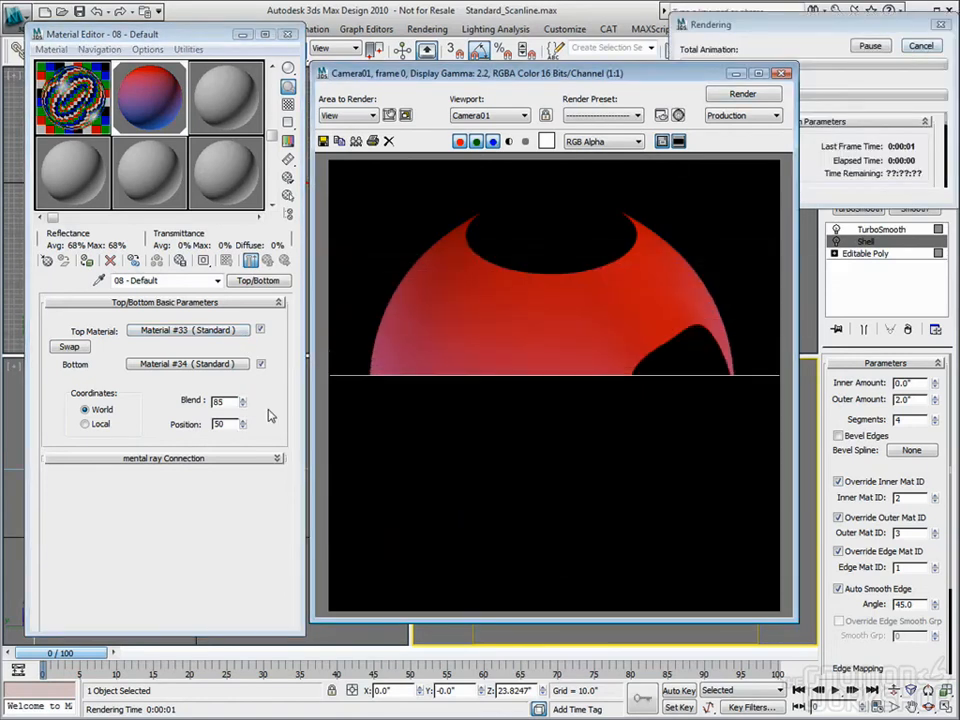
{"action": "mouse_move", "coordinate": [242, 401]}
{"action": "left_mouse_down"}
{"action": "mouse_move", "coordinate": [242, 455]}
{"action": "mouse_move", "coordinate": [246, 402]}
{"action": "left_mouse_up"}
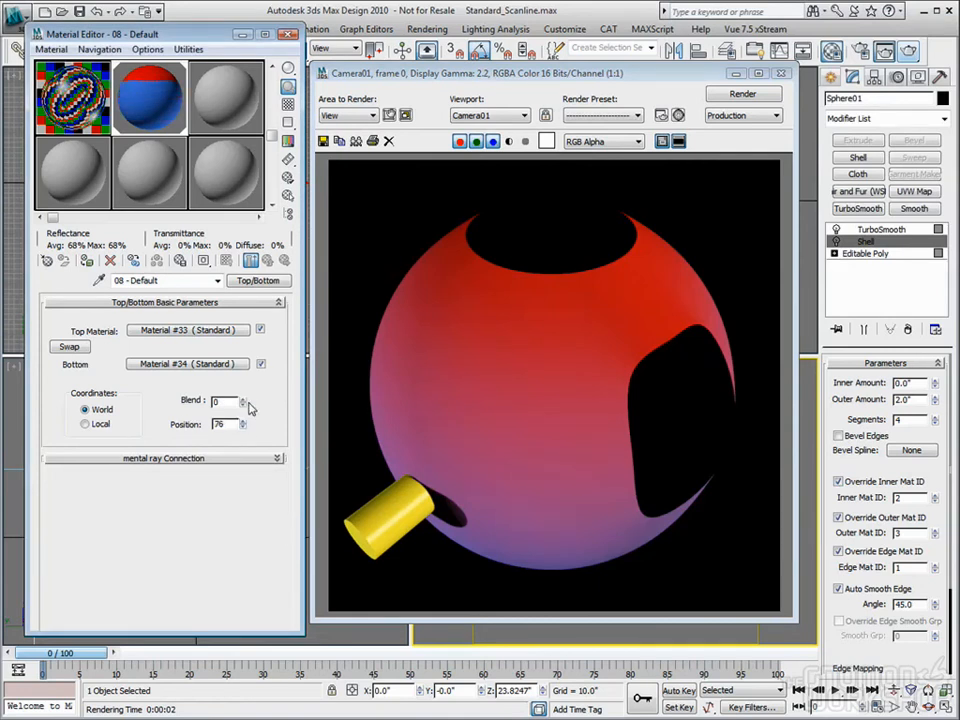
{"action": "left_click", "coordinate": [908, 52]}
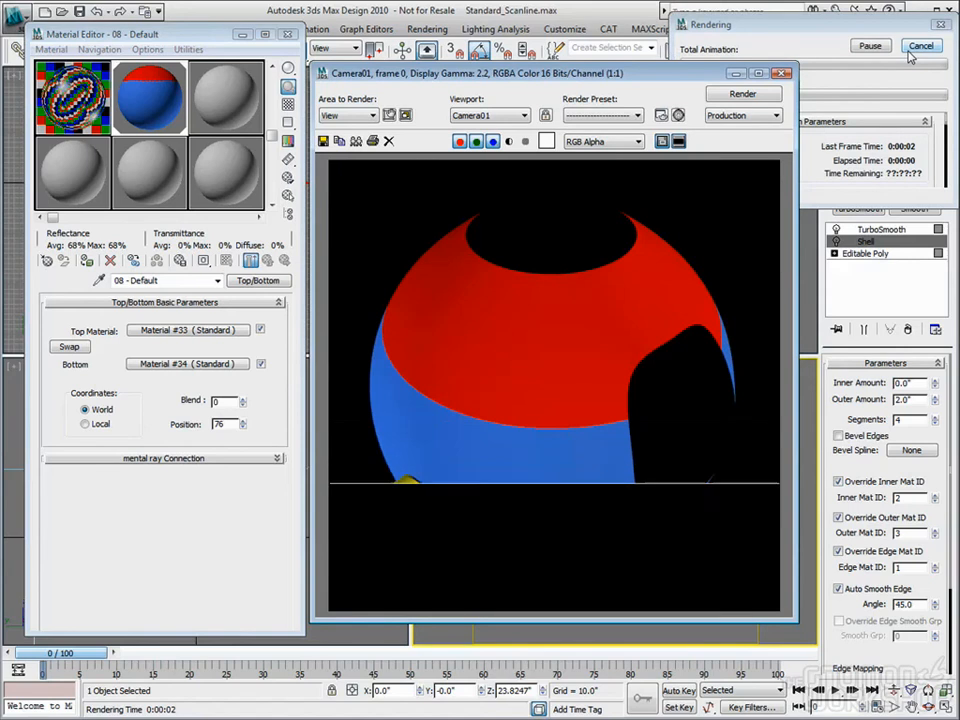
Try a Top/Bottom Position of 5, and set it back to 50
{"action": "left_click", "coordinate": [133, 430]}
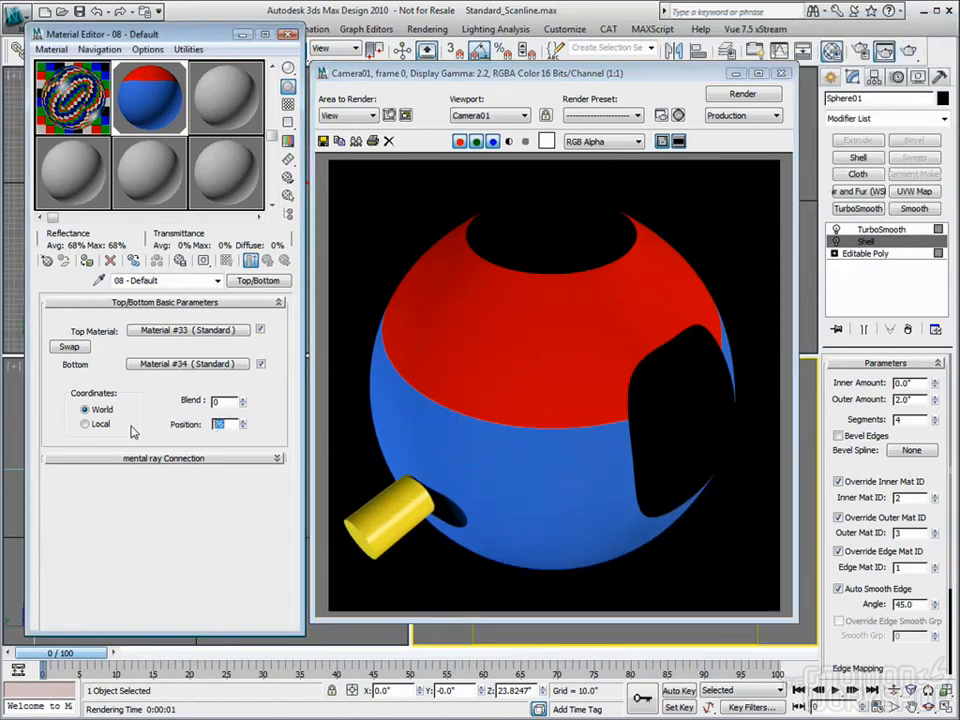
{"action": "type", "text": "5"}
{"action": "key", "text": "Return"}
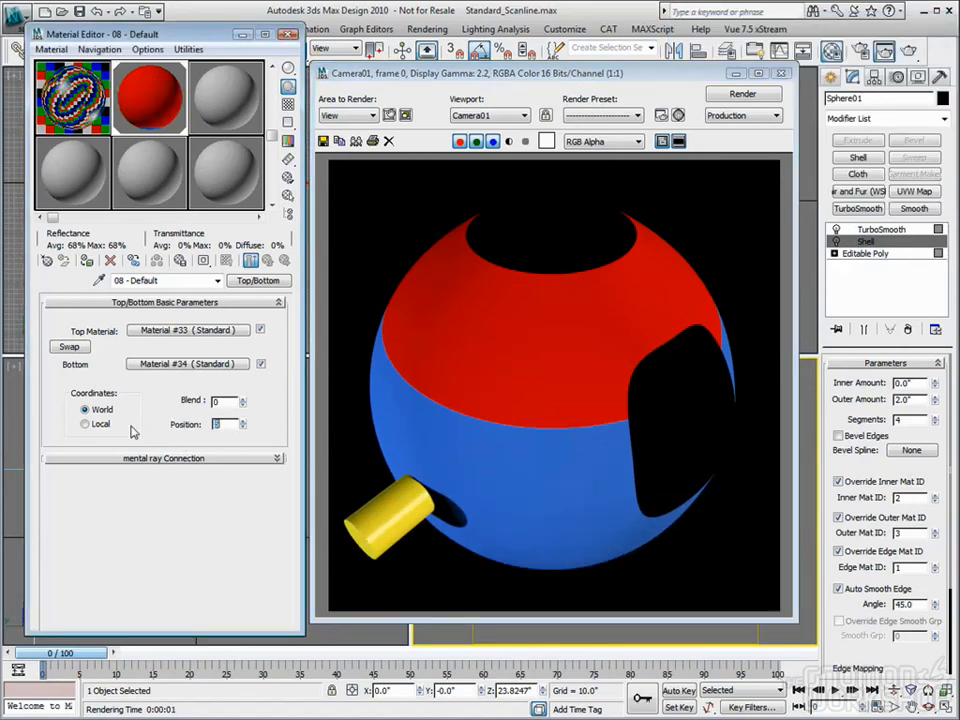
{"action": "type", "text": "50"}
{"action": "key", "text": "Return"}
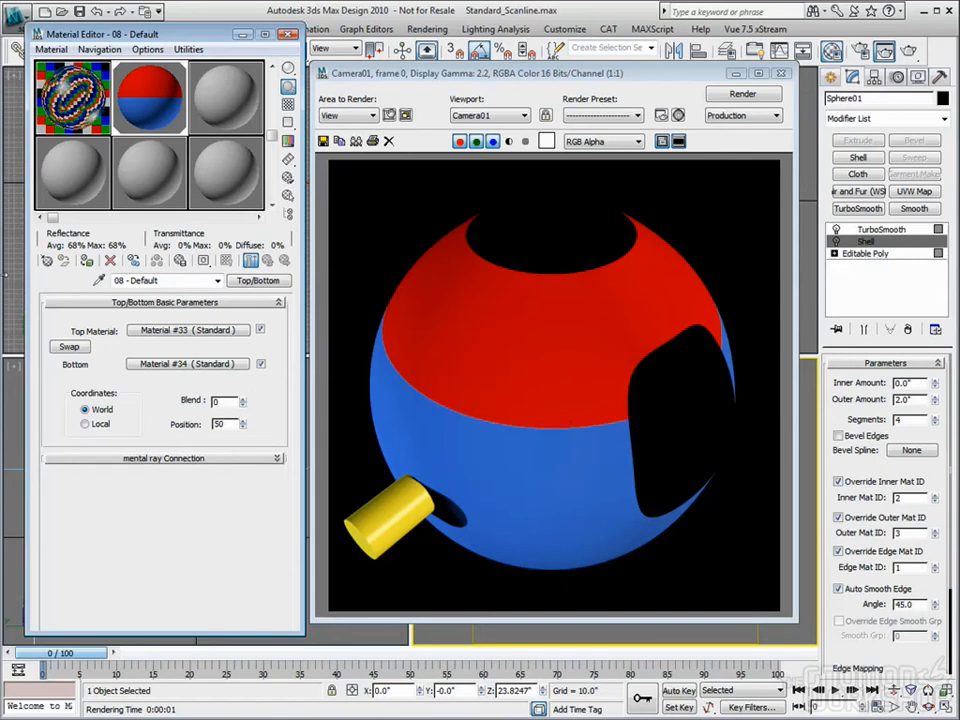
Change the Top/Bottom material to the XRef Material type
{"action": "left_click", "coordinate": [256, 281]}
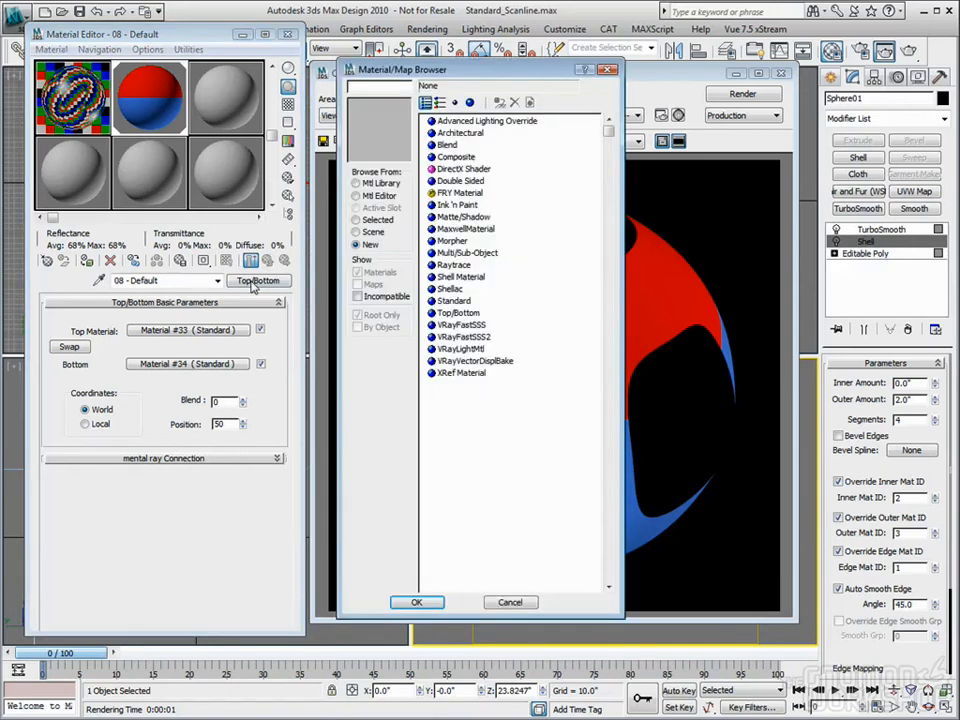
{"action": "double_click", "coordinate": [455, 373]}
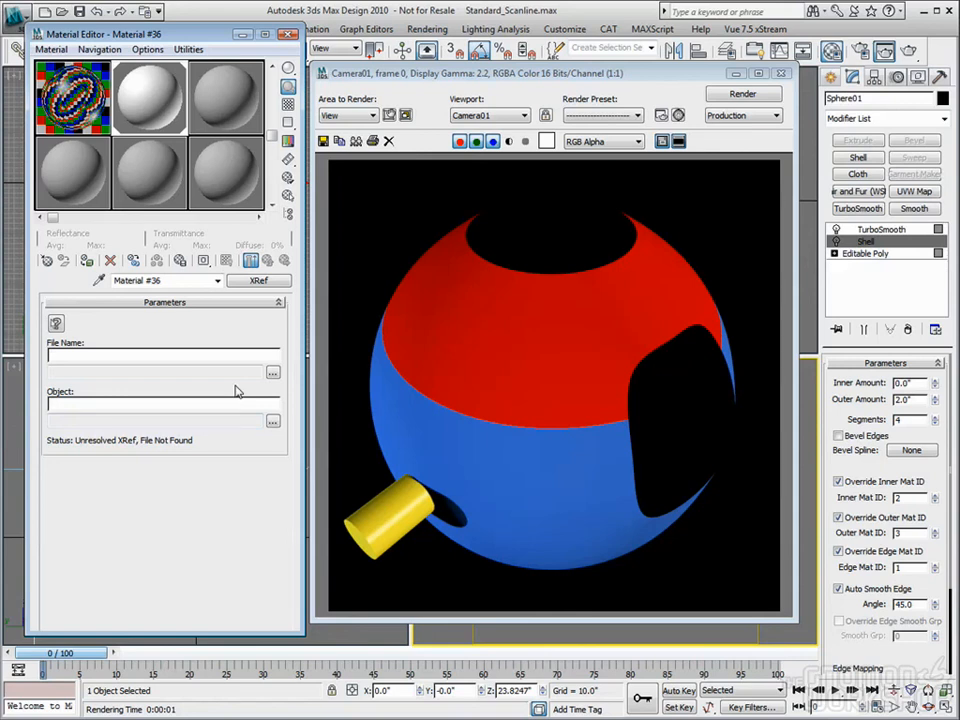
Select the 09 - Default material, view the map types available for its diffuse channel, and cancel
{"action": "left_click", "coordinate": [214, 94]}
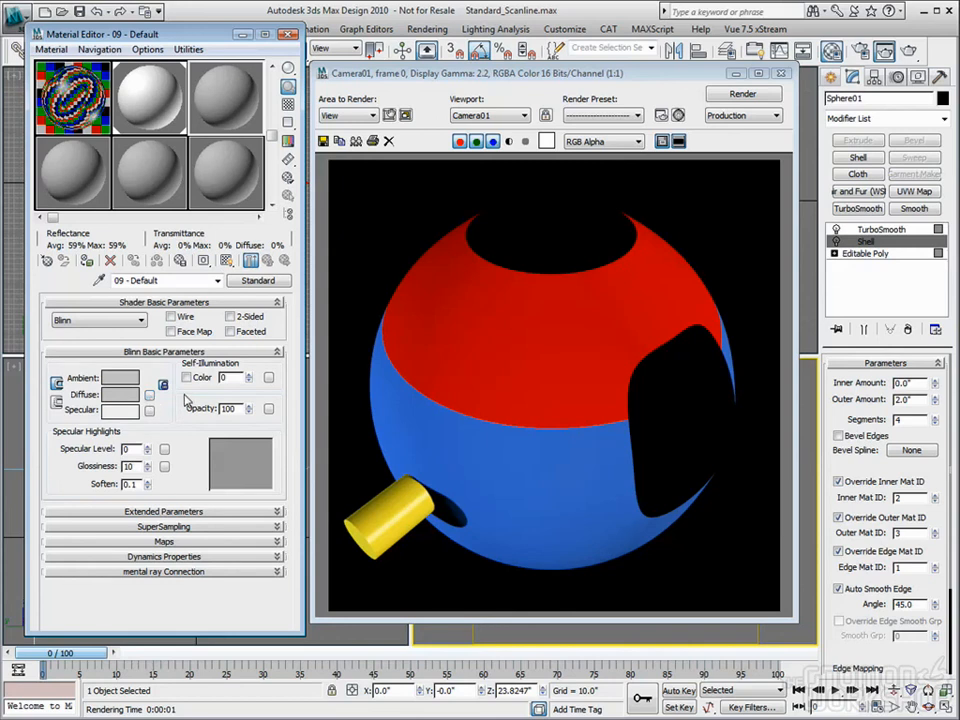
{"action": "left_click", "coordinate": [149, 395]}
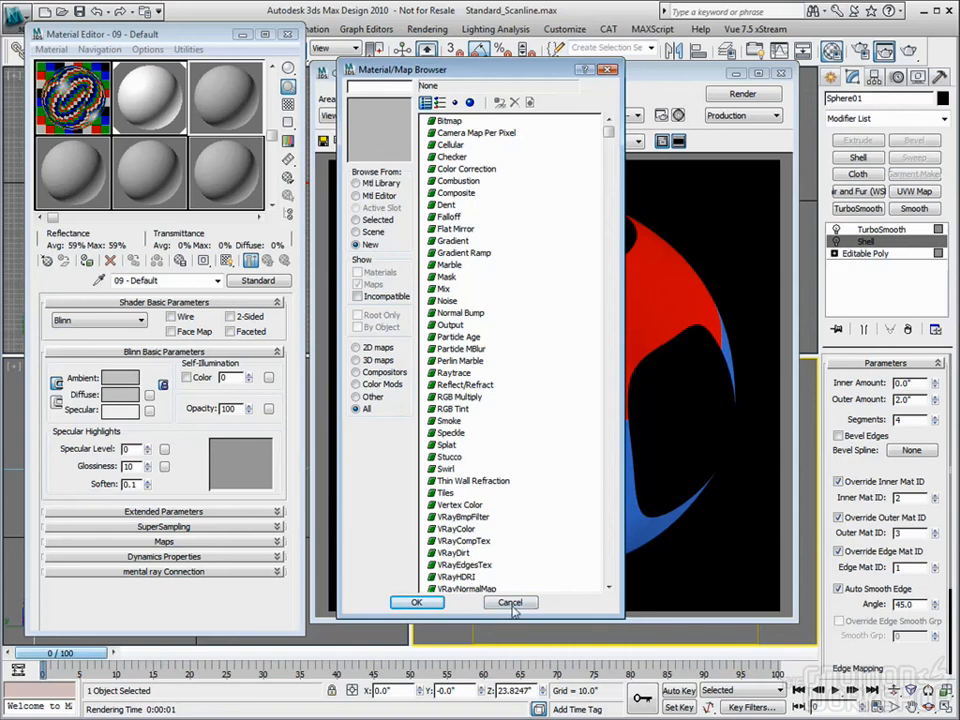
{"action": "left_click", "coordinate": [510, 602]}
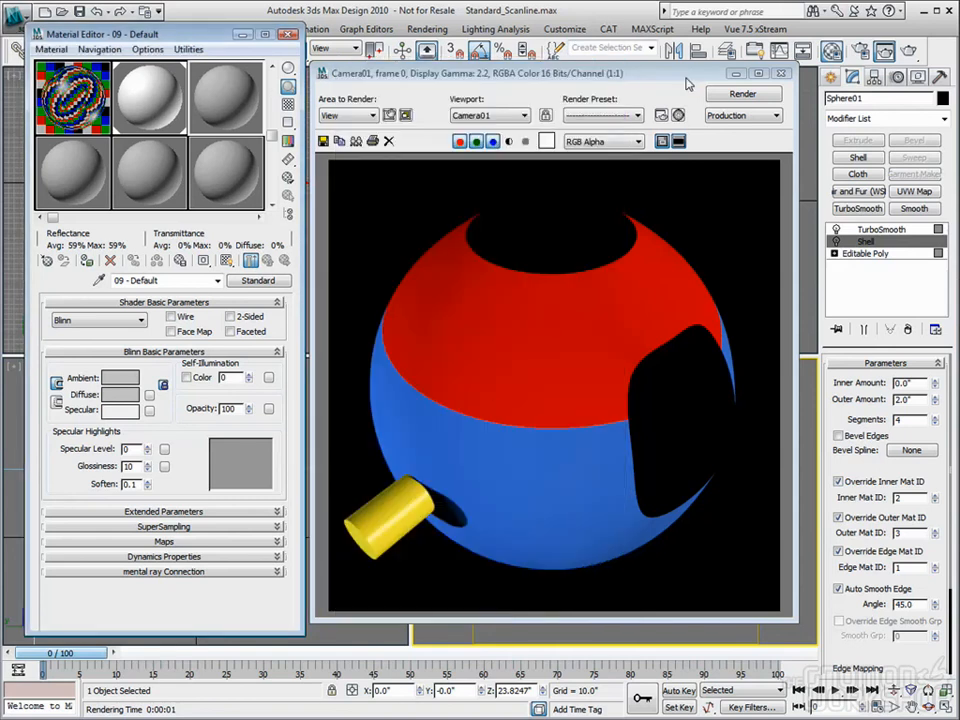